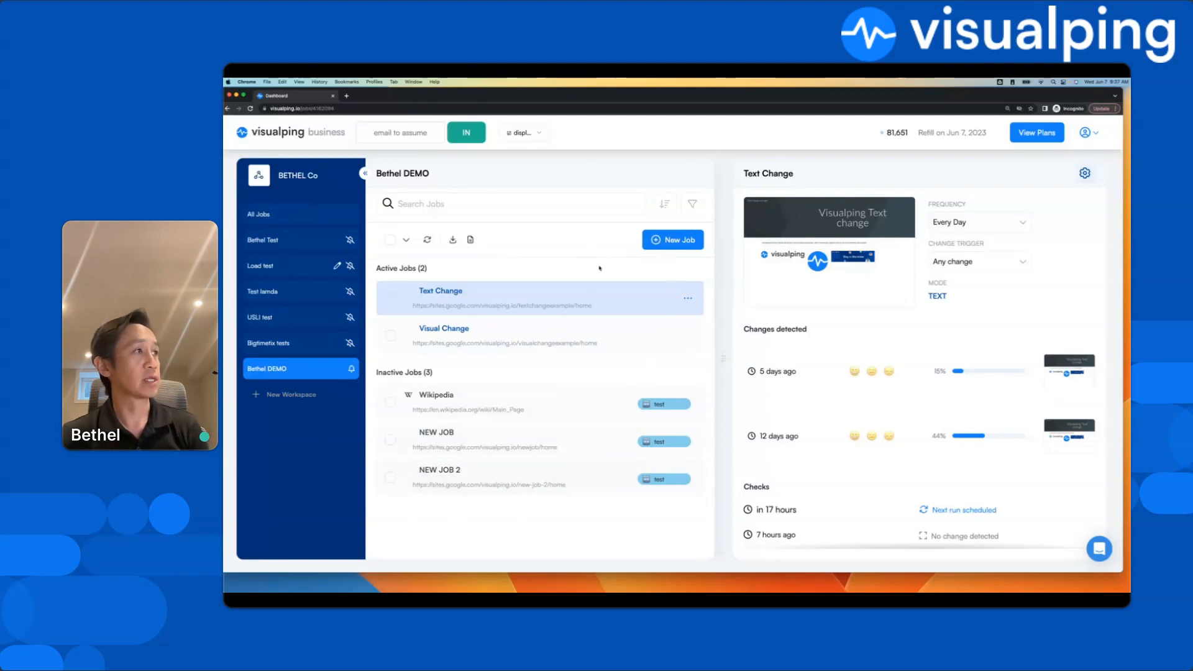
Show the details of the Visual Change job and look over the active and inactive jobs in the workspace
click(645, 343)
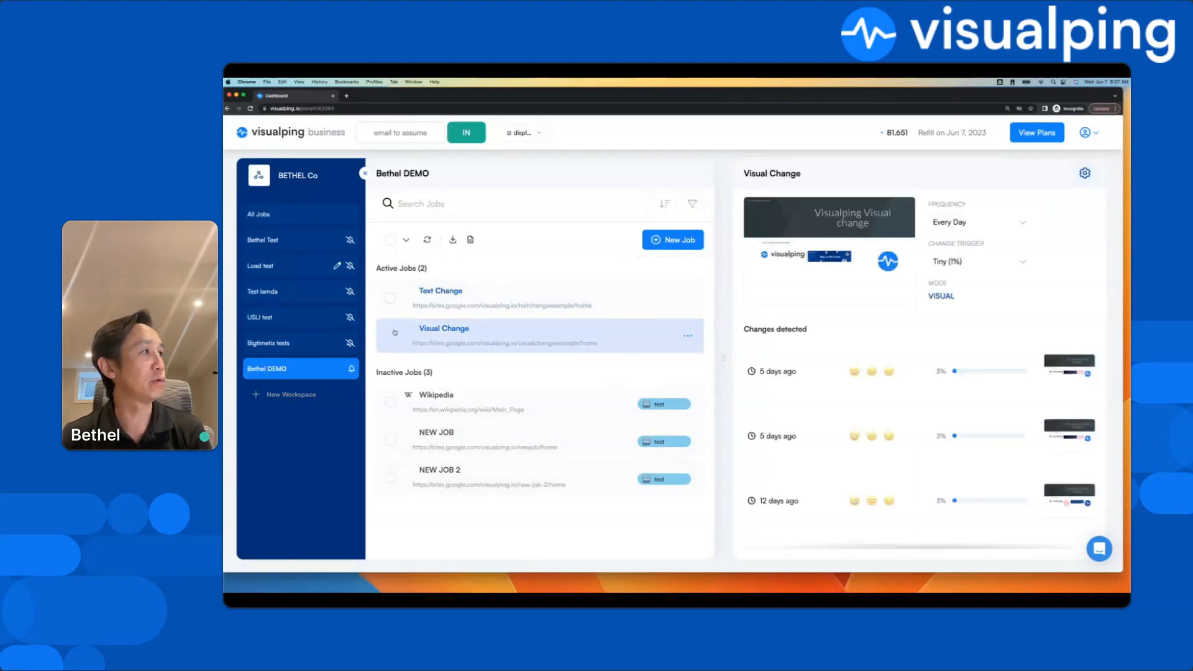
click(685, 303)
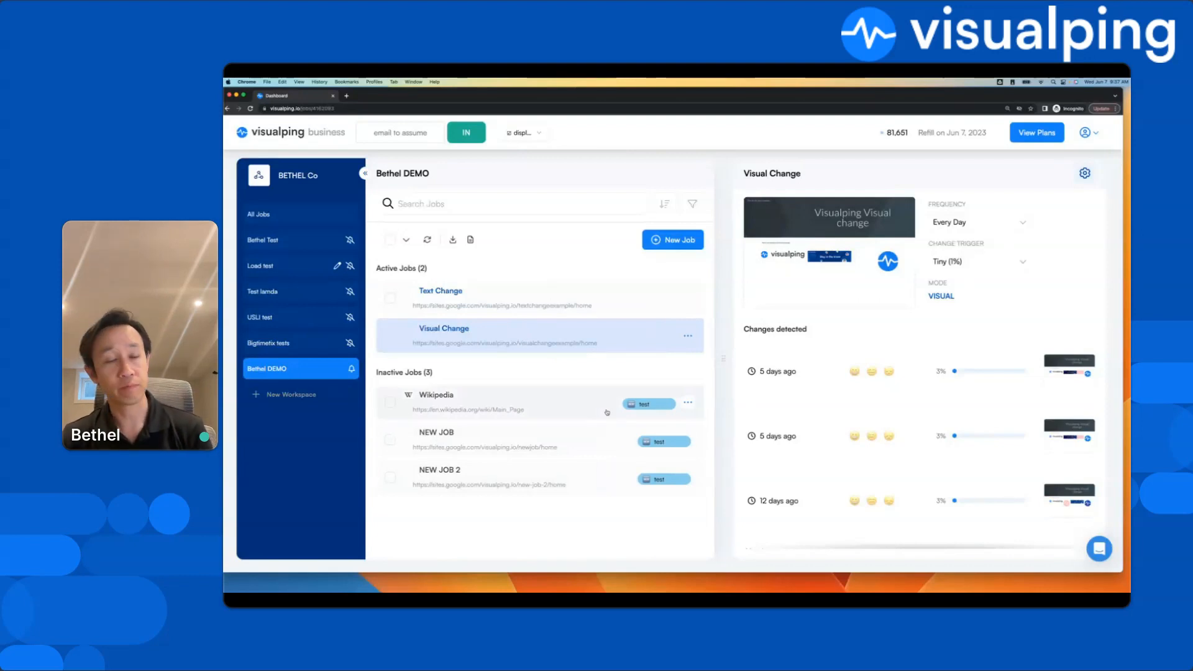
click(687, 402)
click(579, 397)
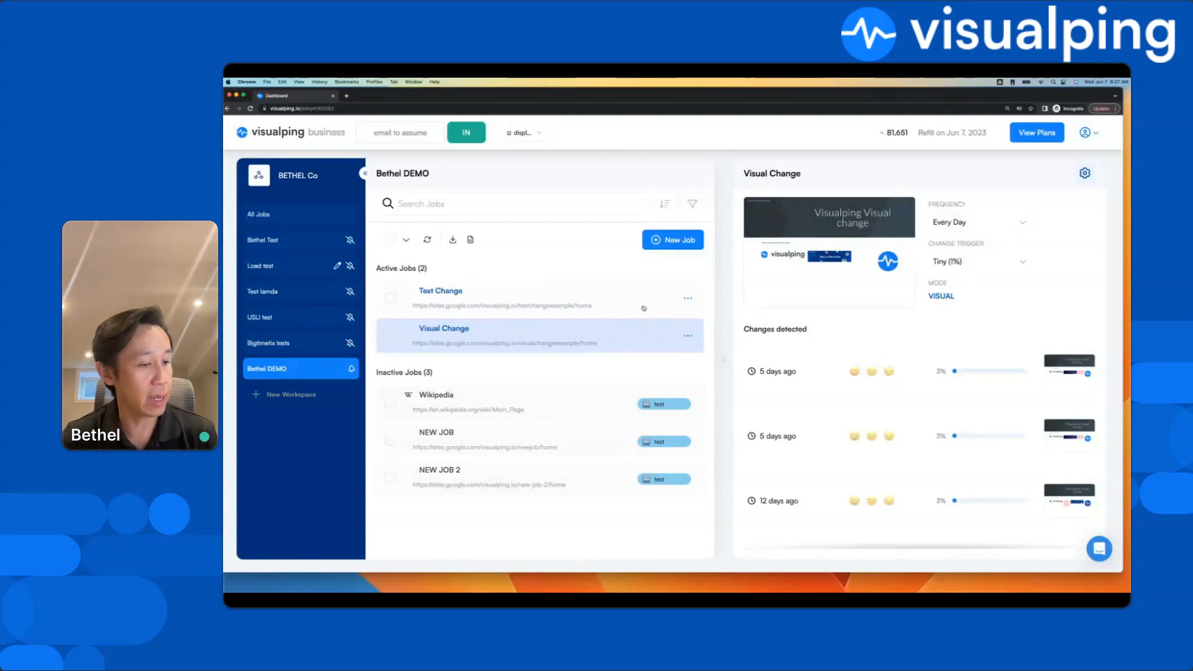
click(680, 245)
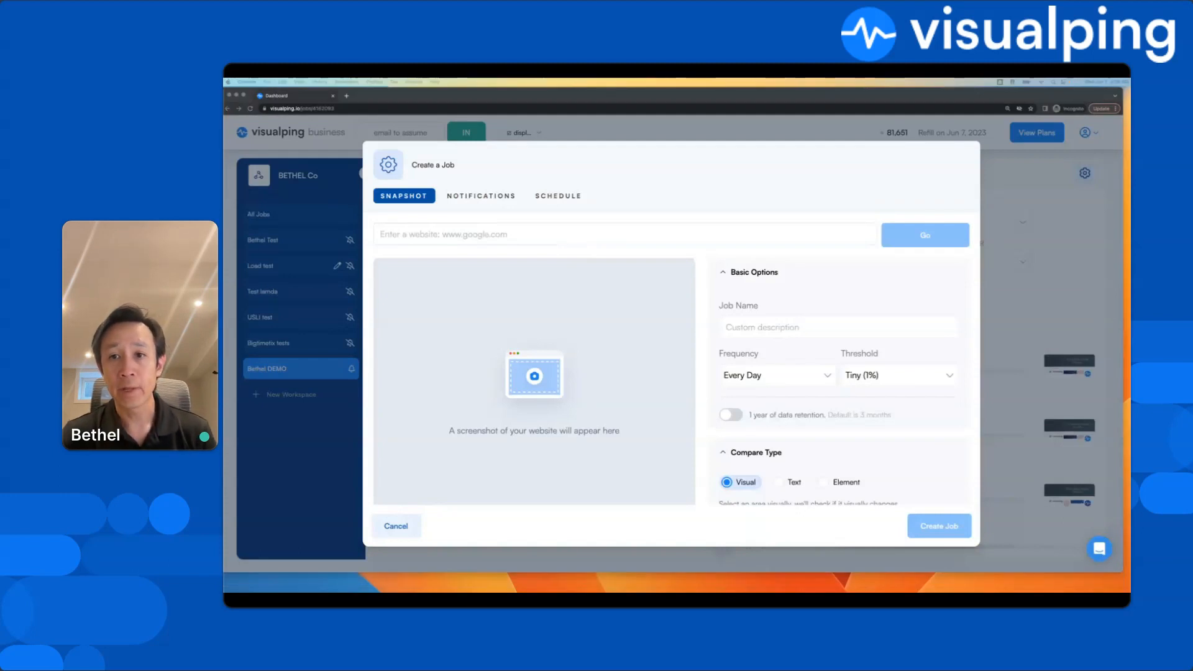
click(451, 236)
text(https://sites.google.com/visualping.io/newjob/home)
click(907, 242)
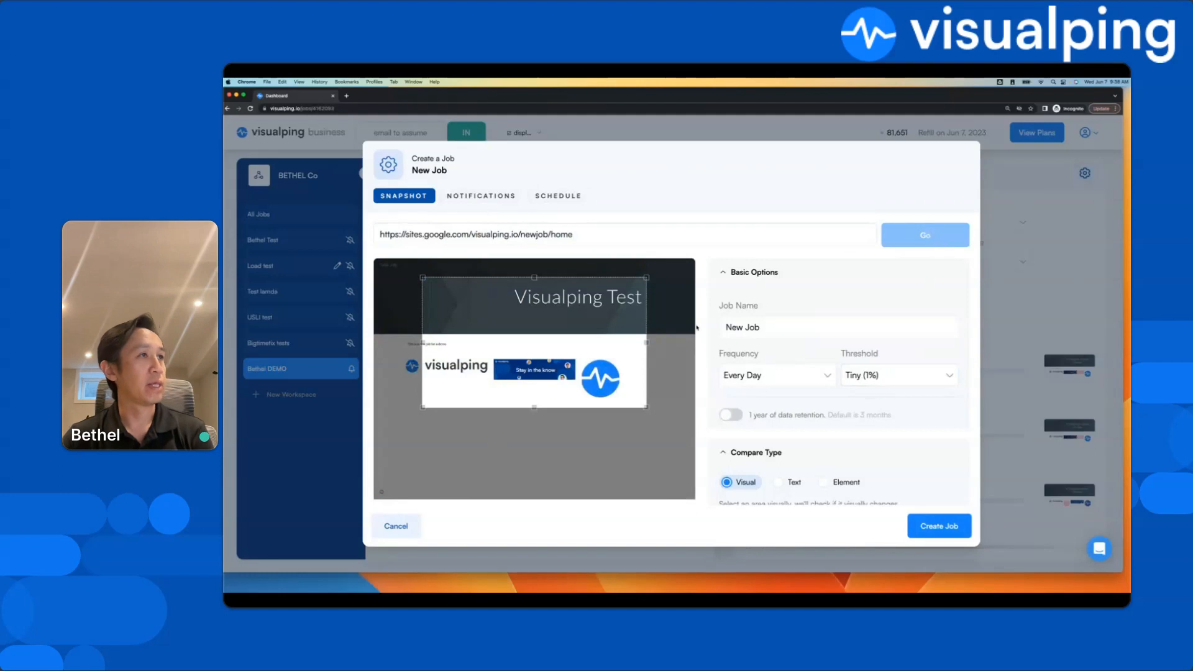
scroll(497, 311, down, 1)
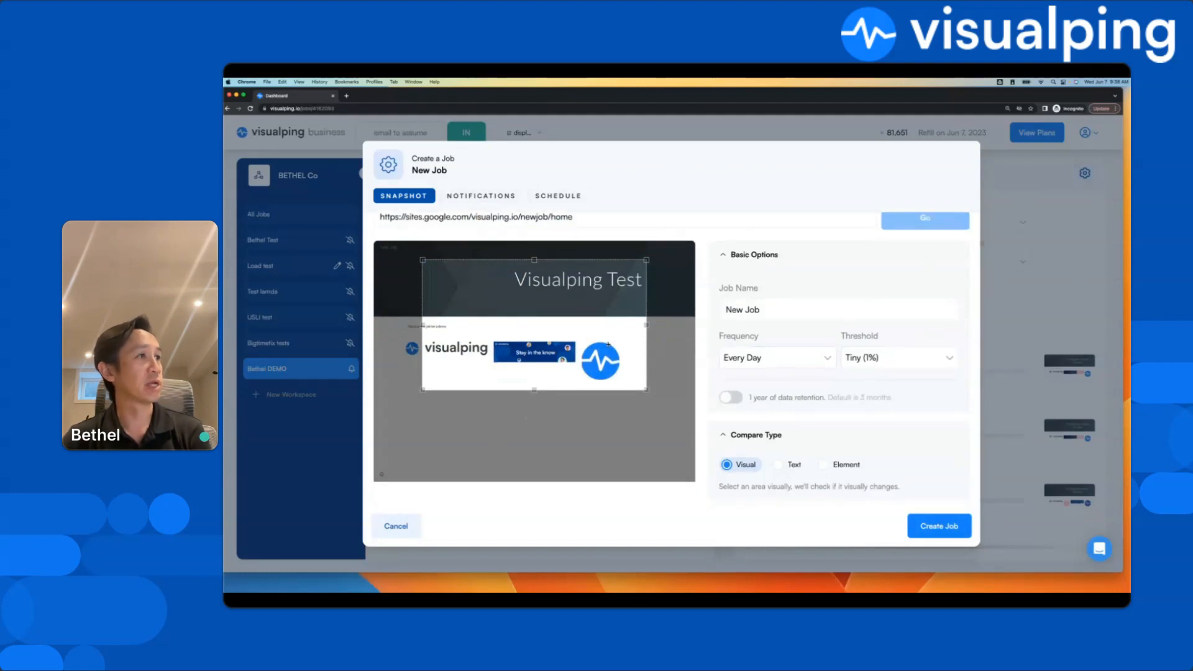
click(346, 96)
text(https://sites.google.com/visualping.io/newjob/home)
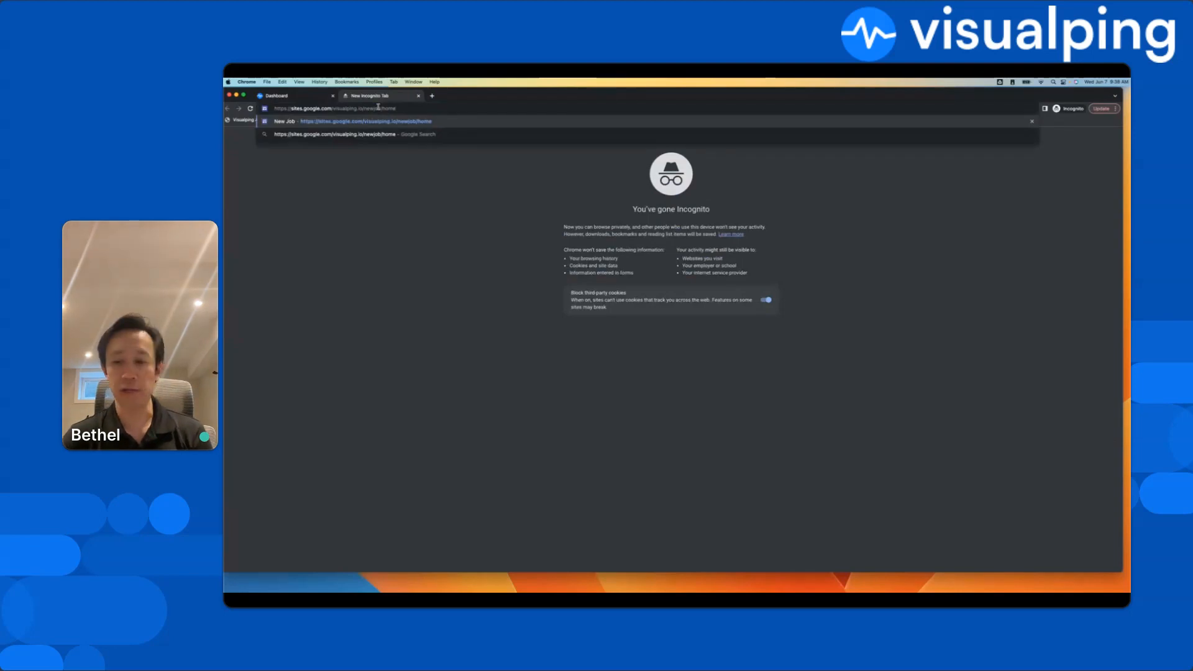
key(Return)
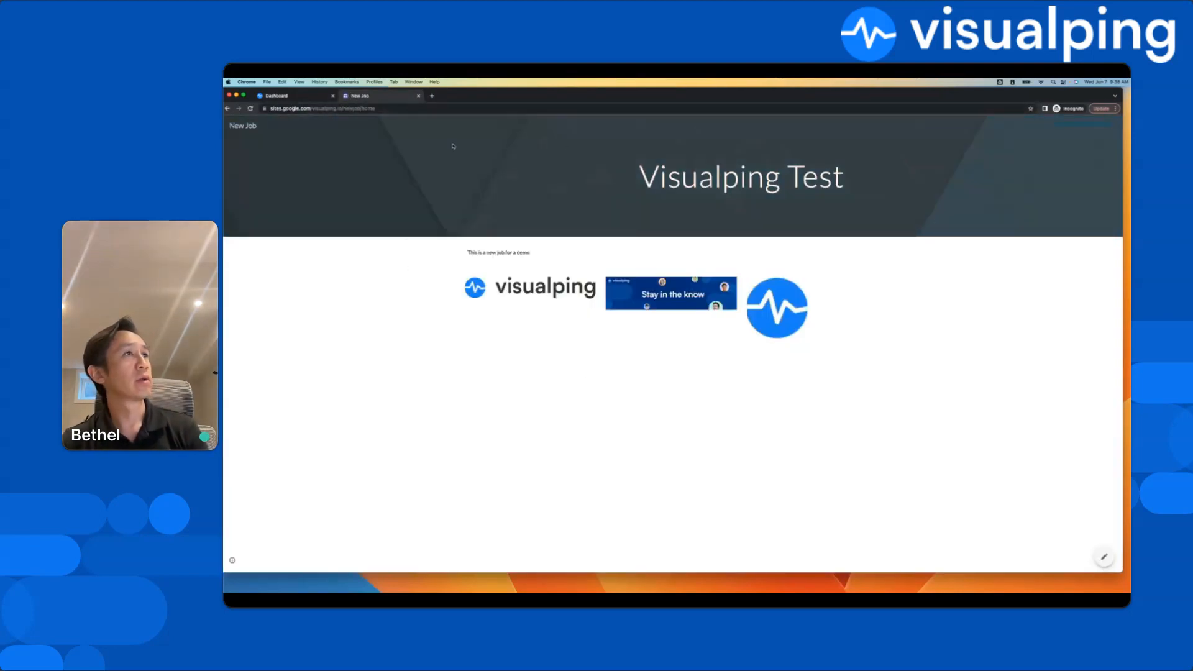
click(304, 98)
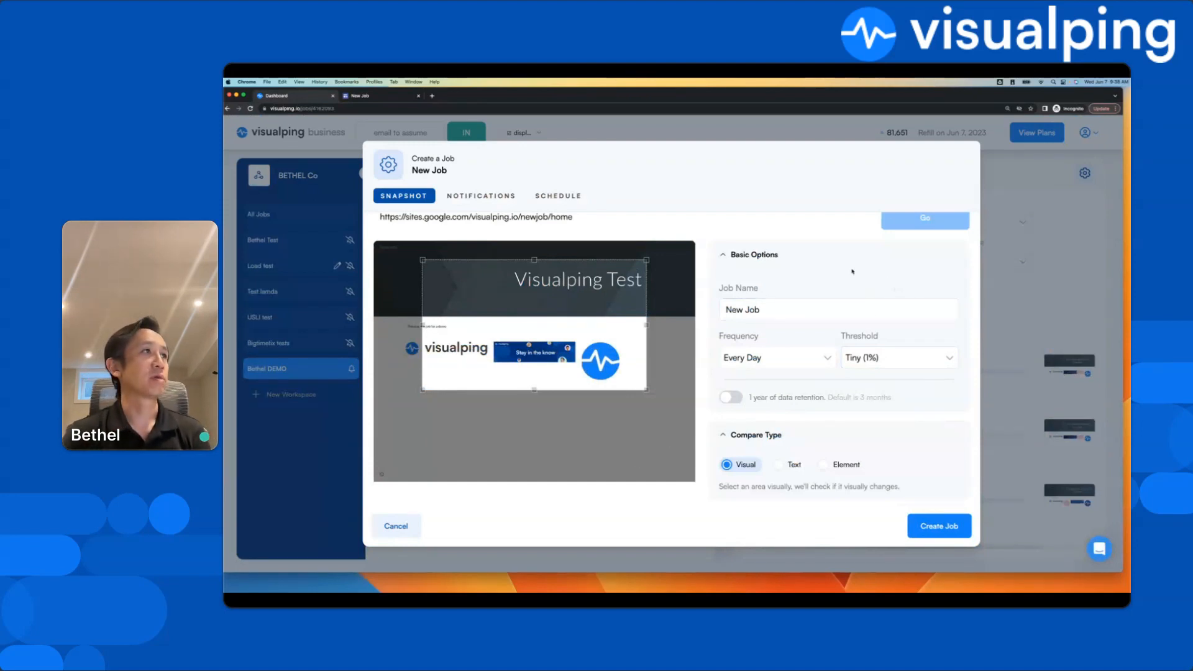
Rename the new job as TEST
scroll(852, 272, up, 1)
click(792, 324)
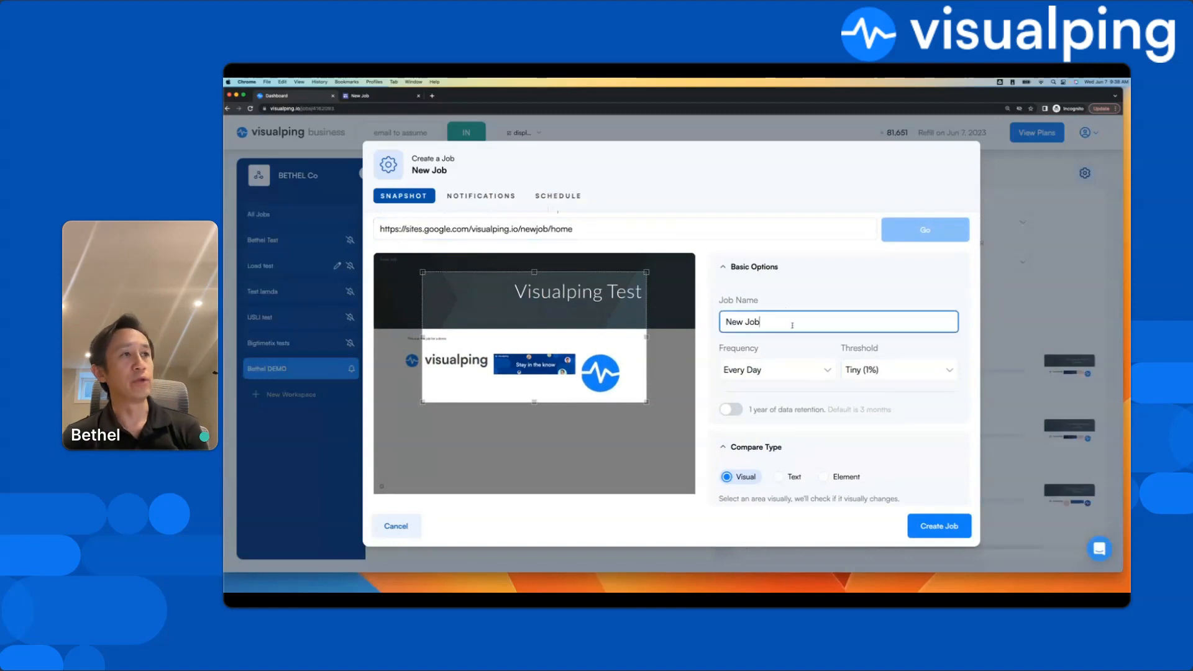
scroll(789, 320, down, 1)
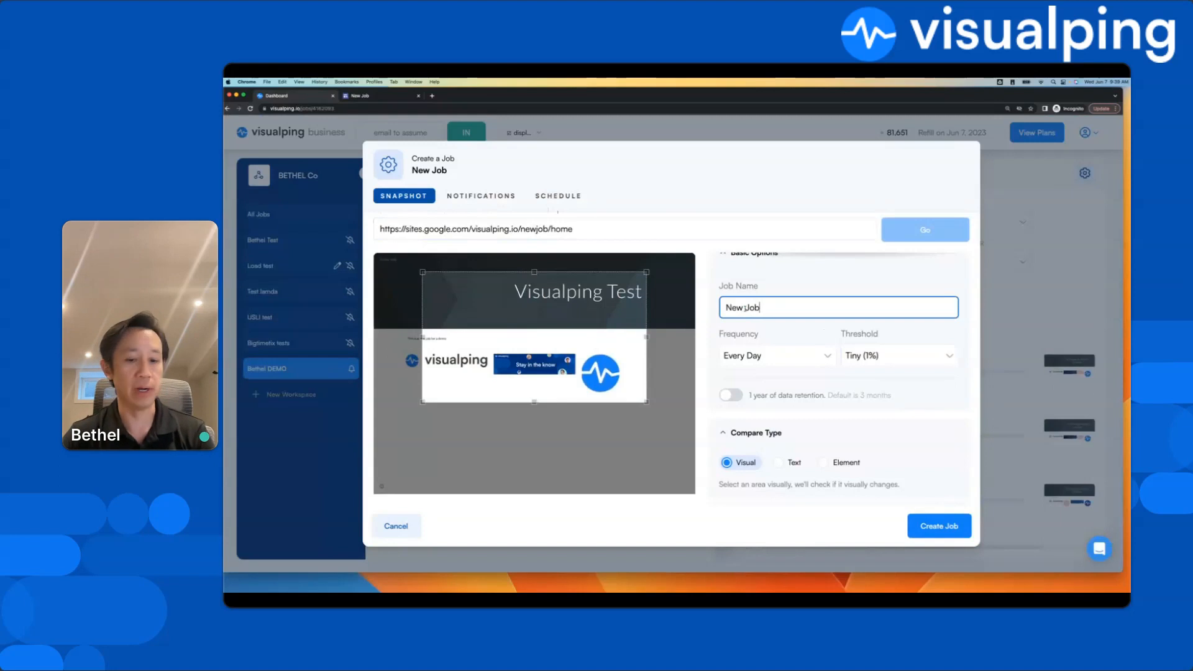
key(super+a)
text(TEE)
key(BackSpace)
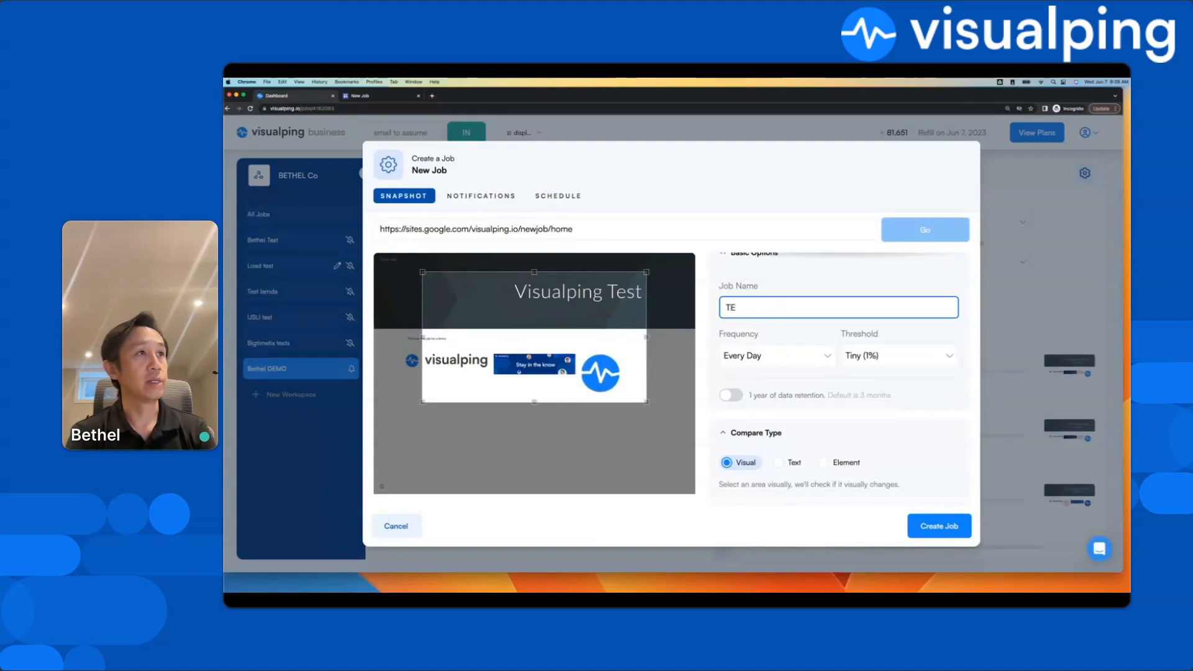
text(T)
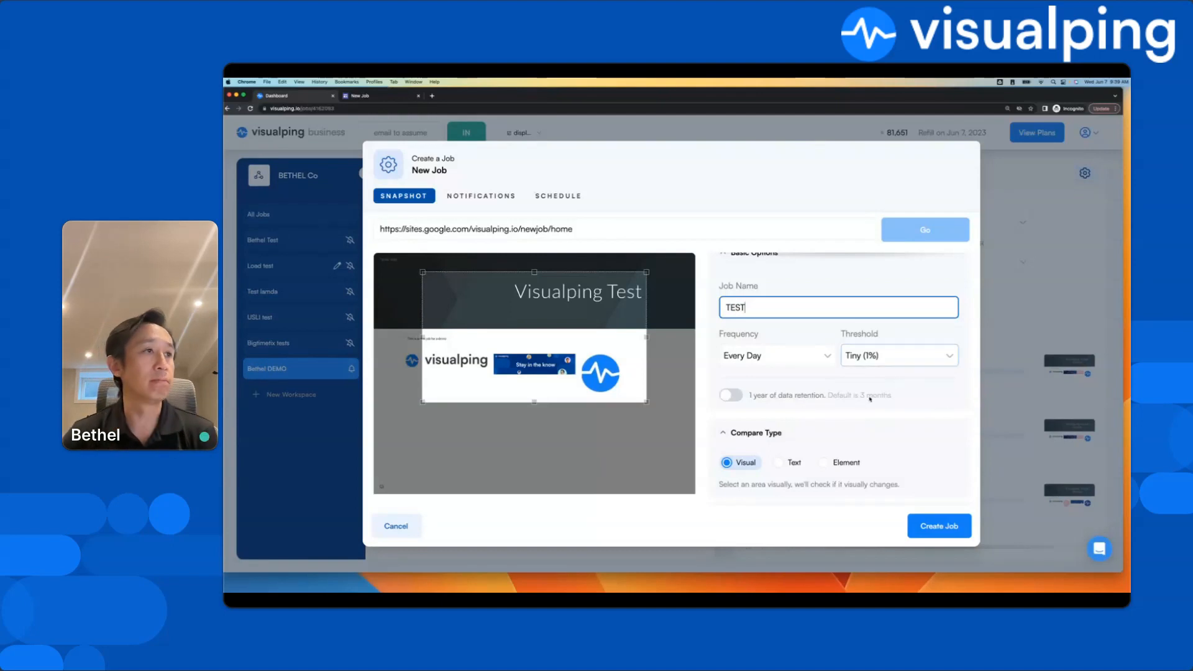
Browse the available check frequencies for the job and choose Every Day
scroll(869, 360, down, 1)
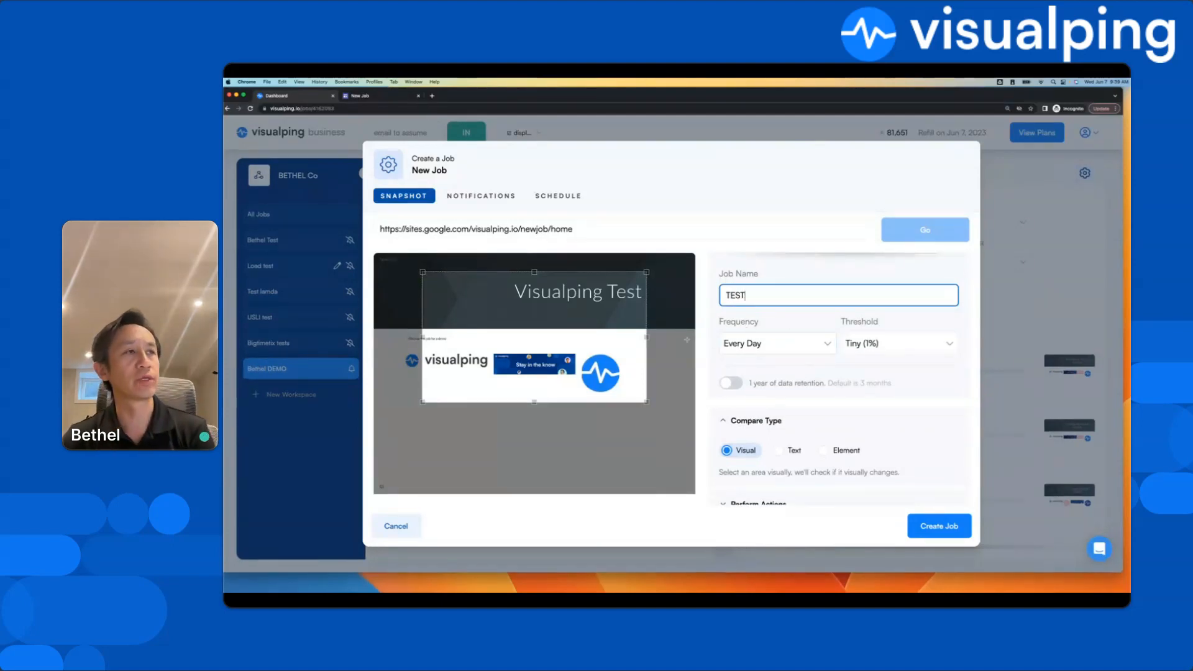
click(830, 346)
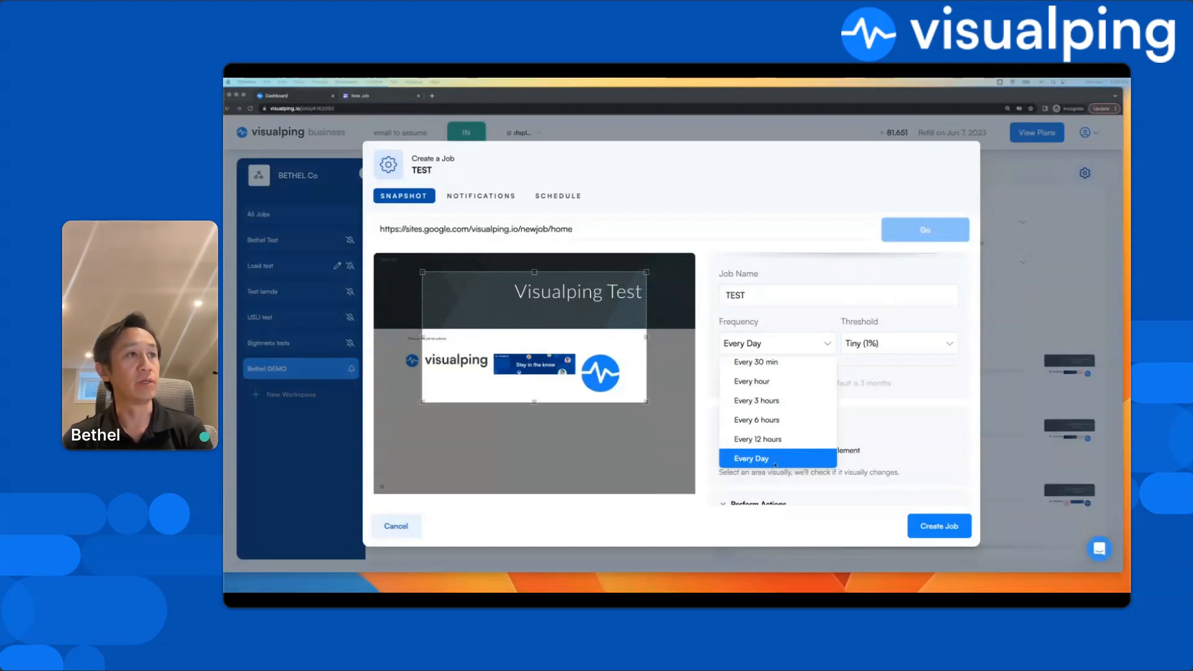
scroll(786, 444, up, 3)
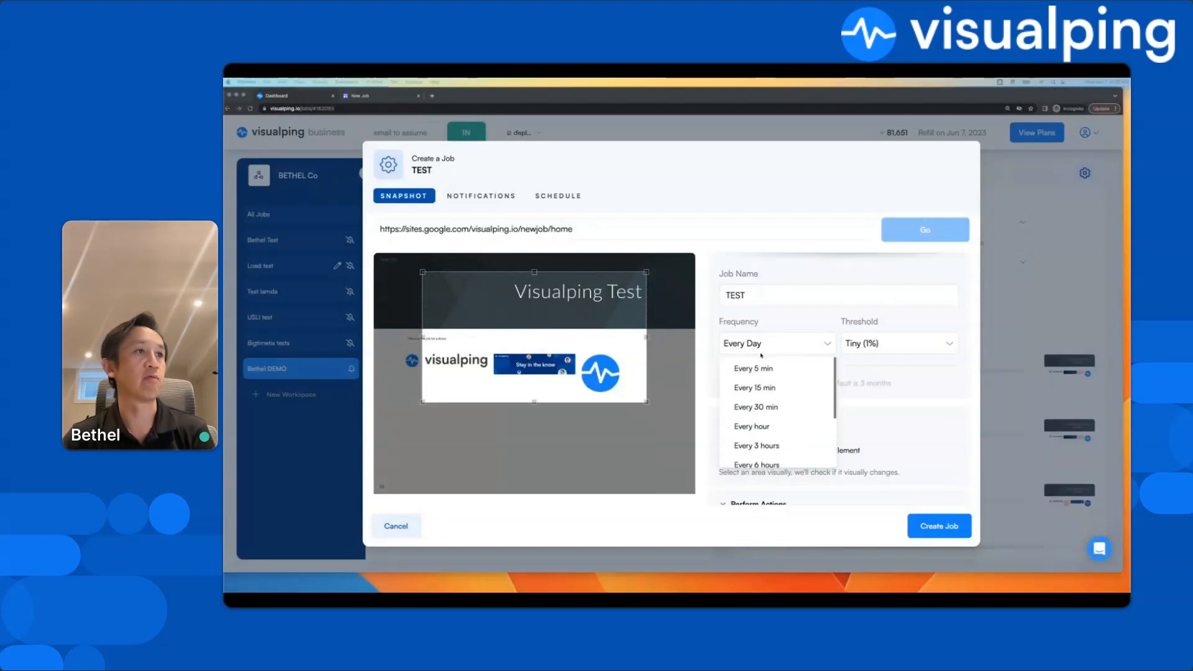
scroll(780, 422, down, 3)
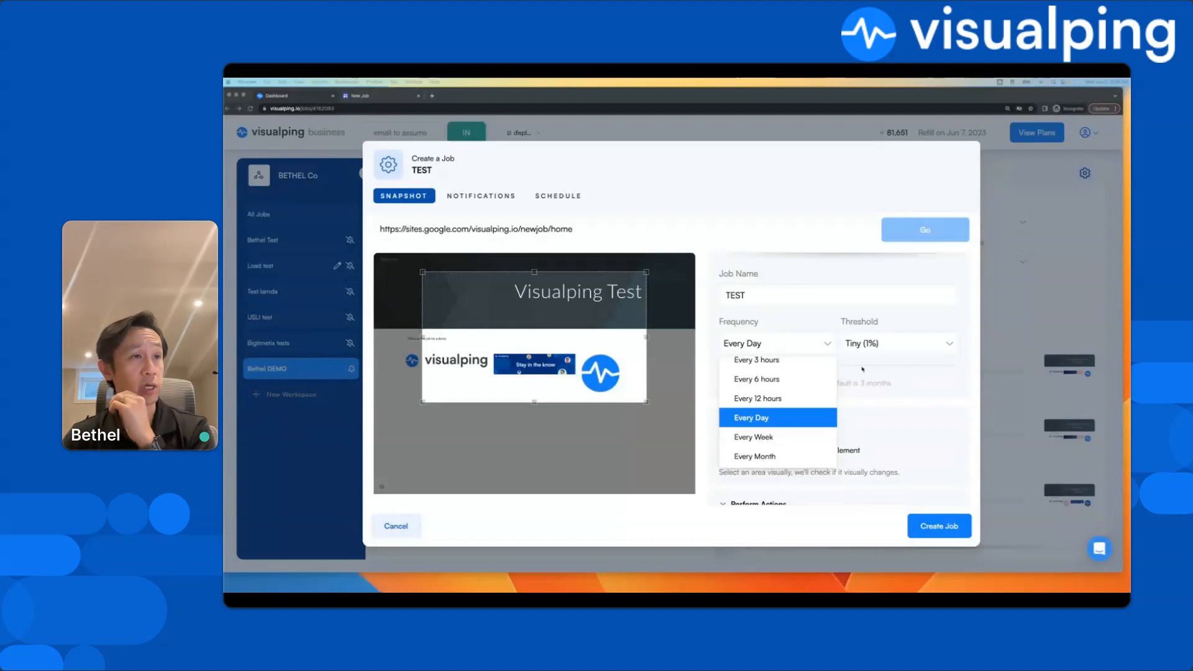
scroll(823, 375, up, 3)
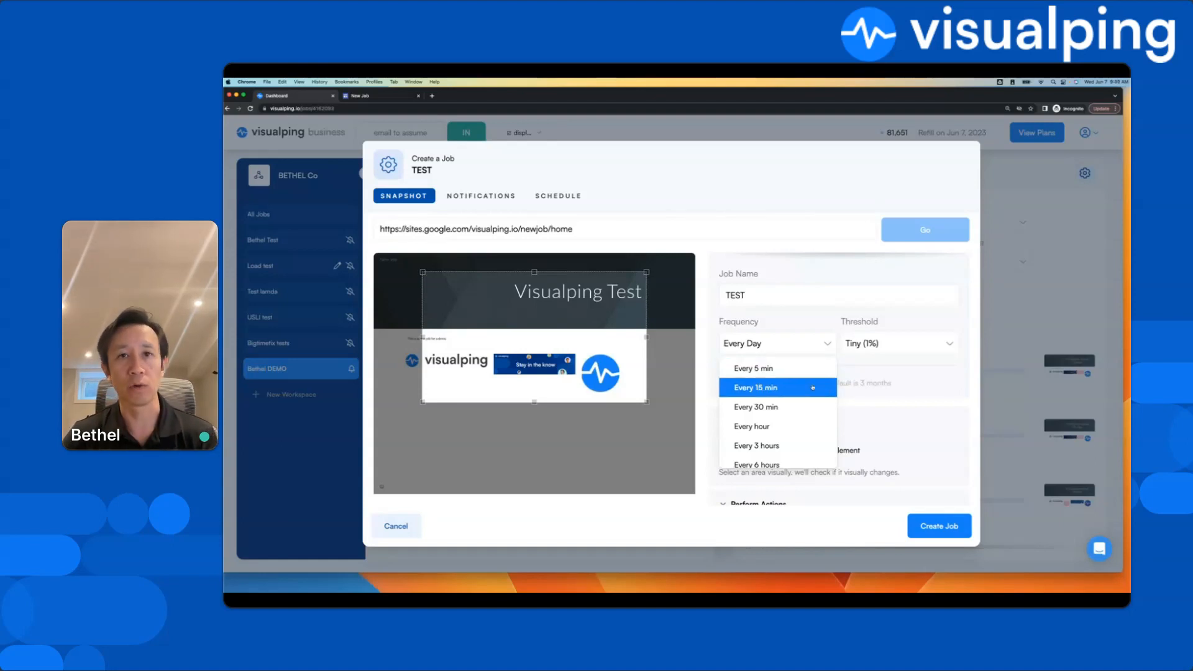
scroll(796, 410, down, 3)
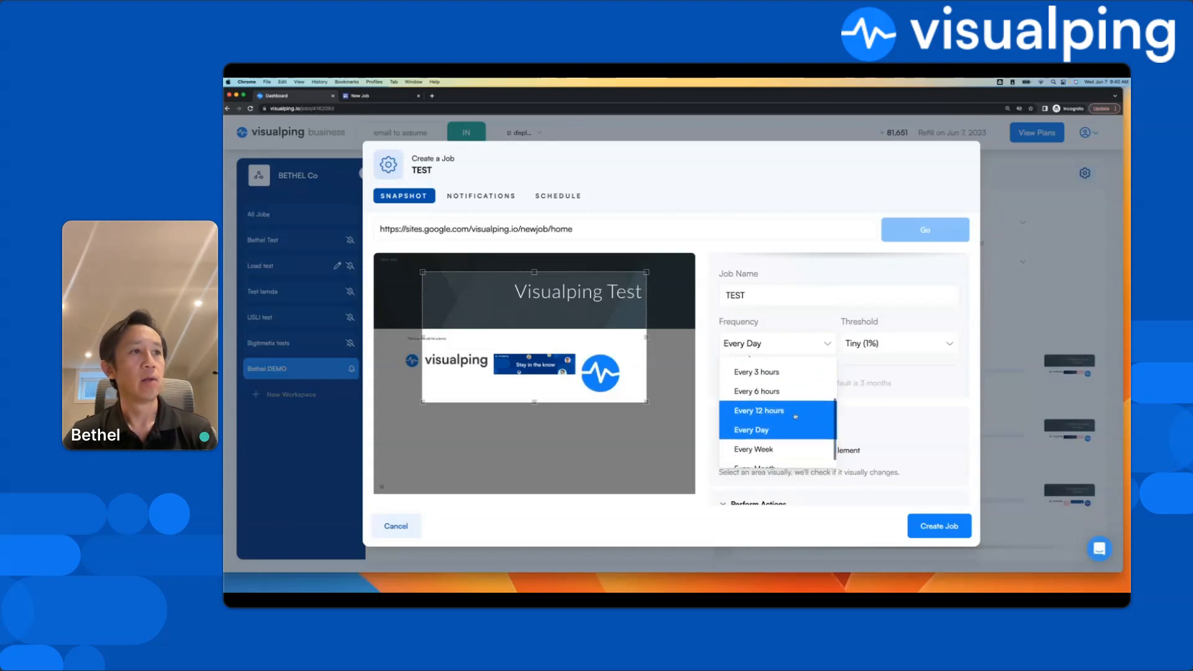
click(796, 430)
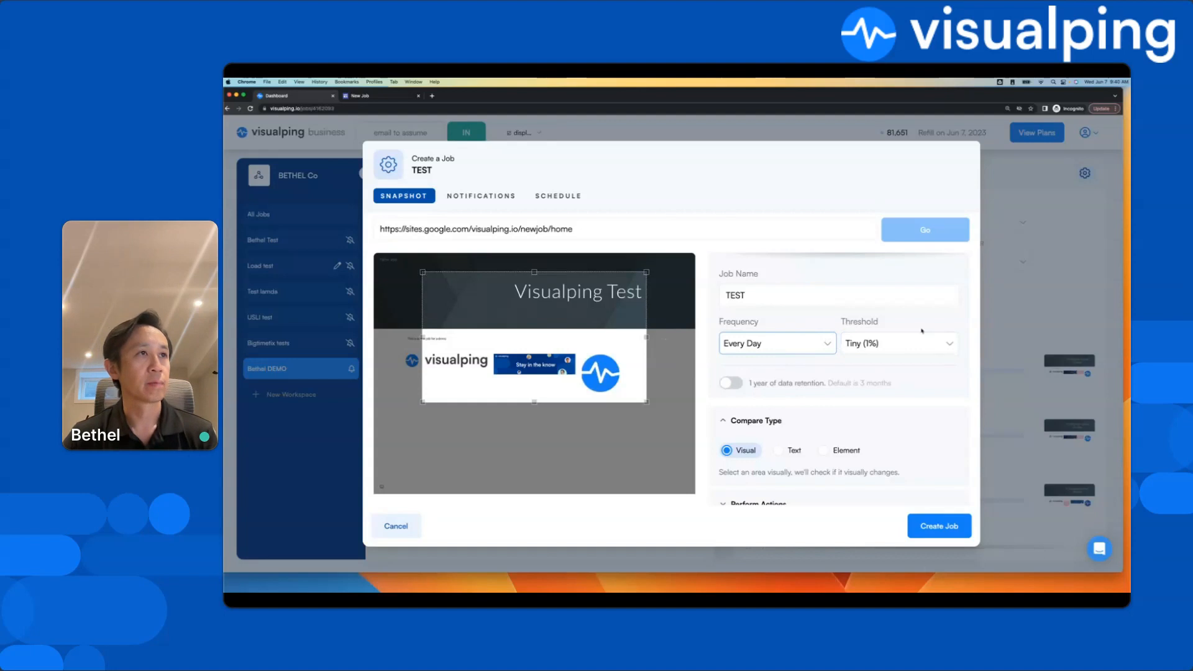
Try the Any change threshold for the job and set it back to Tiny (1%)
scroll(935, 356, down, 2)
scroll(774, 350, down, 1)
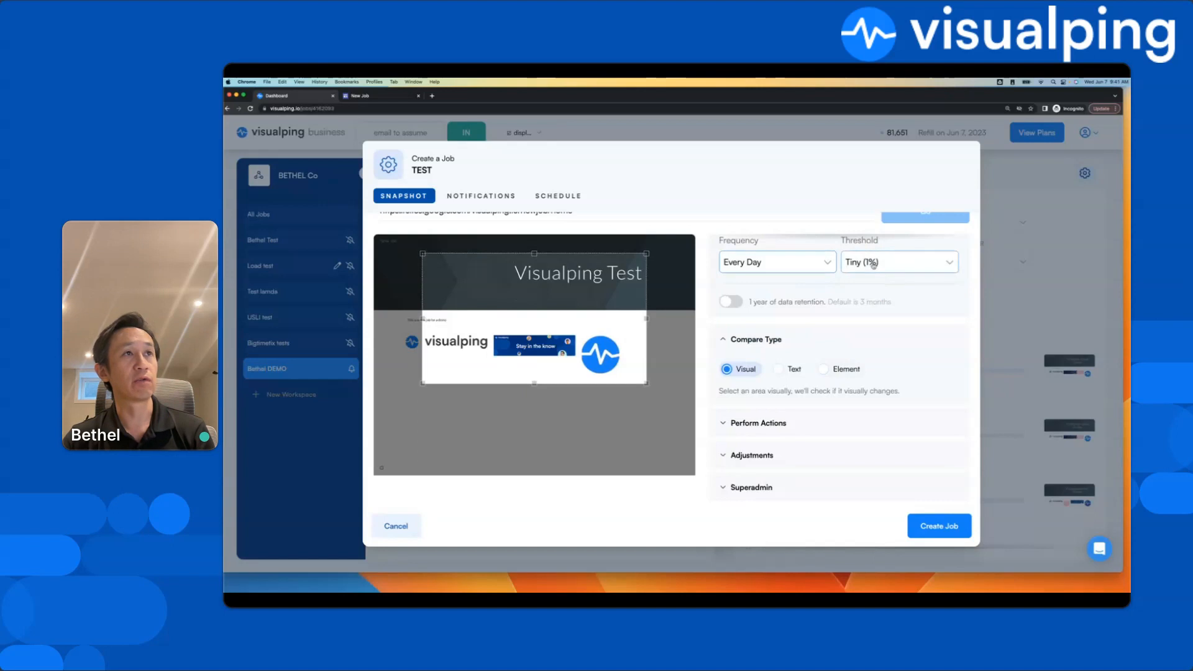
scroll(872, 264, up, 1)
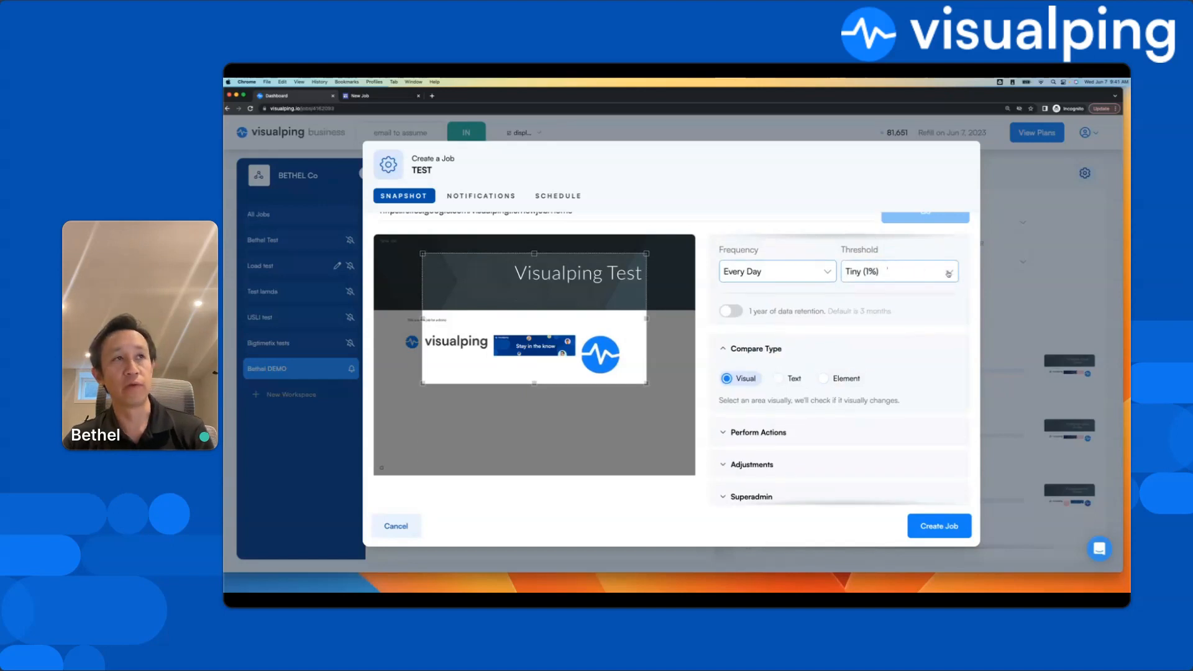
click(948, 273)
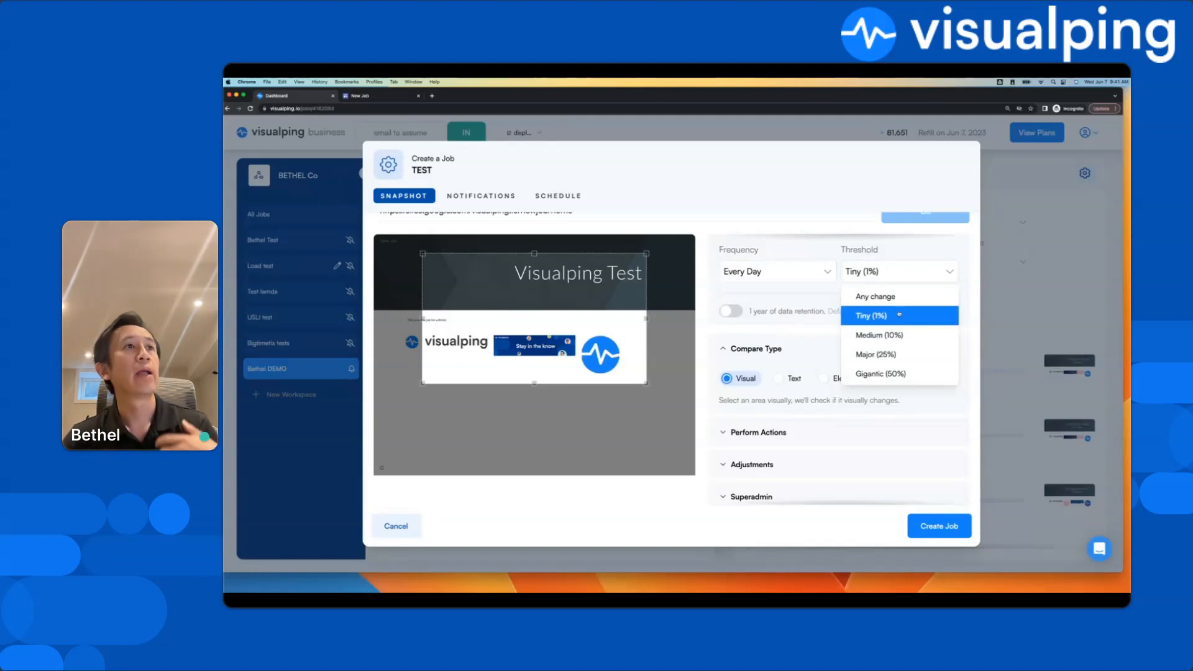
click(875, 297)
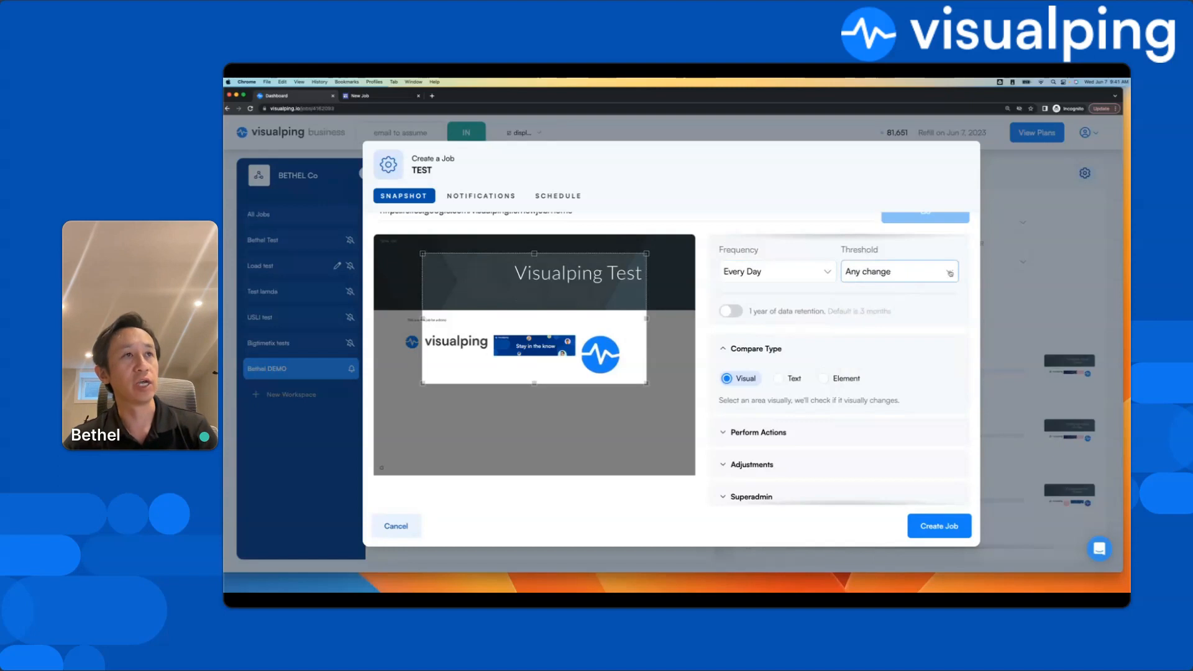
click(949, 272)
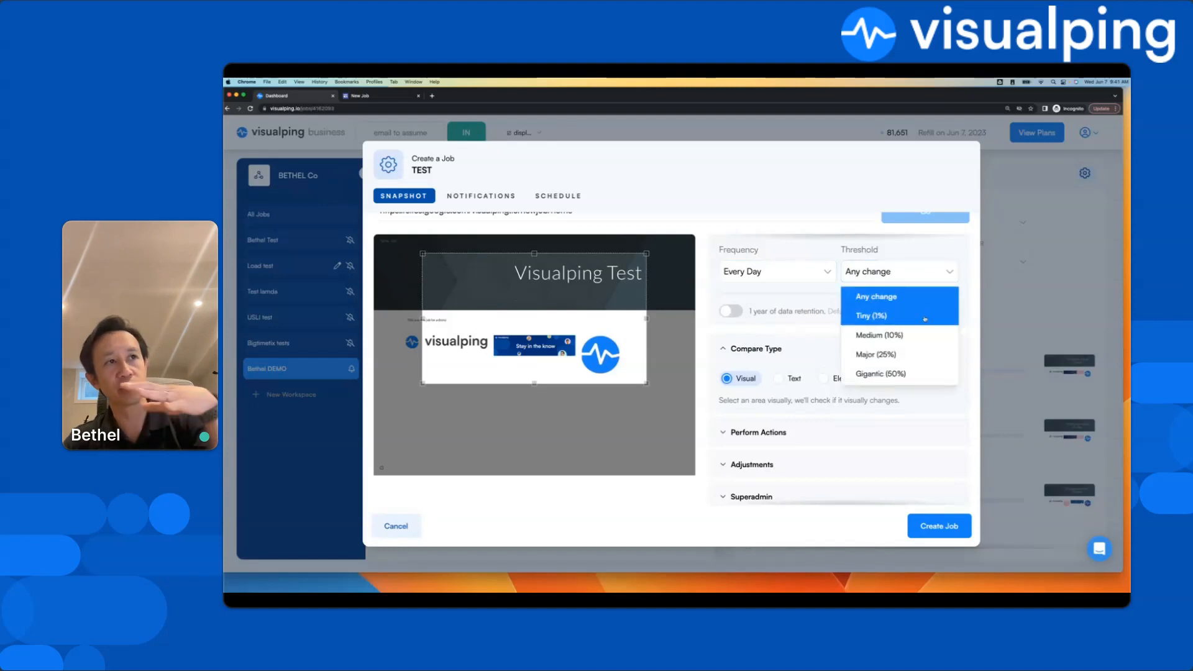
click(925, 318)
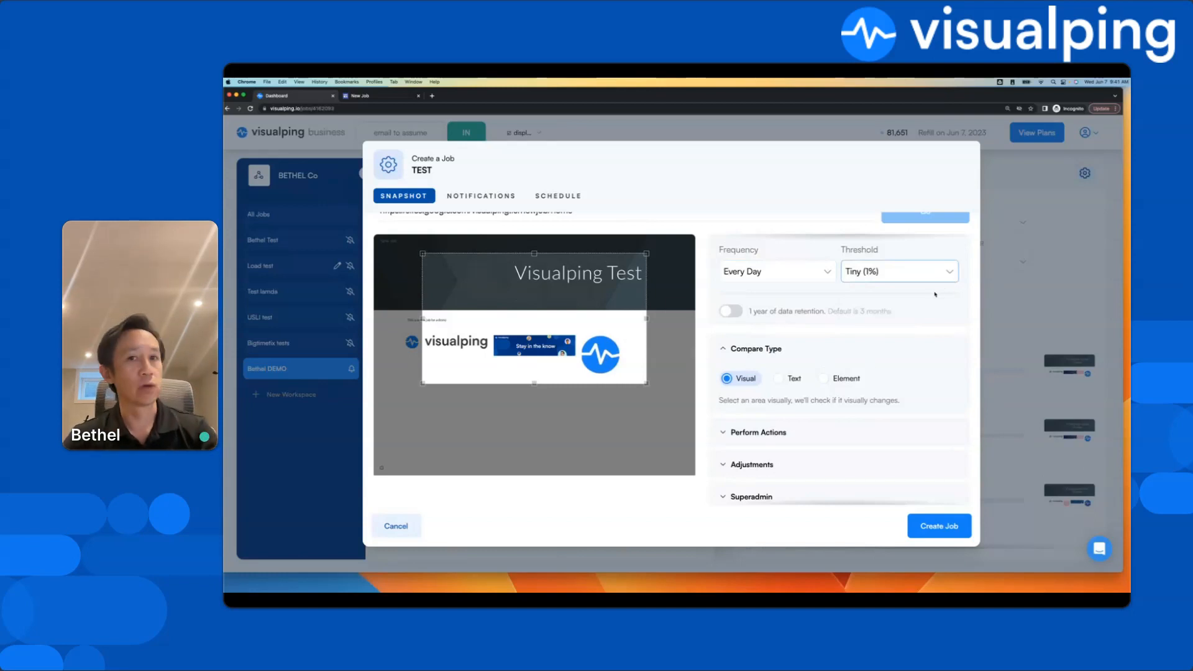
Review the available threshold options for the job without choosing another one
scroll(949, 274, down, 1)
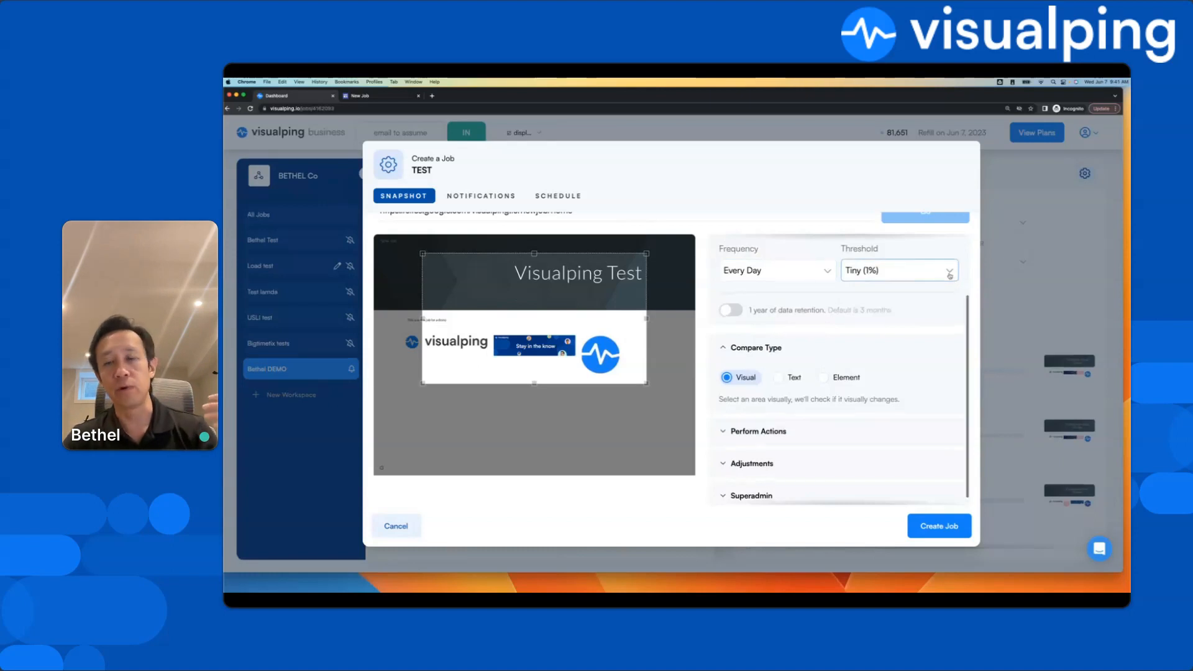
scroll(949, 274, down, 1)
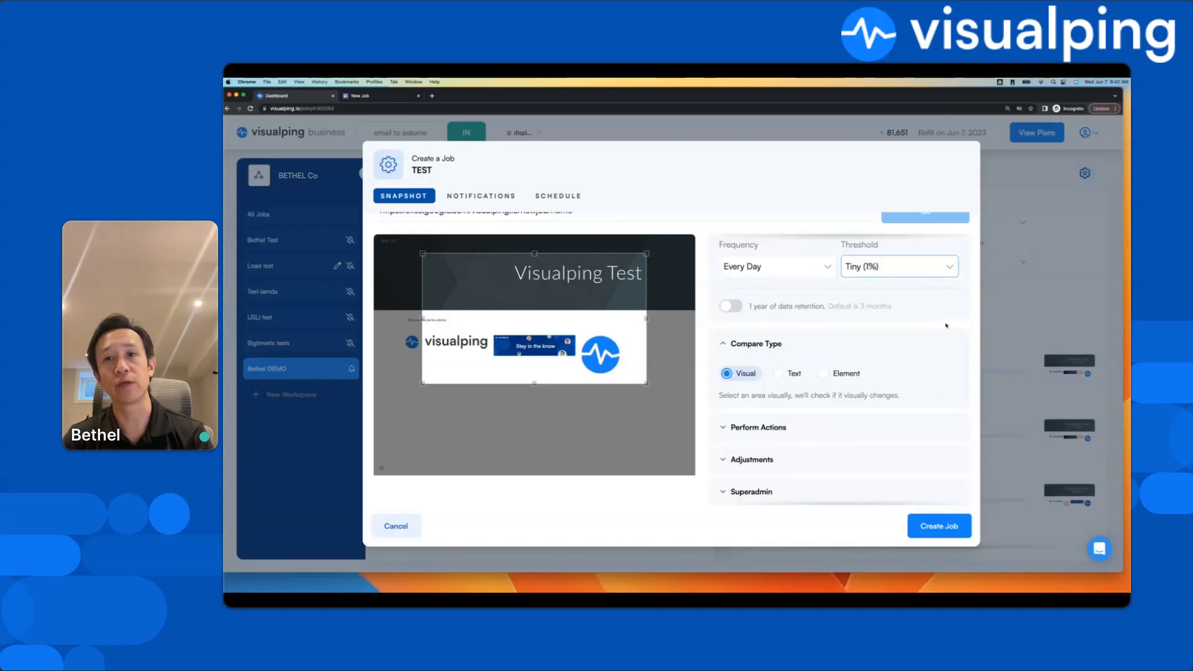
click(950, 267)
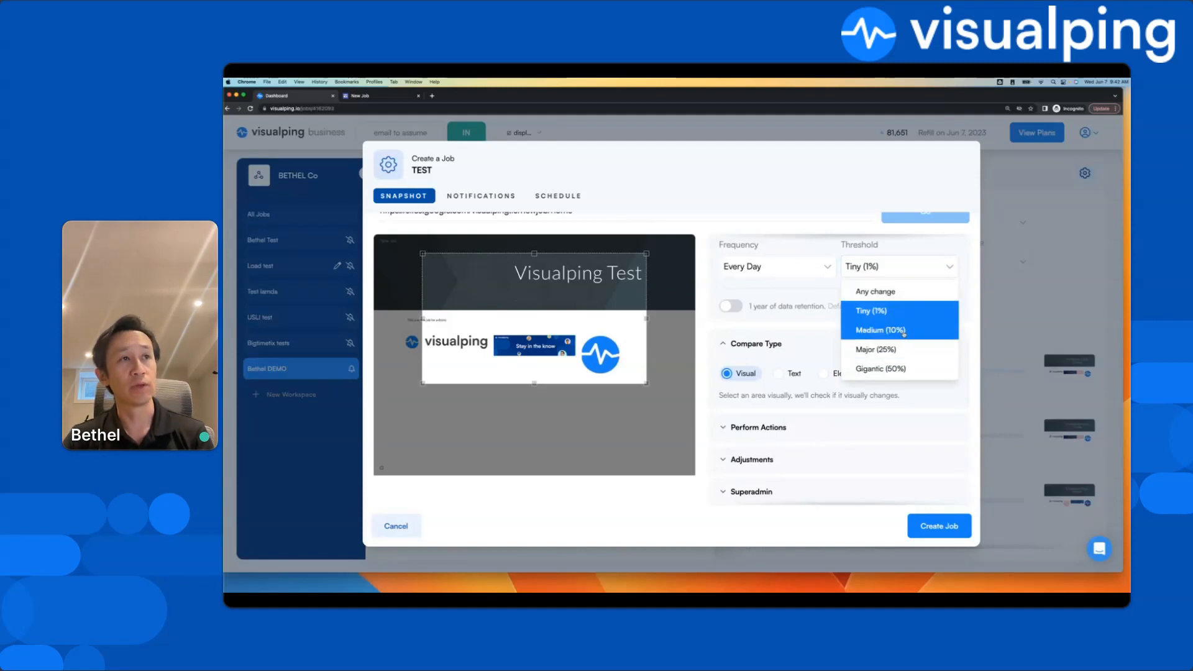
click(972, 328)
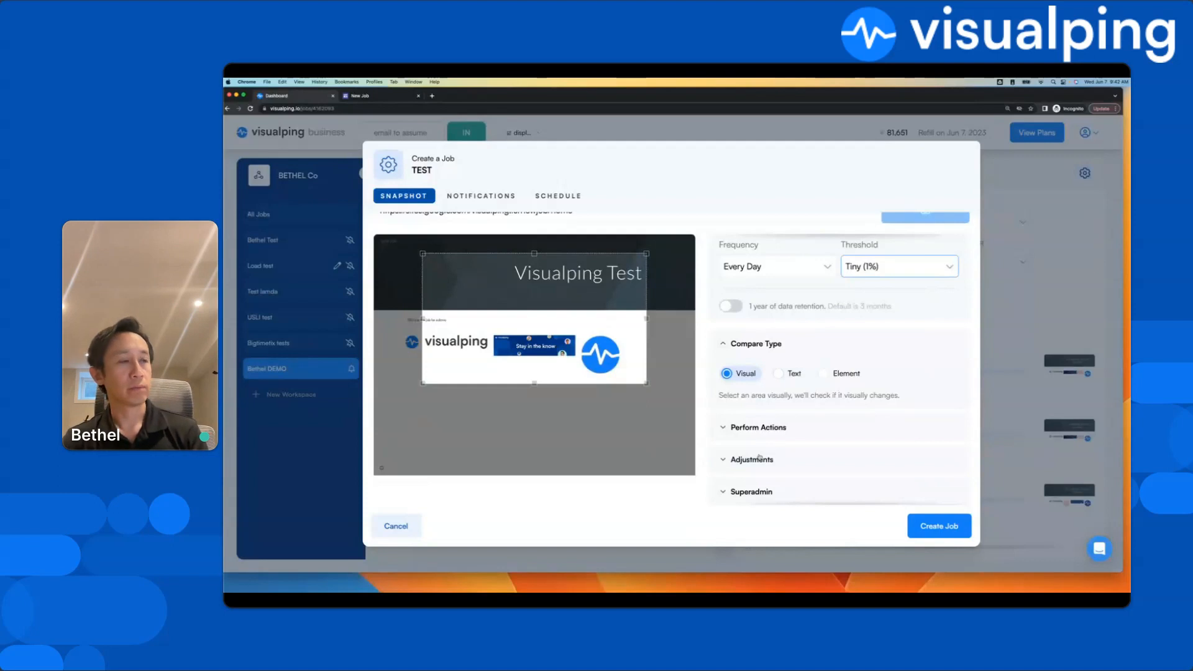
Set the job's compare type to Text and expand the Keyword Alert options
click(779, 374)
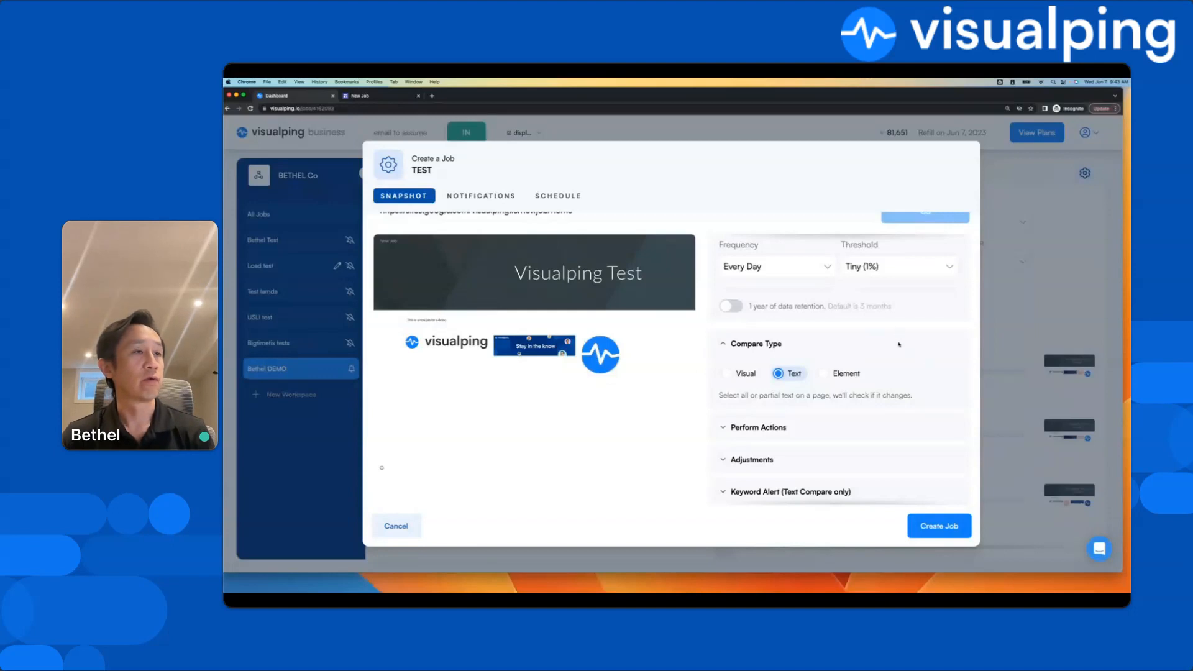
scroll(938, 335, down, 1)
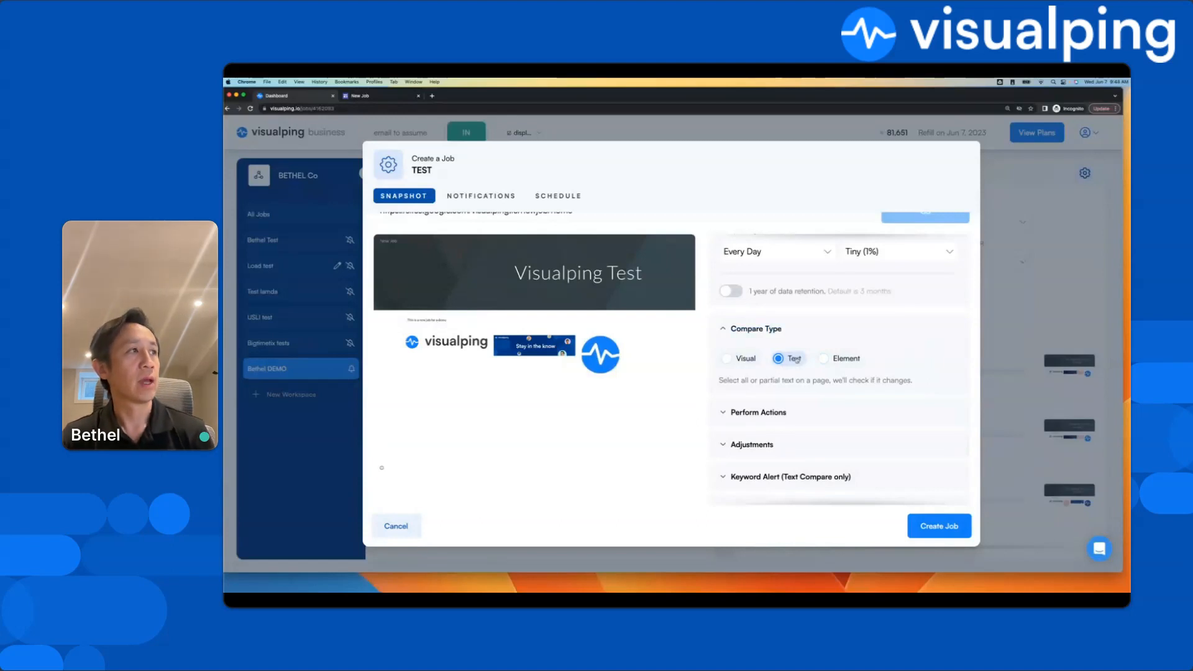
scroll(798, 359, down, 1)
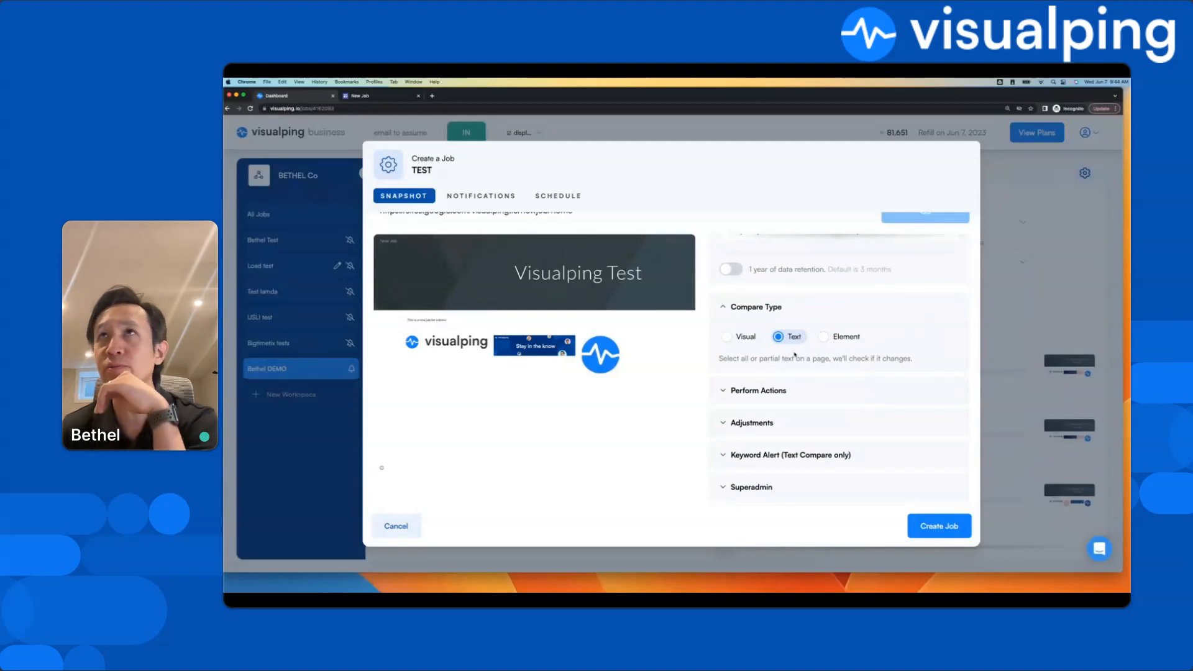
click(777, 455)
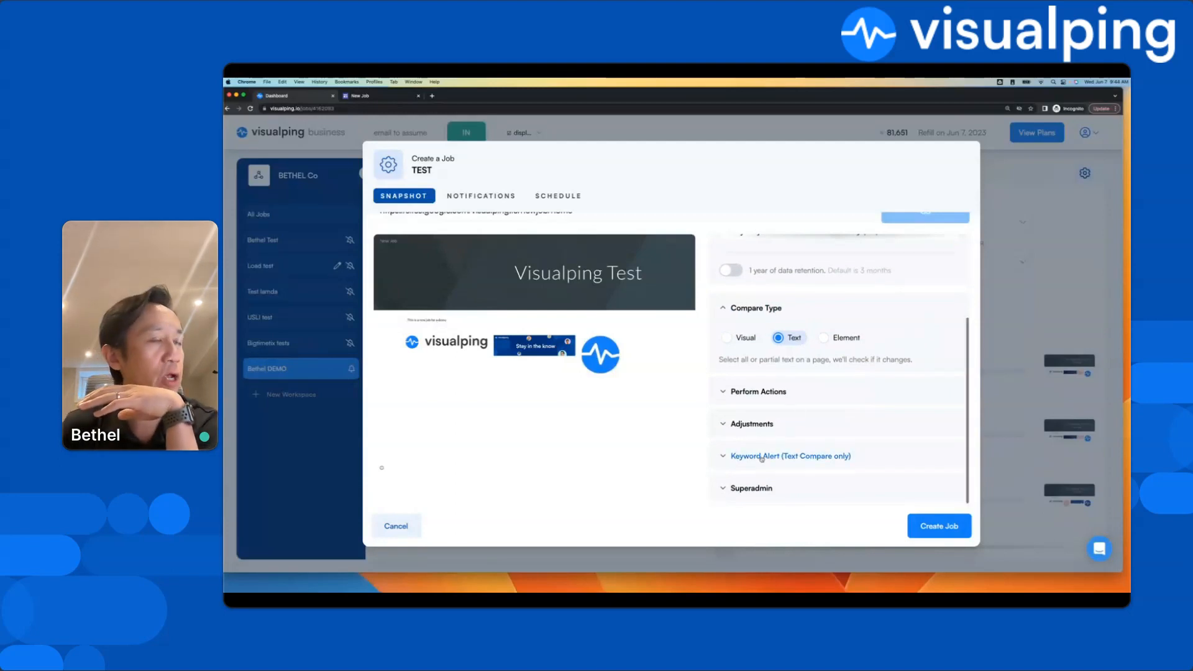
scroll(932, 387, down, 4)
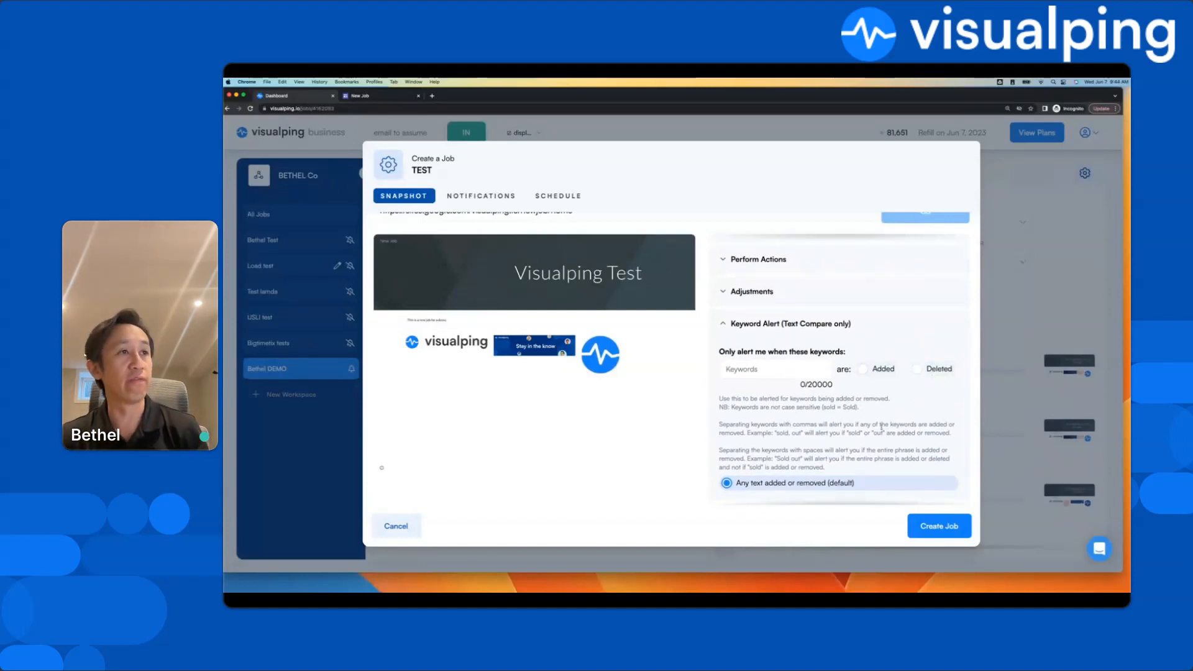
Enter "sold out" as the alert keywords and have the alert trigger when they are deleted
click(784, 367)
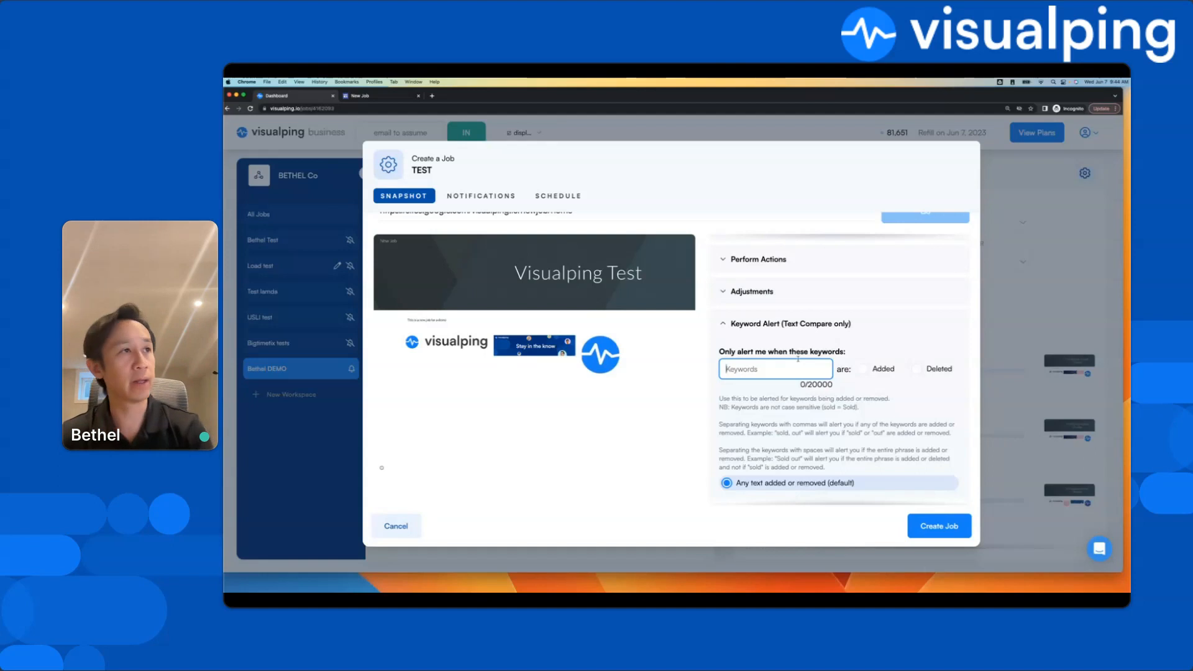
text(sol)
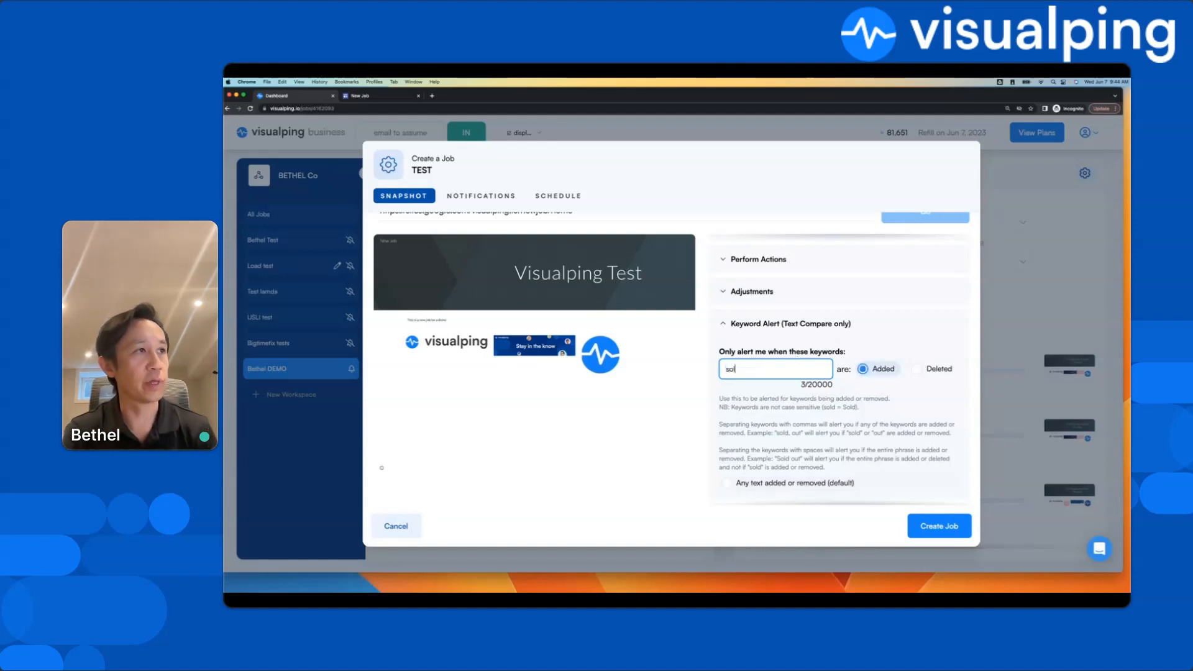
text(d out)
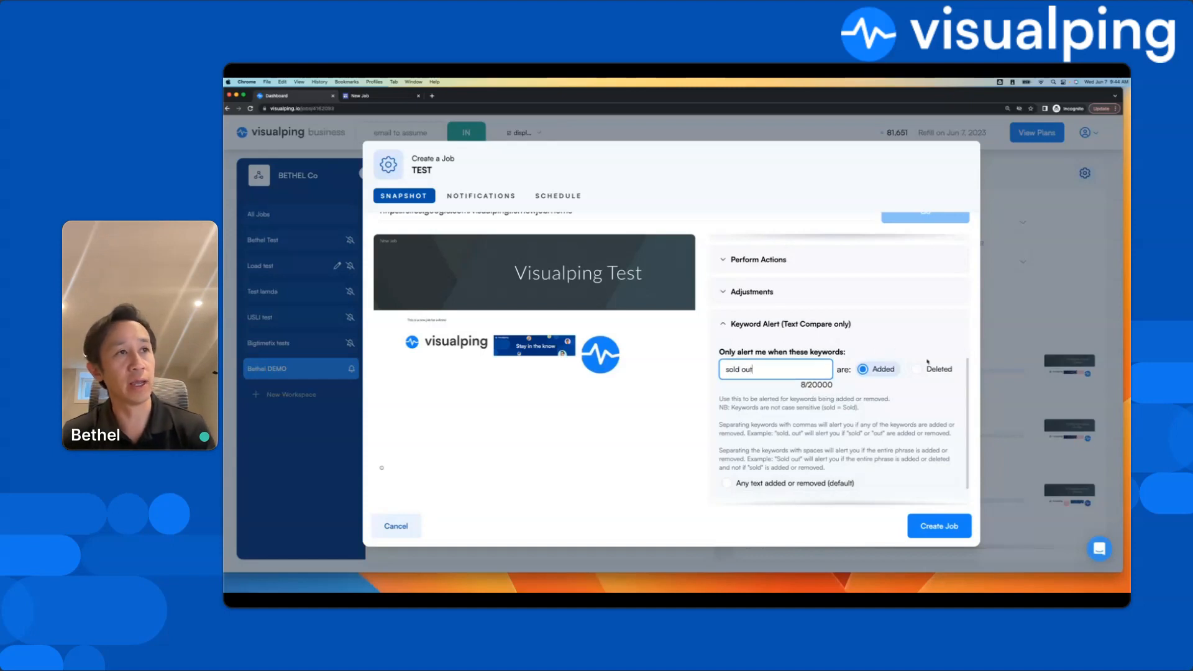
click(917, 375)
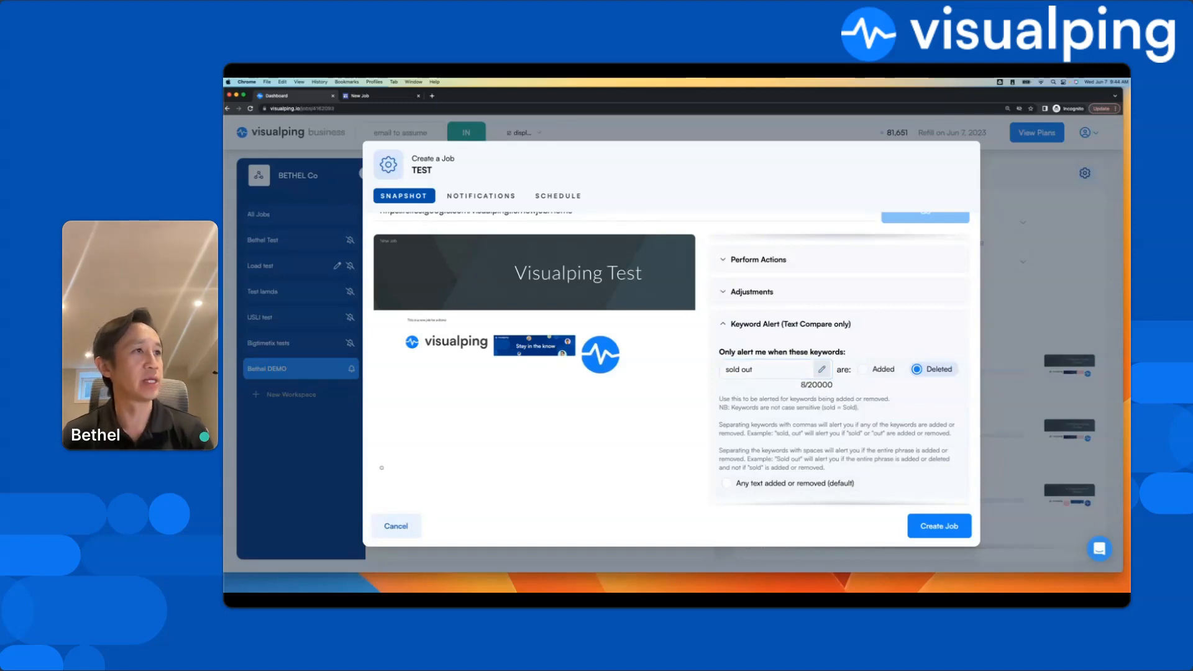
Replace the alert keywords with "Visualping Test"
triple_click(767, 376)
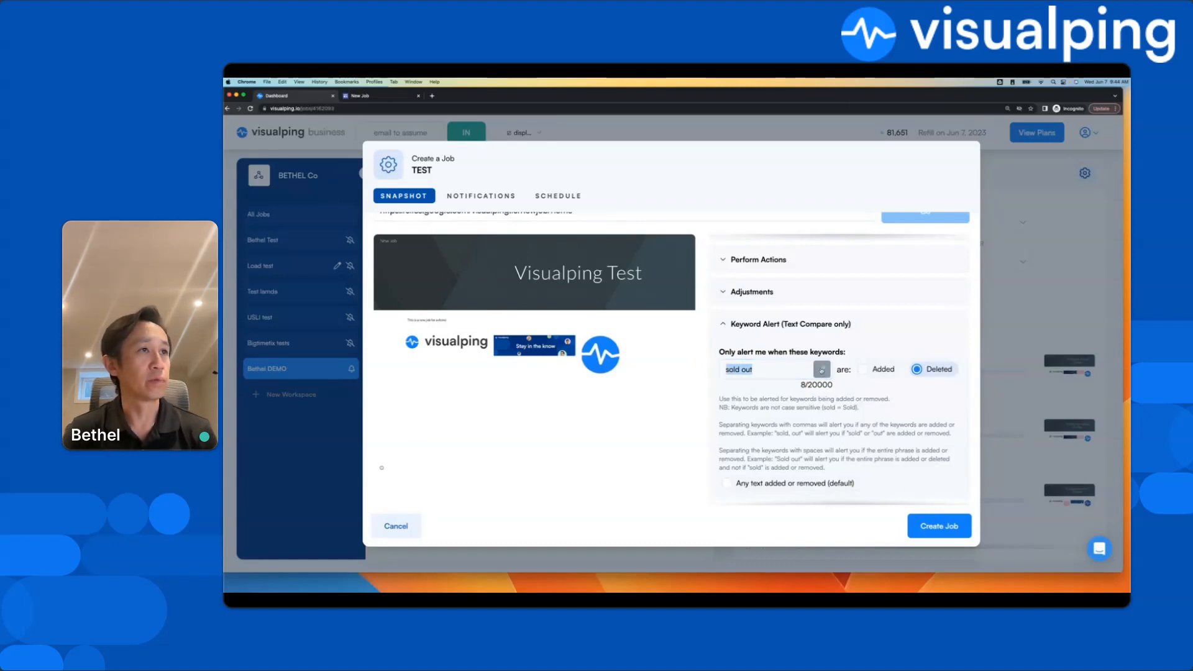
triple_click(789, 372)
text(Visu)
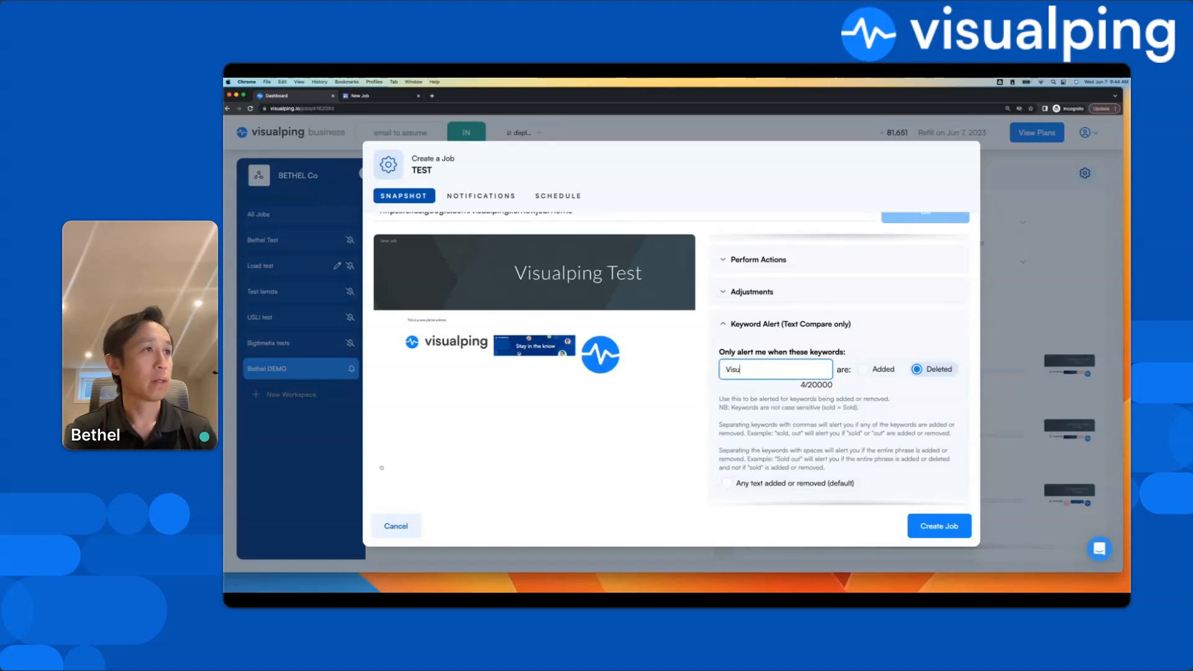
text(alping Test)
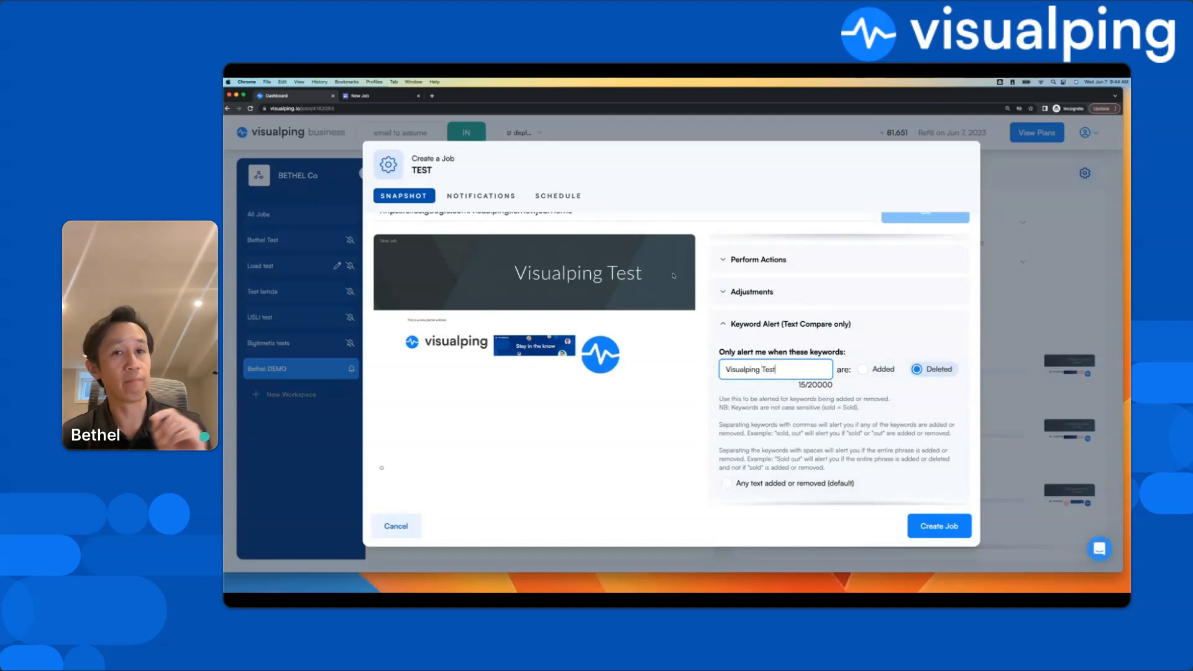
scroll(929, 380, down, 1)
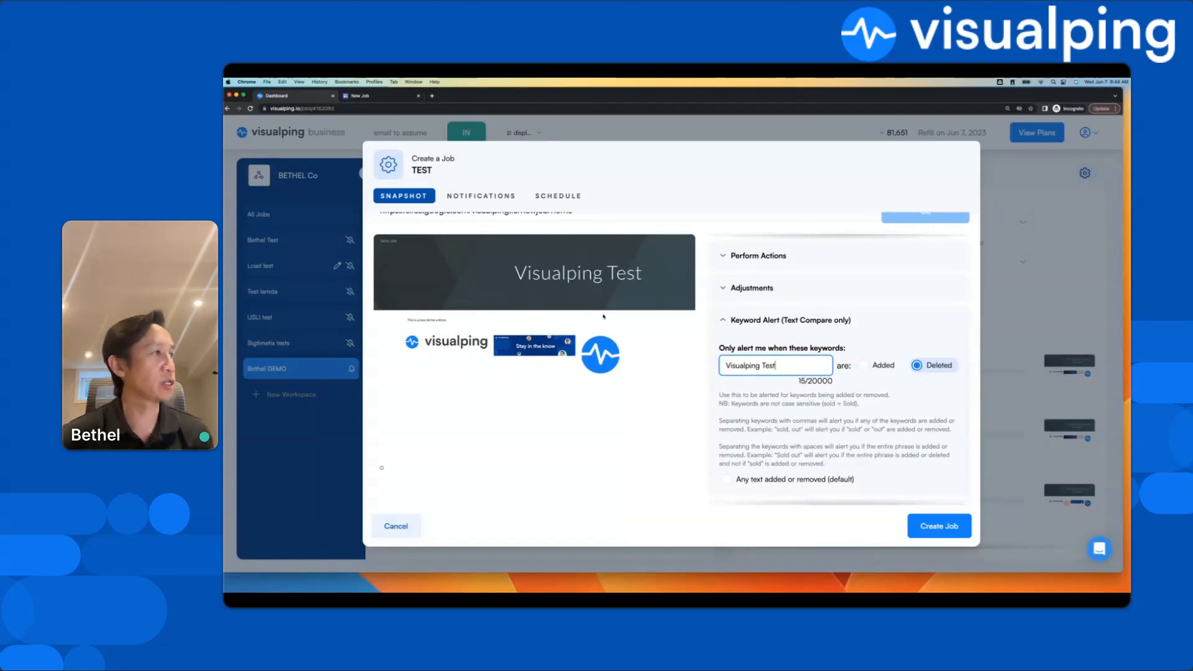
scroll(820, 373, down, 1)
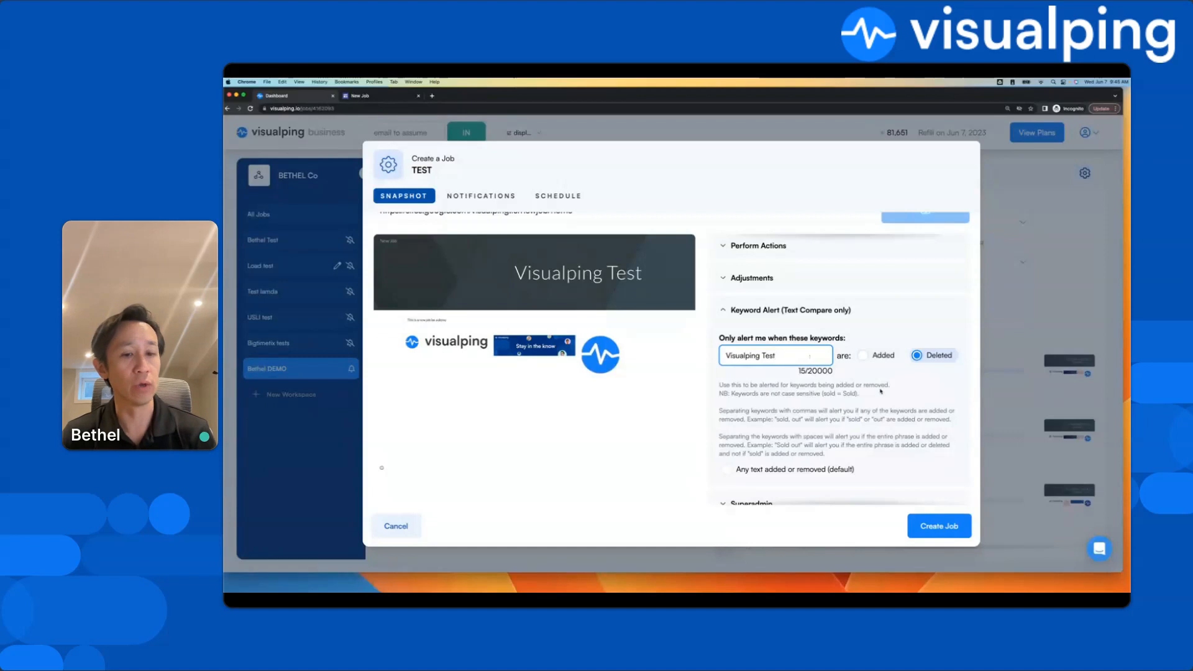
Expand the job's Adjustments options and set the Screen option to Area for the text comparison
scroll(878, 387, up, 3)
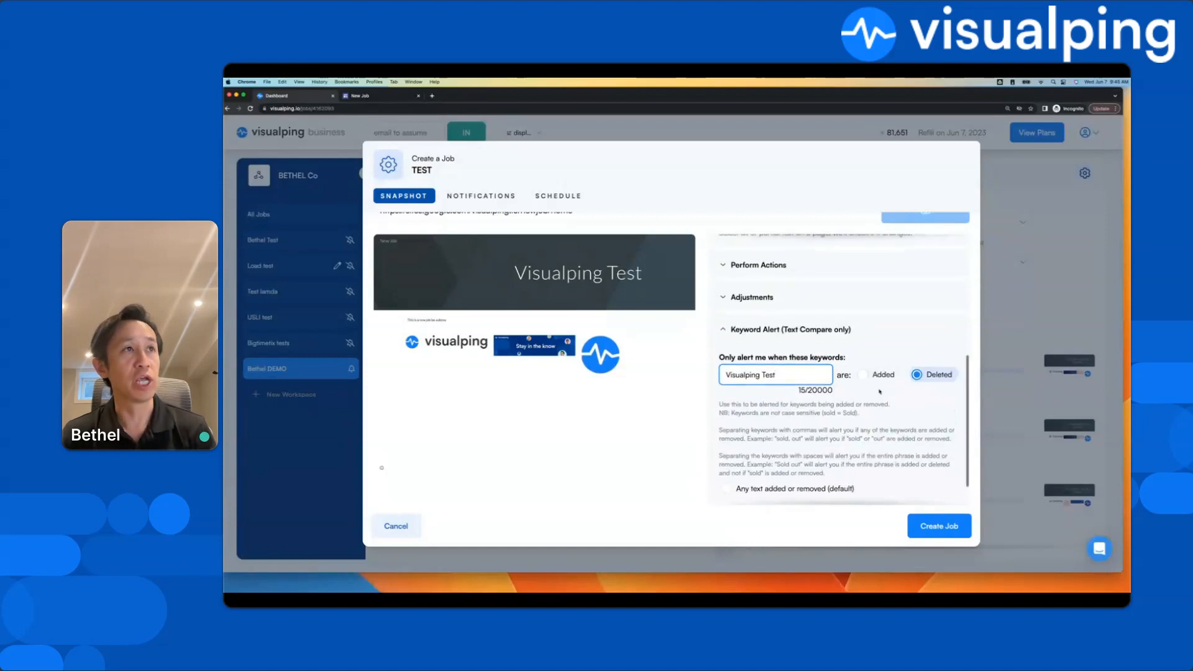
scroll(882, 391, up, 2)
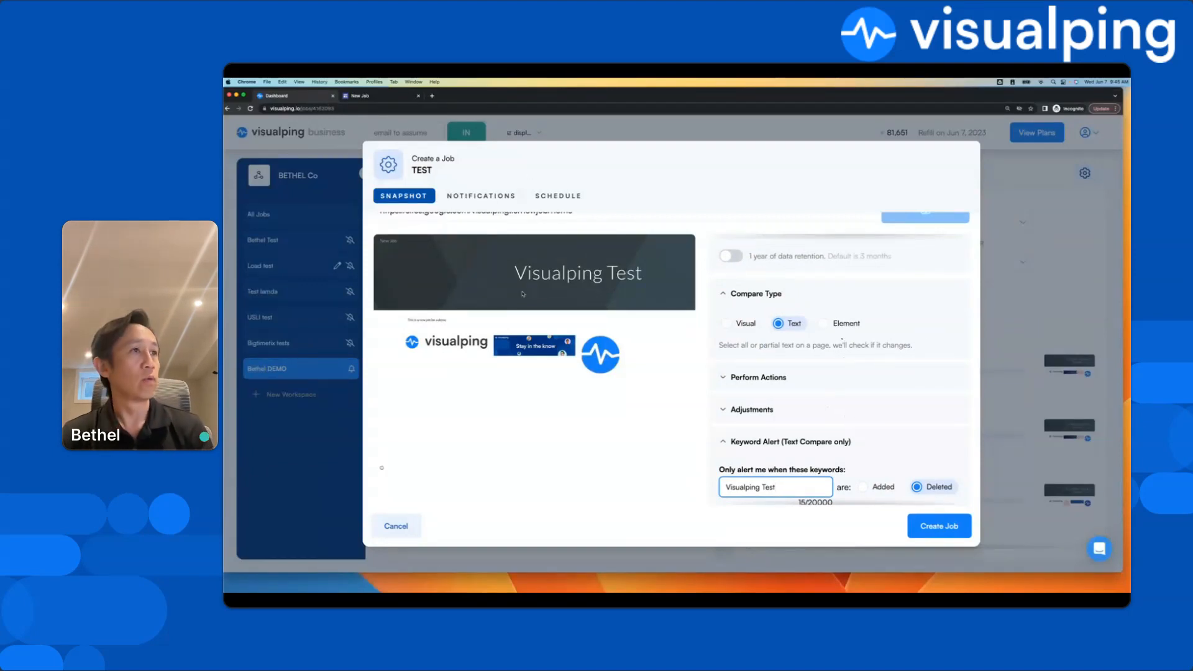
scroll(863, 398, down, 1)
click(862, 399)
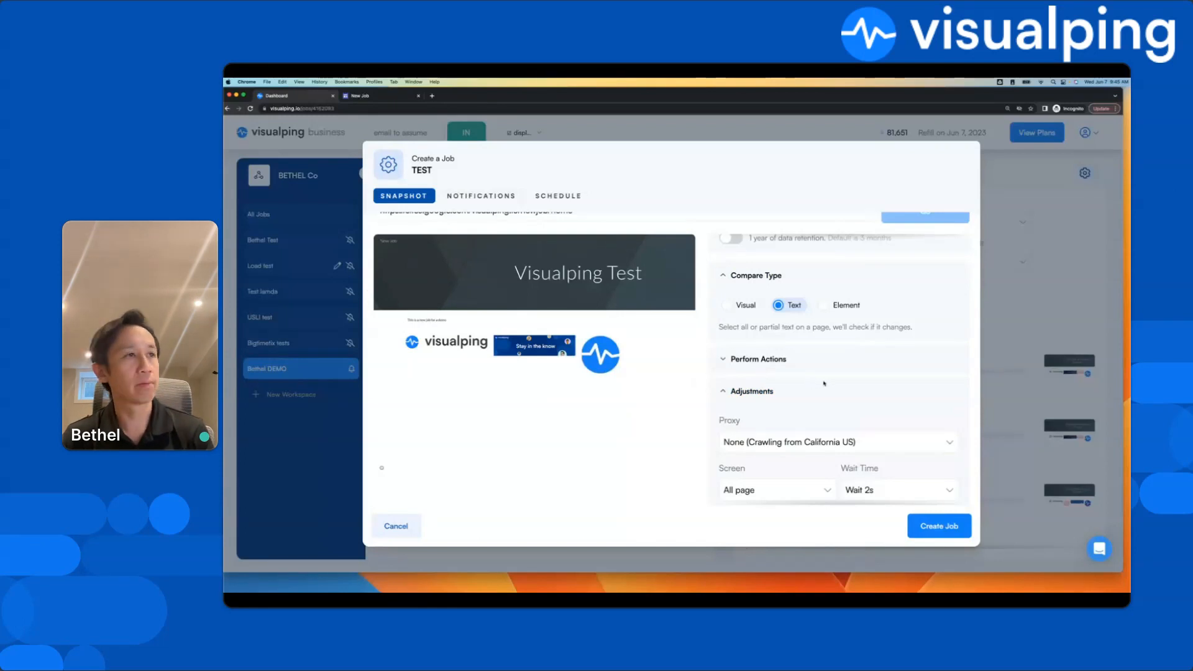
scroll(836, 369, down, 1)
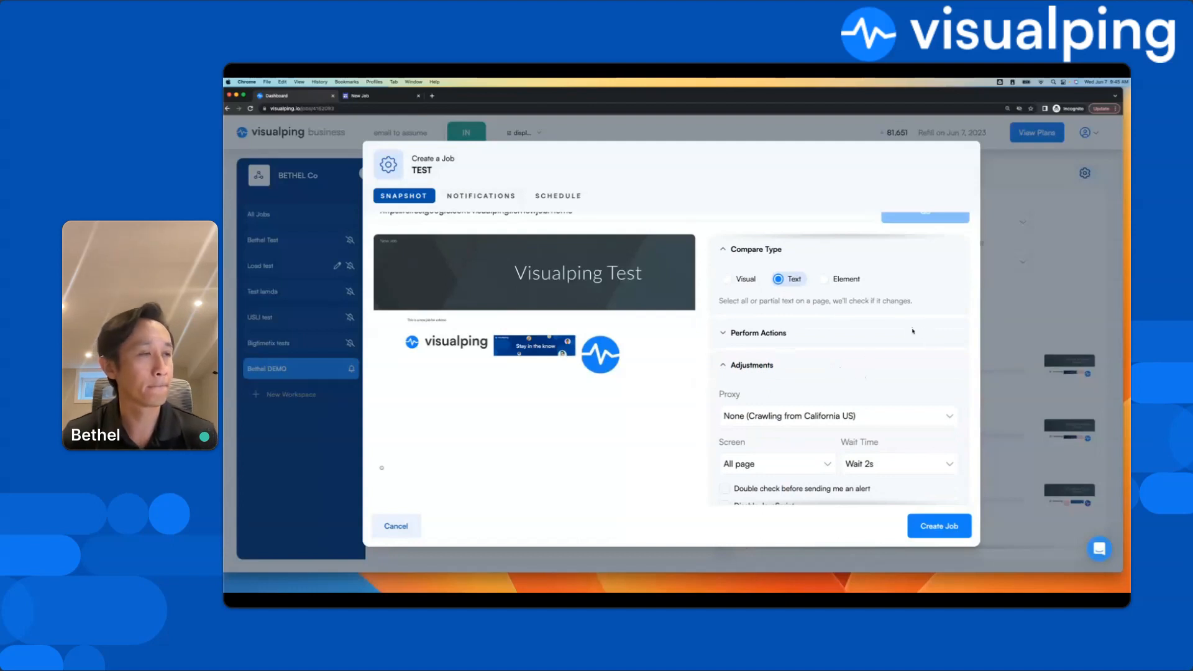
click(825, 465)
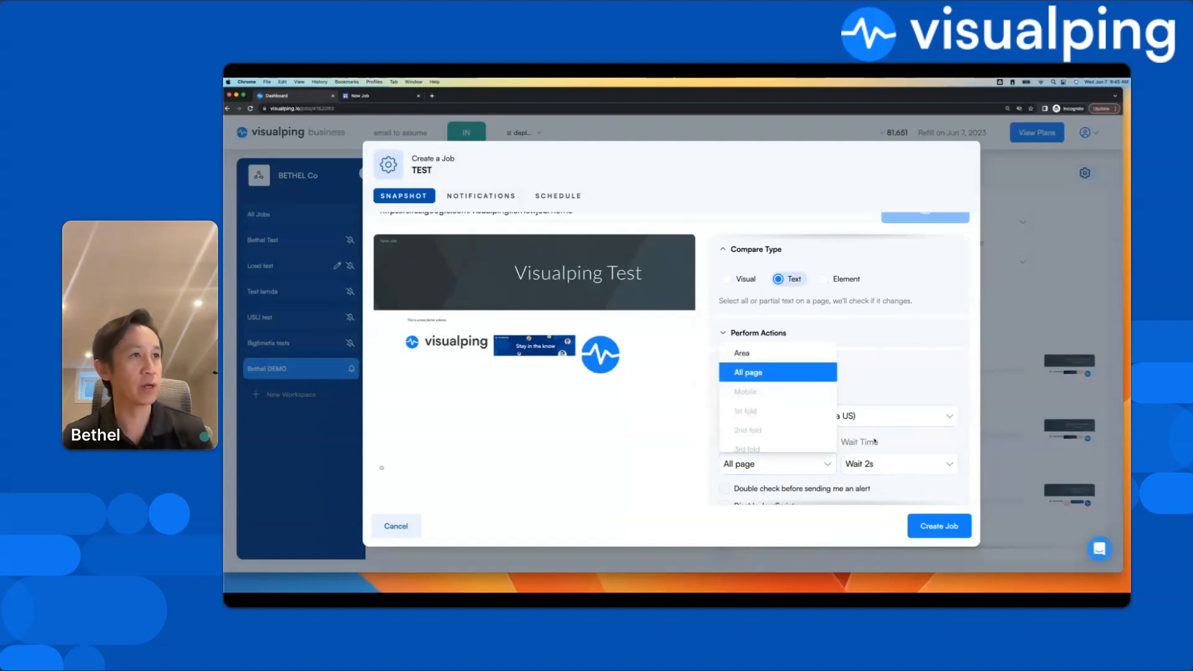
click(750, 372)
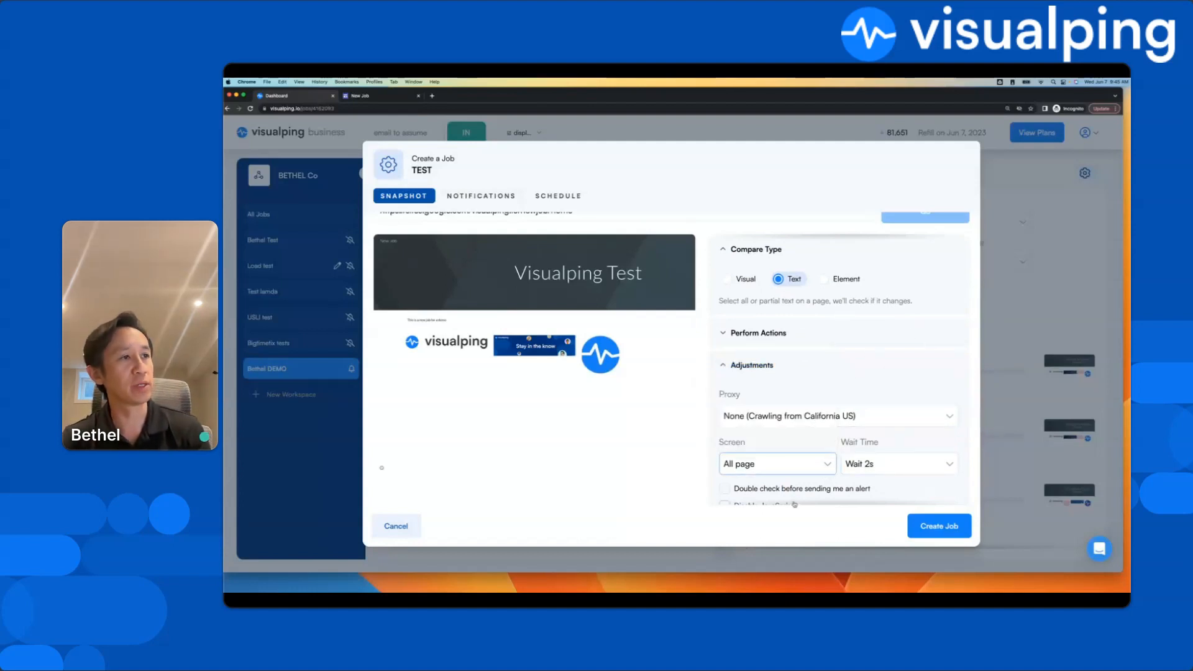
scroll(798, 494, down, 1)
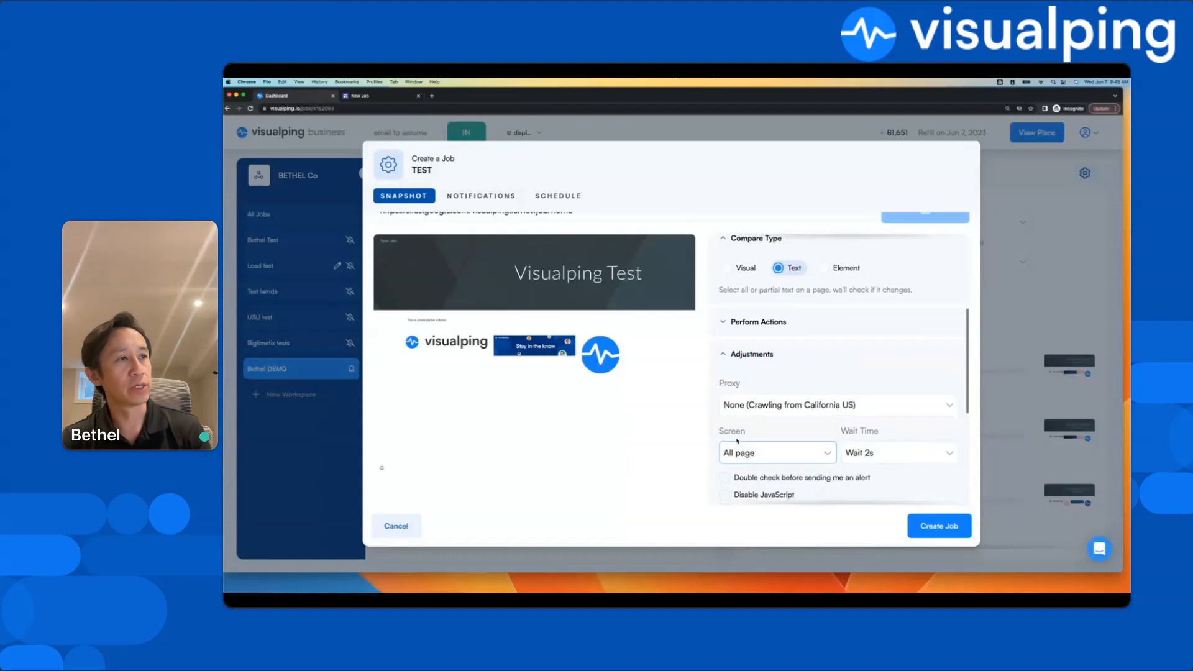
click(835, 455)
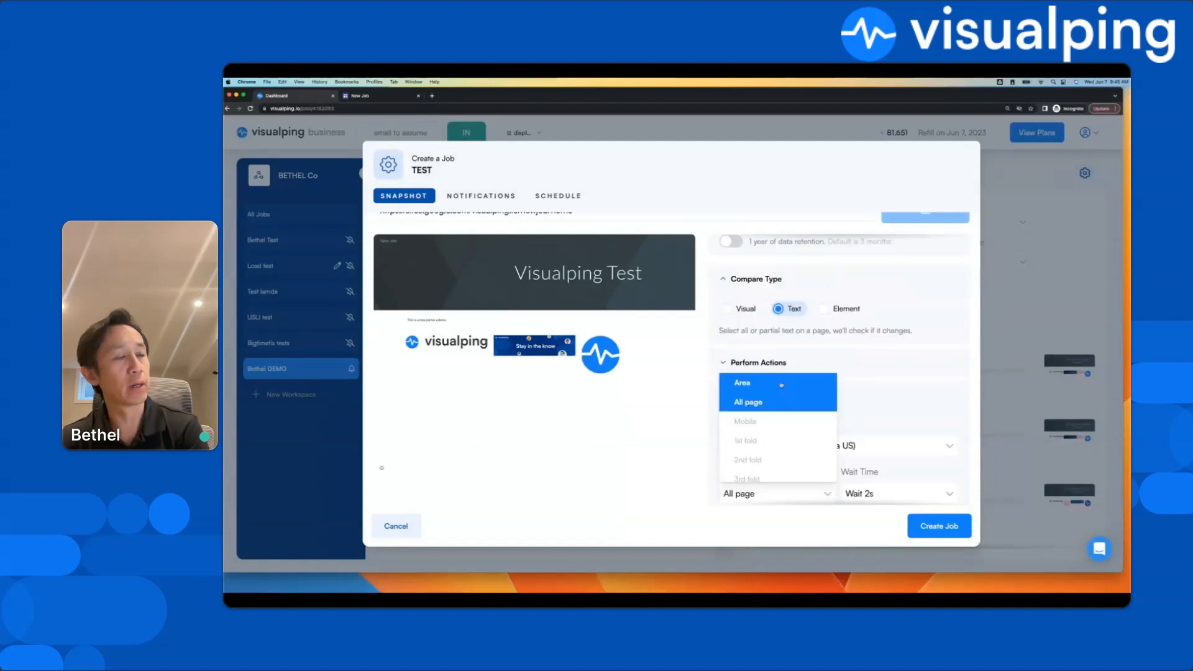
click(781, 382)
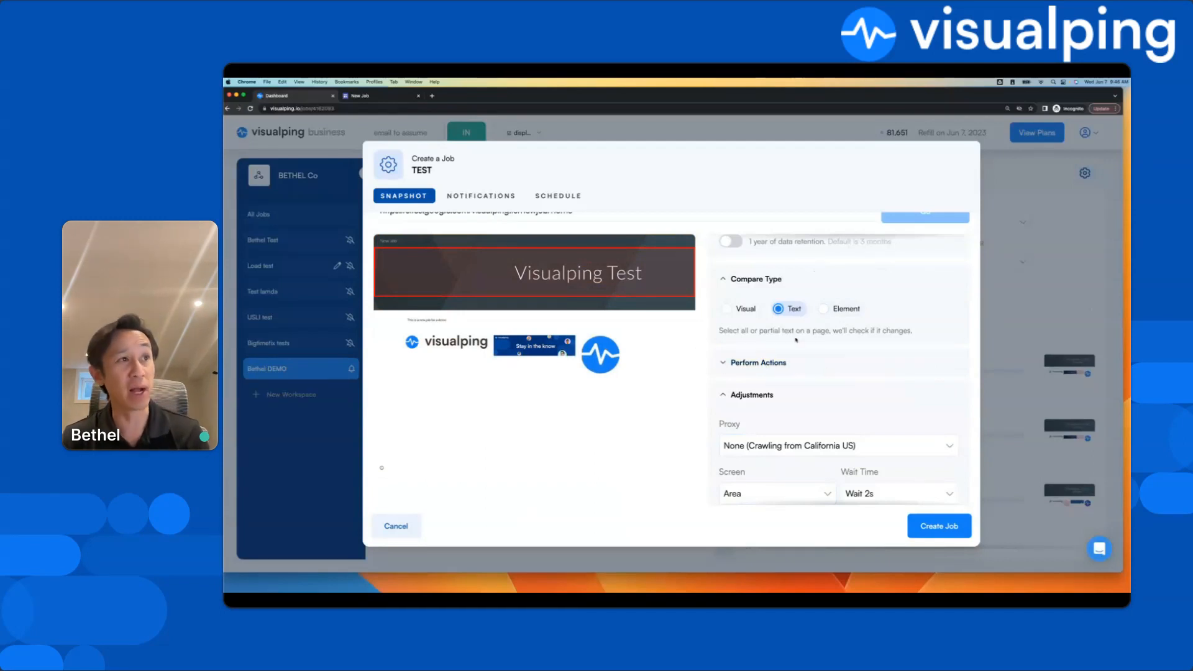
Switch the compare type to Visual and move the selection area down below the dark page header
click(747, 310)
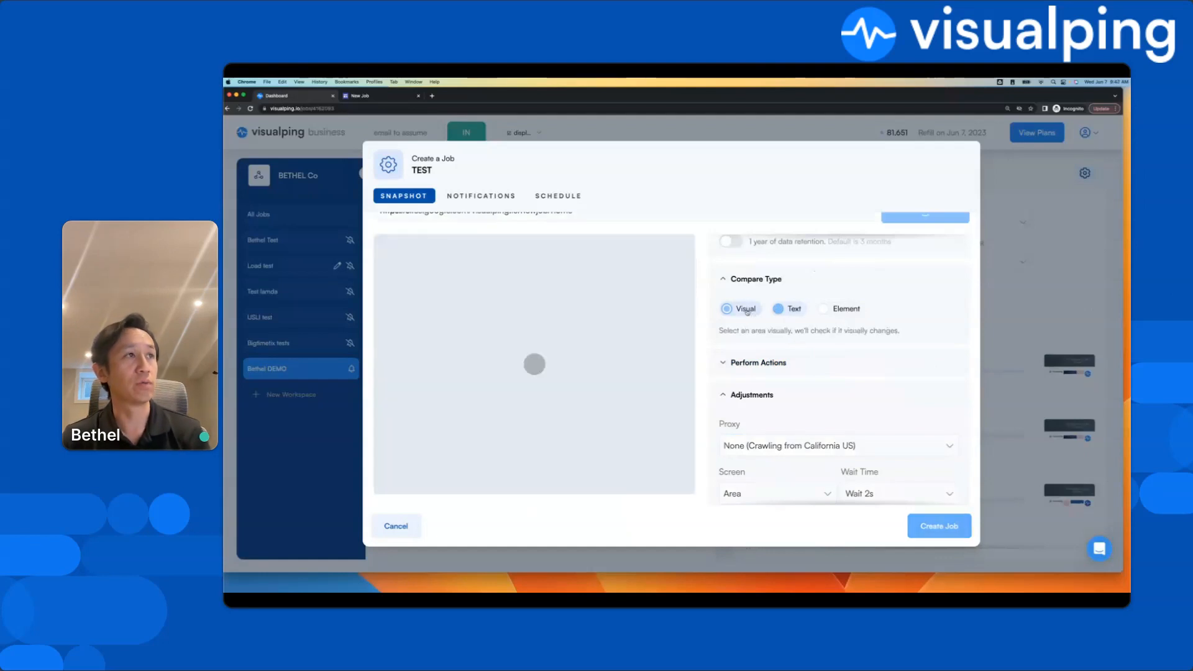
scroll(869, 397, down, 1)
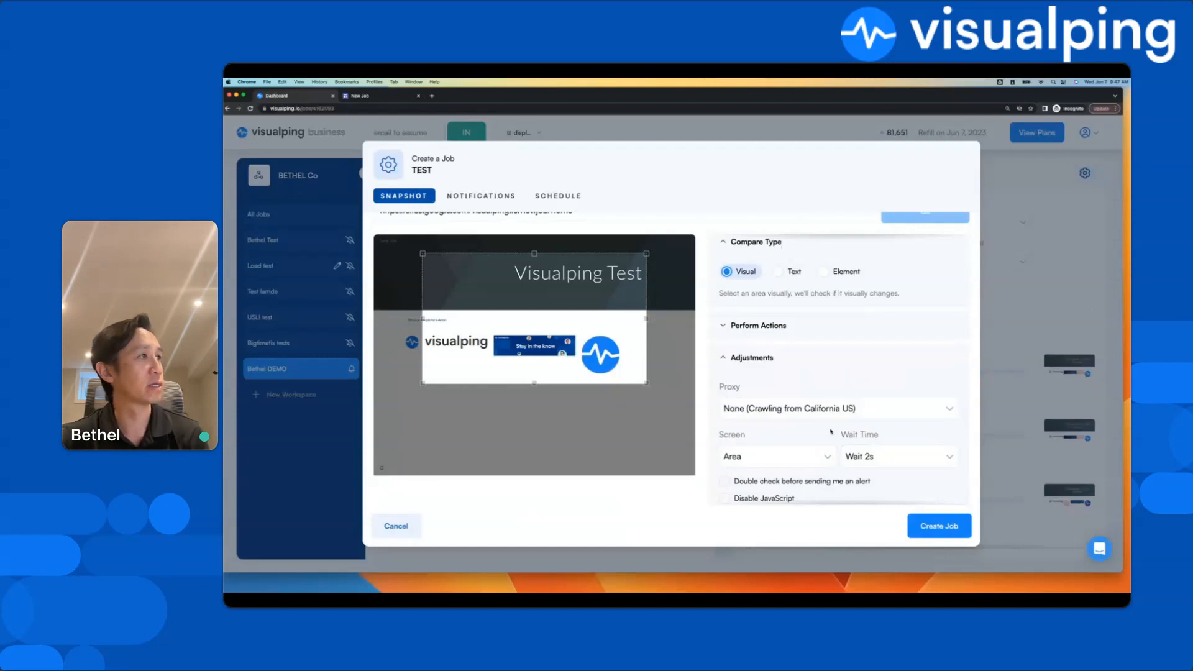
drag(584, 314, 560, 387)
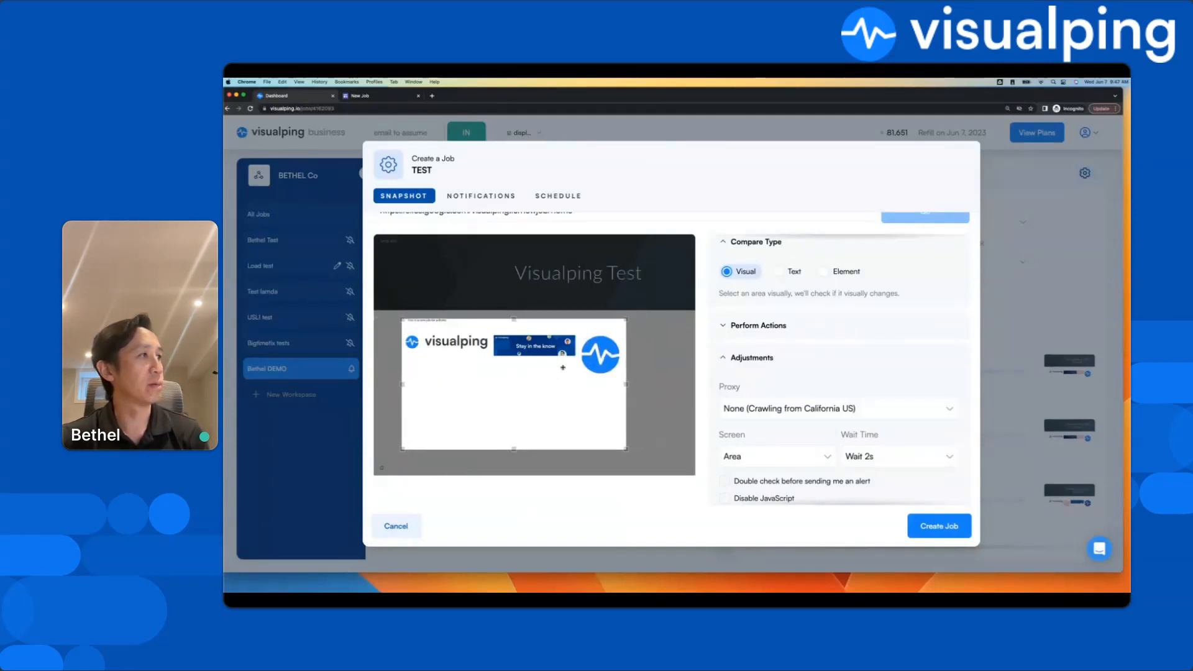
Try the All page screen option for the visual comparison and set it back to Area
click(812, 466)
click(791, 372)
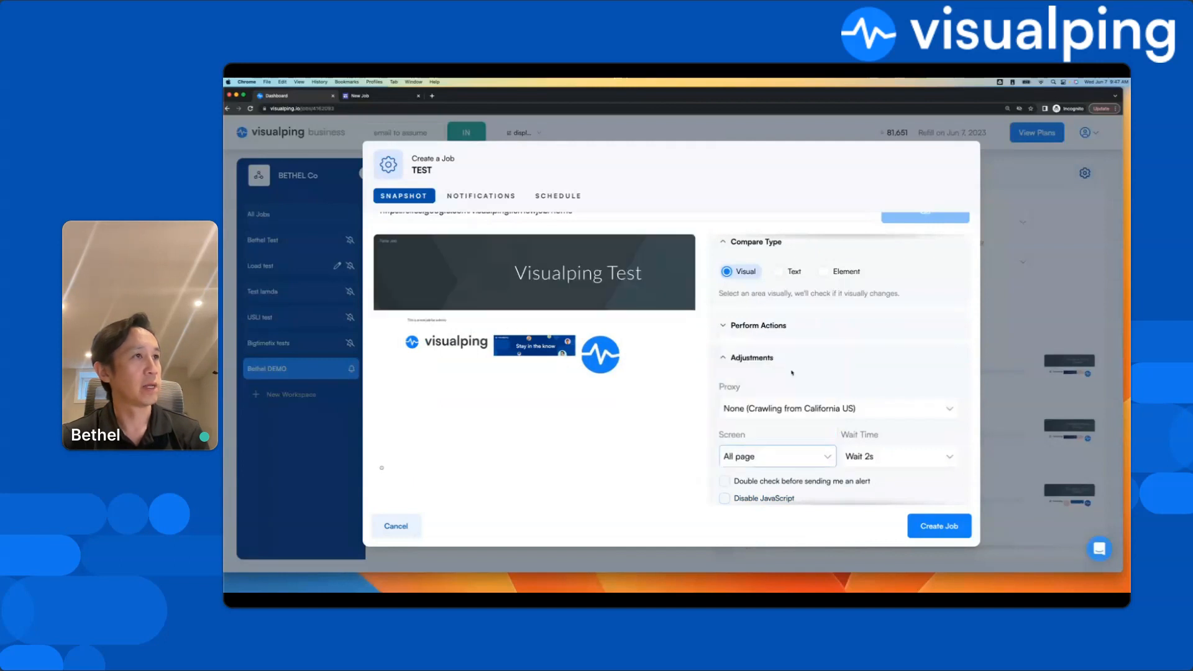
click(786, 450)
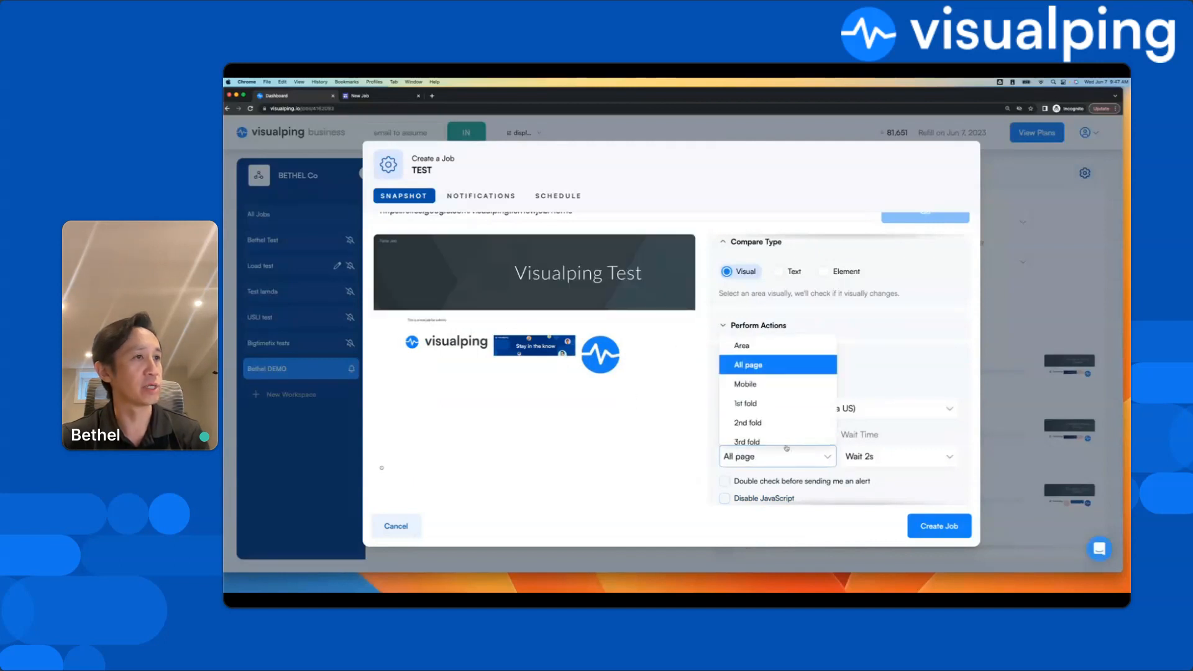
click(743, 346)
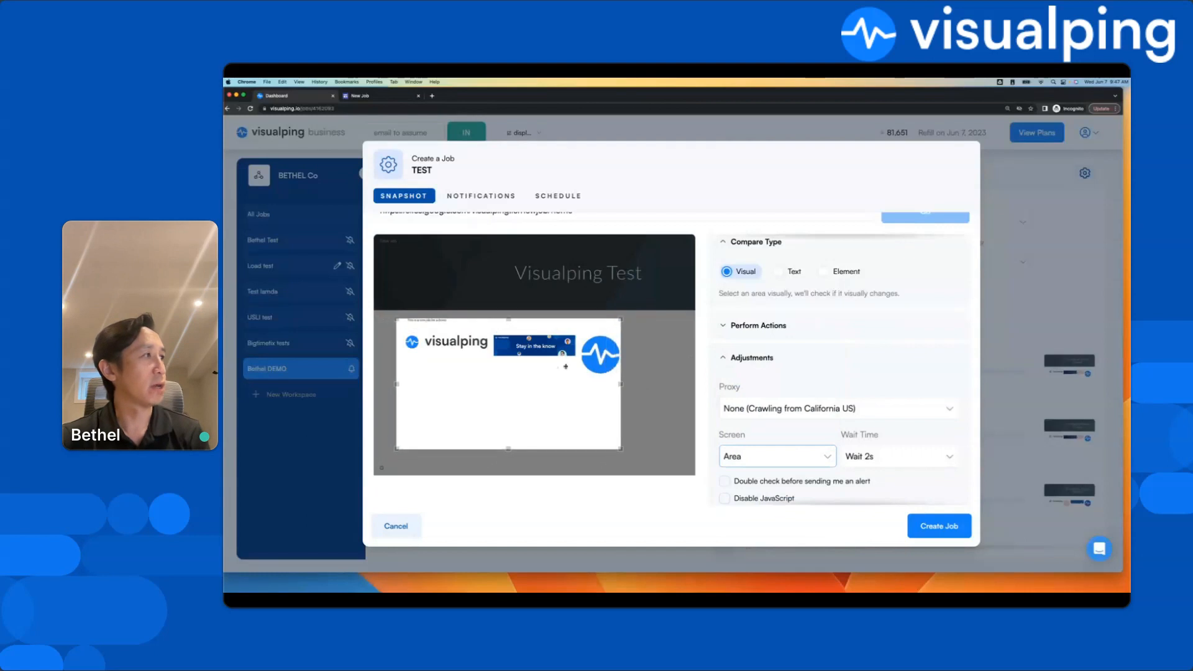
Reposition and resize the visual selection area so it tightly frames the row with the two logos and the banner
drag(565, 367, 566, 373)
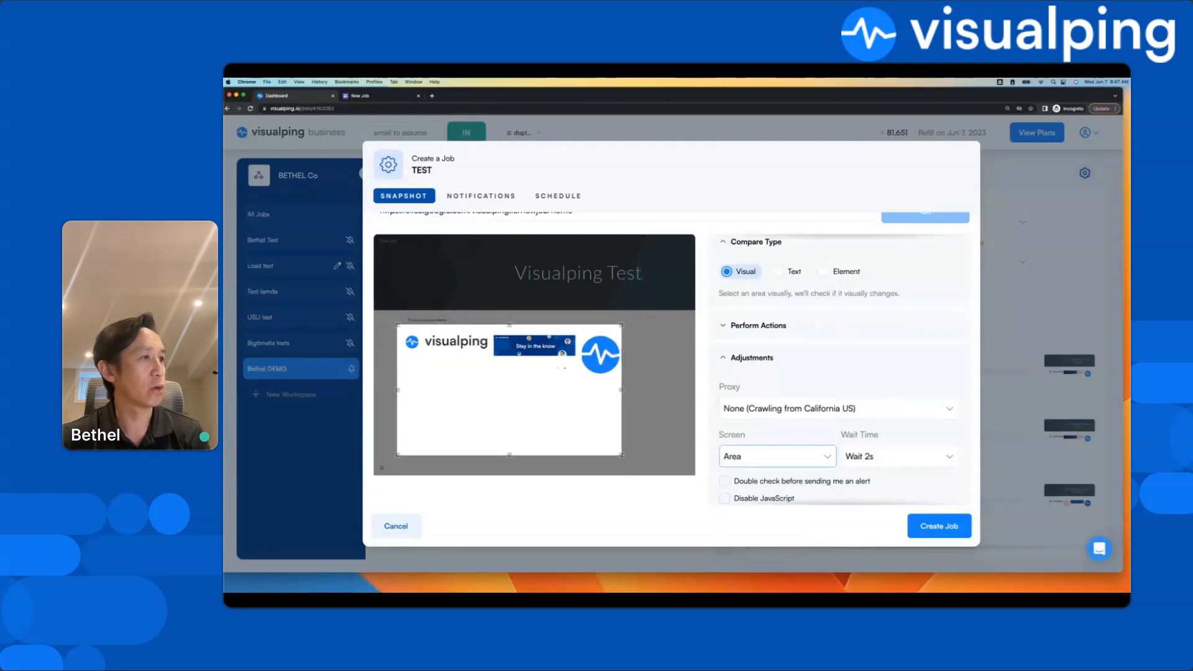
drag(622, 455, 622, 452)
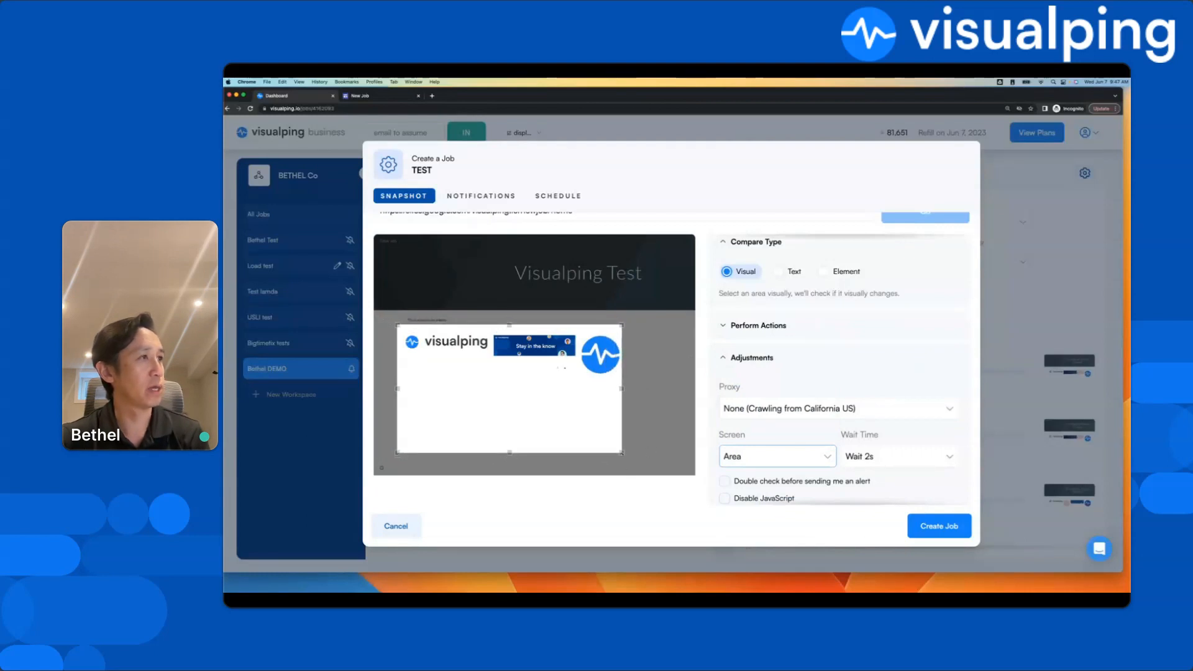
drag(622, 452, 628, 380)
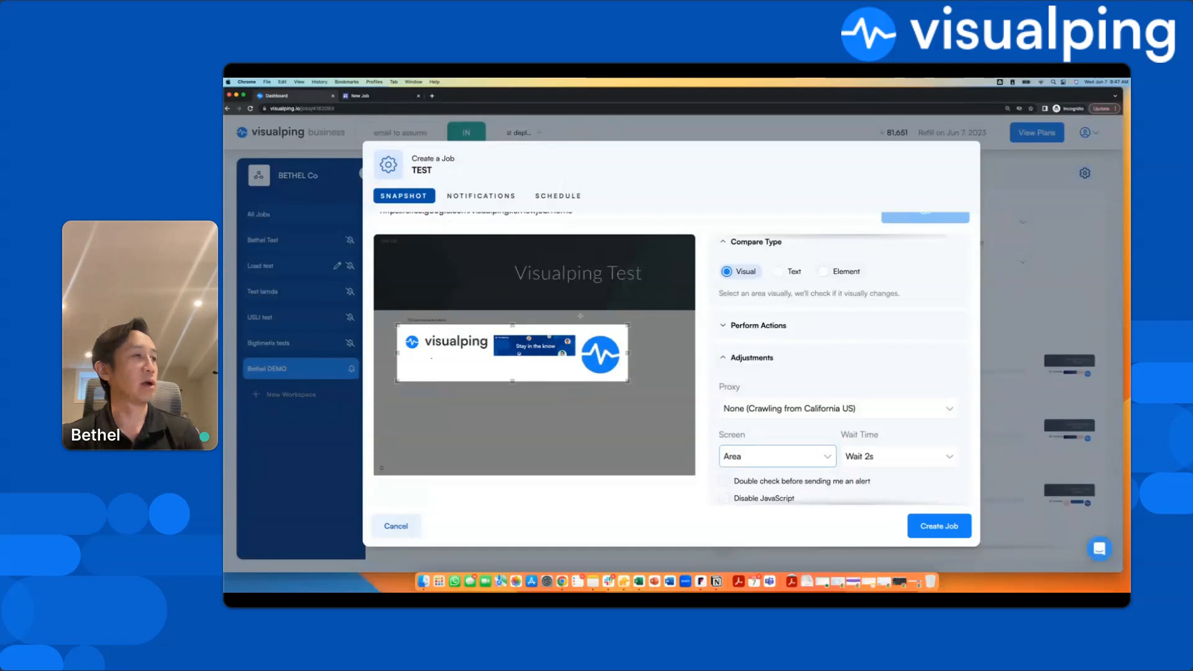
drag(536, 362, 596, 341)
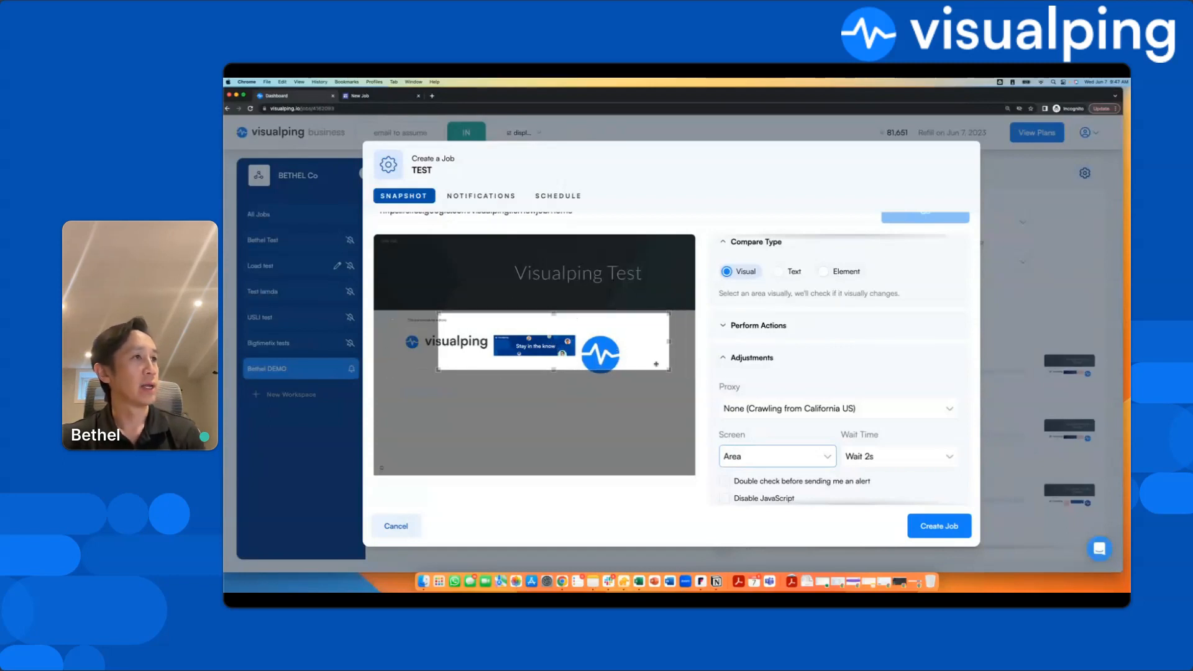
drag(670, 370, 638, 385)
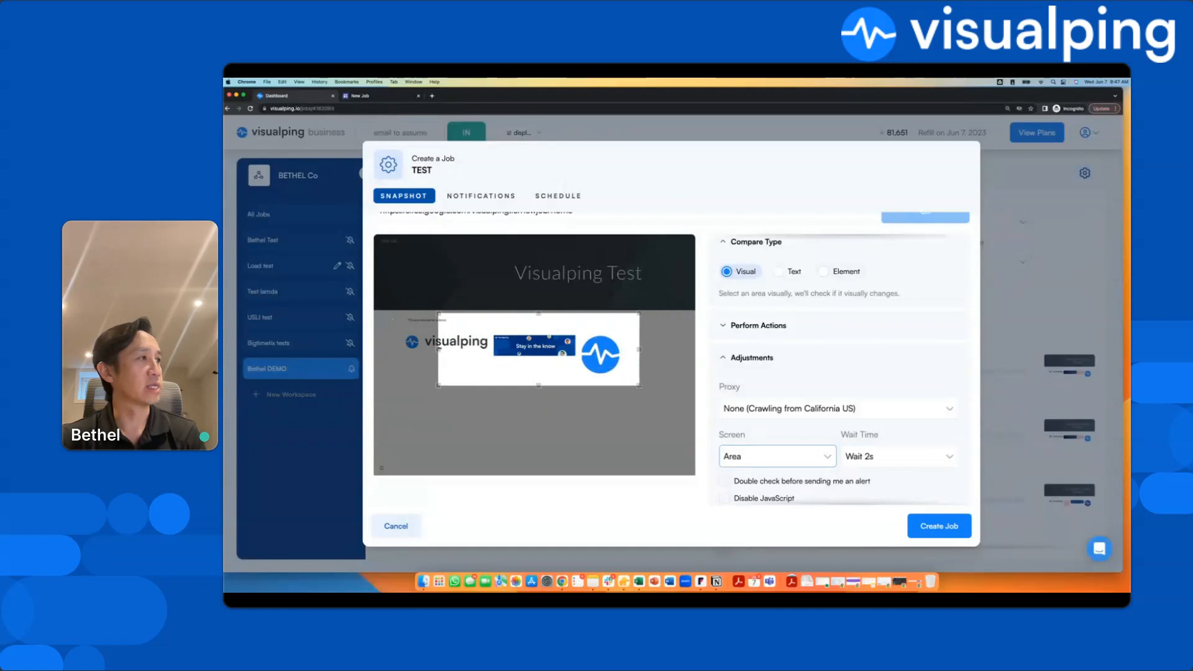
drag(437, 349, 391, 349)
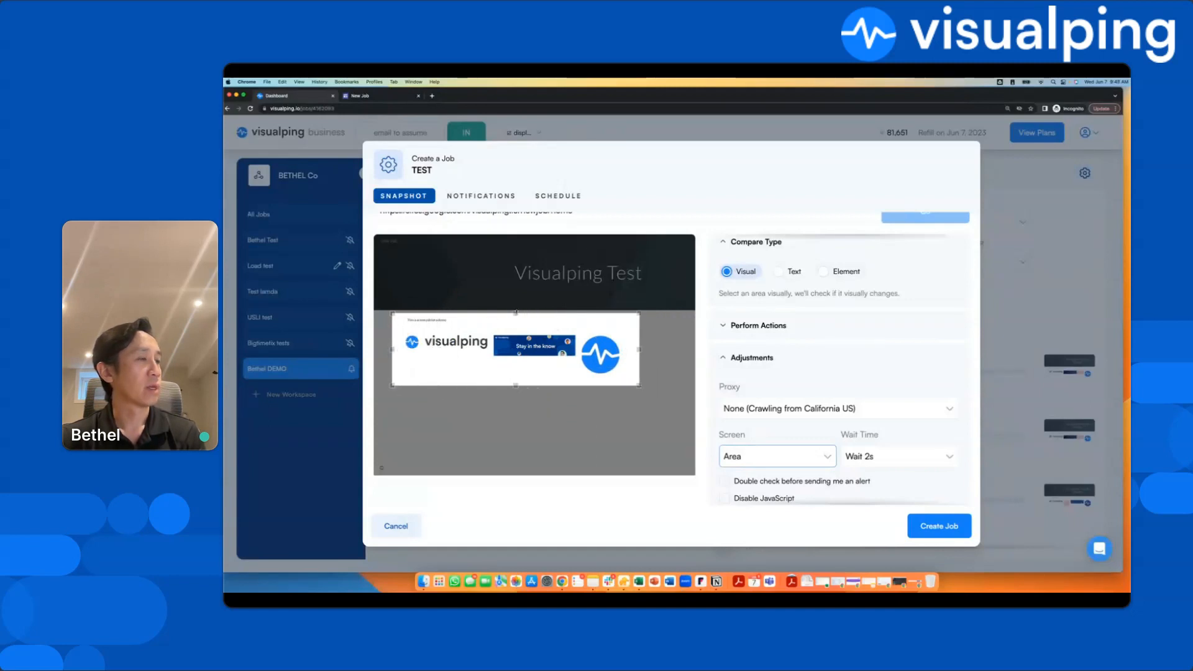
drag(516, 313, 516, 325)
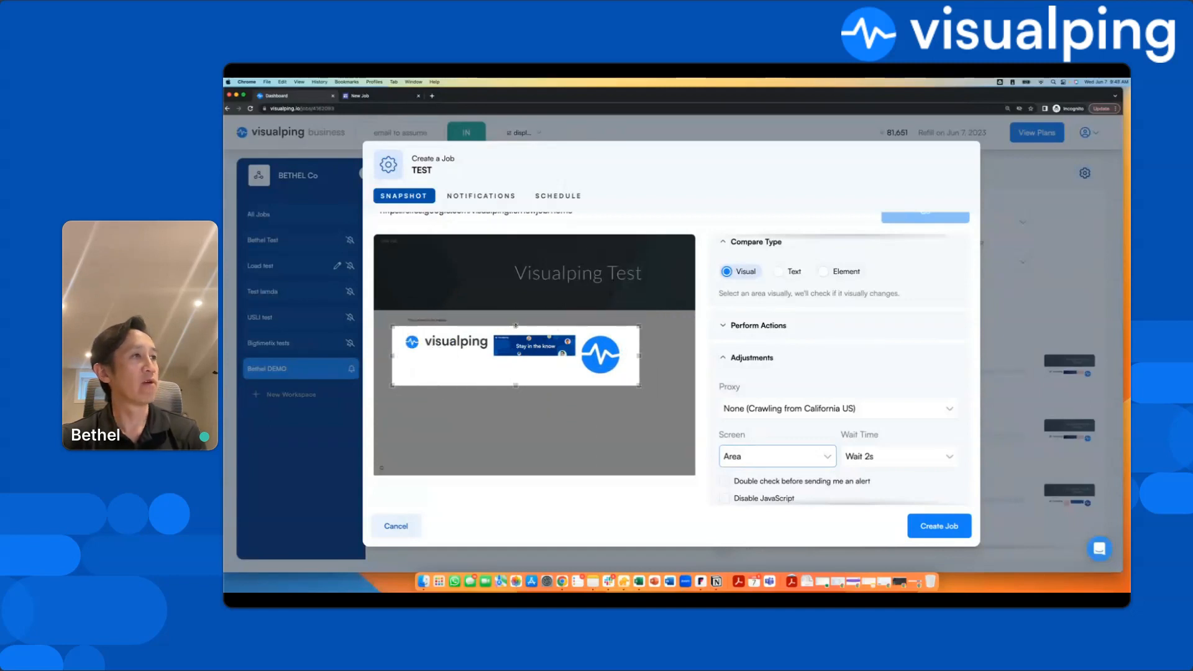
drag(516, 385, 515, 381)
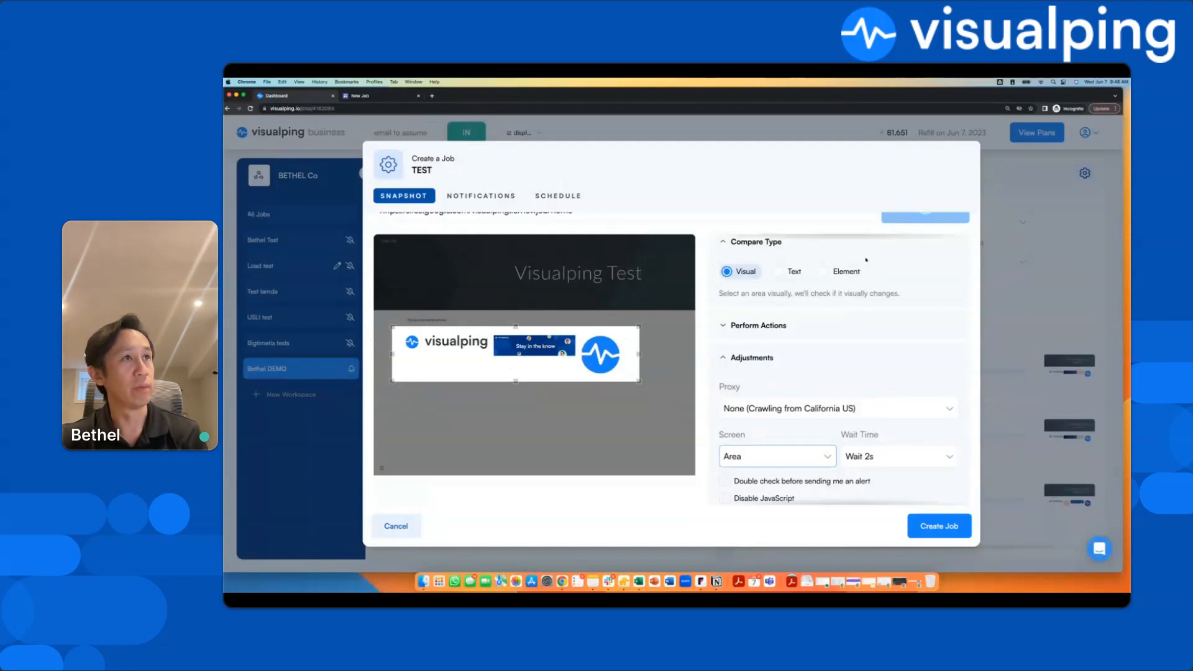
Set the job's compare type to Element and choose Area as its screen option
click(824, 272)
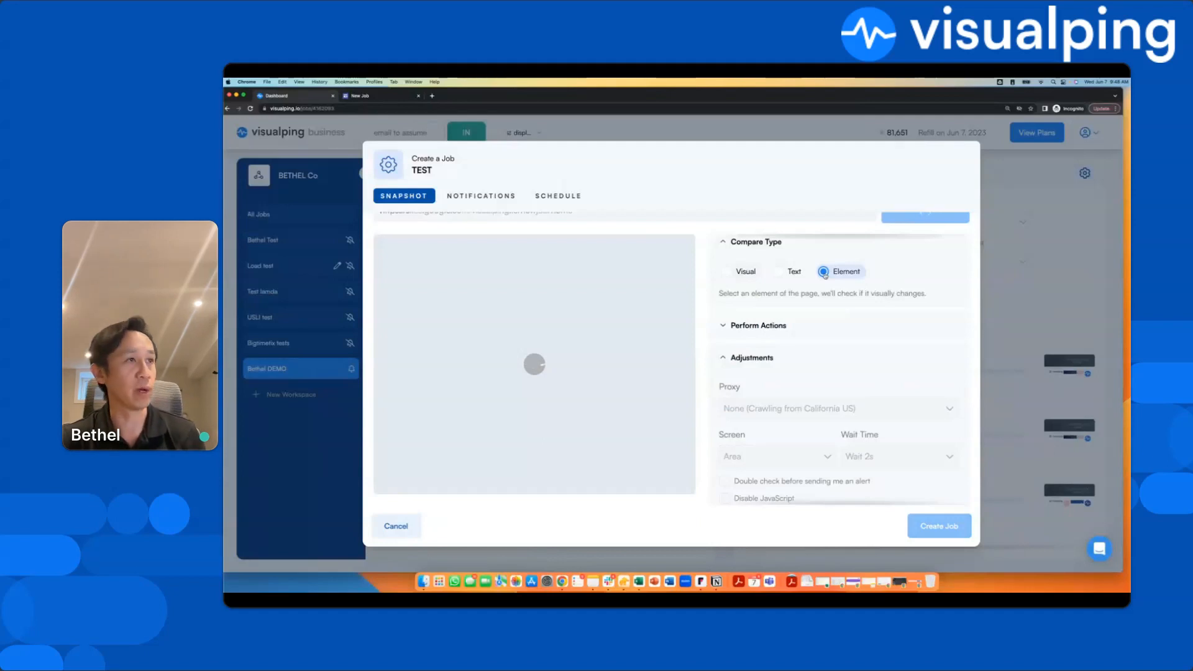
click(774, 449)
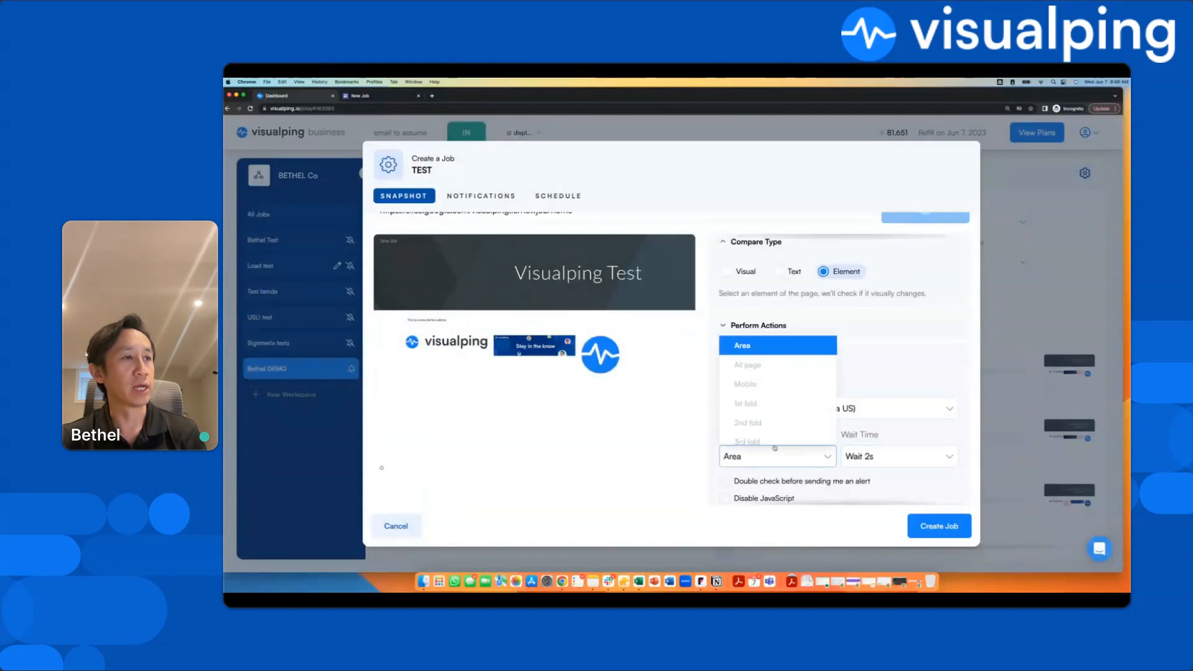
click(769, 345)
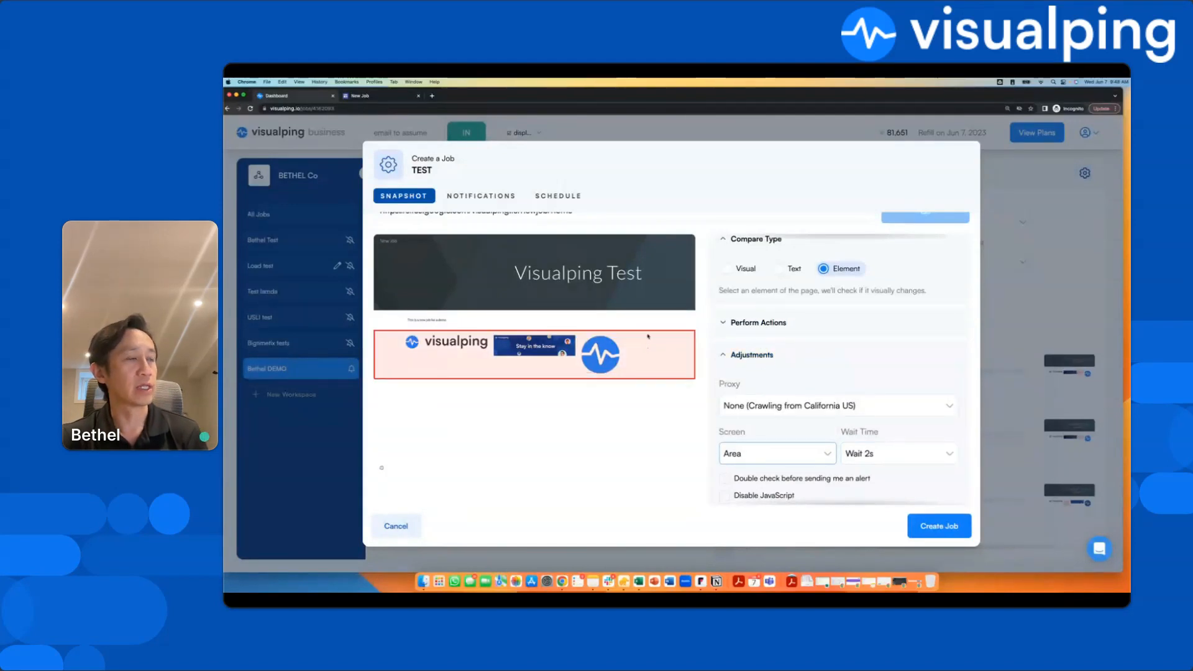
Pick the row with the logos and banner as the monitored element, and switch the job's compare type to Text
click(647, 336)
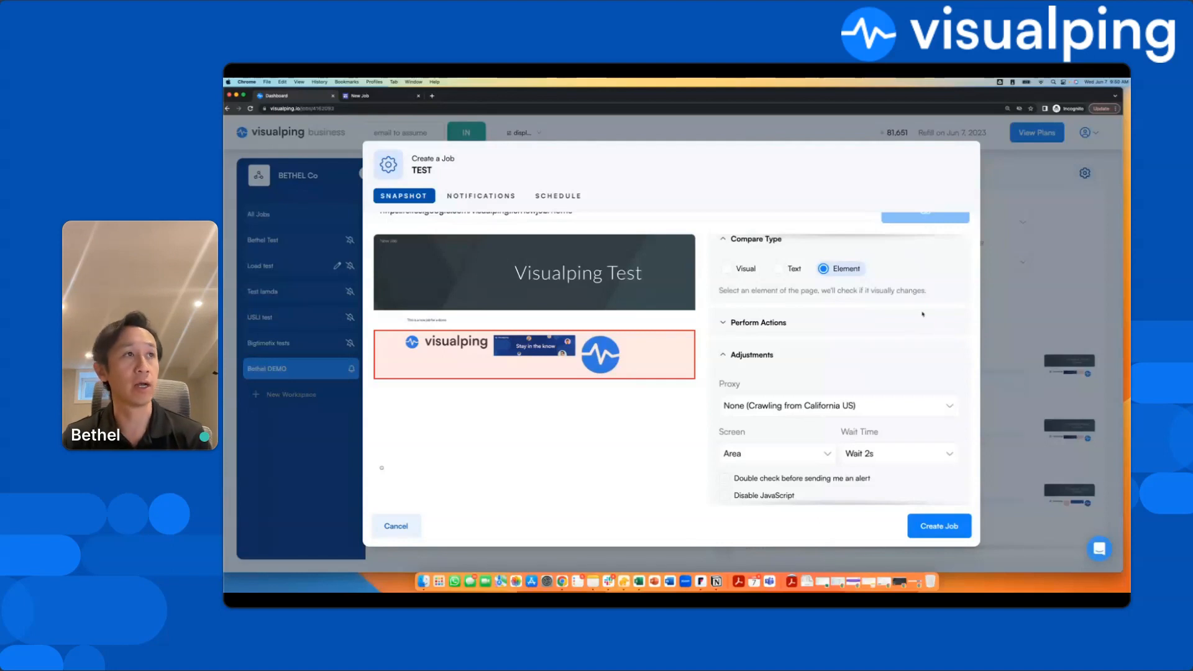
click(779, 269)
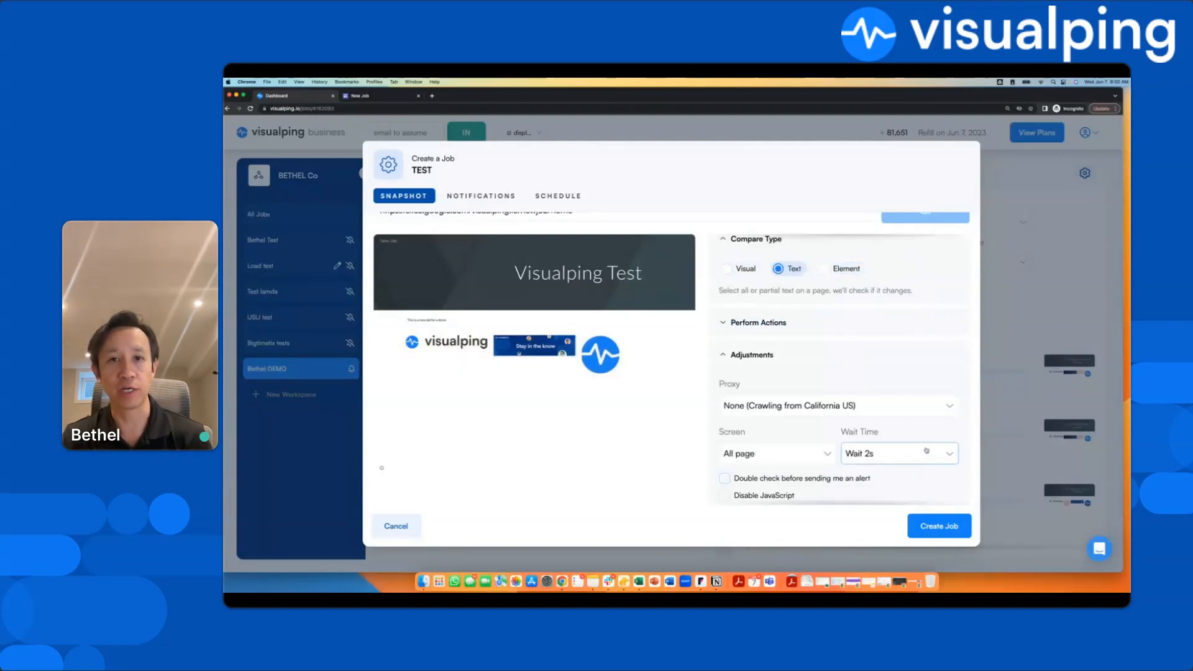
scroll(790, 341, up, 1)
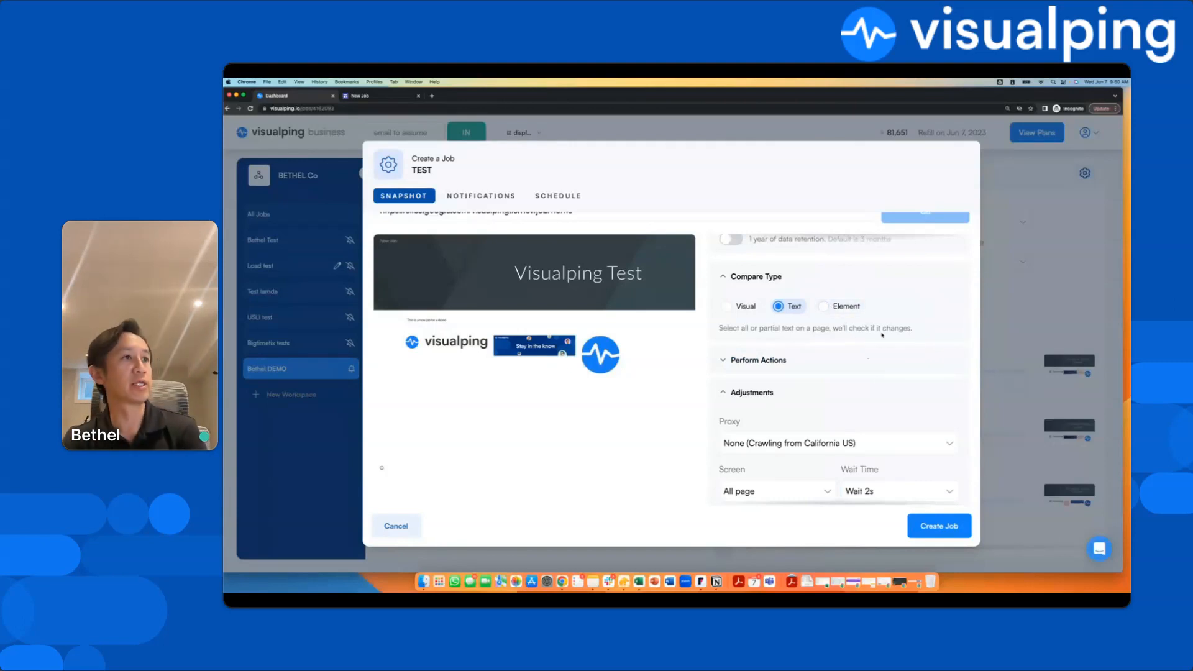
scroll(878, 382, down, 1)
scroll(810, 414, down, 3)
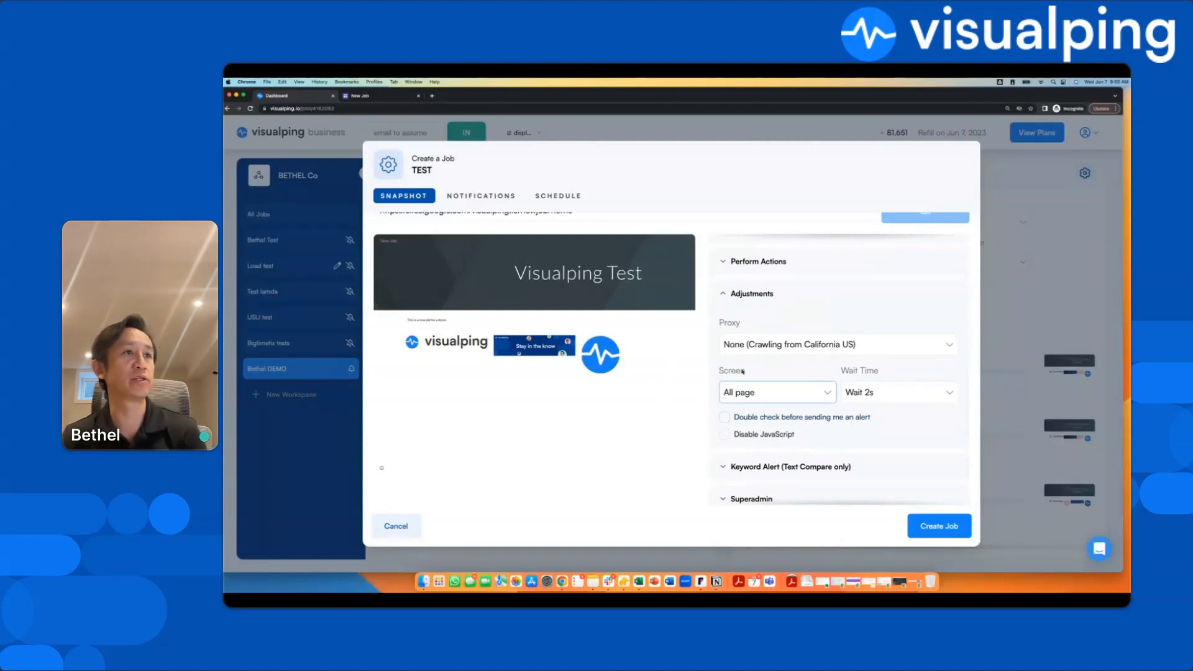
scroll(940, 372, up, 2)
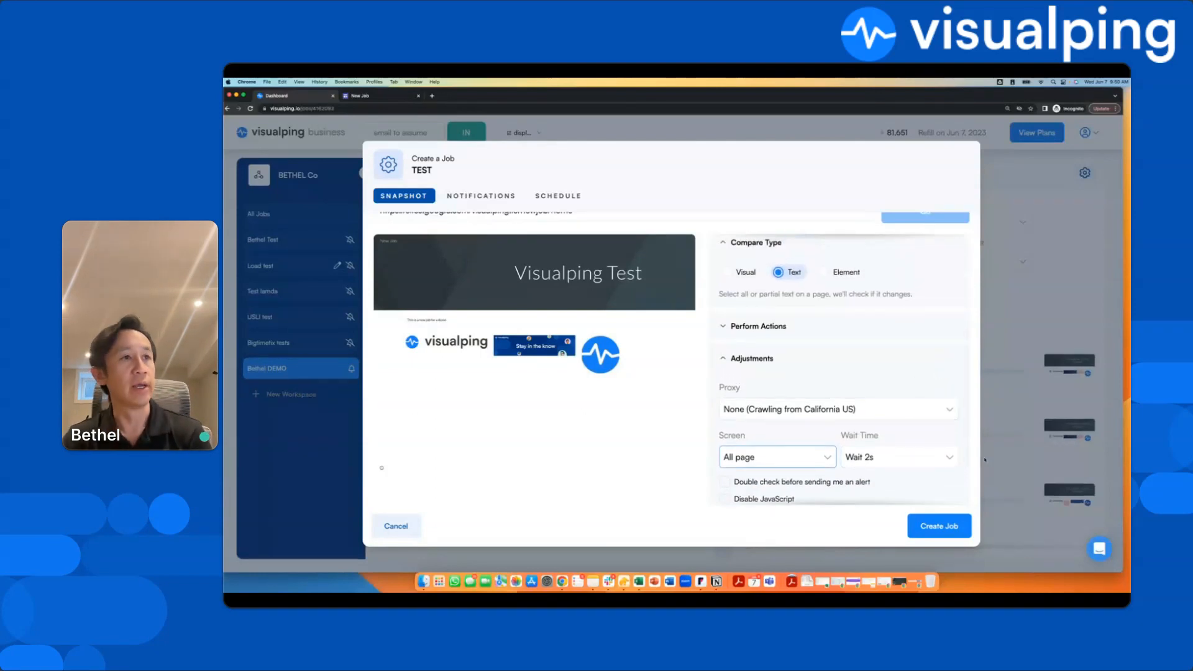
Review the available wait times and set the job's wait time to Wait 7s
click(951, 461)
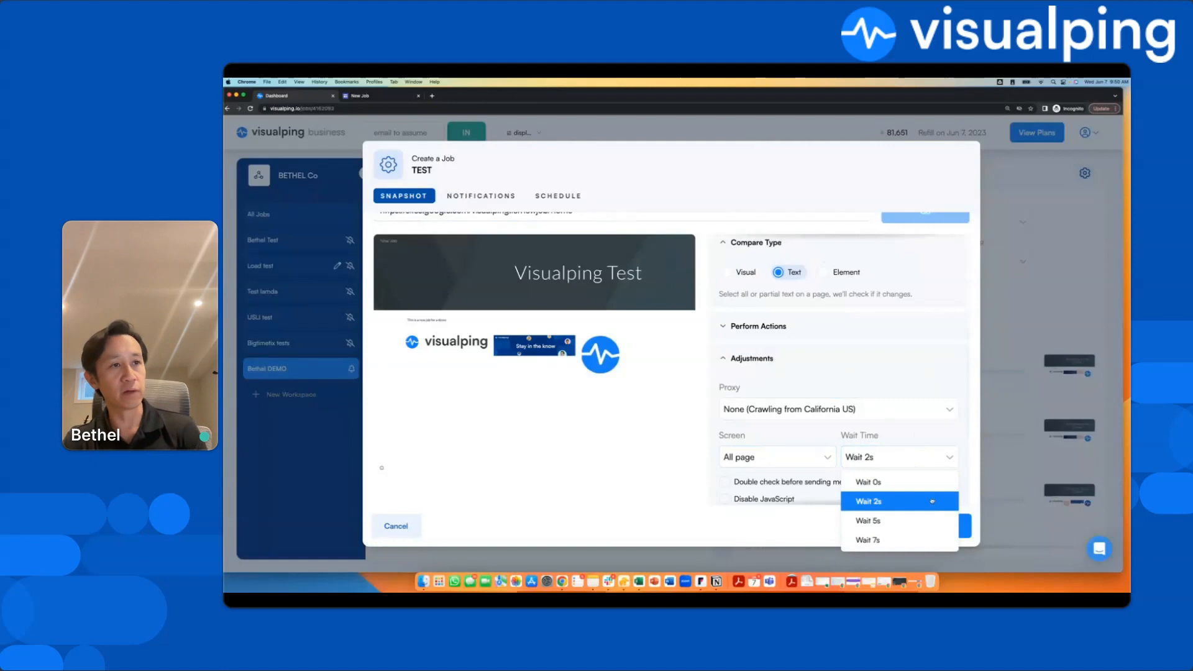
click(955, 439)
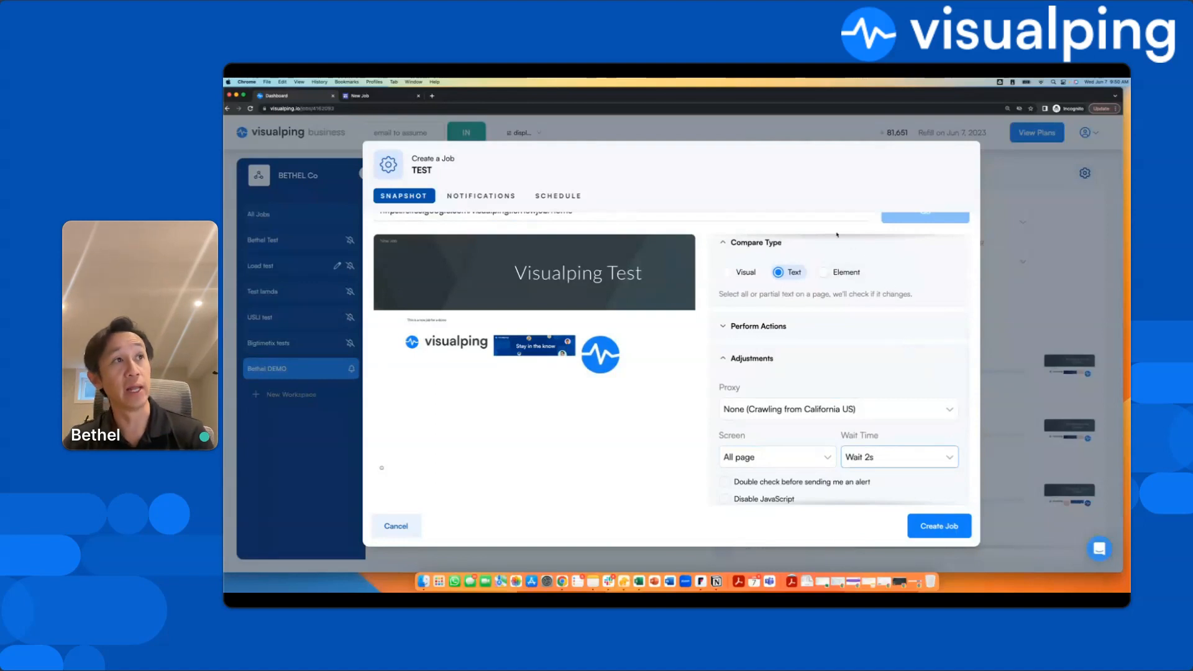
click(951, 461)
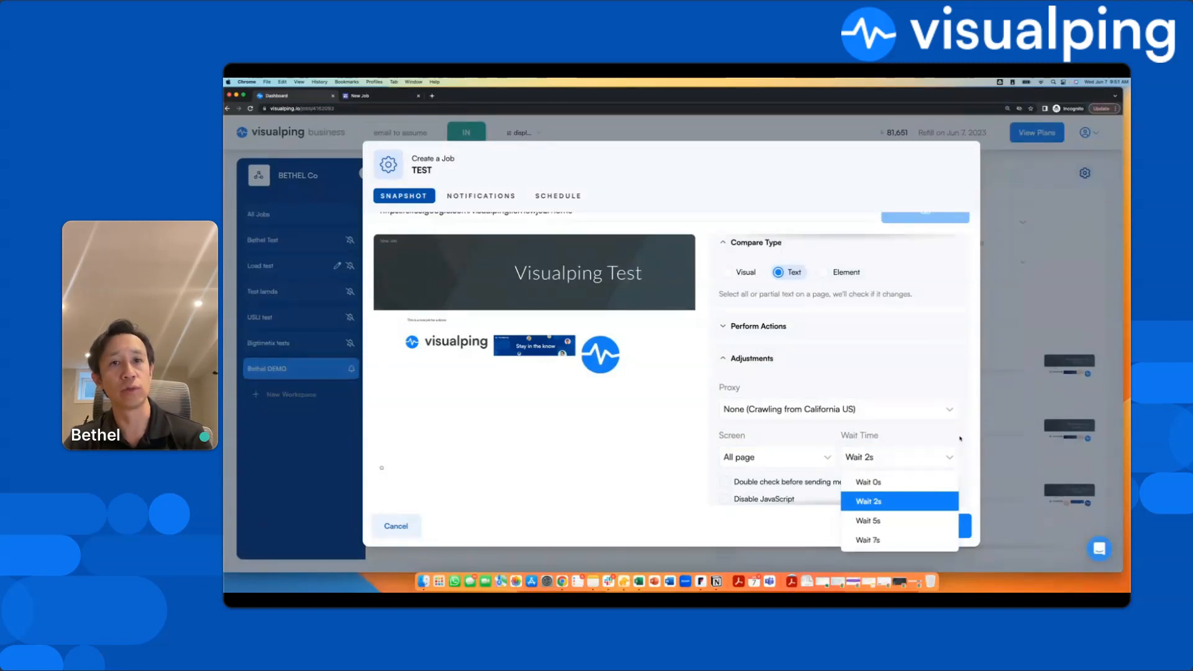
scroll(962, 433, down, 1)
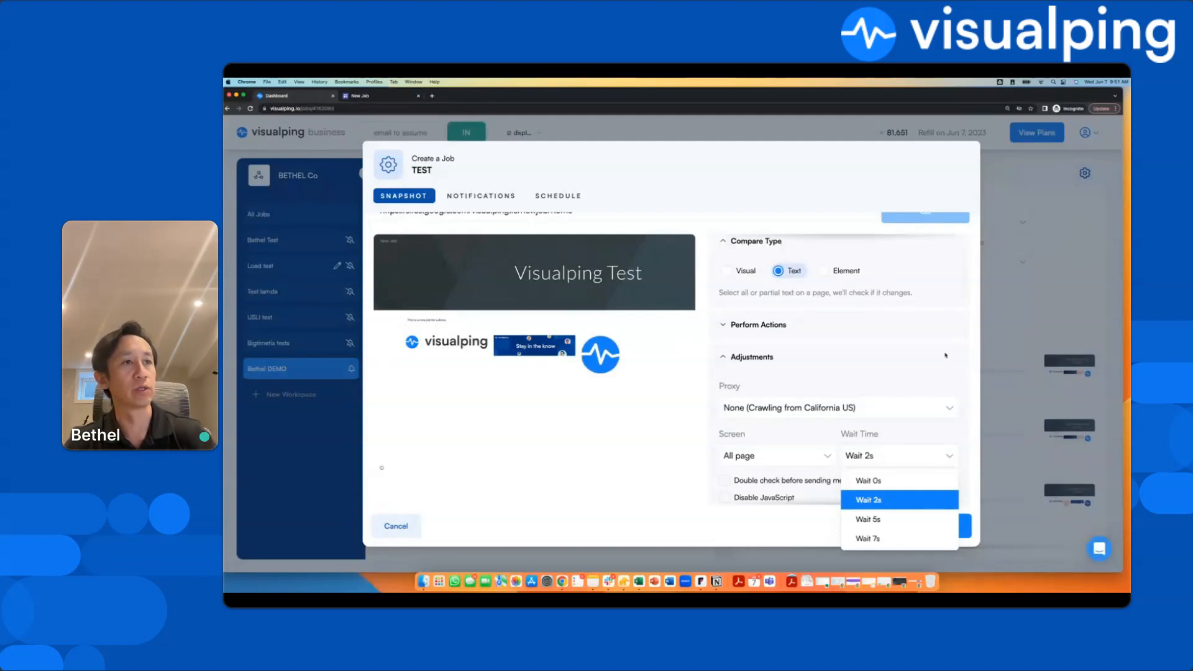
scroll(924, 422, down, 1)
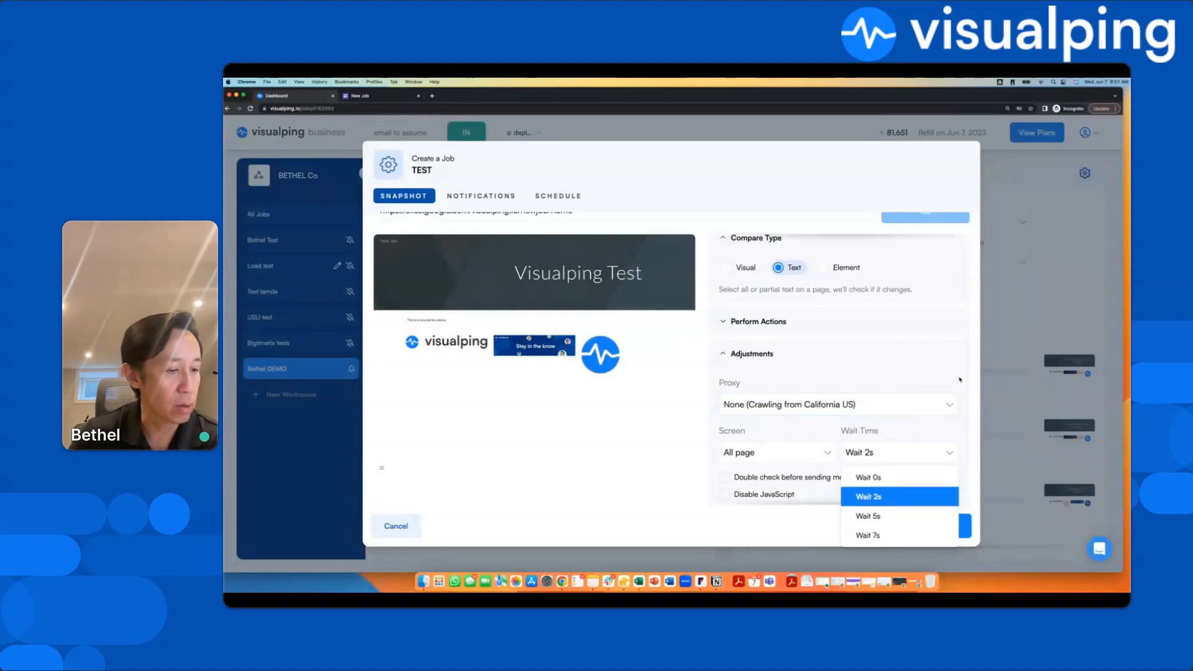
click(956, 357)
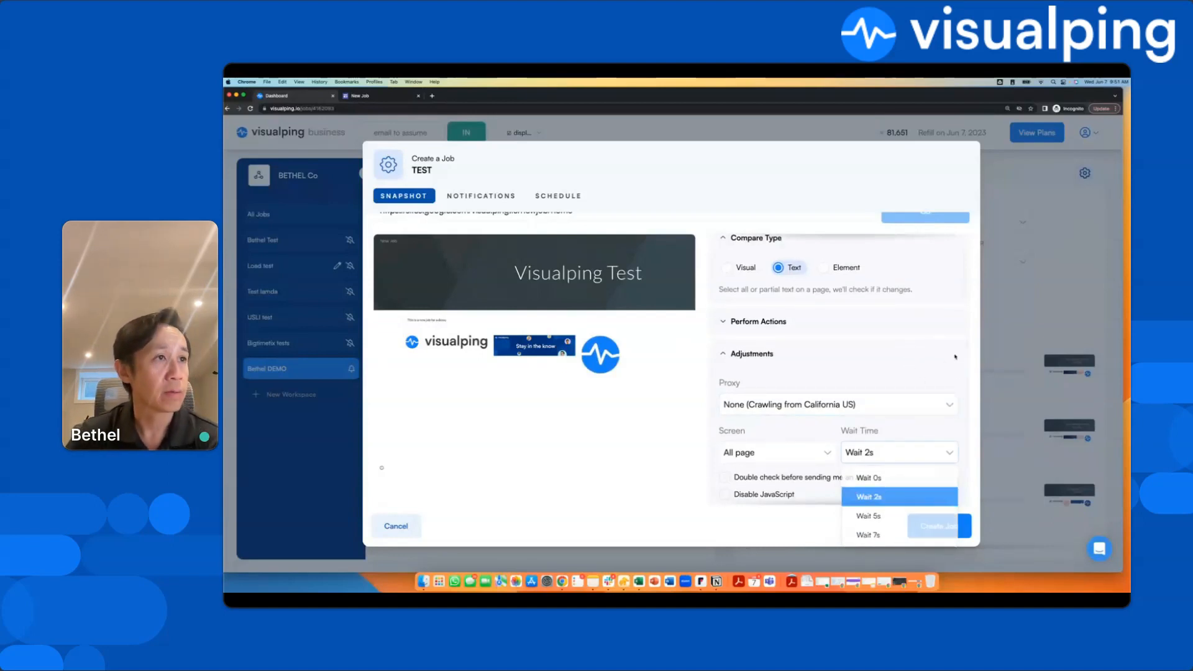
click(949, 458)
click(949, 459)
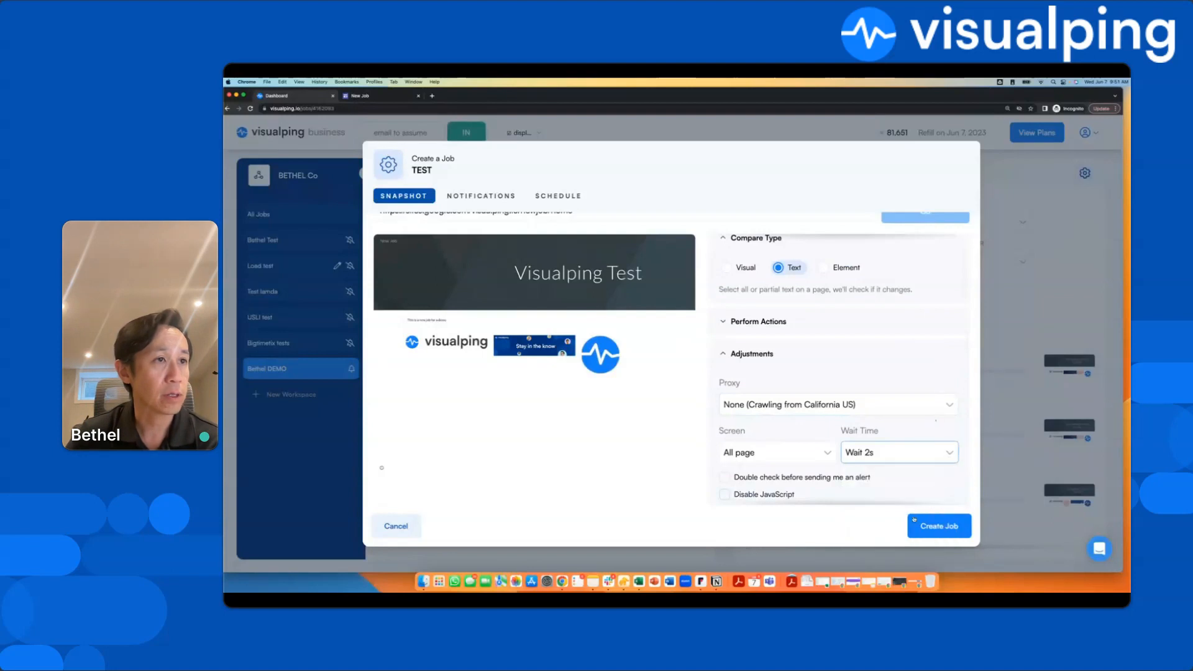
click(926, 455)
click(896, 535)
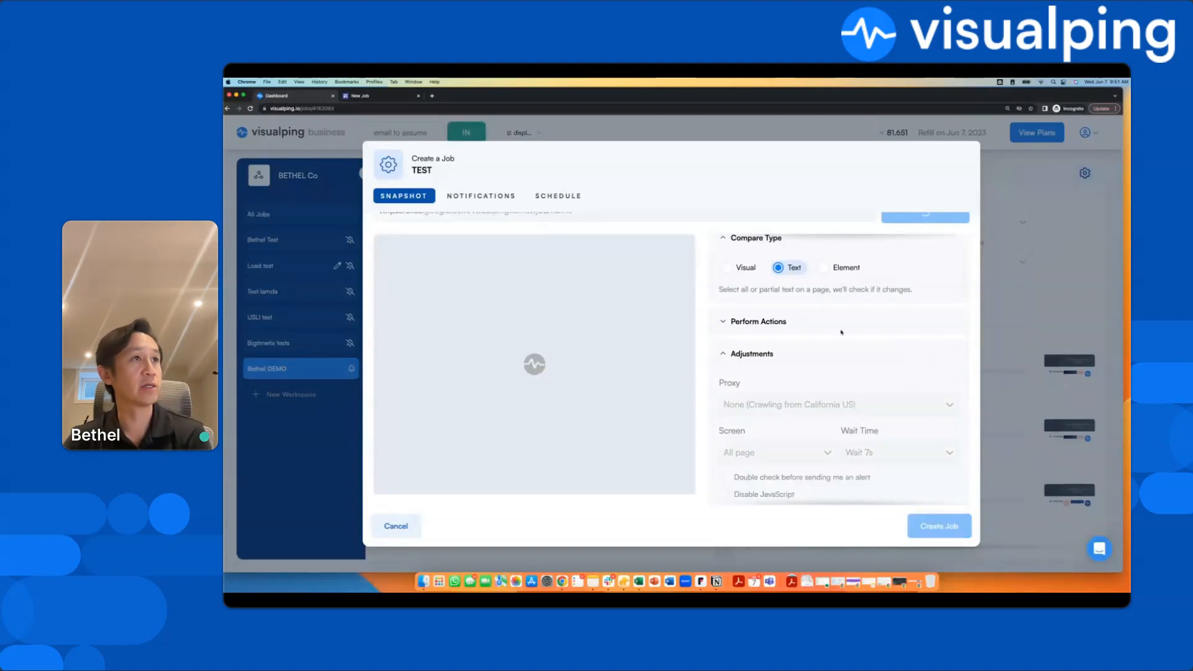
Expand the Perform Actions section and look through the available action types, leaving the first action as Click
scroll(841, 332, up, 3)
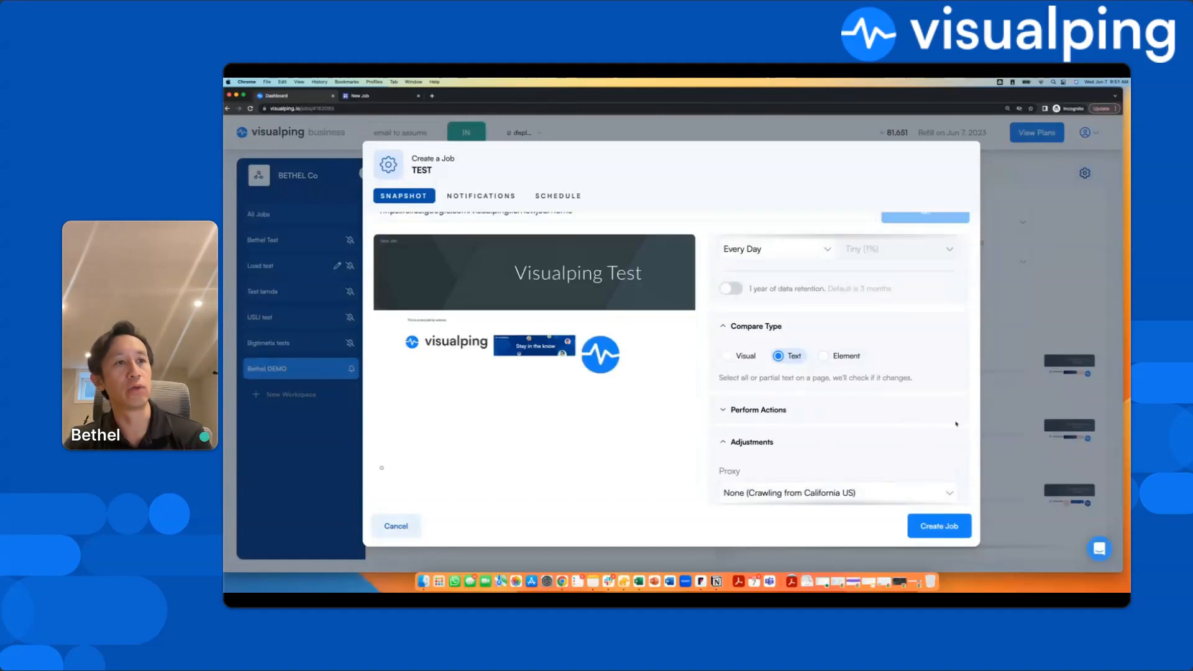
scroll(955, 424, down, 4)
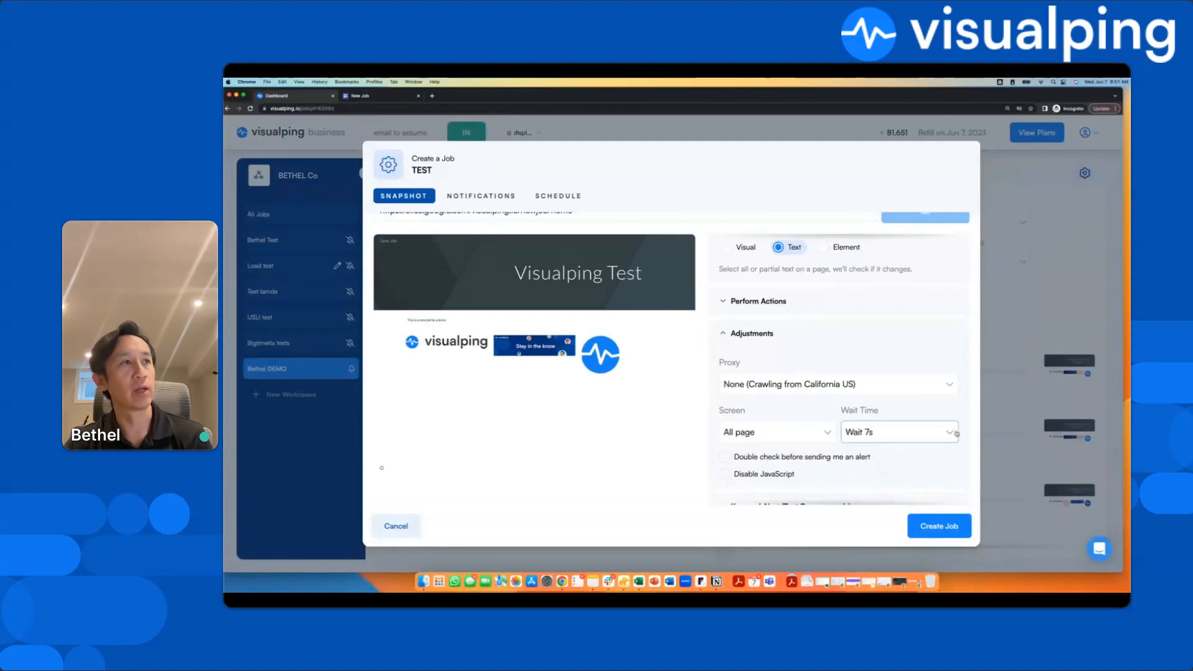
scroll(764, 338, up, 2)
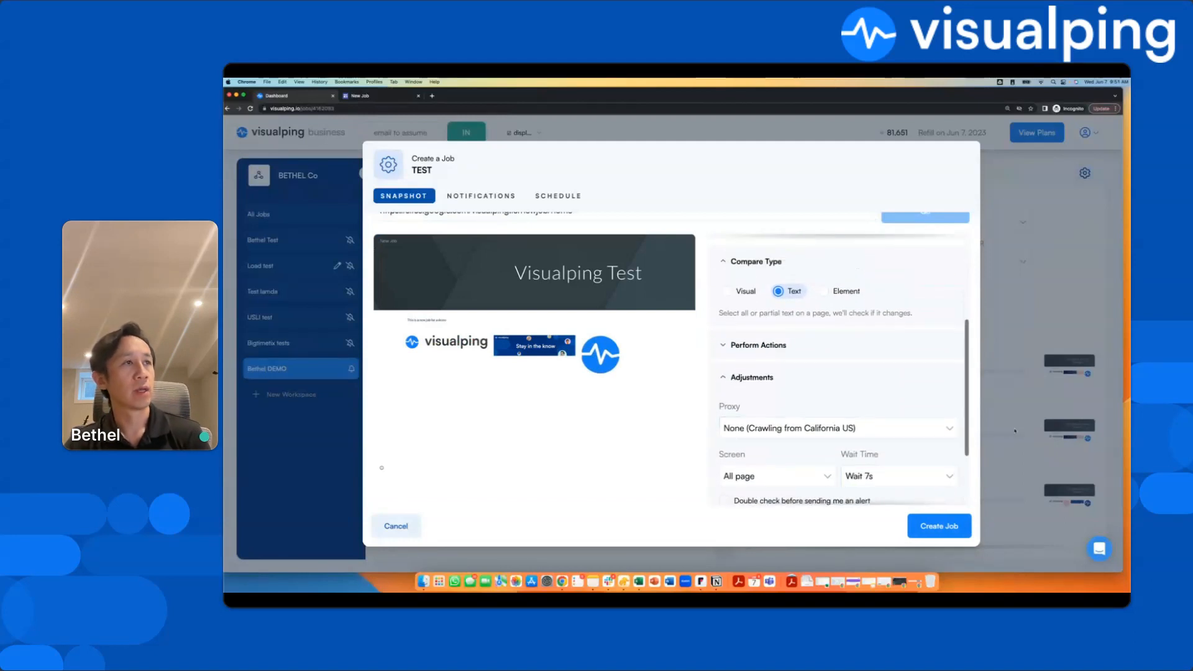
click(780, 347)
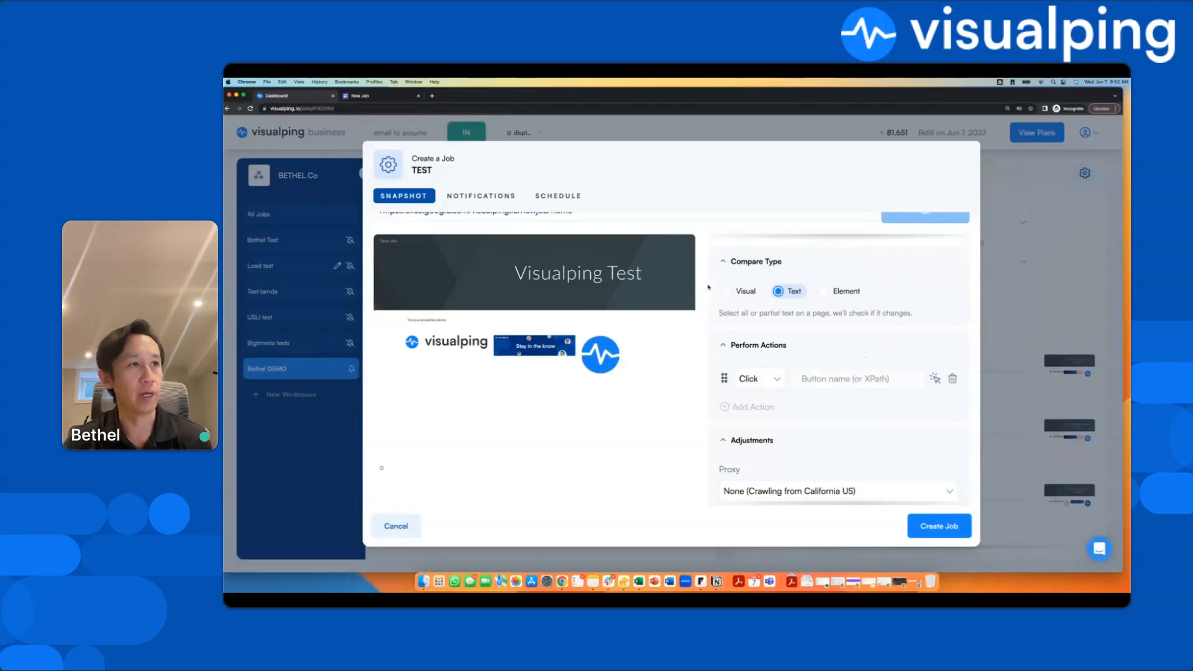
click(777, 381)
scroll(769, 421, down, 3)
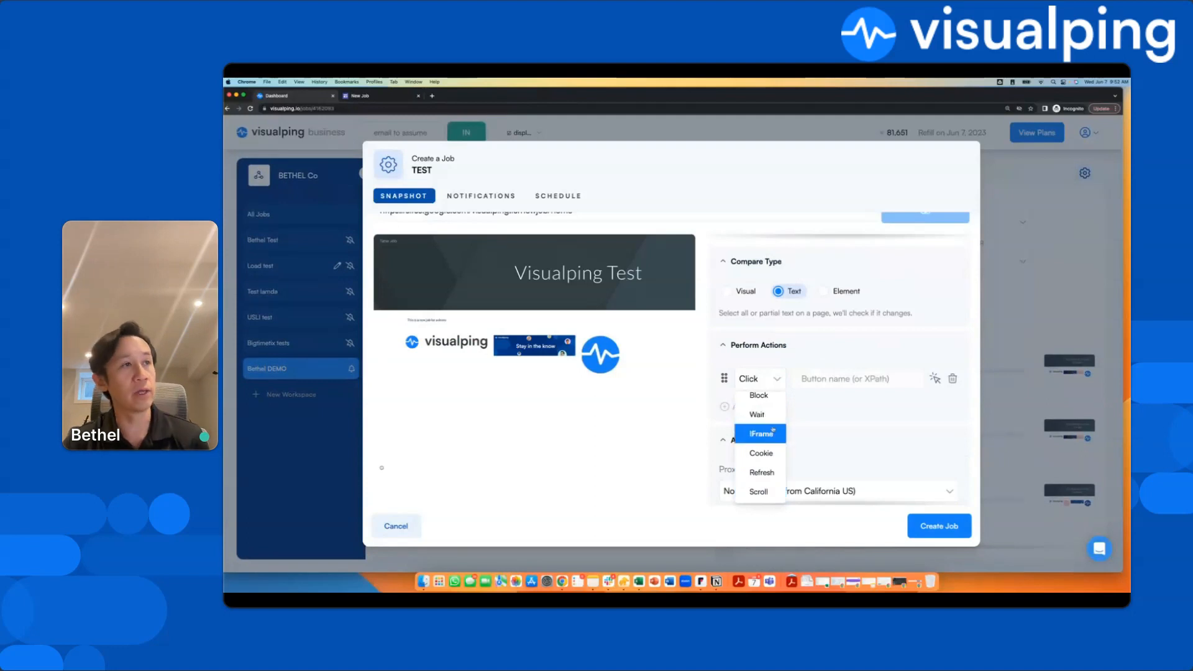
scroll(770, 428, up, 3)
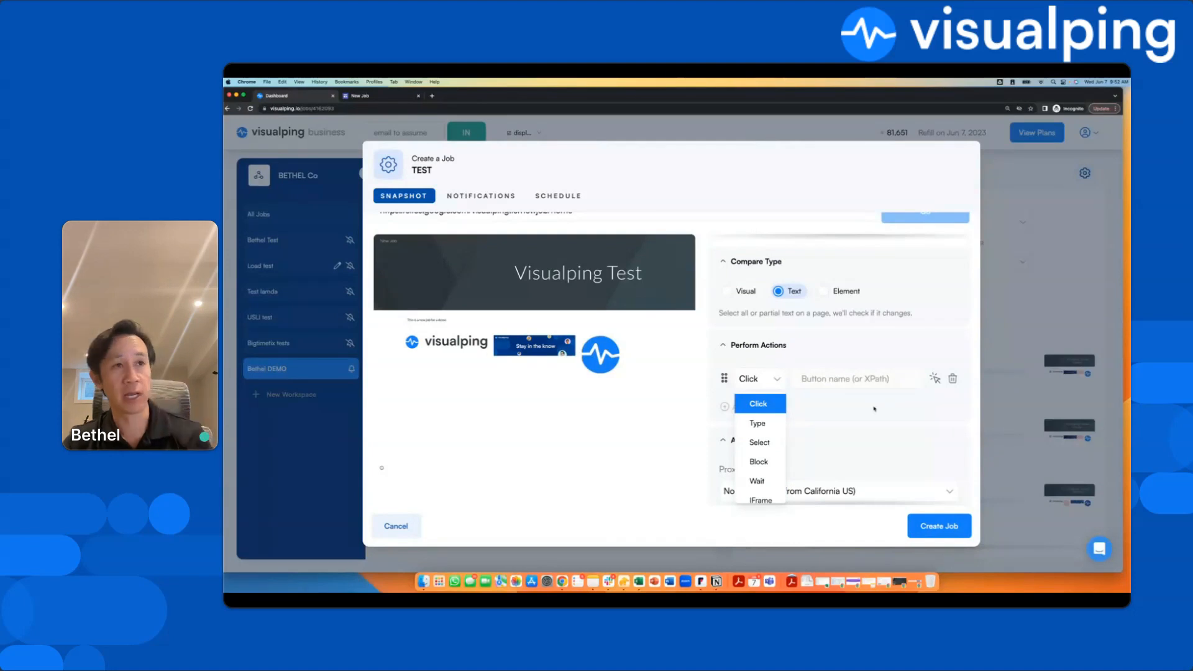
click(925, 424)
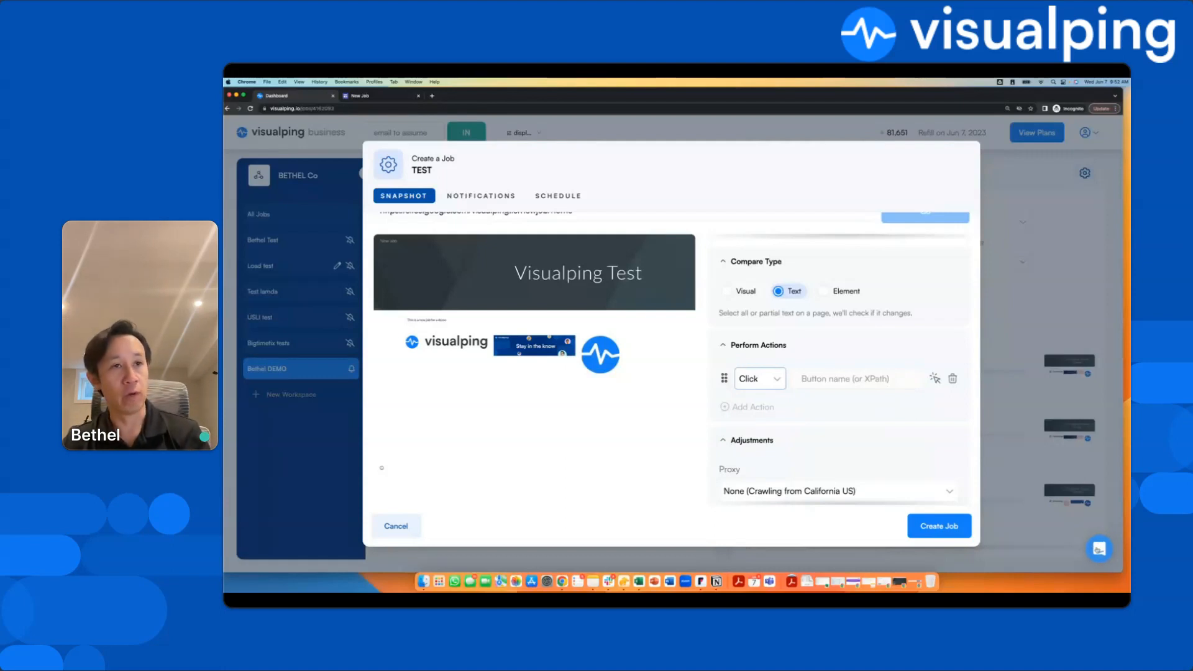
Open the Getting Started guide in the help messenger, read down to the section on wait time, and close it
click(1098, 548)
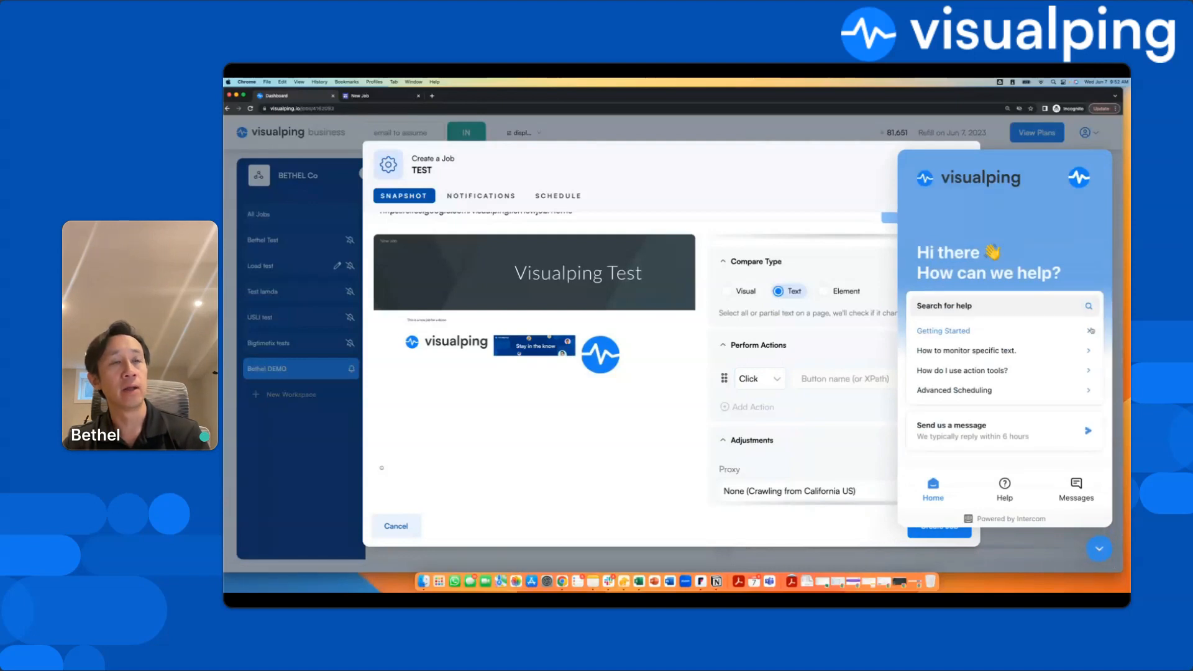
click(987, 331)
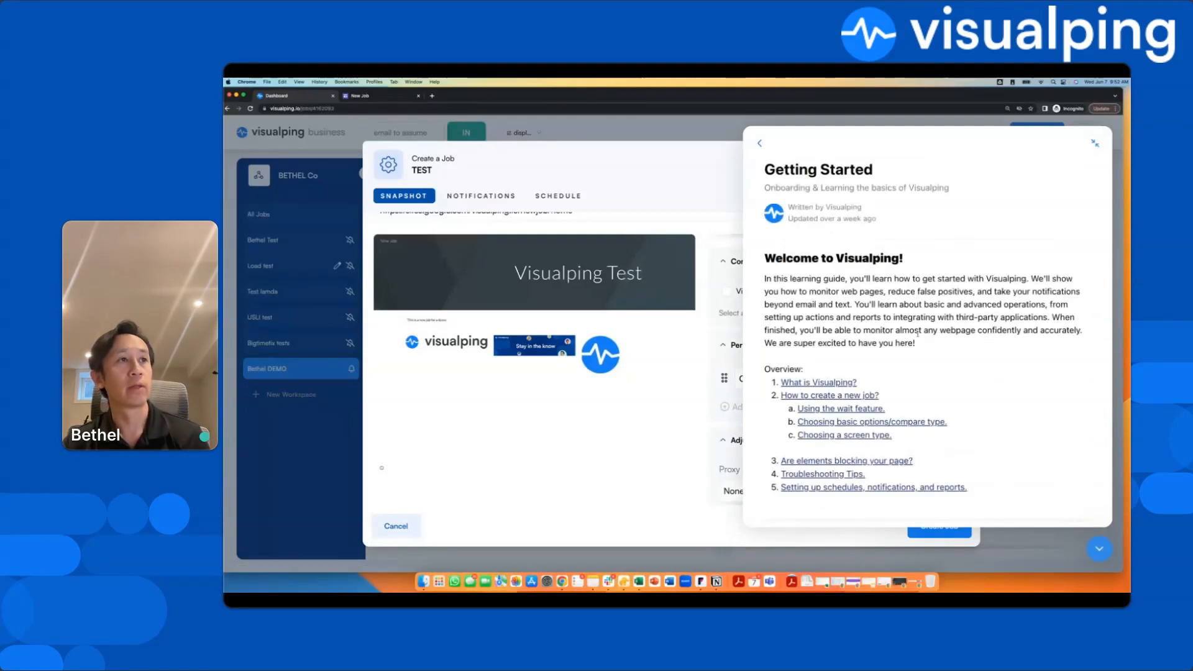
scroll(917, 332, down, 5)
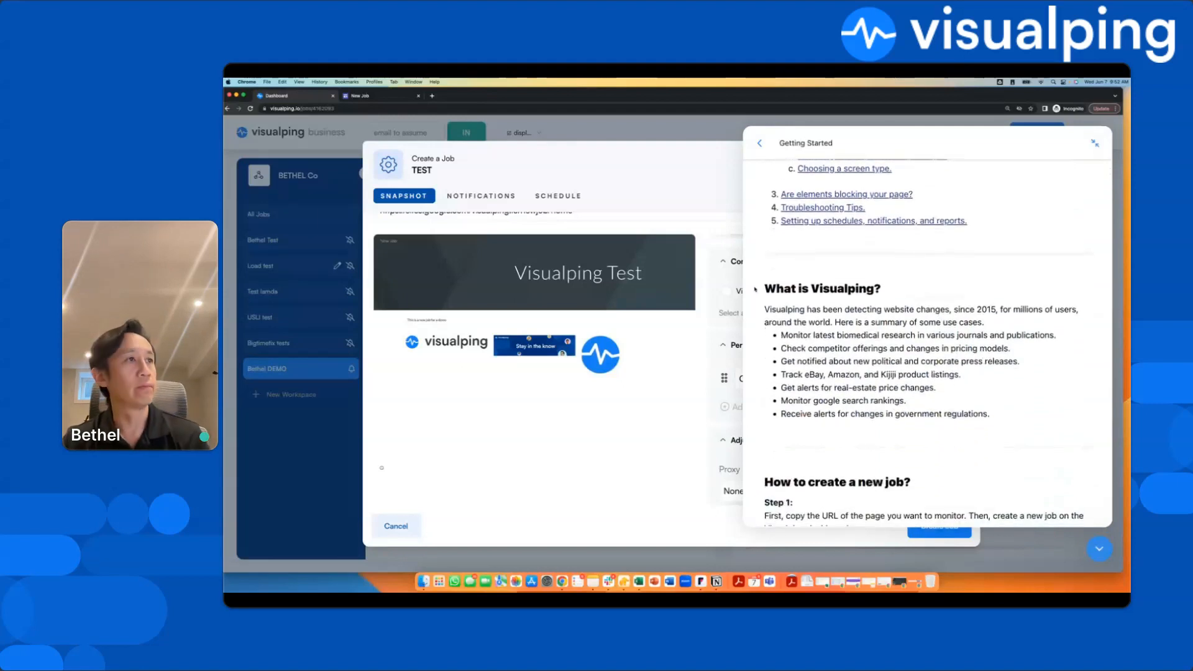
scroll(904, 281, down, 5)
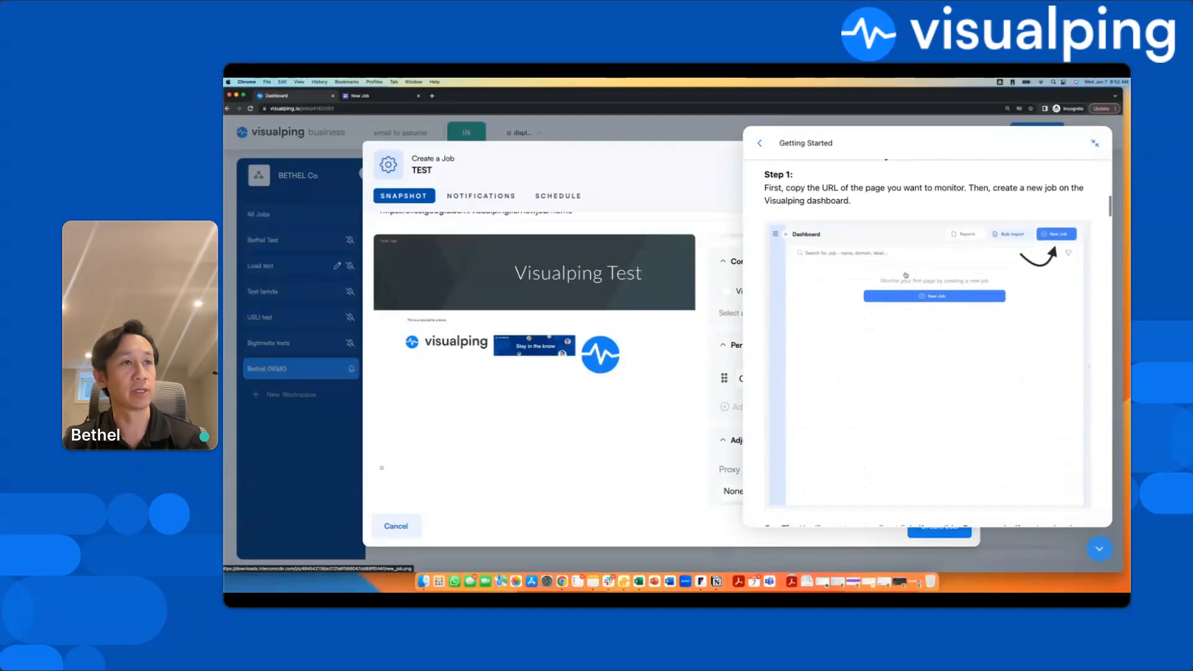
scroll(905, 279, down, 8)
scroll(905, 275, down, 8)
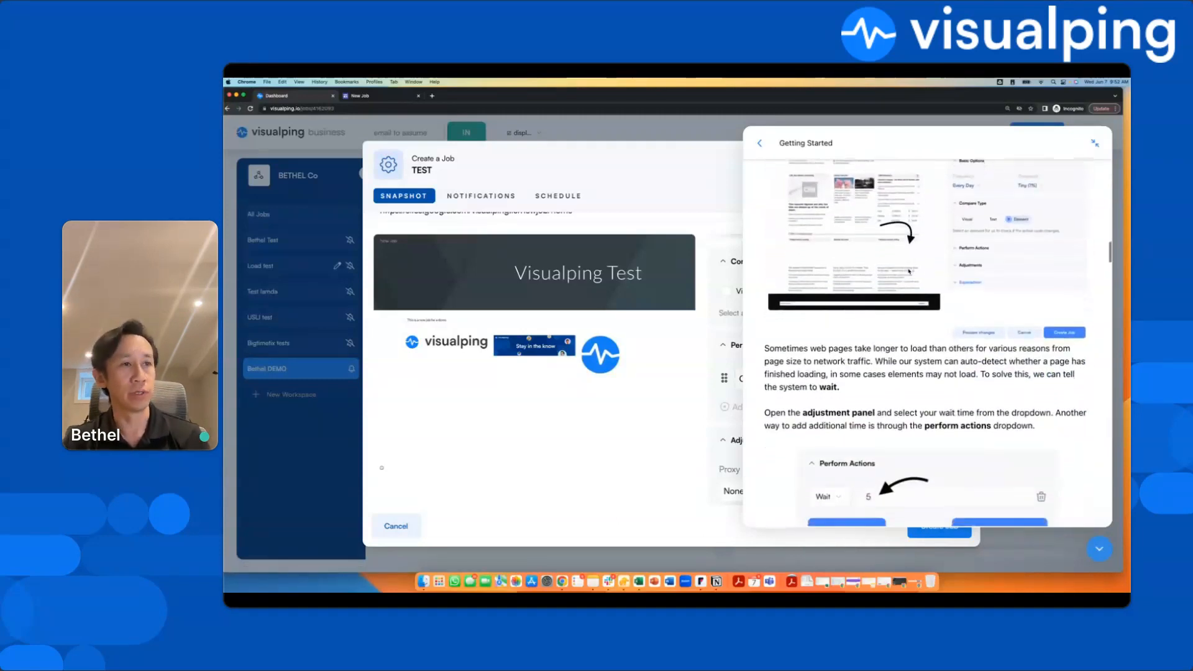
scroll(908, 272, down, 3)
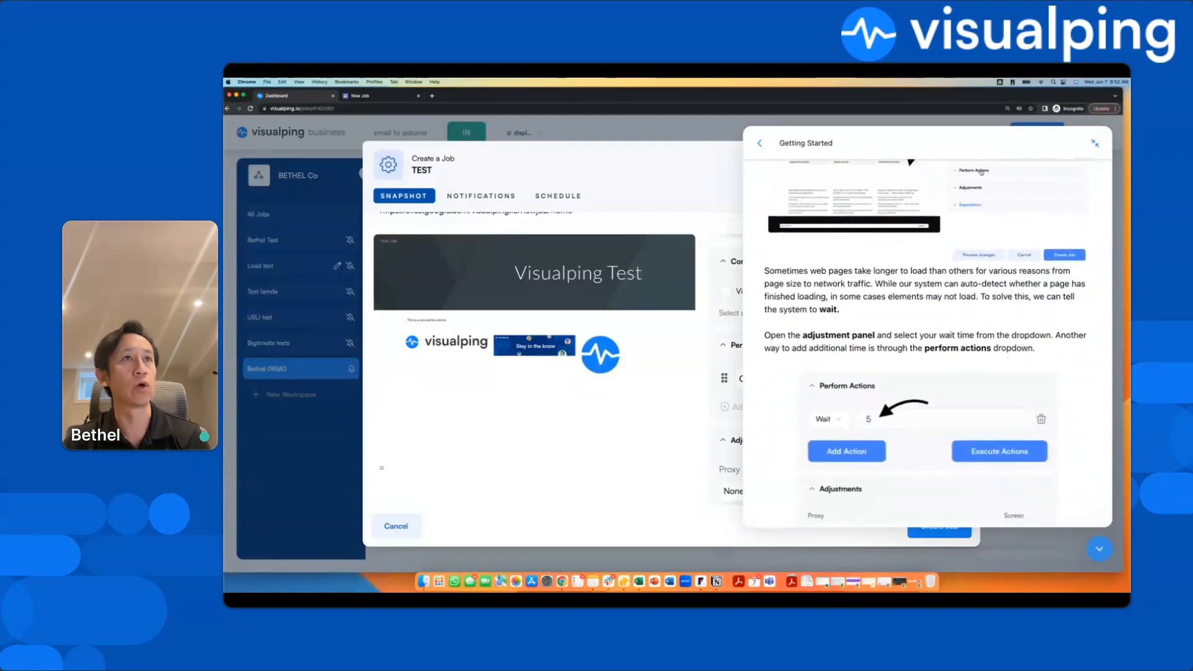
click(1099, 548)
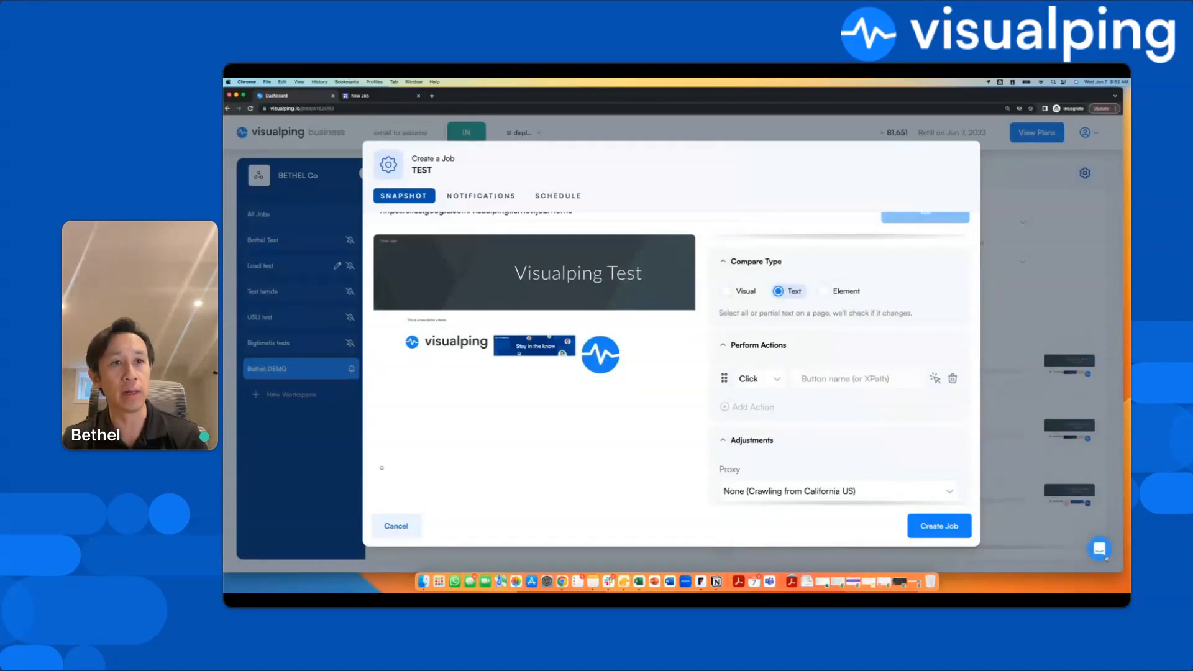
Reopen the help messenger to view the help topics on its home page, and close it
click(1099, 549)
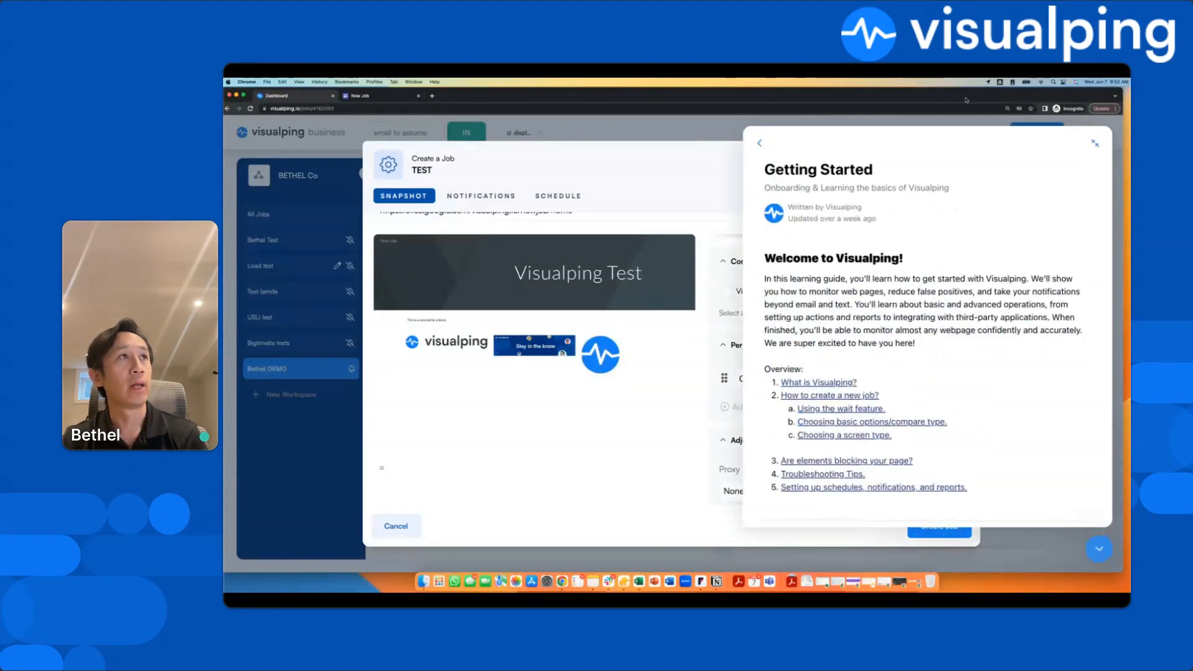
click(759, 142)
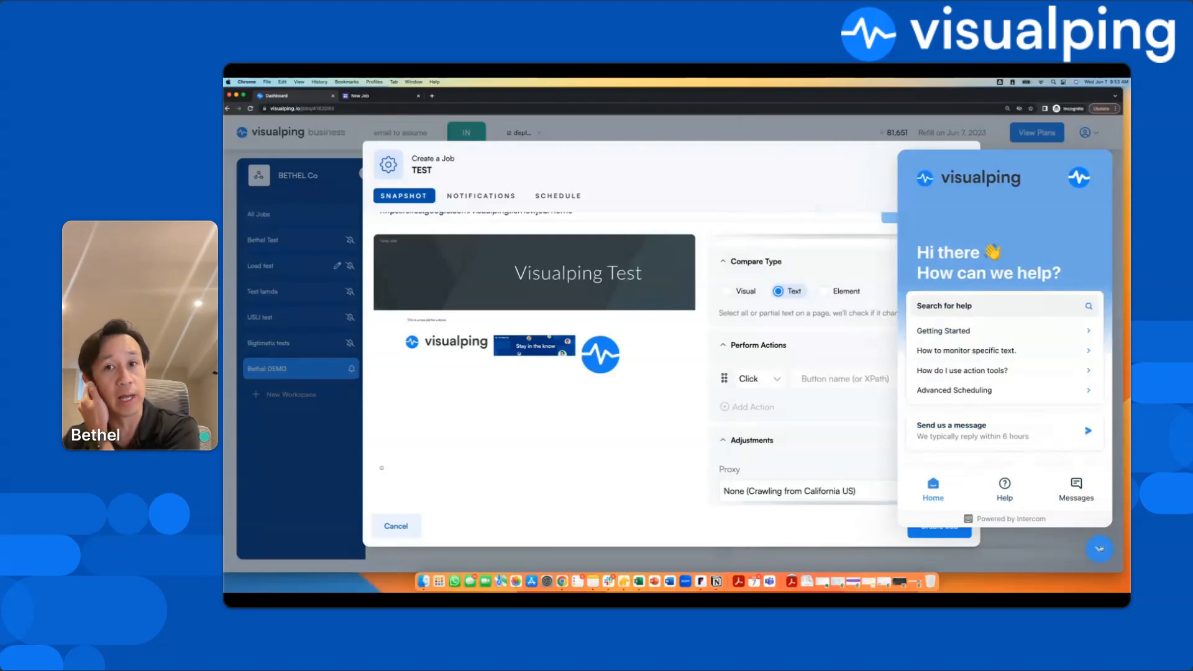
click(1099, 549)
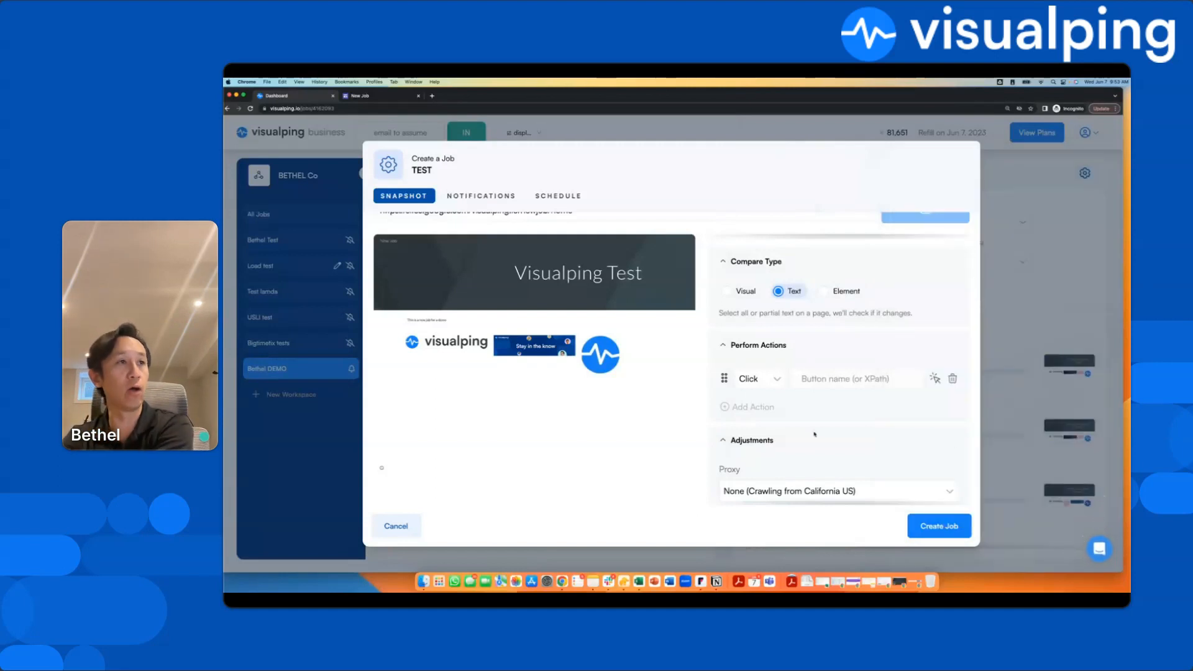
Set the type of the first perform action to Wait
click(778, 382)
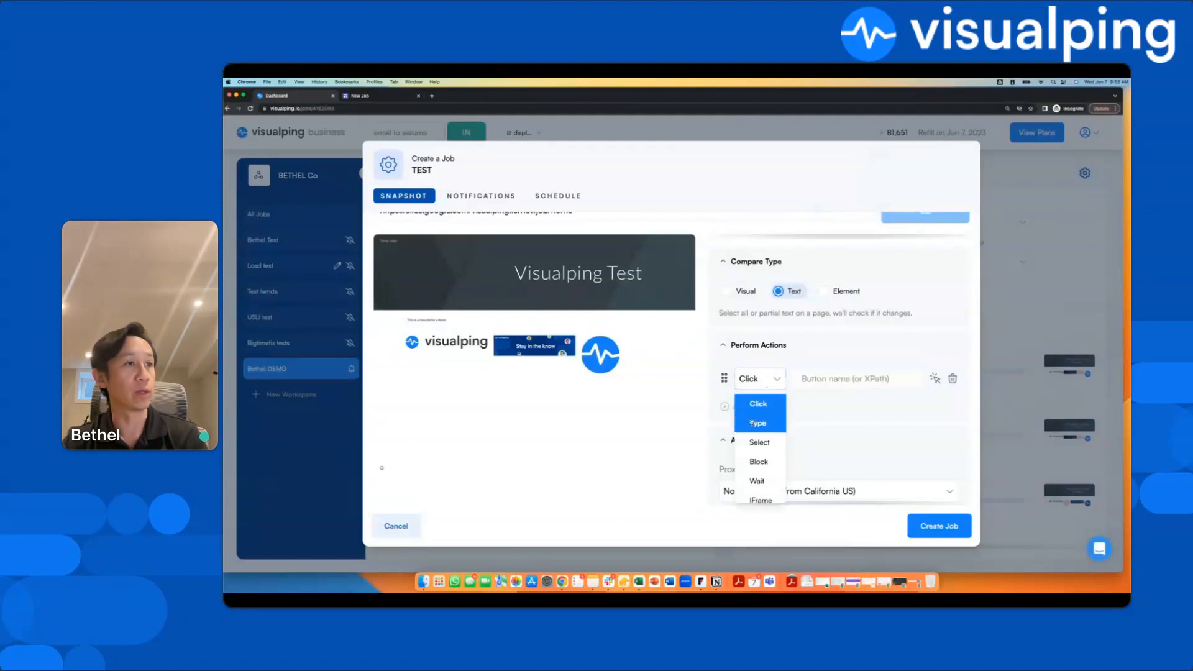
scroll(767, 424, down, 1)
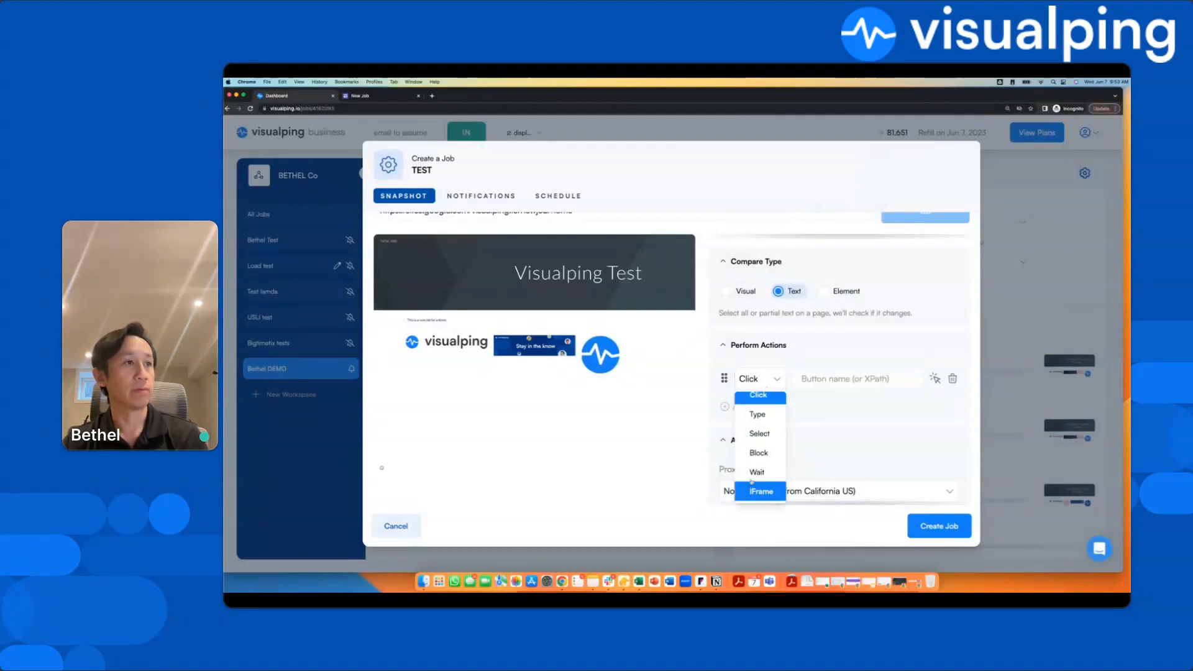
click(756, 472)
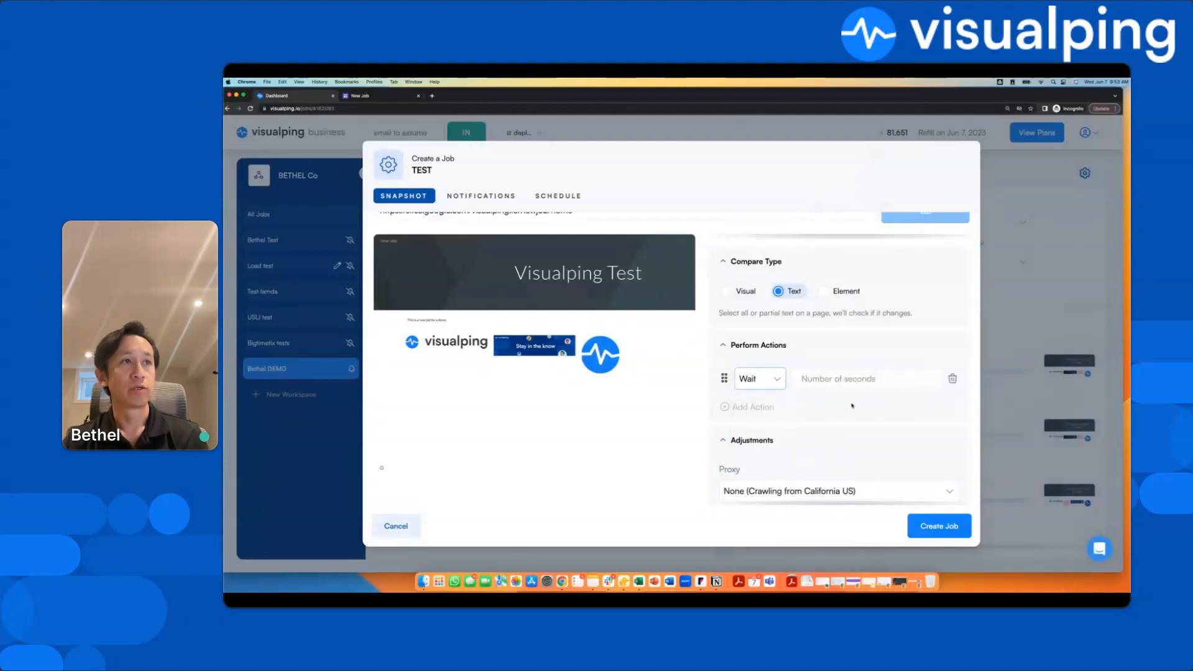
scroll(893, 414, down, 1)
scroll(894, 414, down, 4)
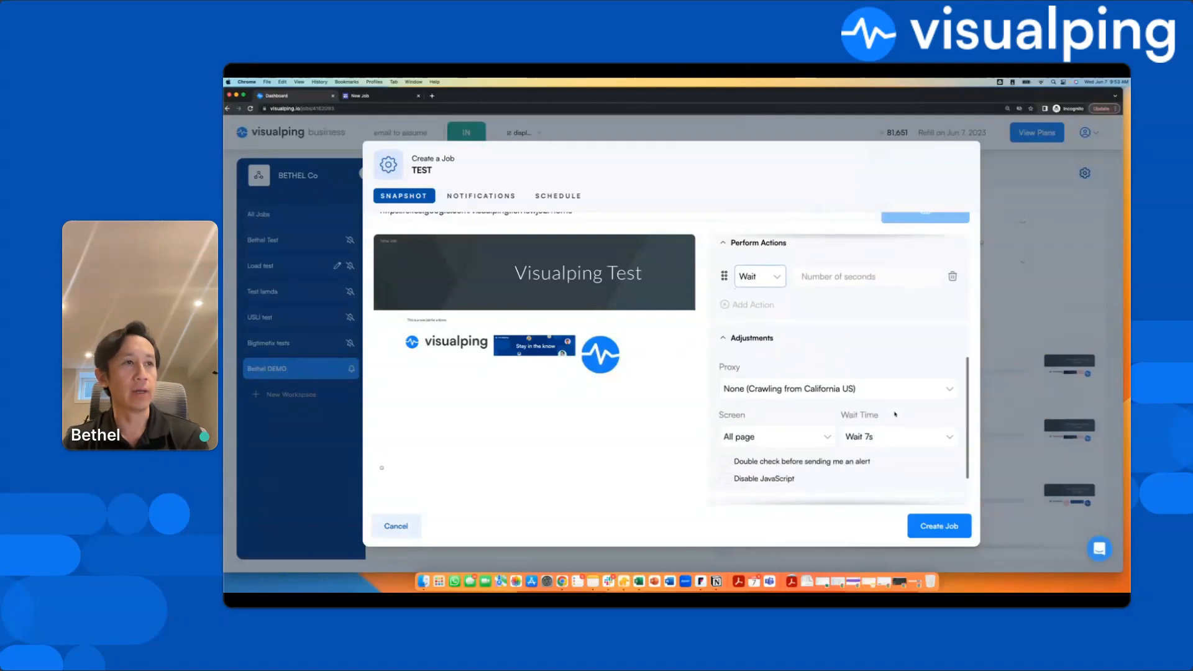
scroll(757, 308, up, 1)
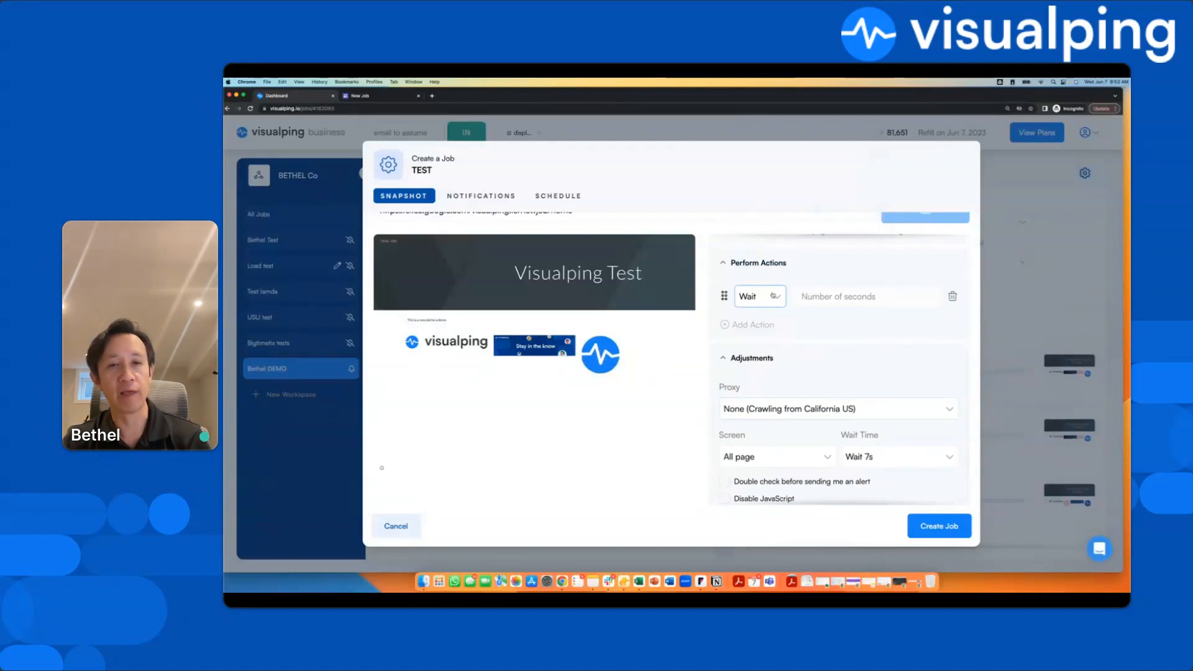
Set the Wait action's duration to 5 seconds, let the page preview reload, and keep its type as Wait
click(840, 297)
text(5)
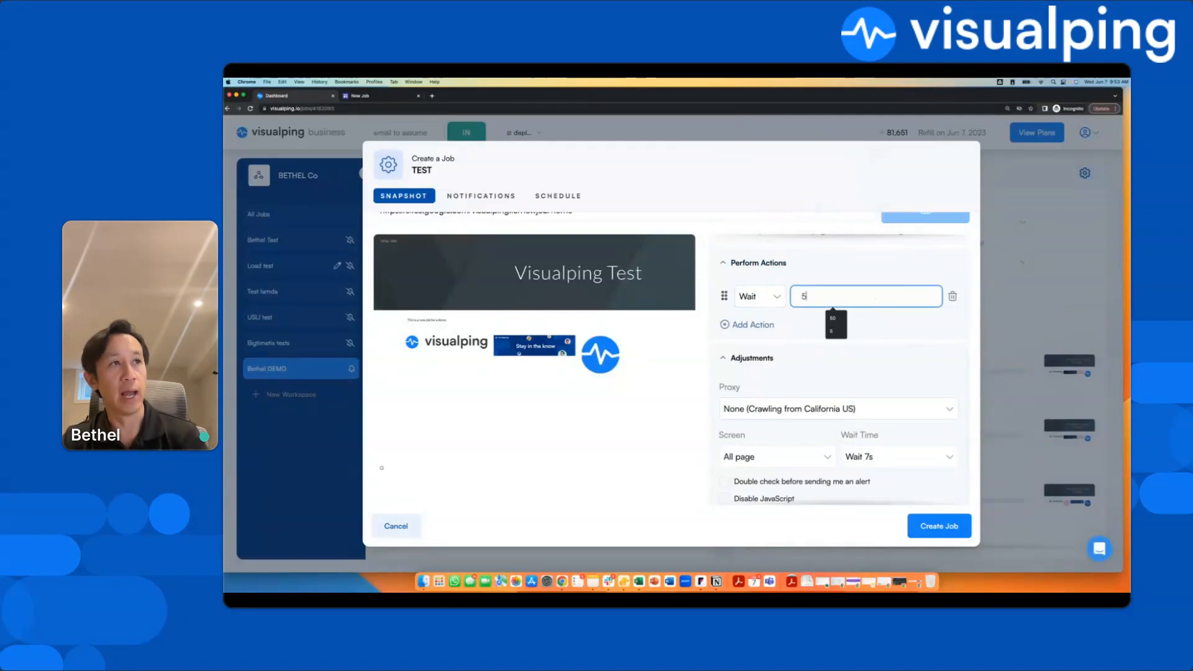
click(919, 344)
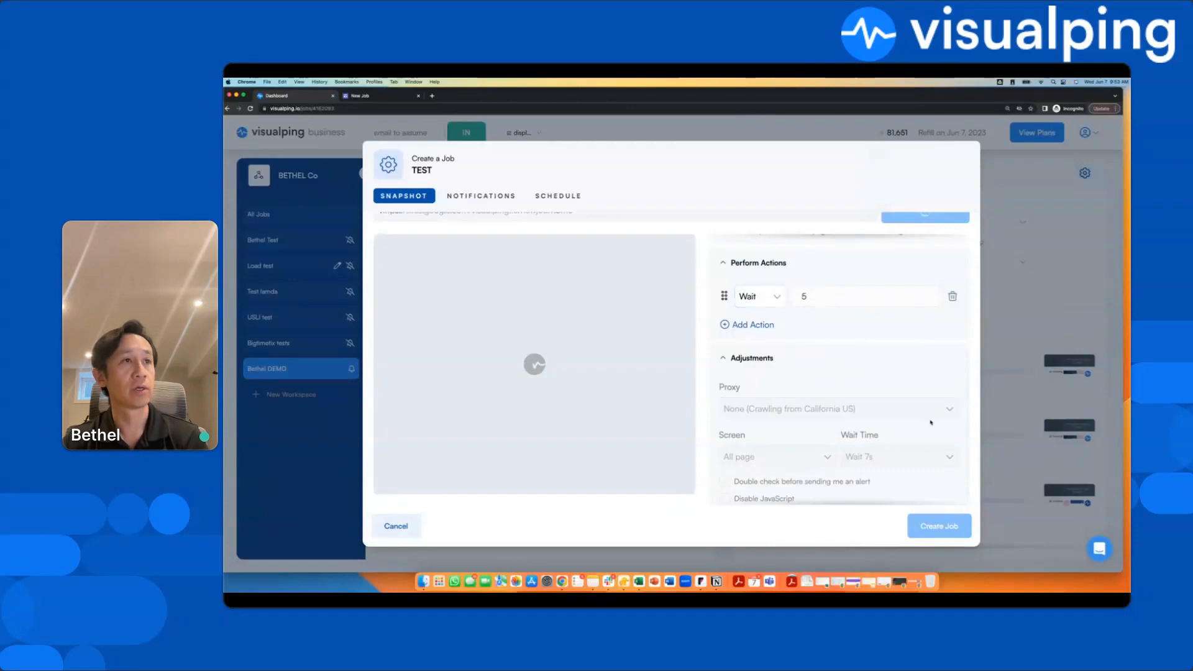
click(773, 298)
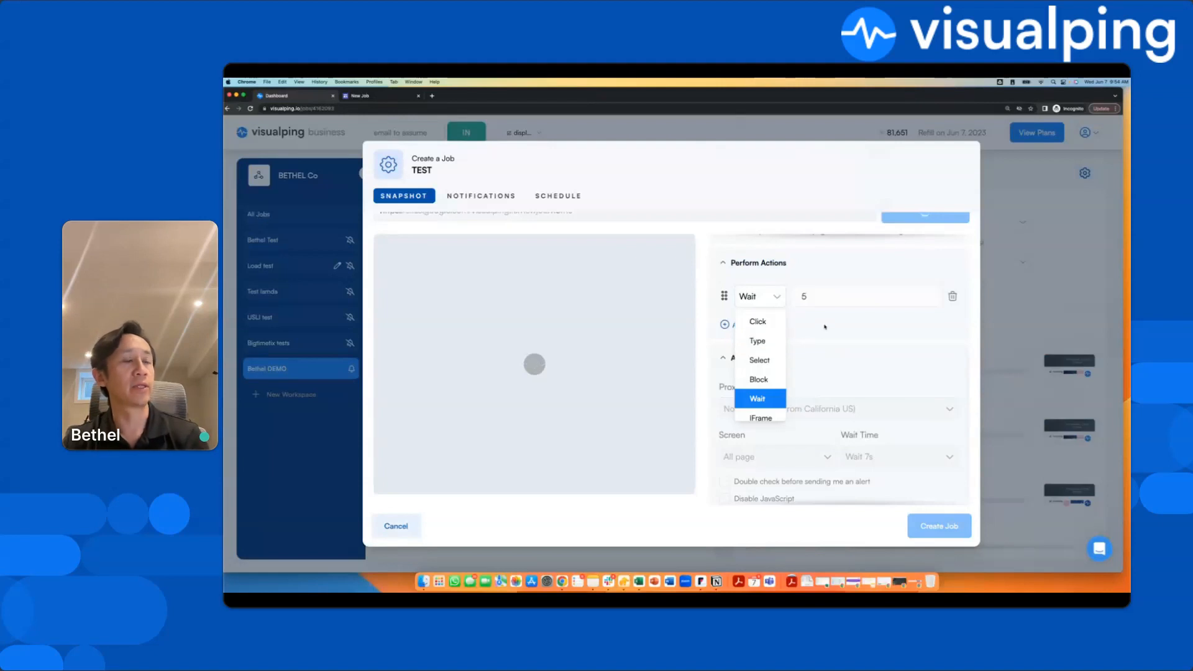
click(849, 321)
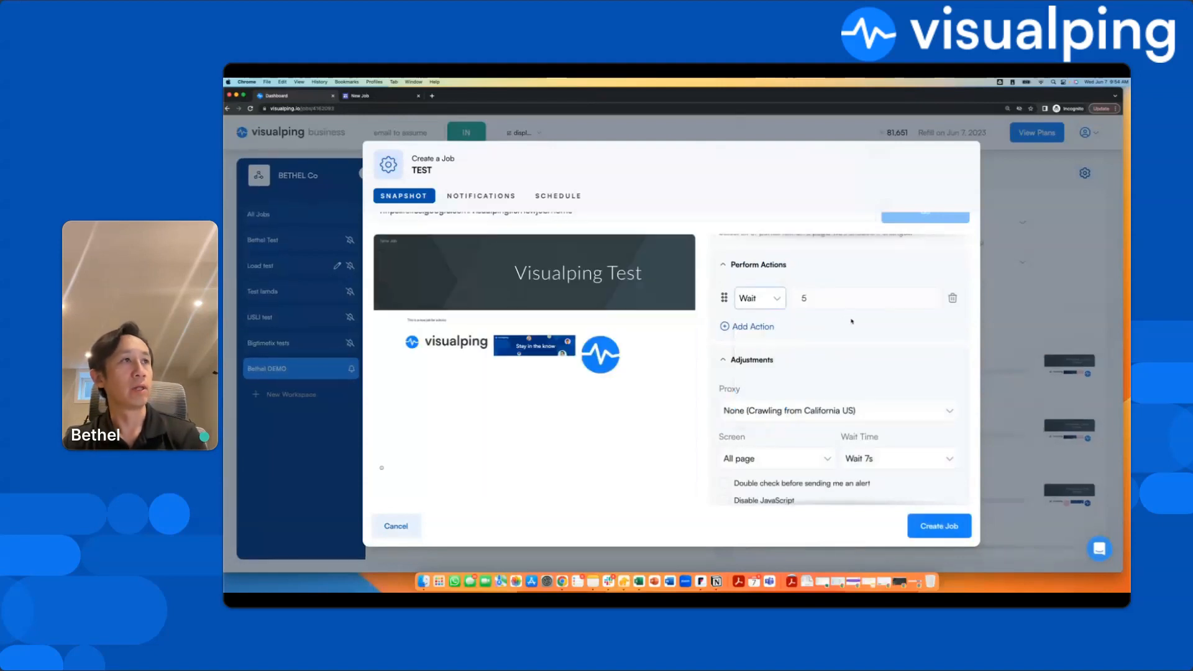
scroll(791, 314, up, 2)
scroll(644, 252, up, 1)
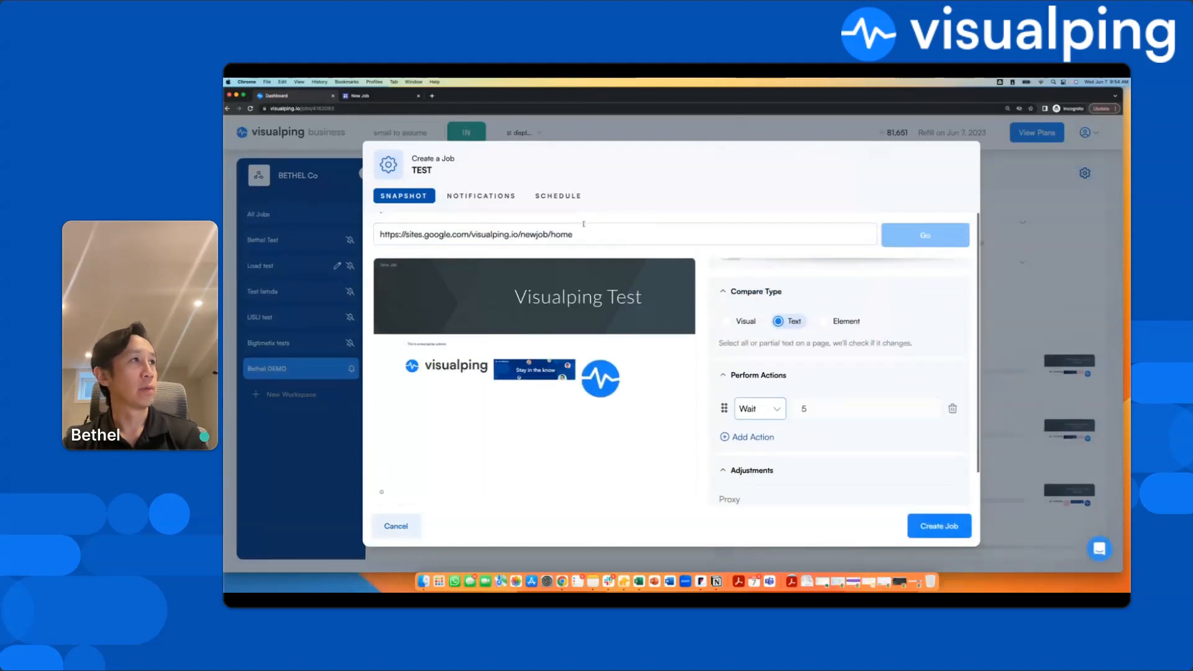
triple_click(569, 234)
text(www.wikipe)
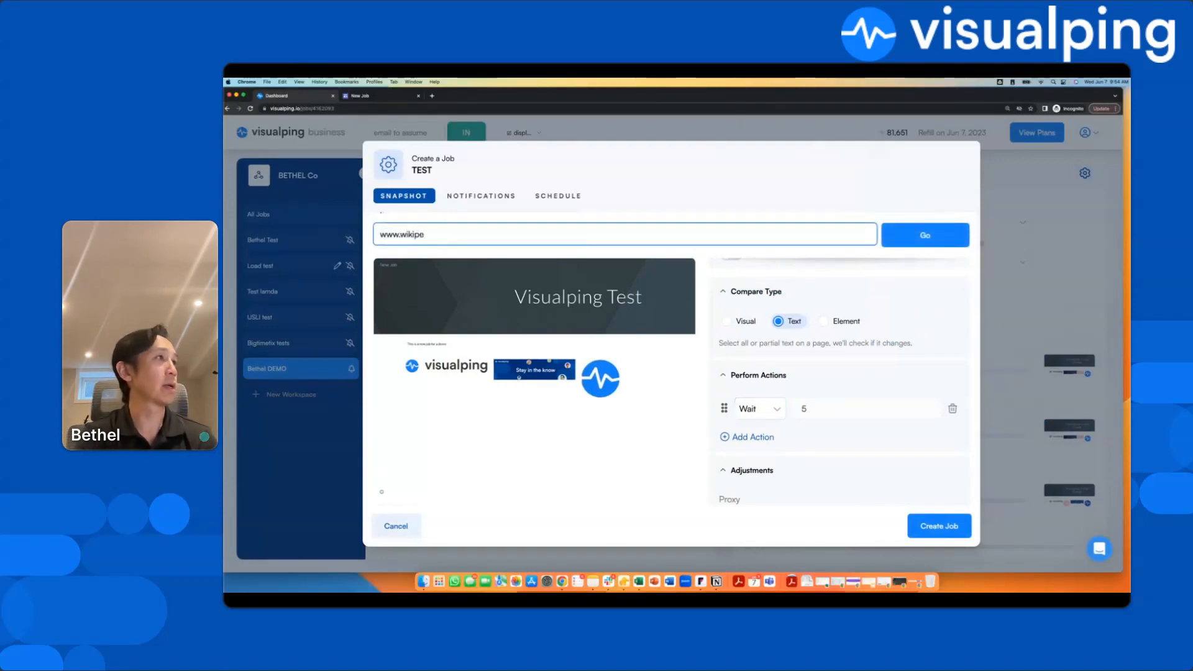
text(dia.com)
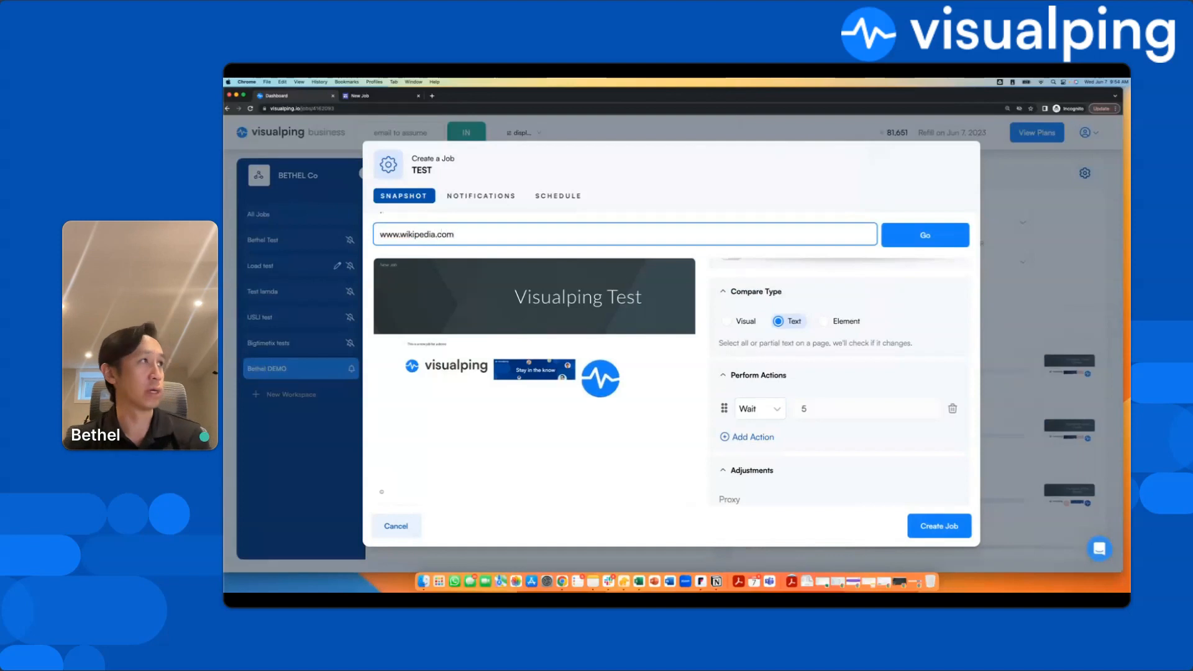
key(Return)
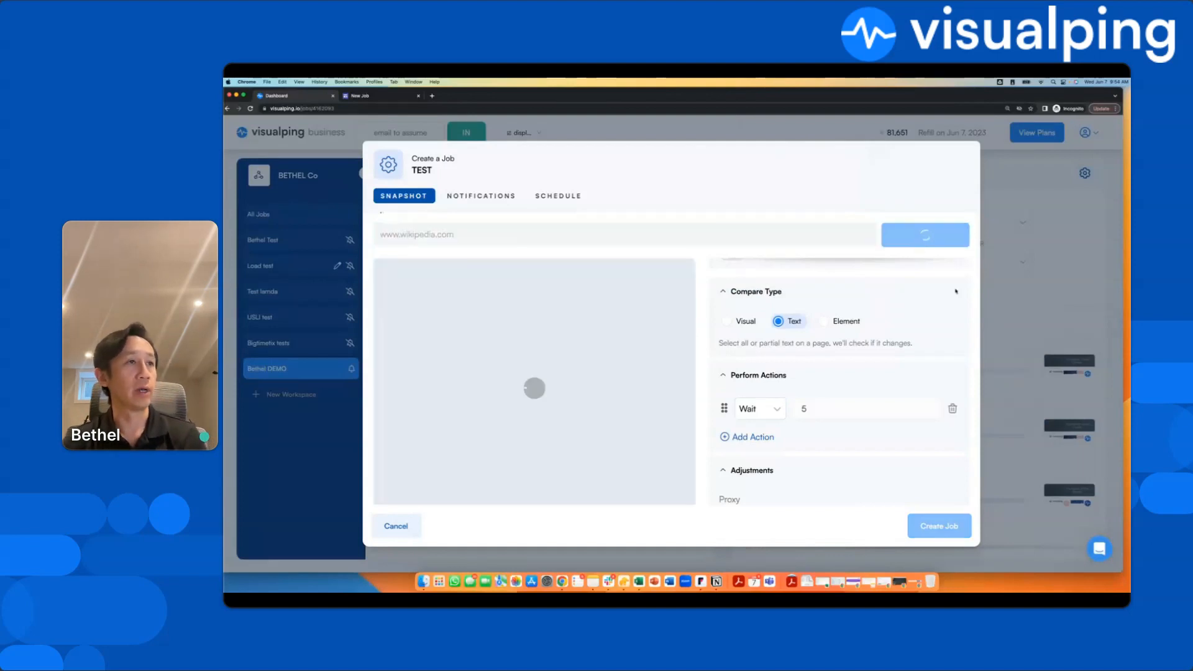
Delete the Wait action and set the type of the blank first perform action to Type
click(952, 408)
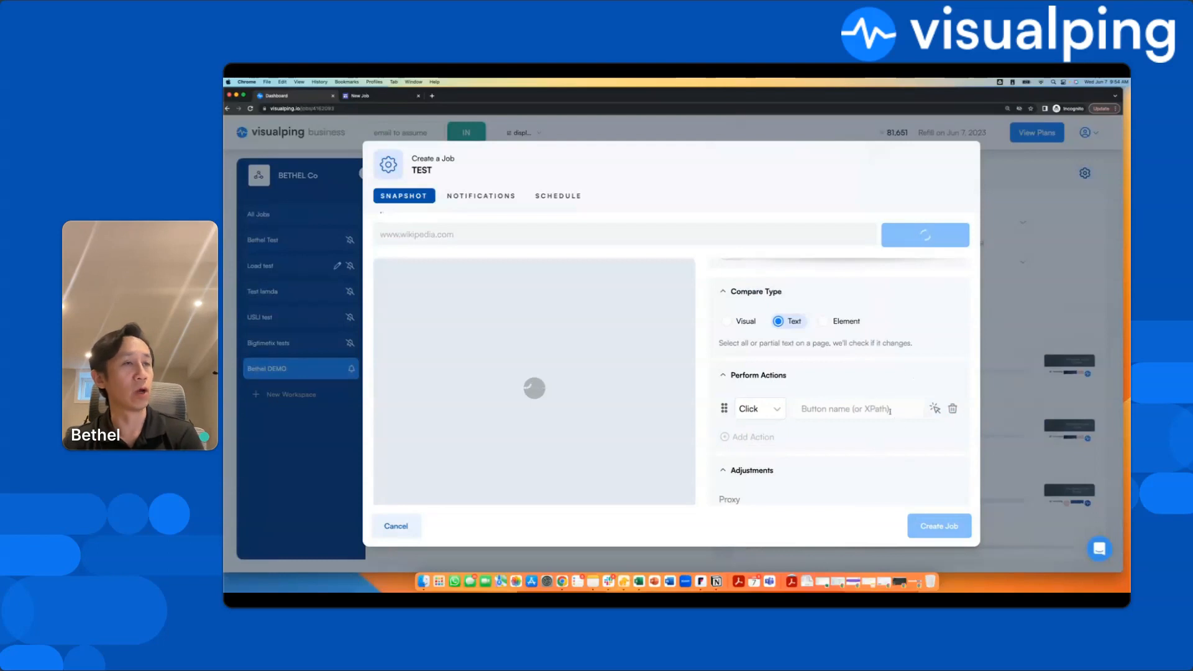
scroll(832, 415, up, 1)
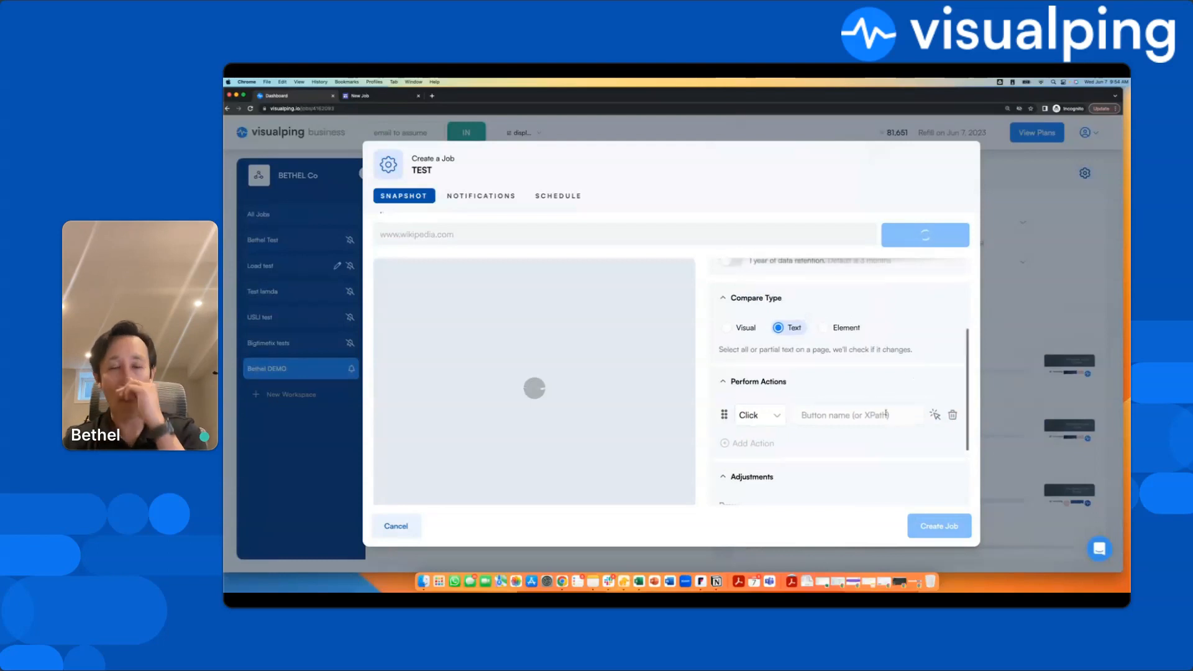
click(776, 424)
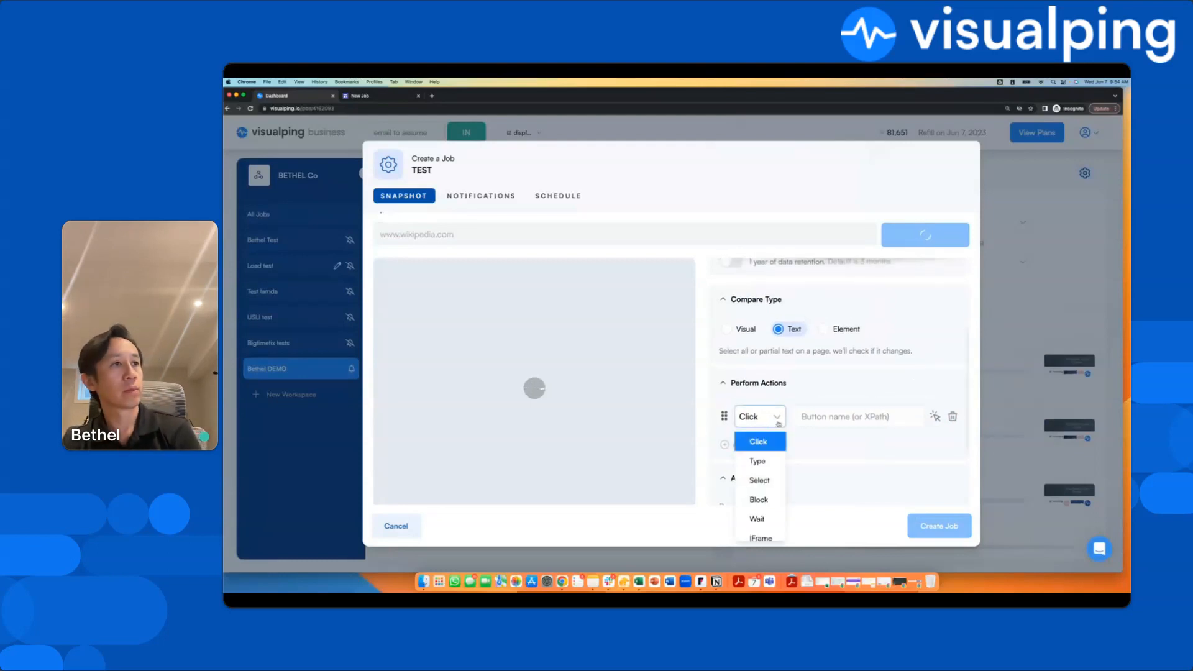
click(772, 463)
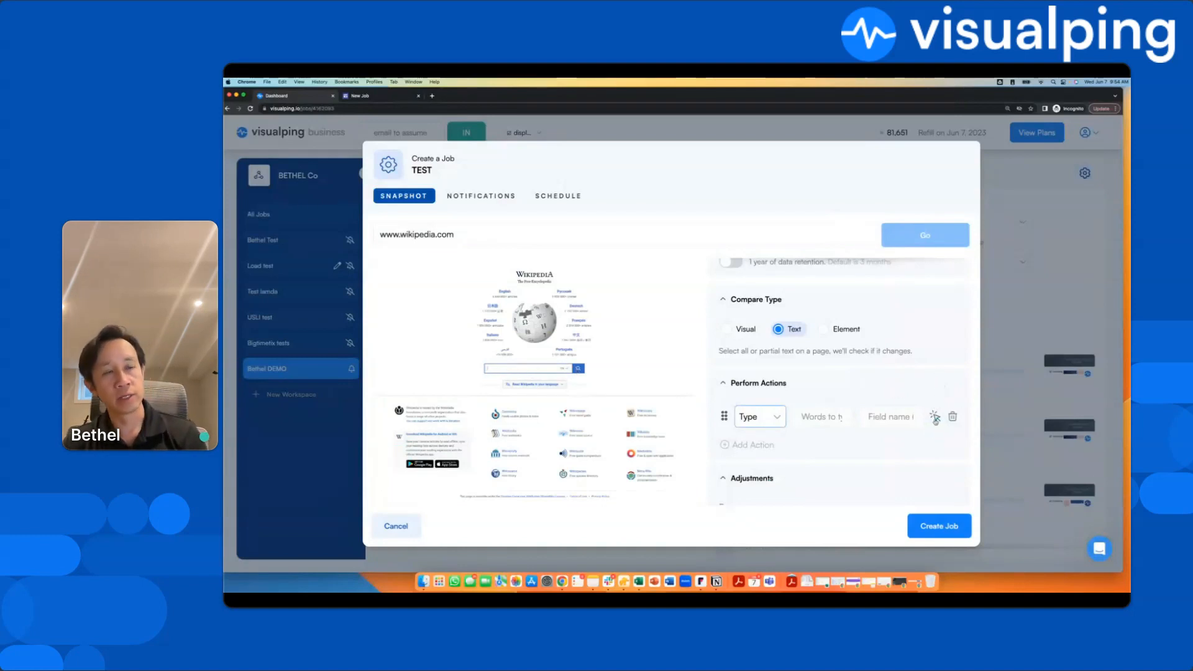
Target the Type action at Wikipedia's search box in the preview and set its words to "Joe Biden"
scroll(936, 418, down, 1)
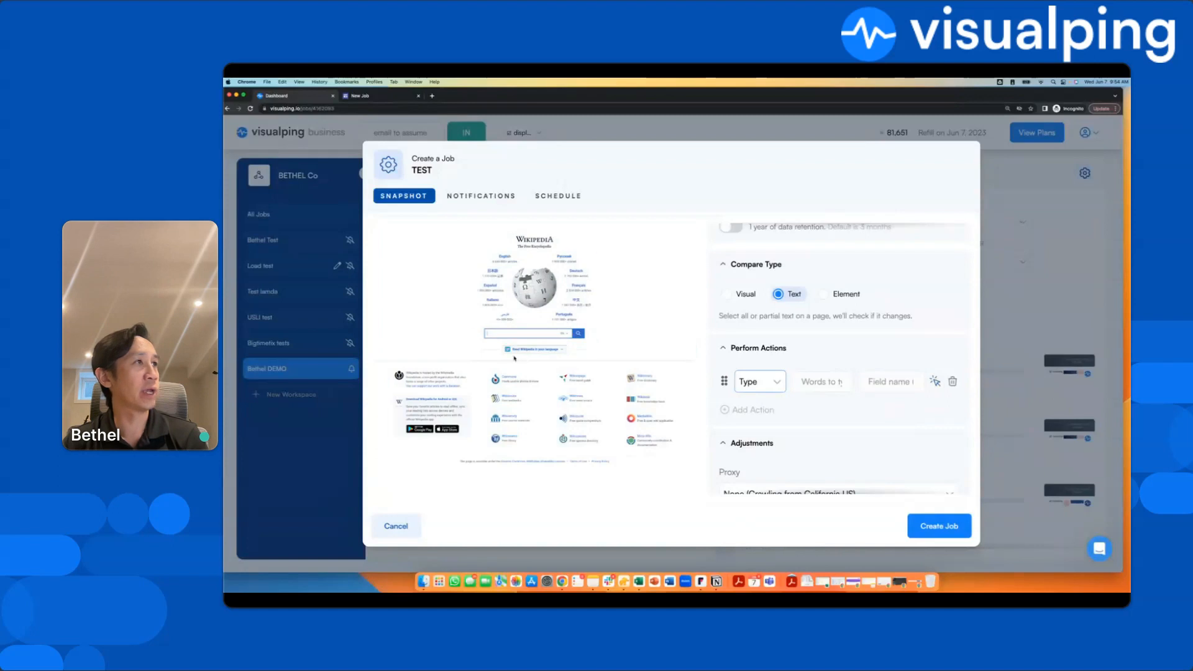
click(569, 339)
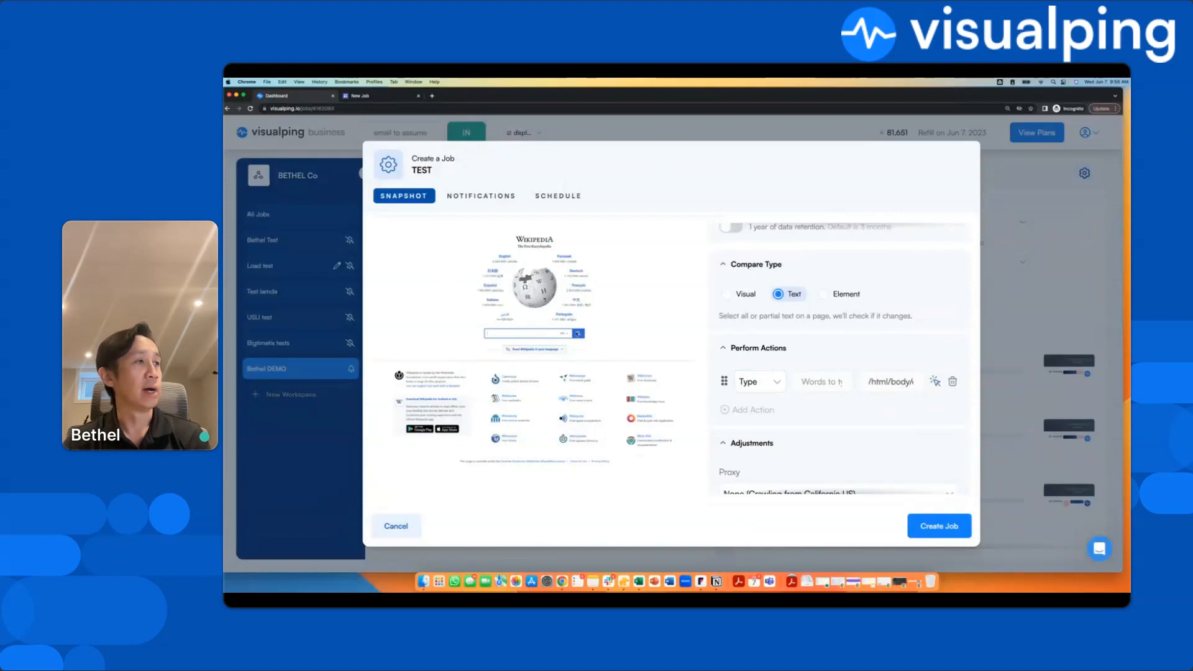
click(819, 381)
text(Joe Biden)
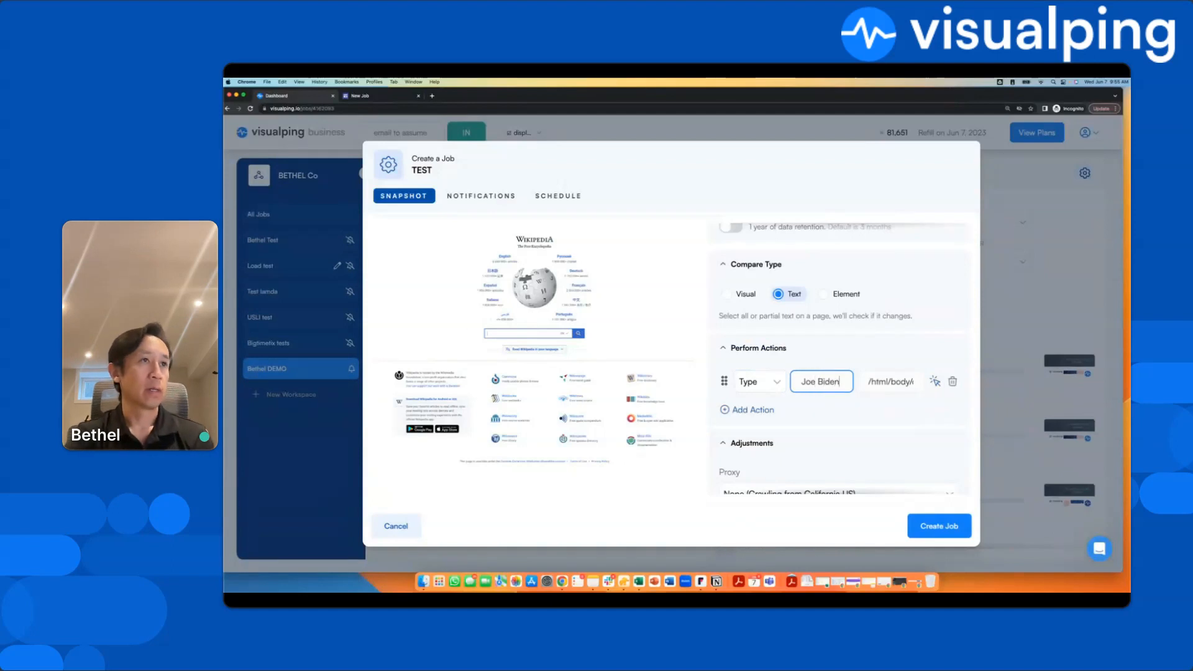
scroll(895, 424, up, 1)
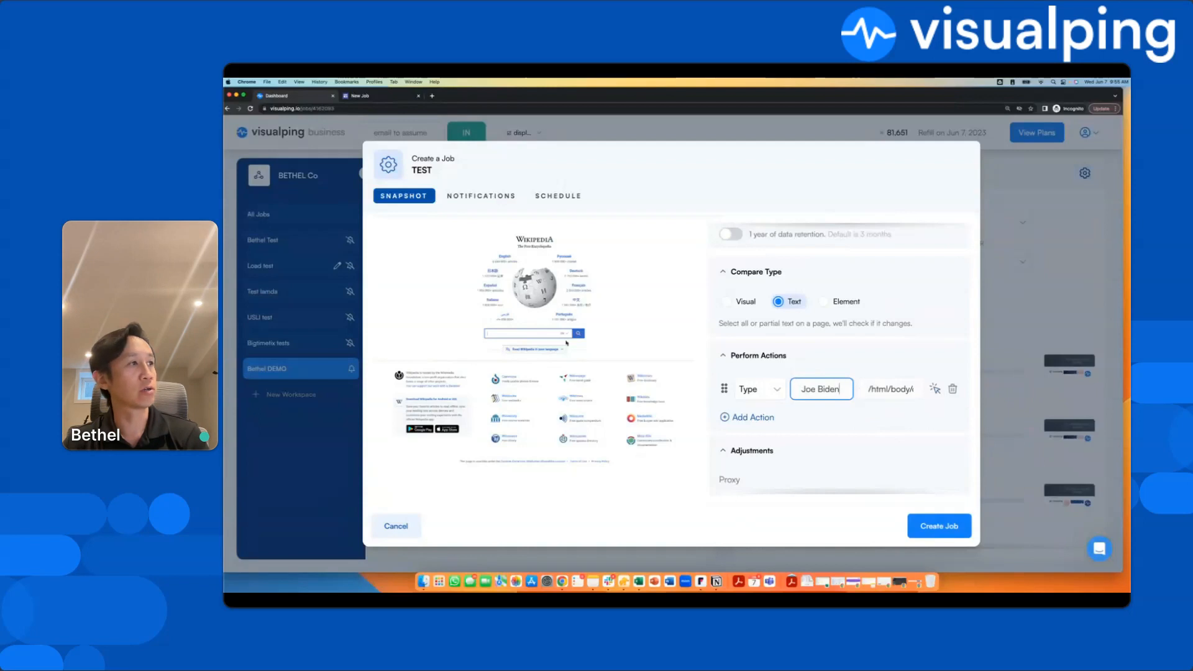
click(922, 535)
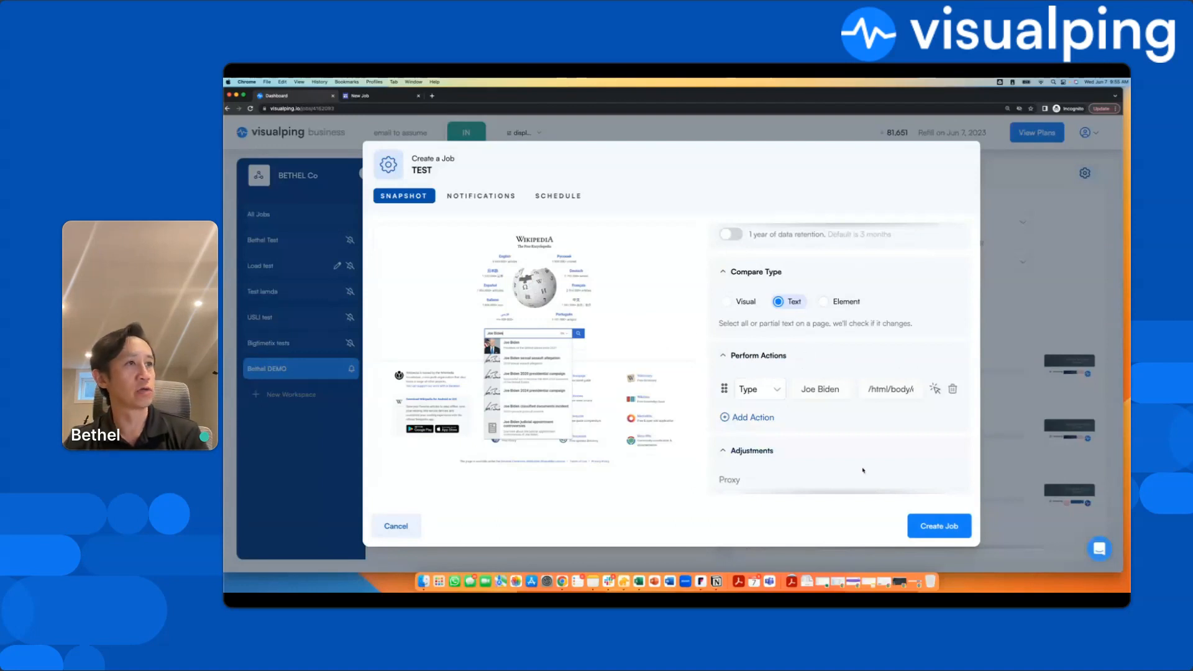
Add a second perform action of type Click that targets the first Joe Biden suggestion under the search box
click(755, 418)
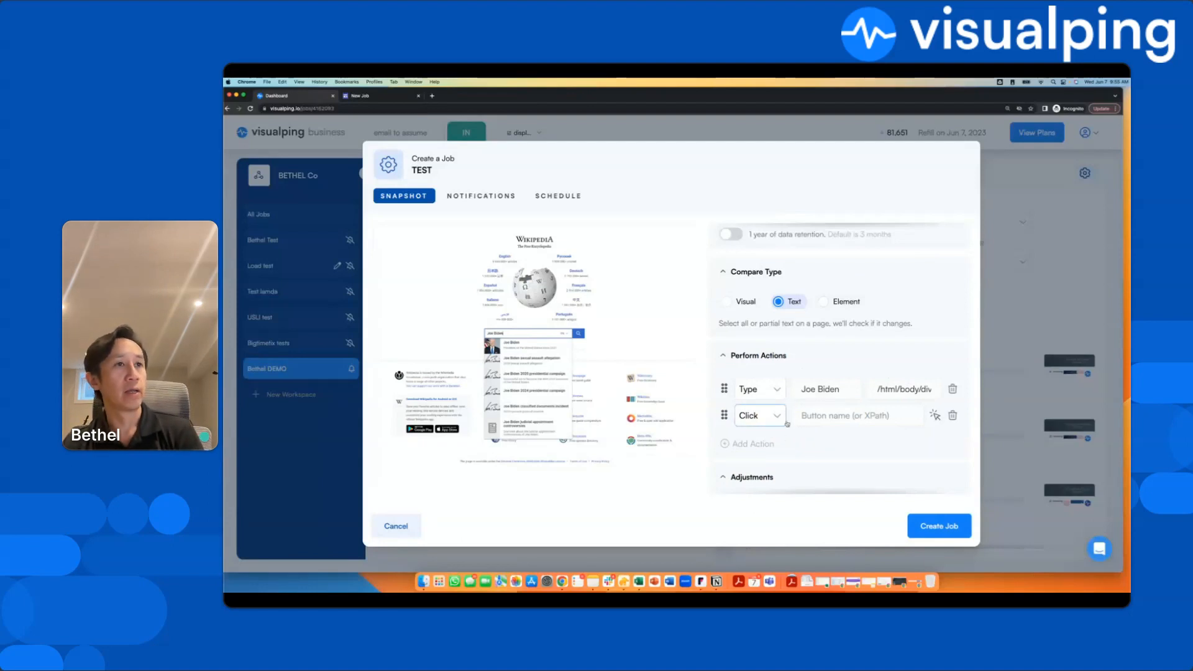
click(935, 416)
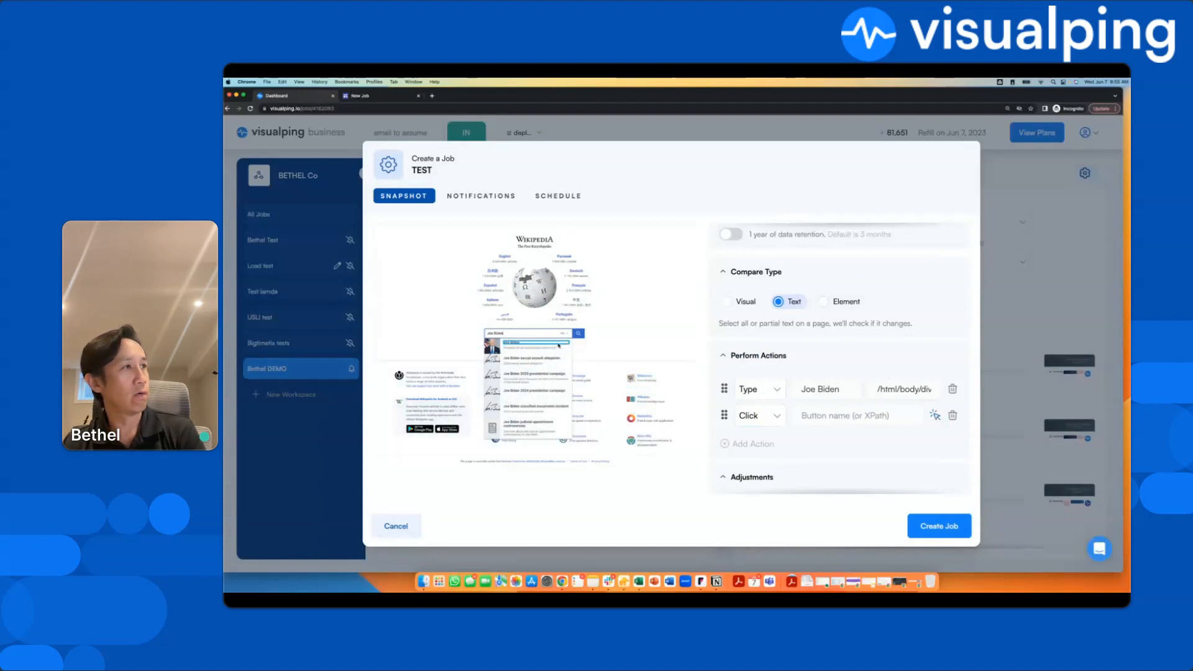
click(559, 353)
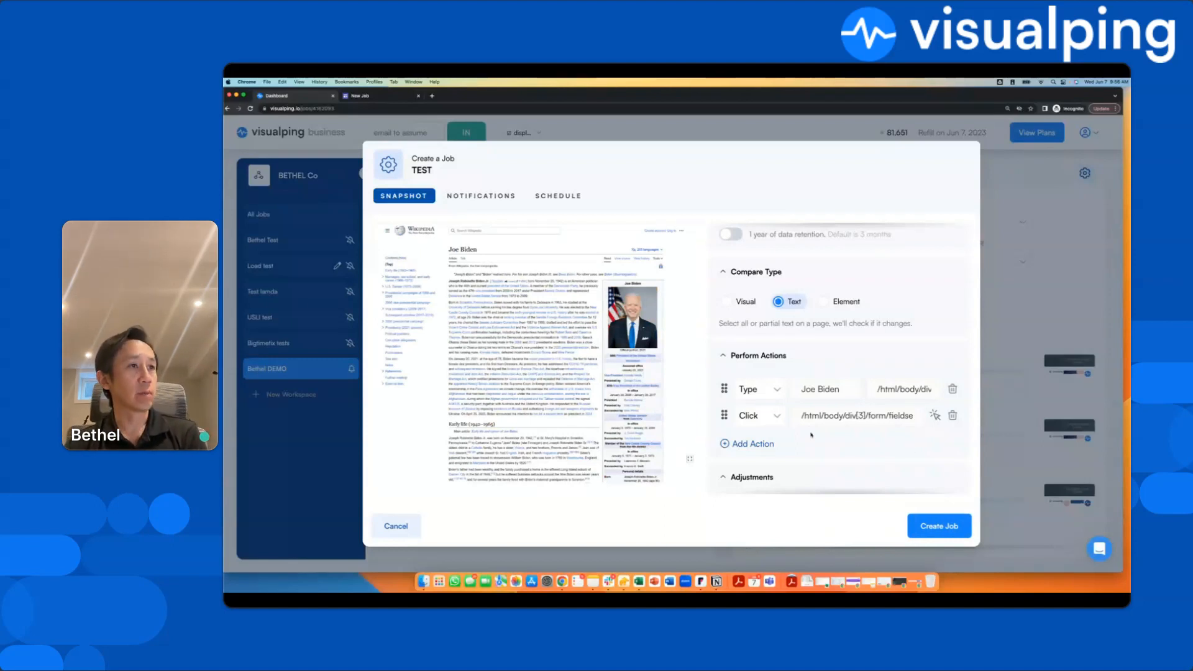
Add a third perform action of type Block that targets the contents sidebar of the Joe Biden article
click(760, 444)
click(773, 443)
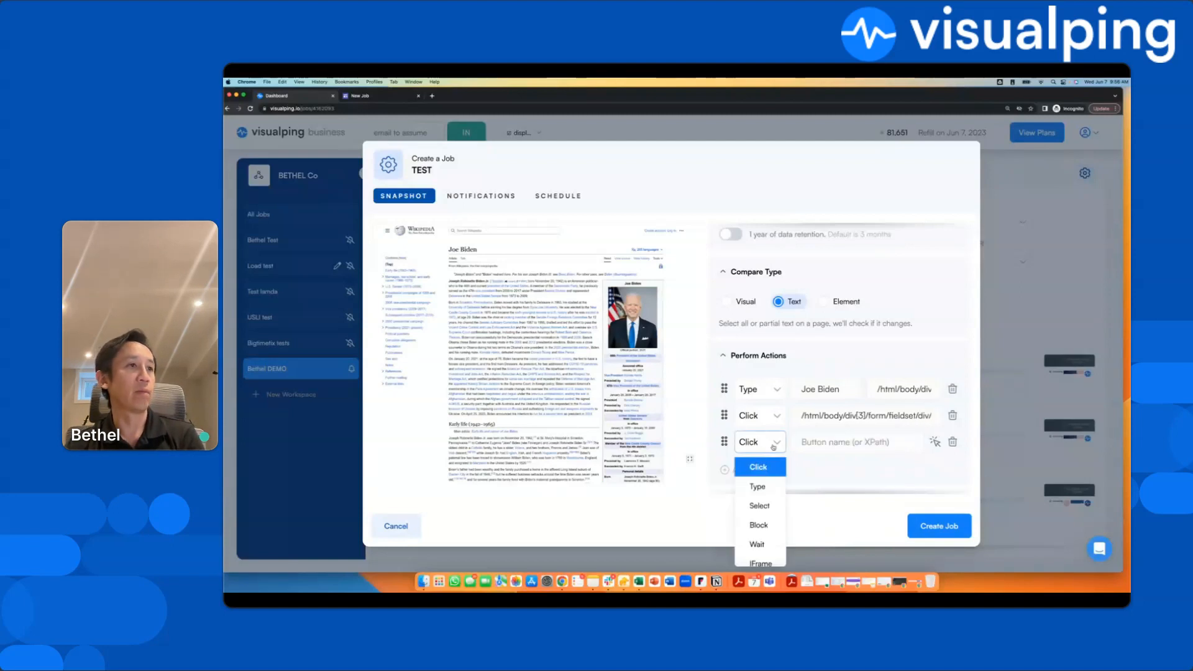
click(764, 522)
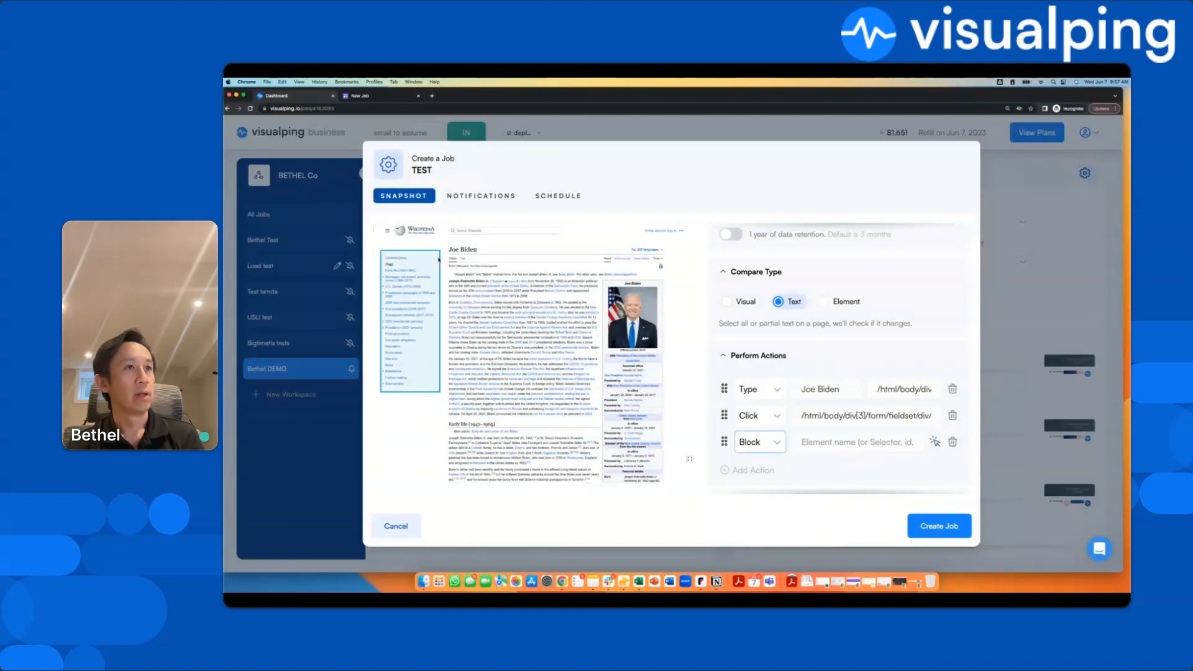
click(438, 260)
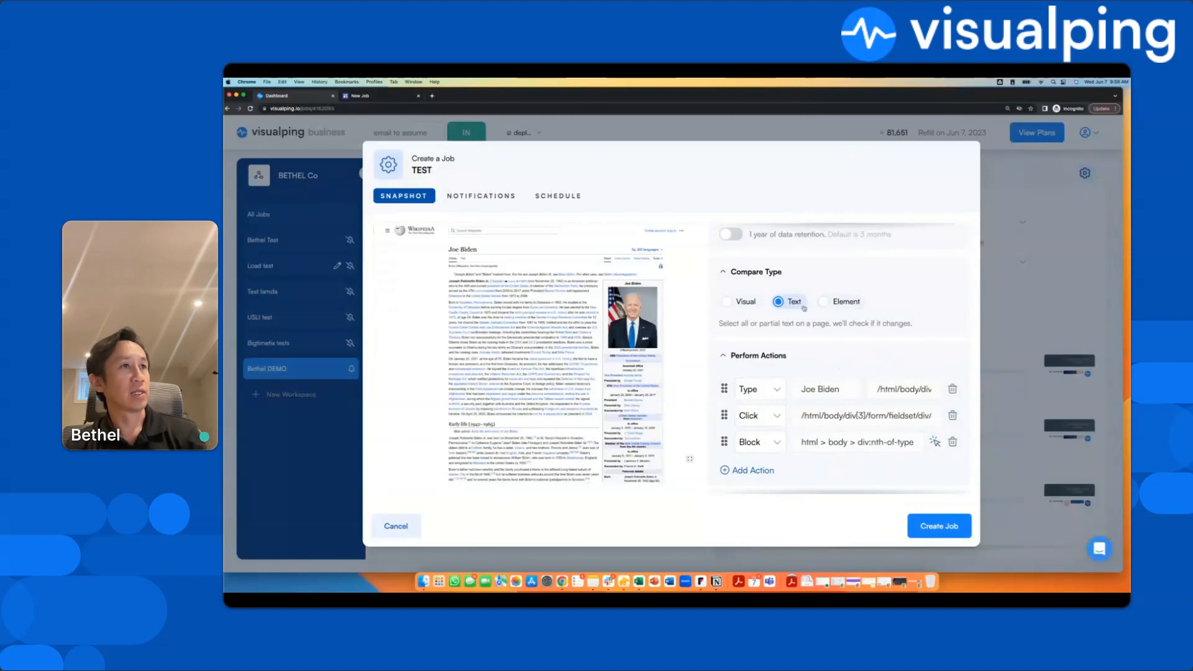
scroll(876, 363, down, 5)
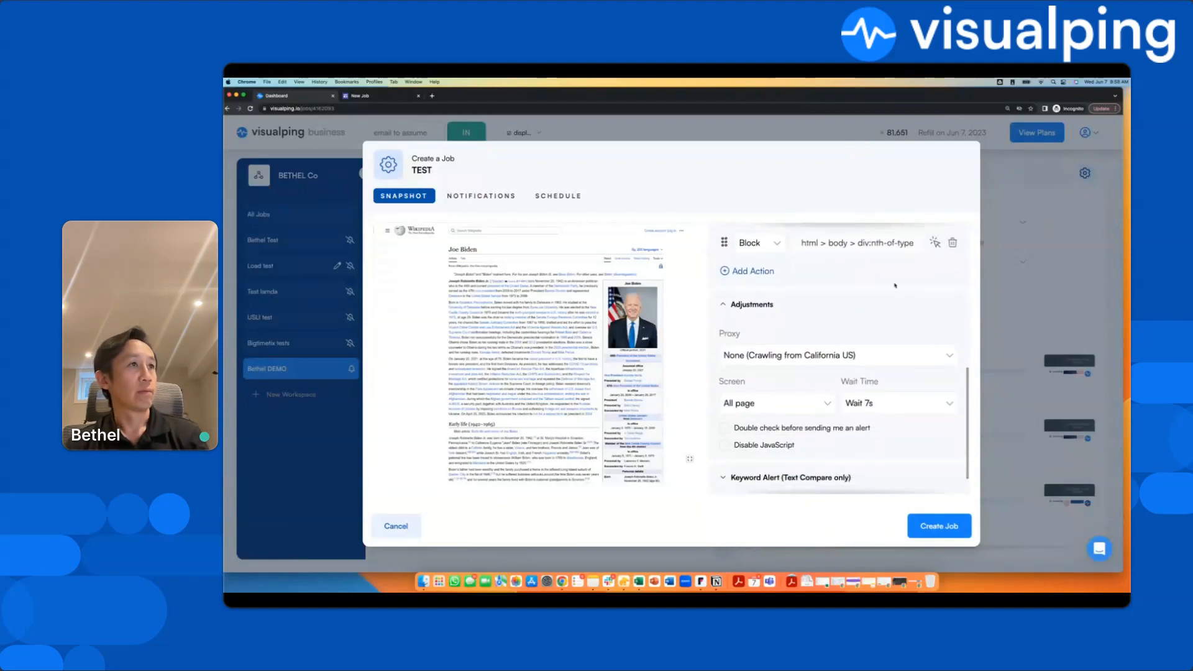
scroll(857, 432, up, 1)
scroll(857, 432, down, 2)
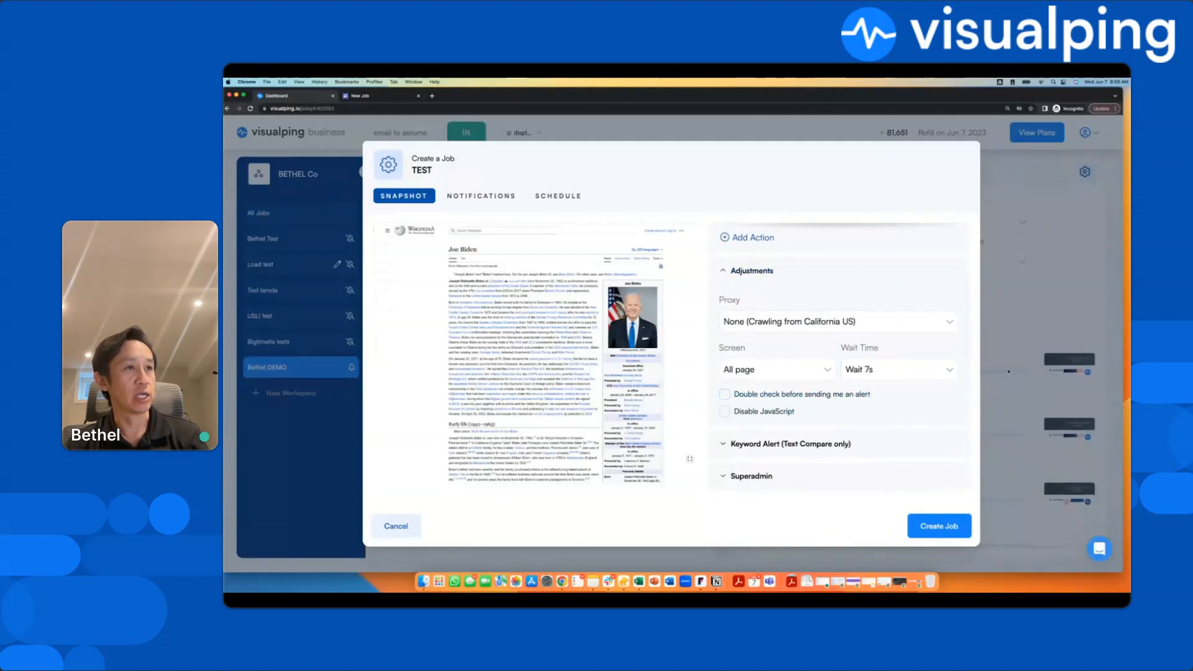
scroll(851, 404, up, 4)
scroll(850, 353, up, 6)
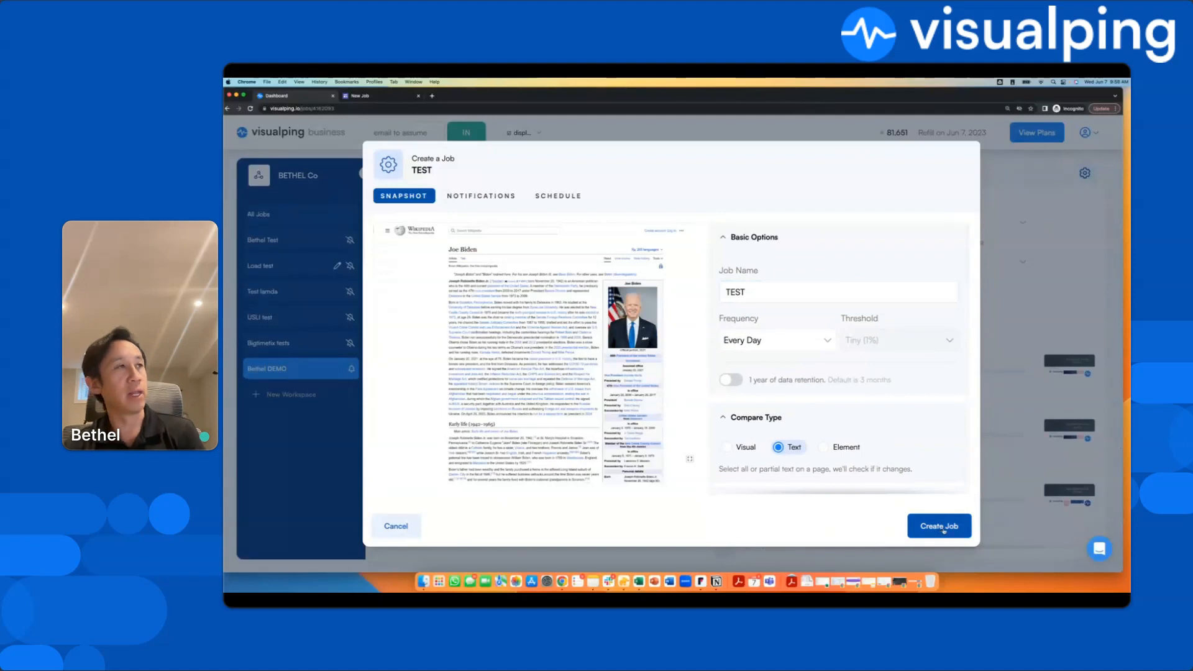
Go to the job's notification settings and enable the Email, Text, Slack and Google Sheets channels
click(493, 198)
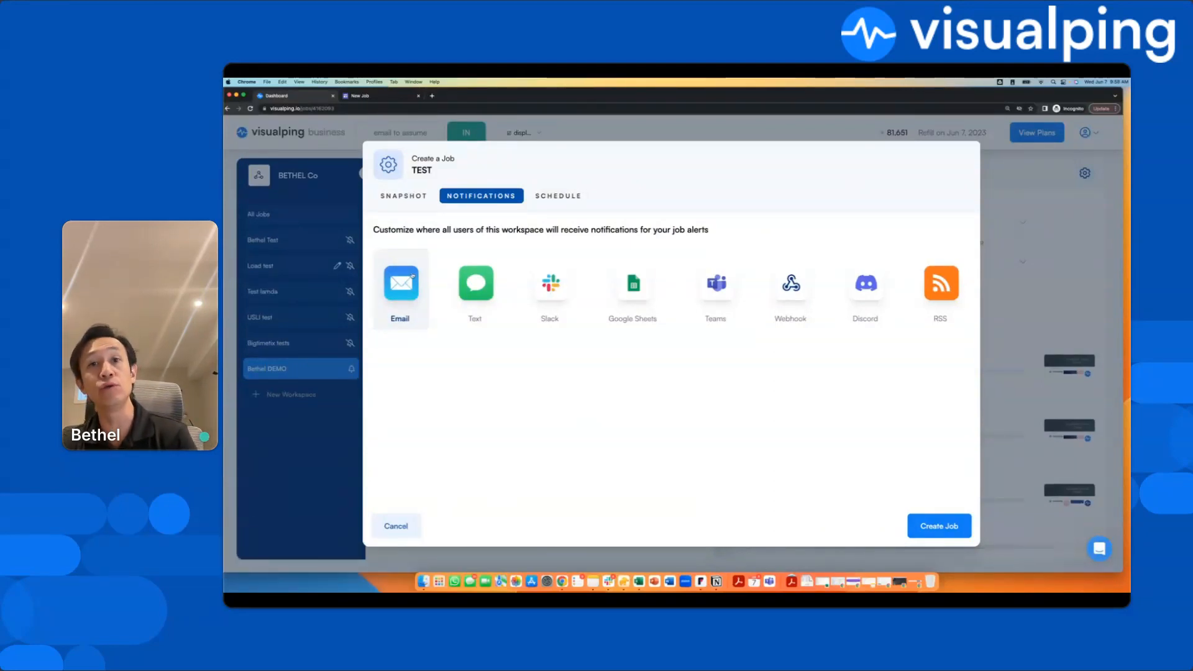
click(412, 276)
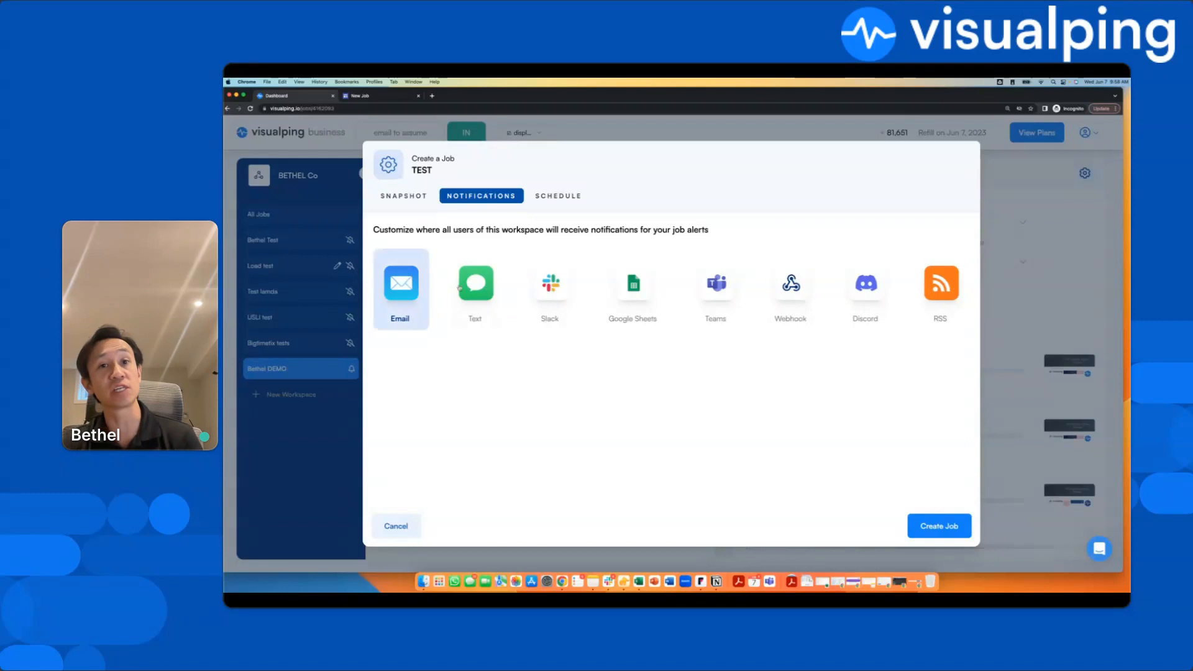
click(408, 316)
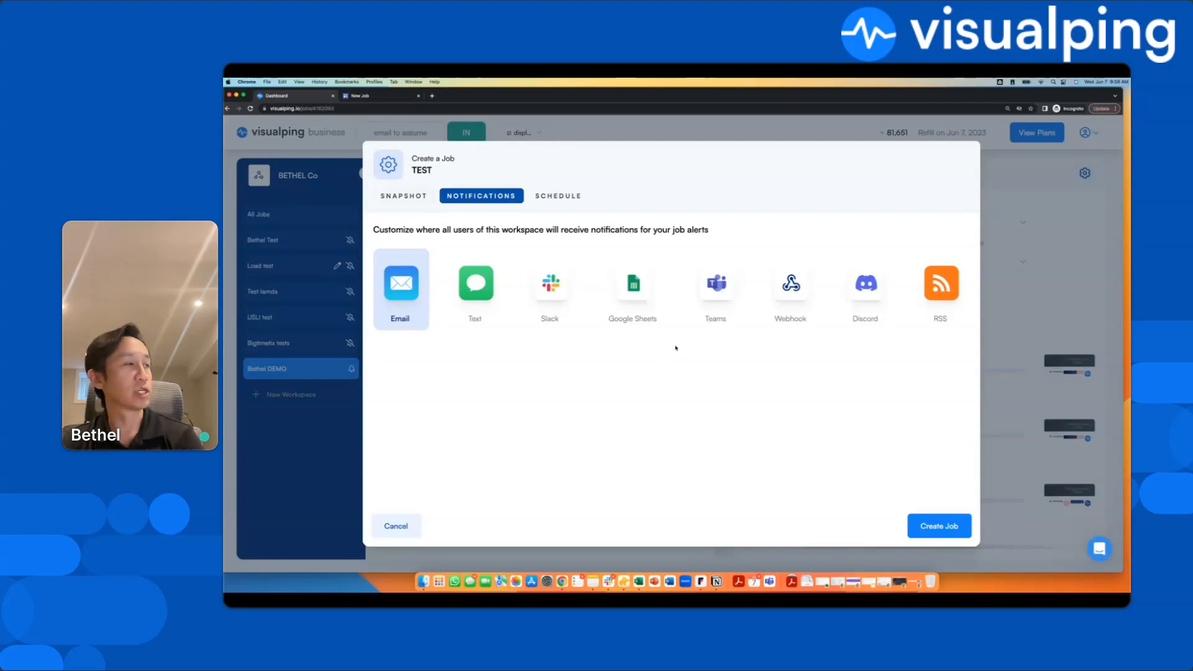
click(482, 294)
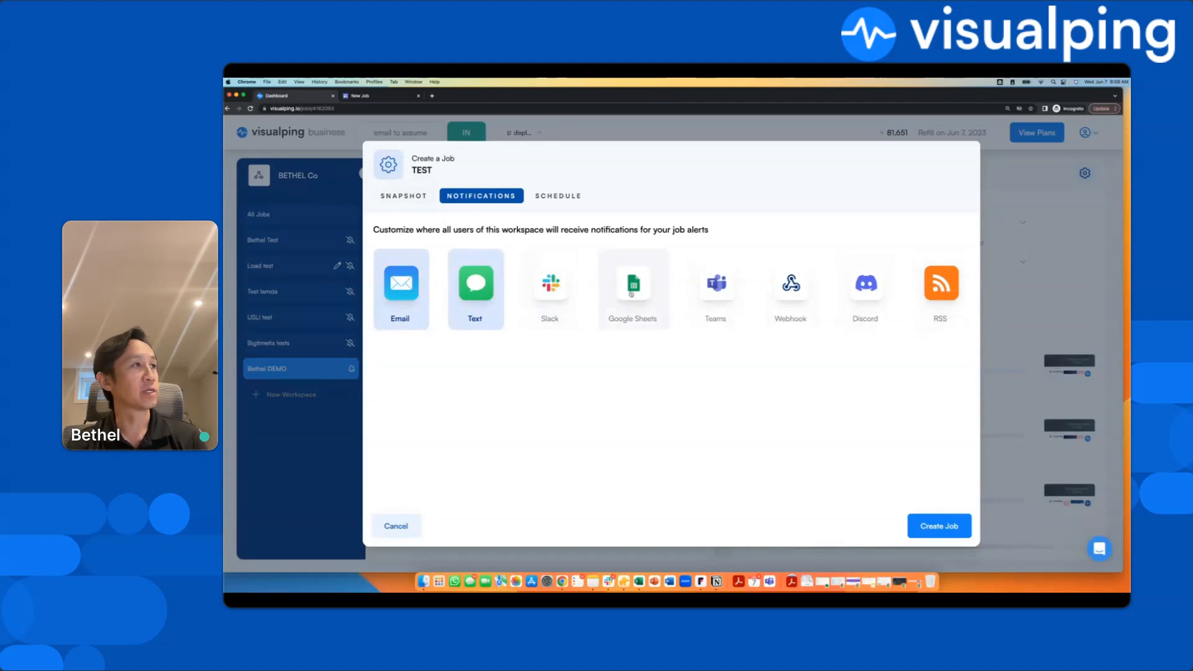
click(548, 291)
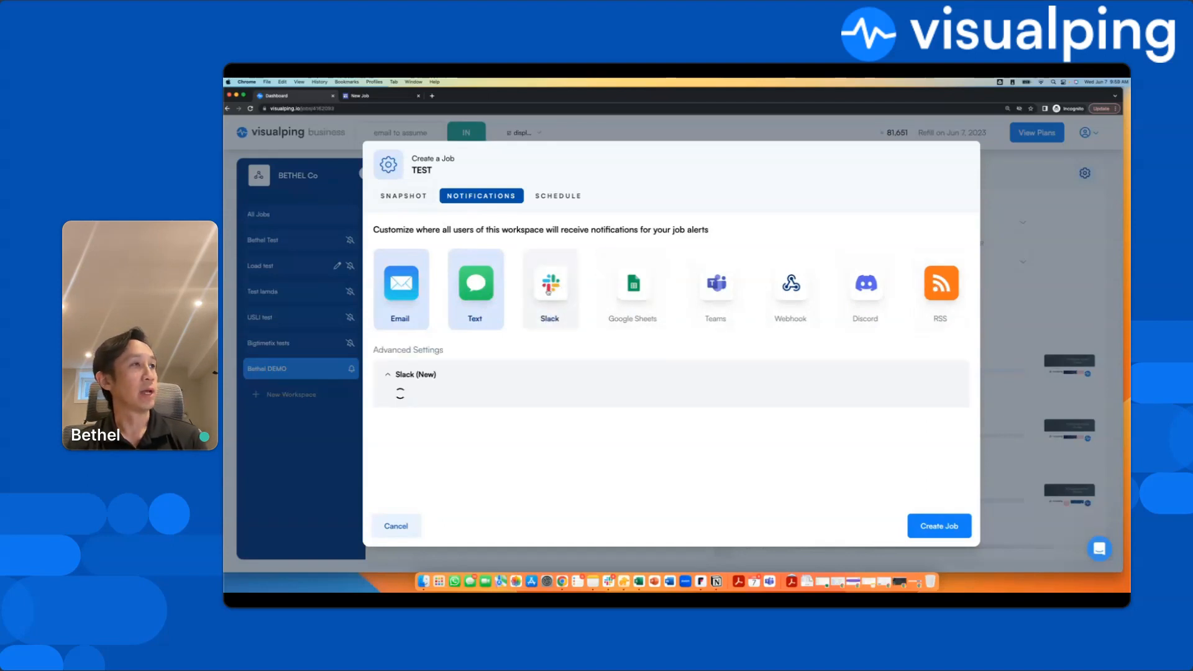
click(648, 288)
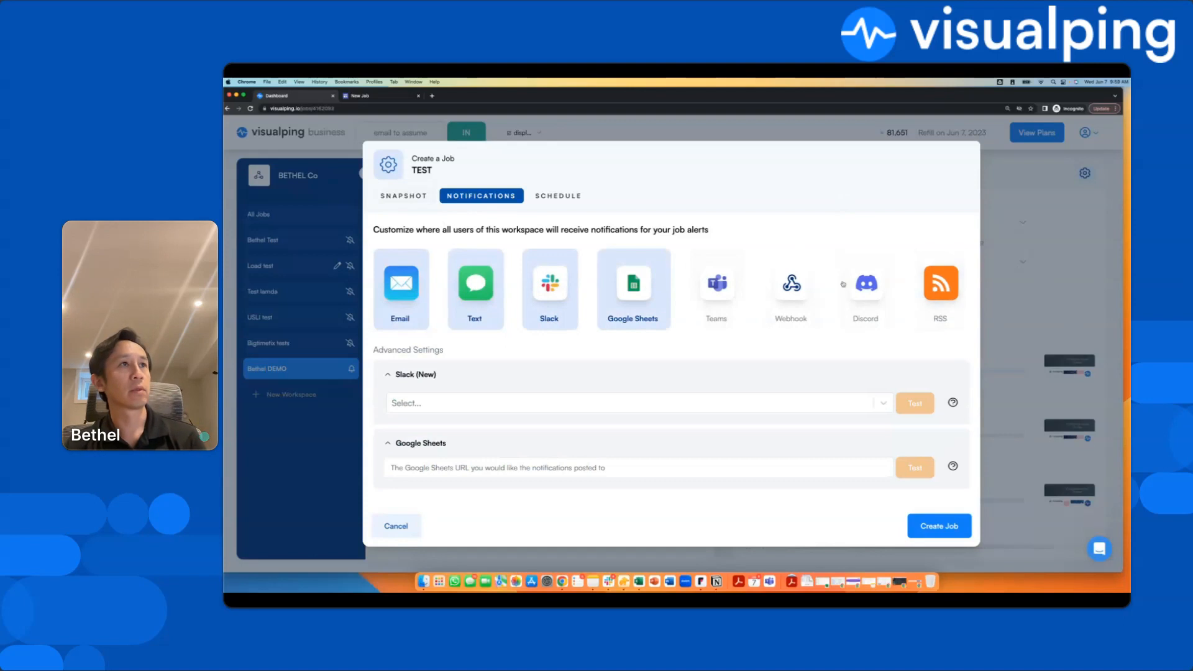
Turn off the Slack, Google Sheets, Email and Text notification channels
click(484, 308)
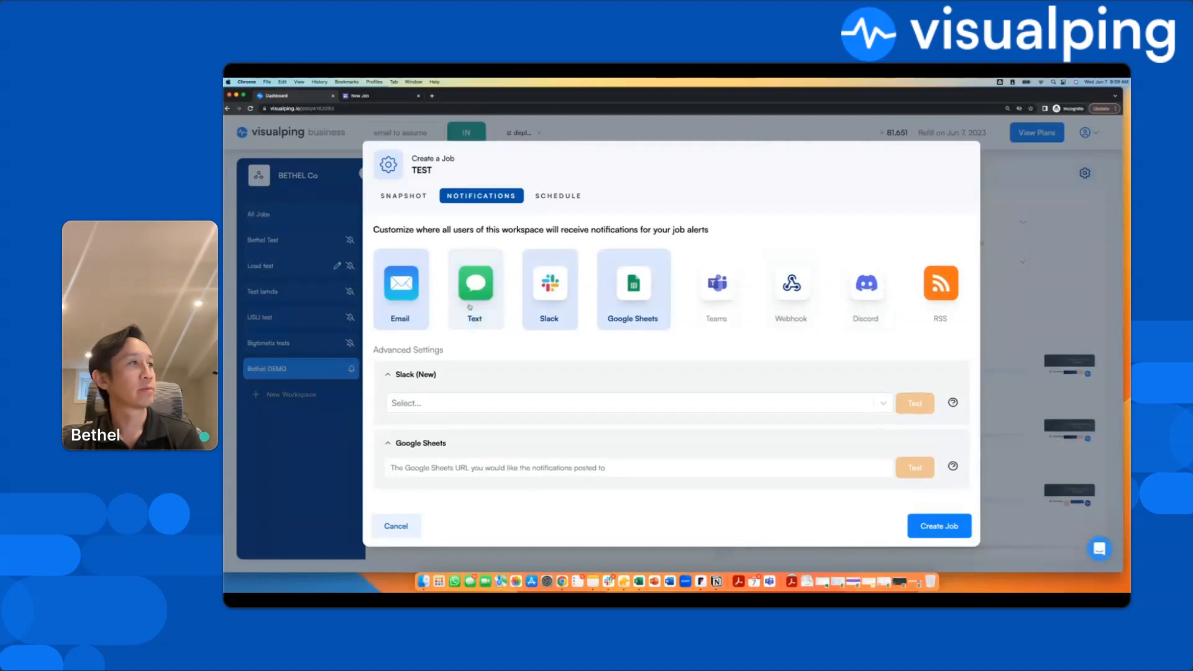
click(550, 287)
click(640, 291)
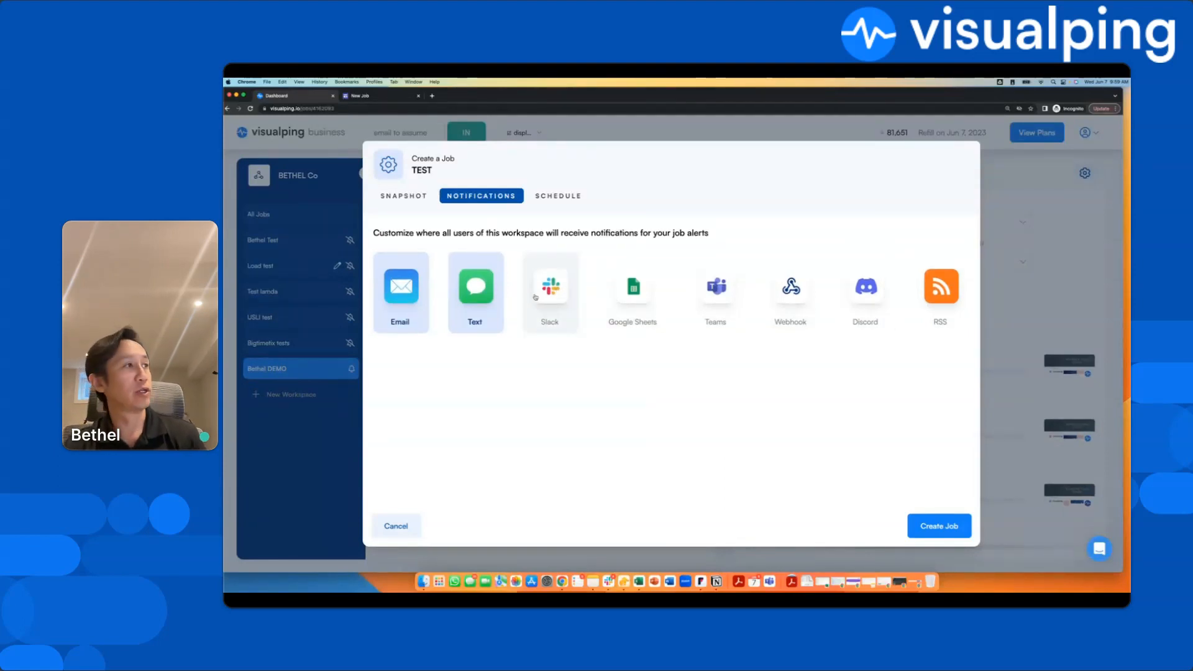
click(407, 322)
click(475, 322)
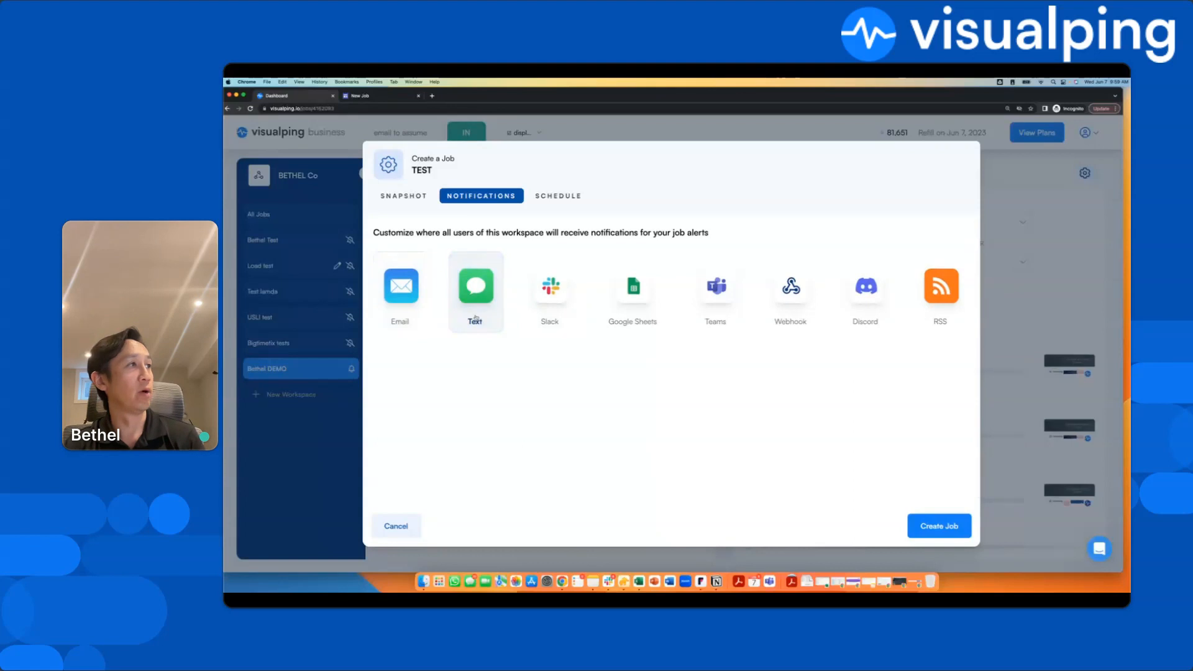
Review the Slack destination channels and the Google Sheets and Webhook notification settings, leaving all three channels turned off
click(546, 300)
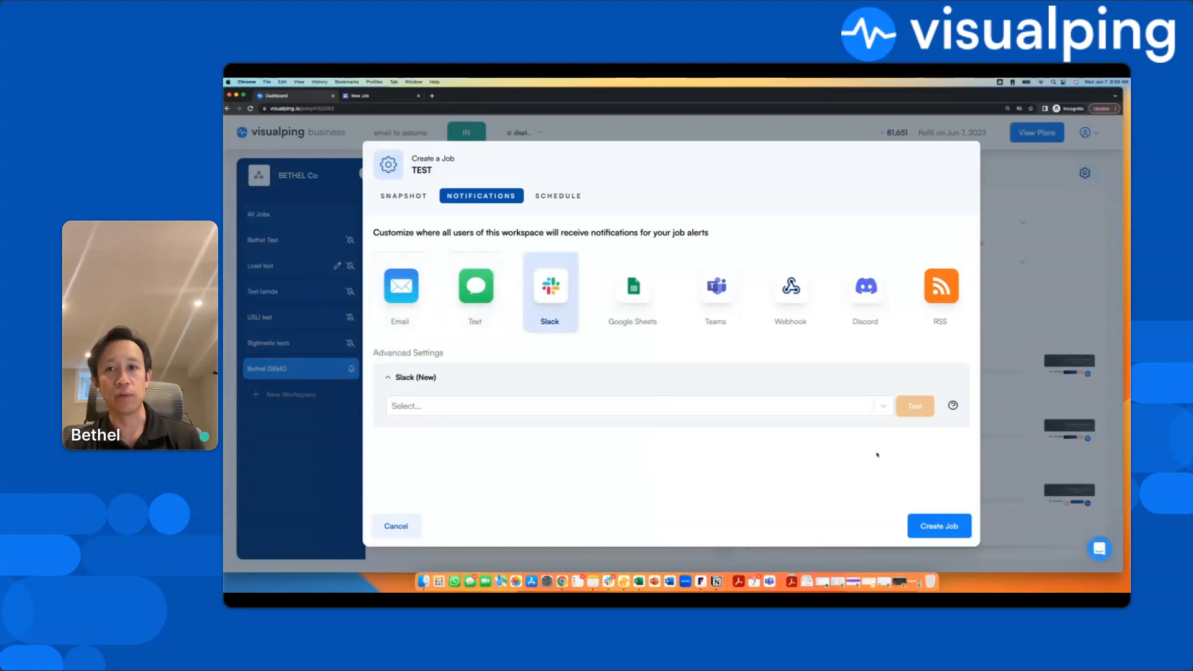
click(719, 412)
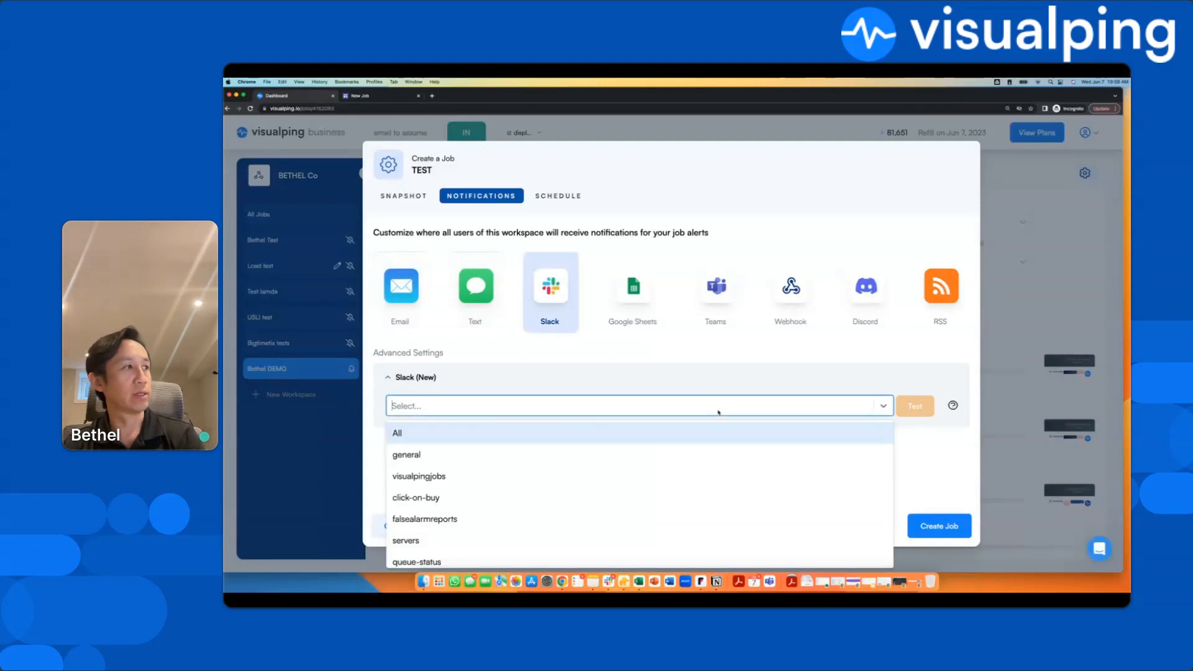
click(929, 459)
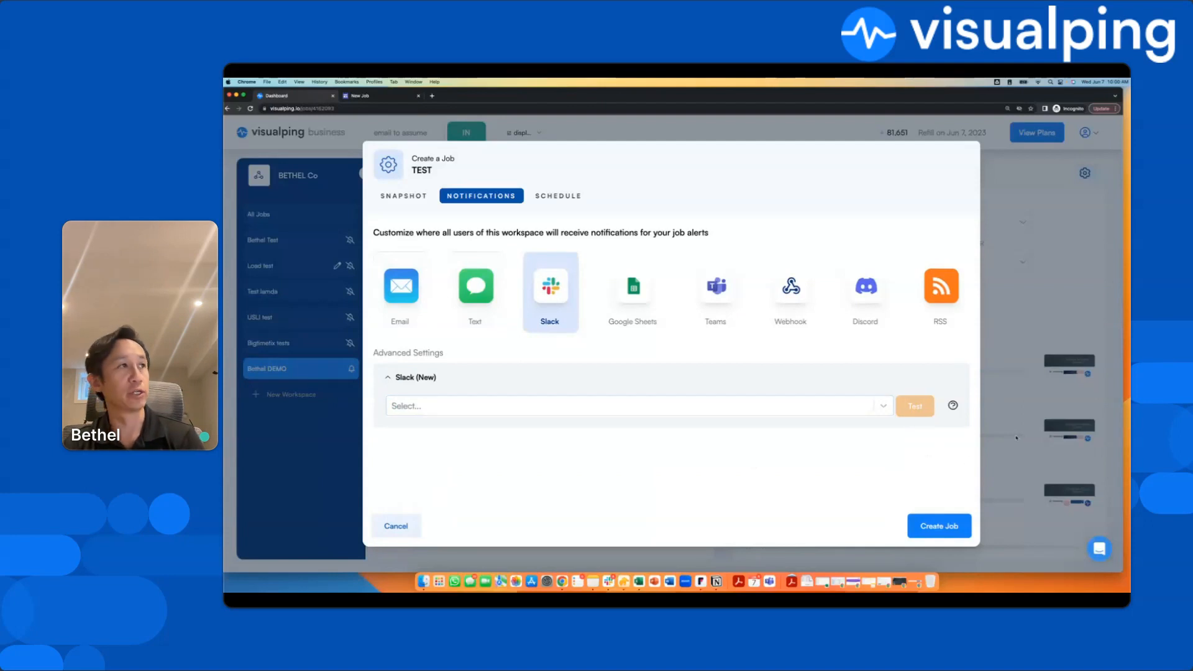
scroll(674, 319, down, 1)
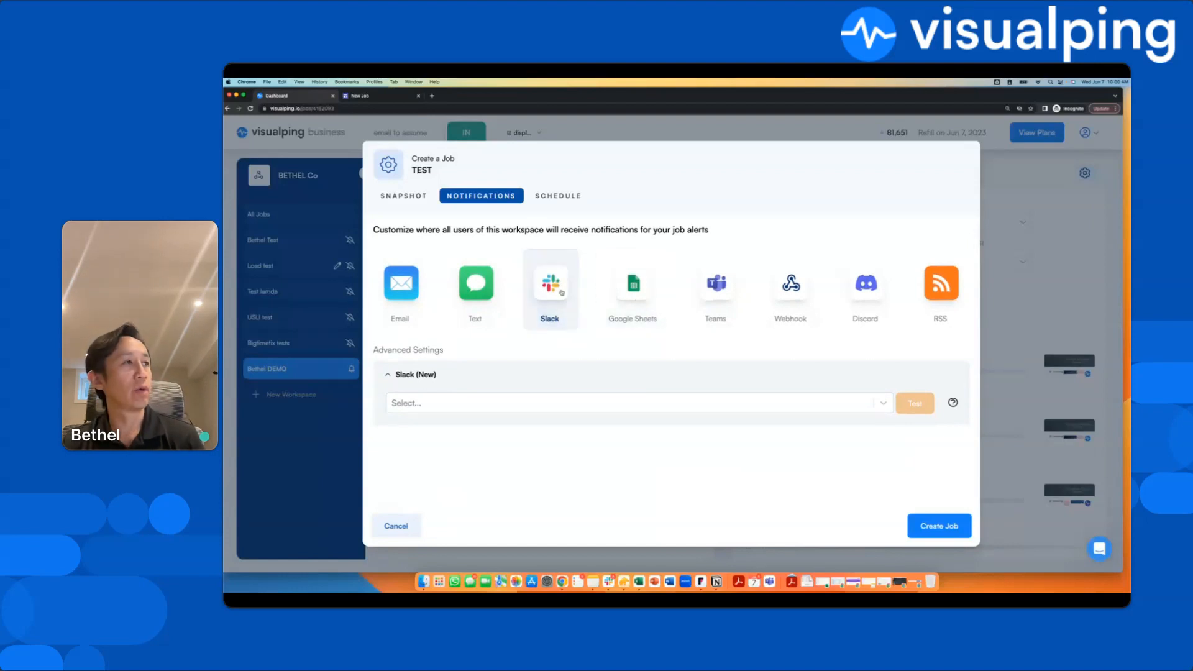
click(632, 287)
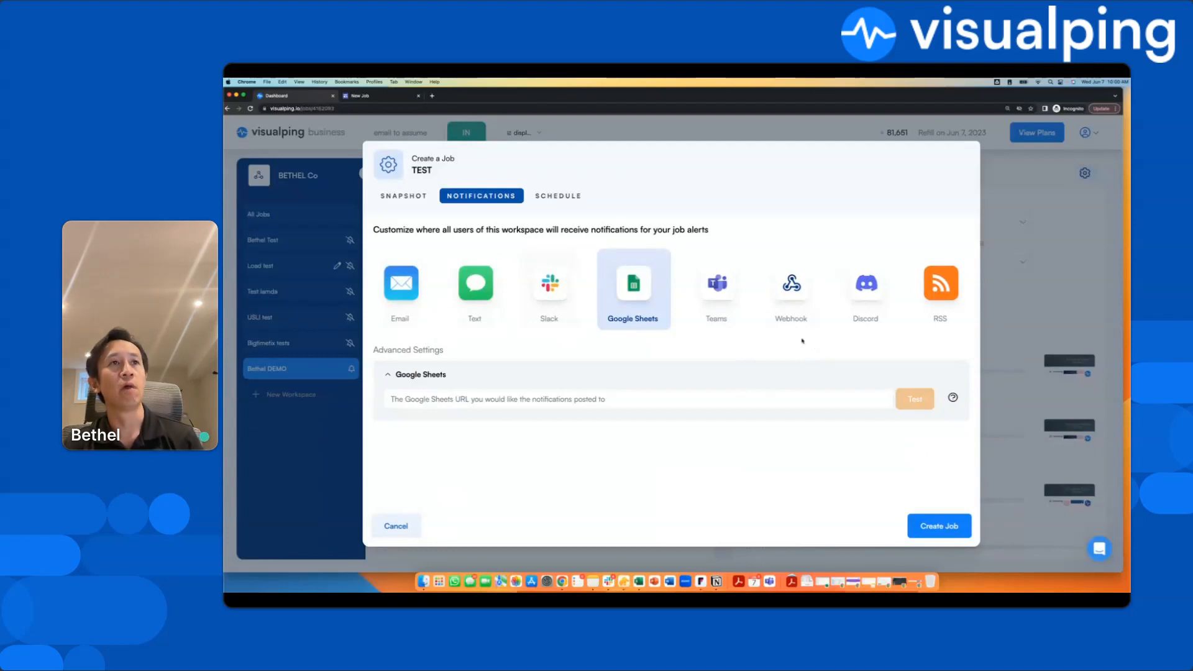
click(633, 283)
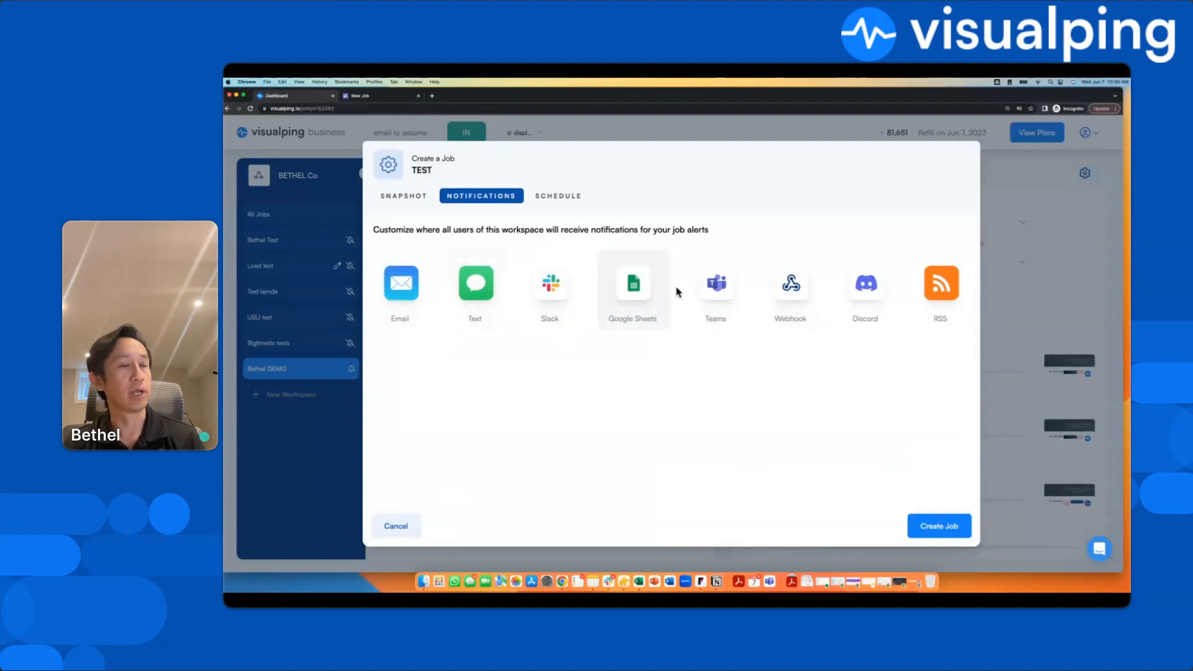
click(795, 303)
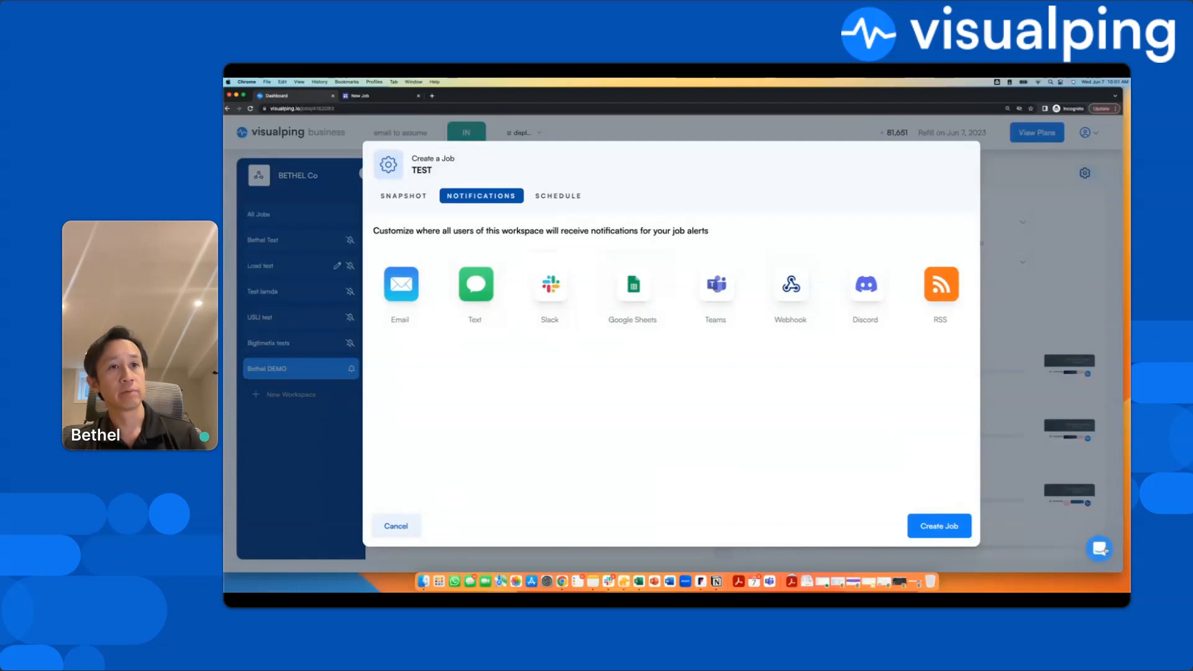
Search the help widget for "slack", read through the Slack App article, and close the widget
click(1099, 548)
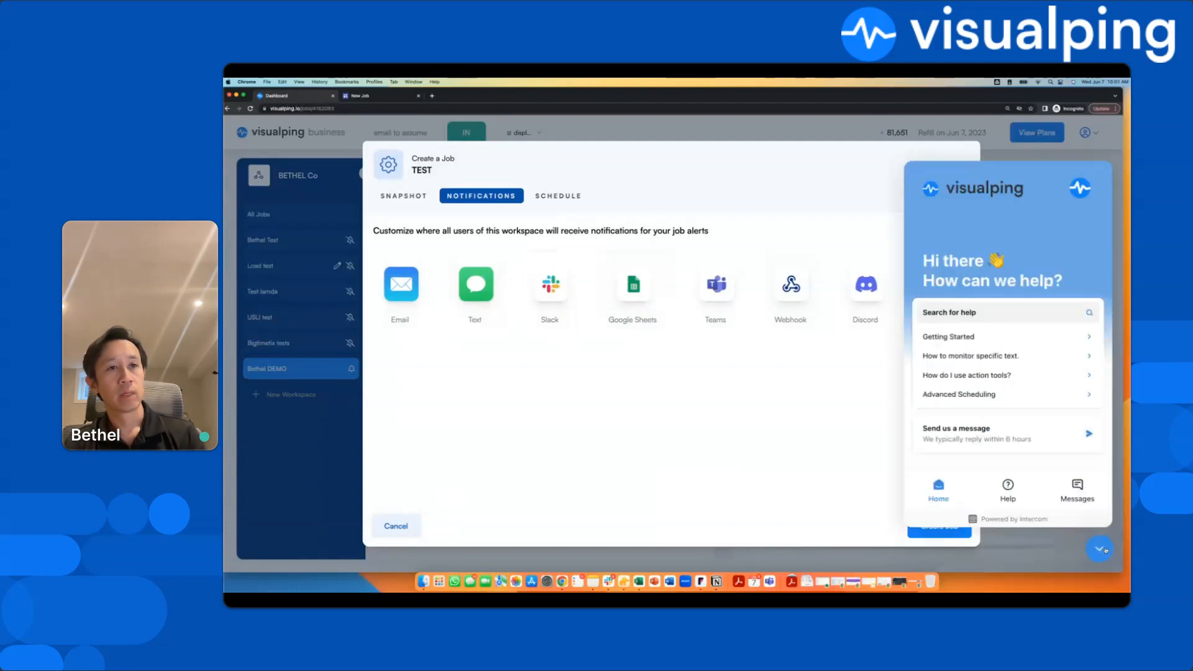
click(990, 305)
text(slack)
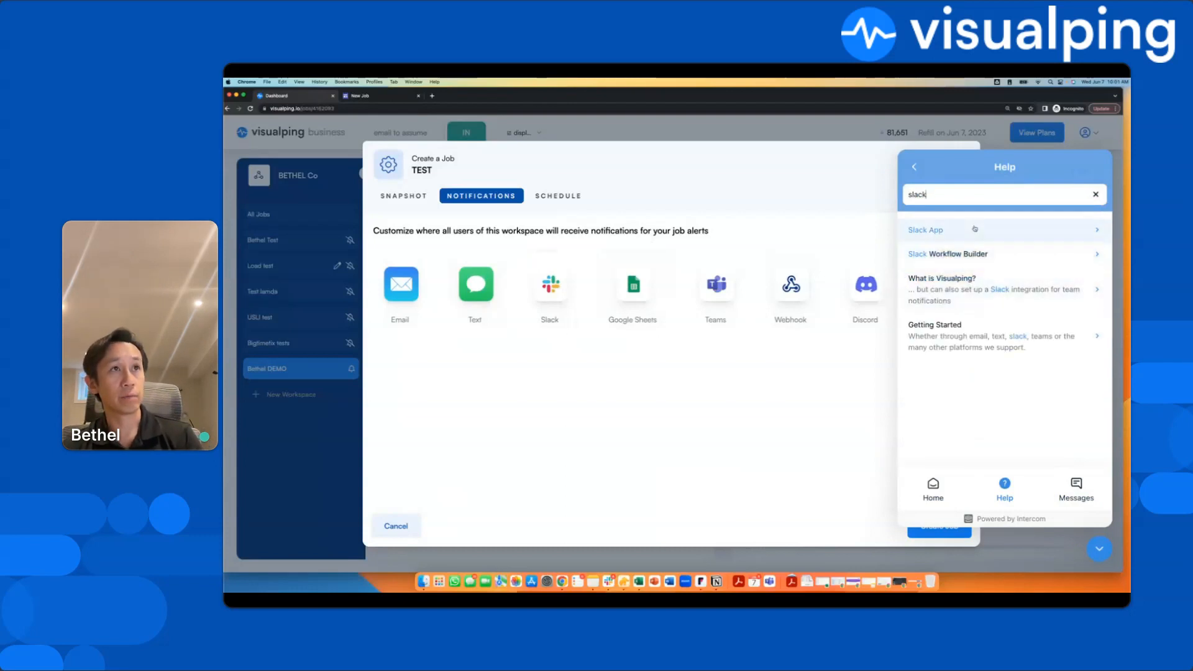
click(975, 229)
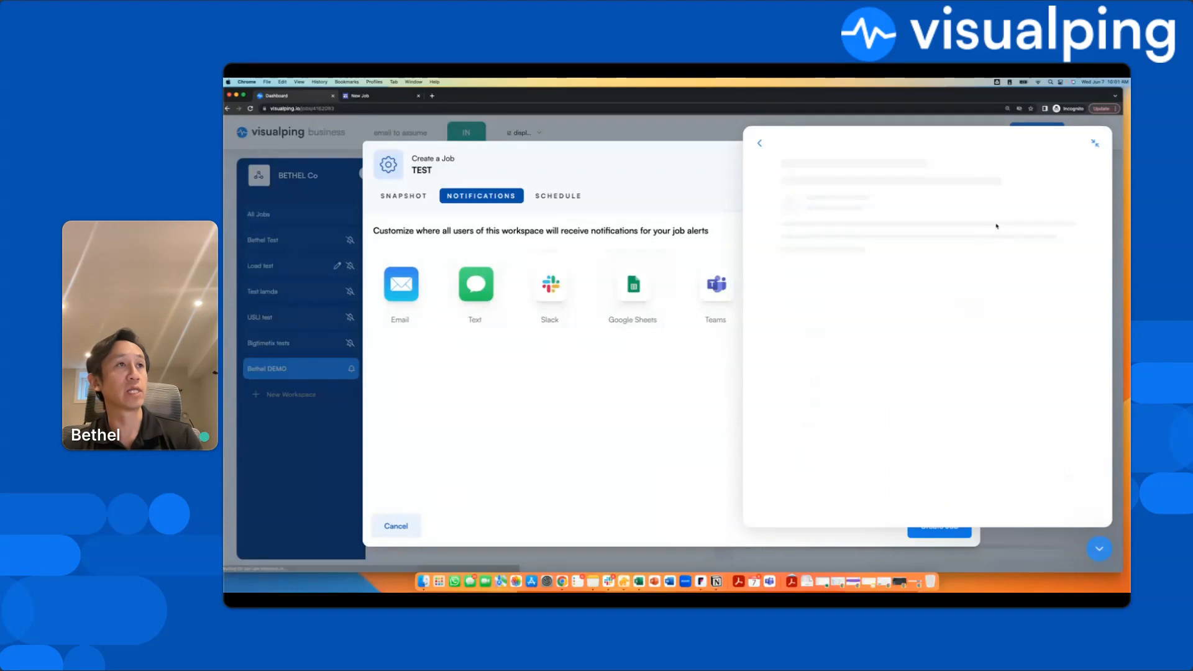
scroll(926, 276, down, 3)
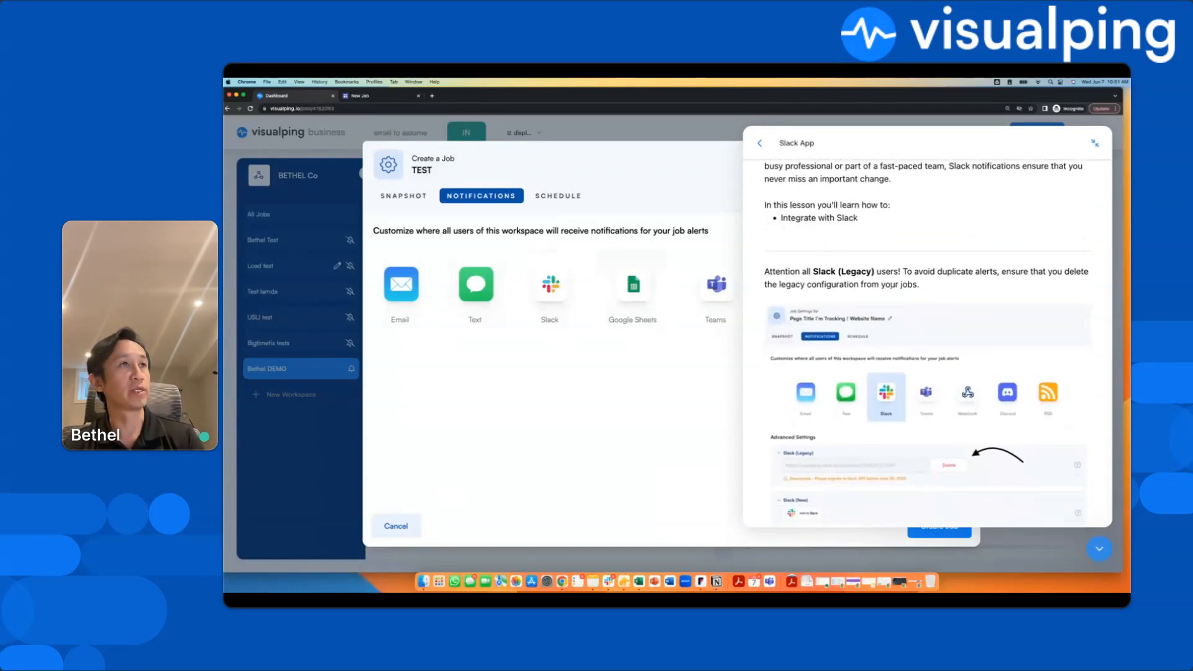
scroll(878, 142, up, 3)
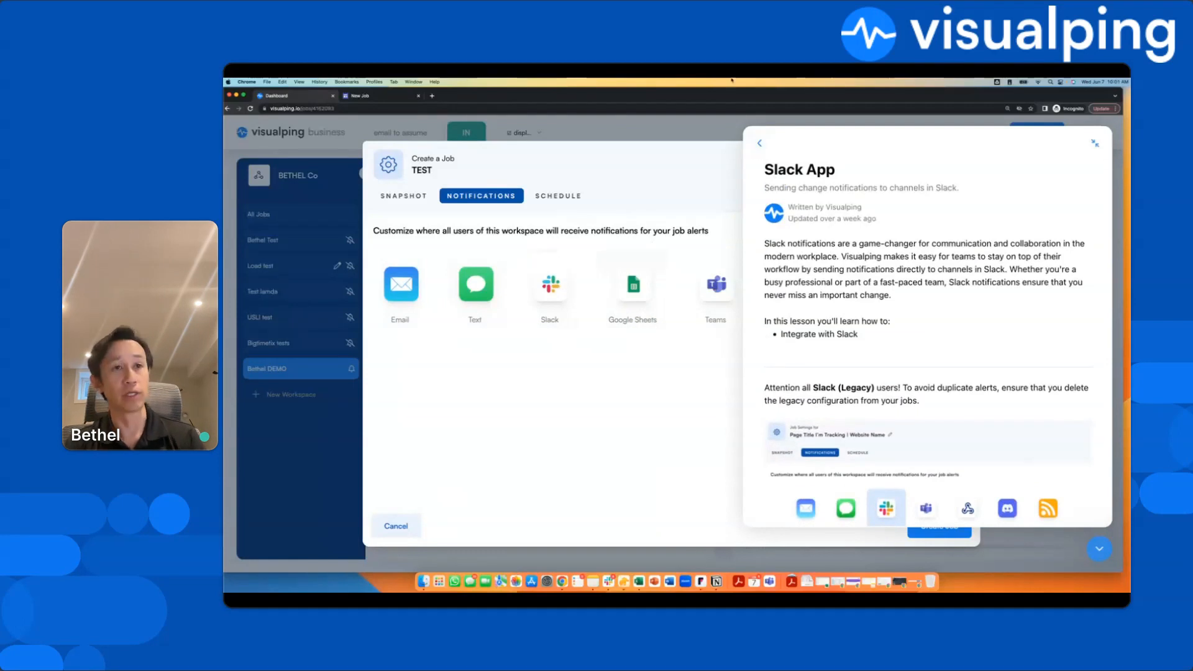
click(760, 144)
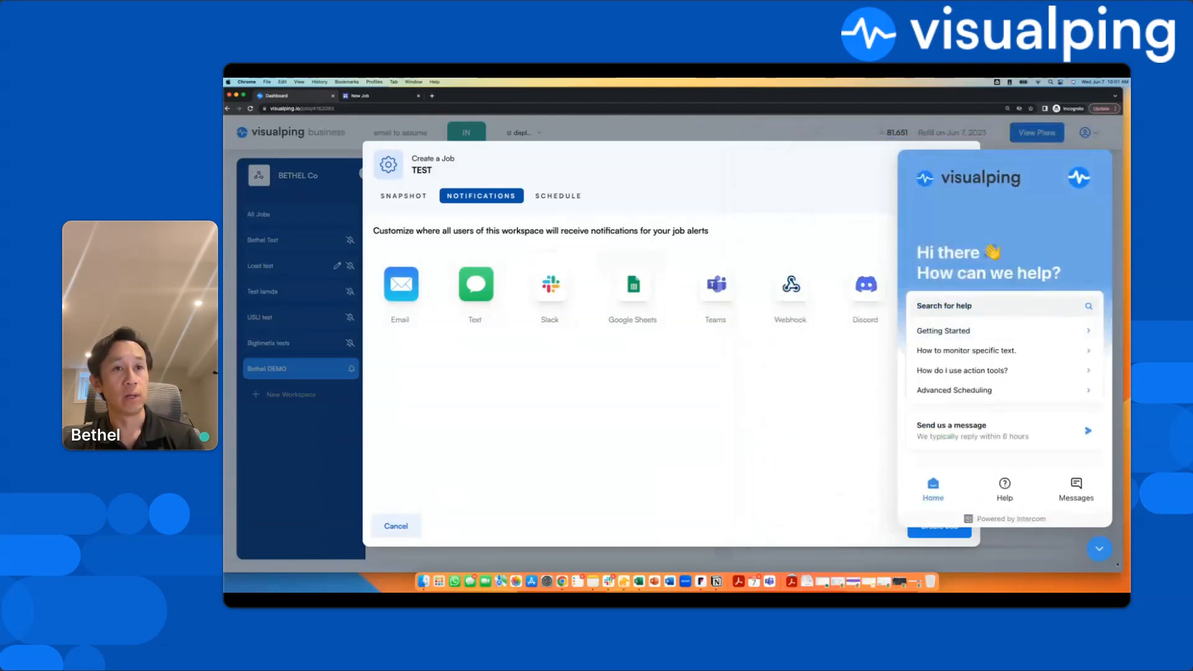
click(1099, 549)
Go to the job's advanced scheduling and limit its checks to work days, during work hours
click(404, 273)
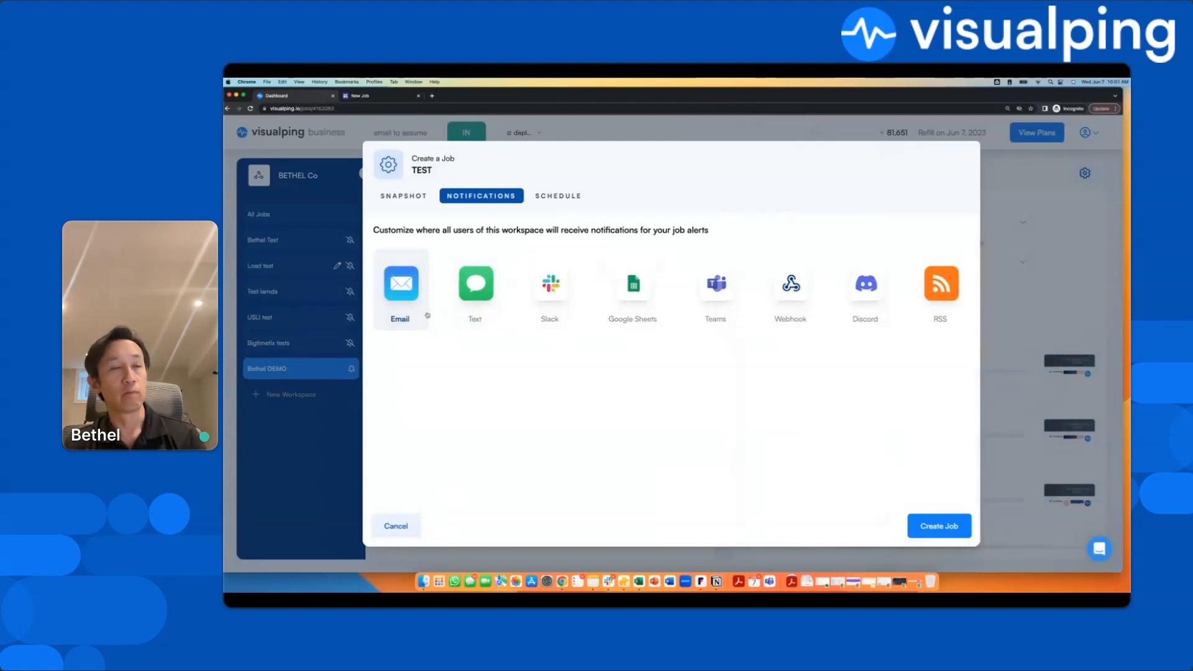
click(560, 198)
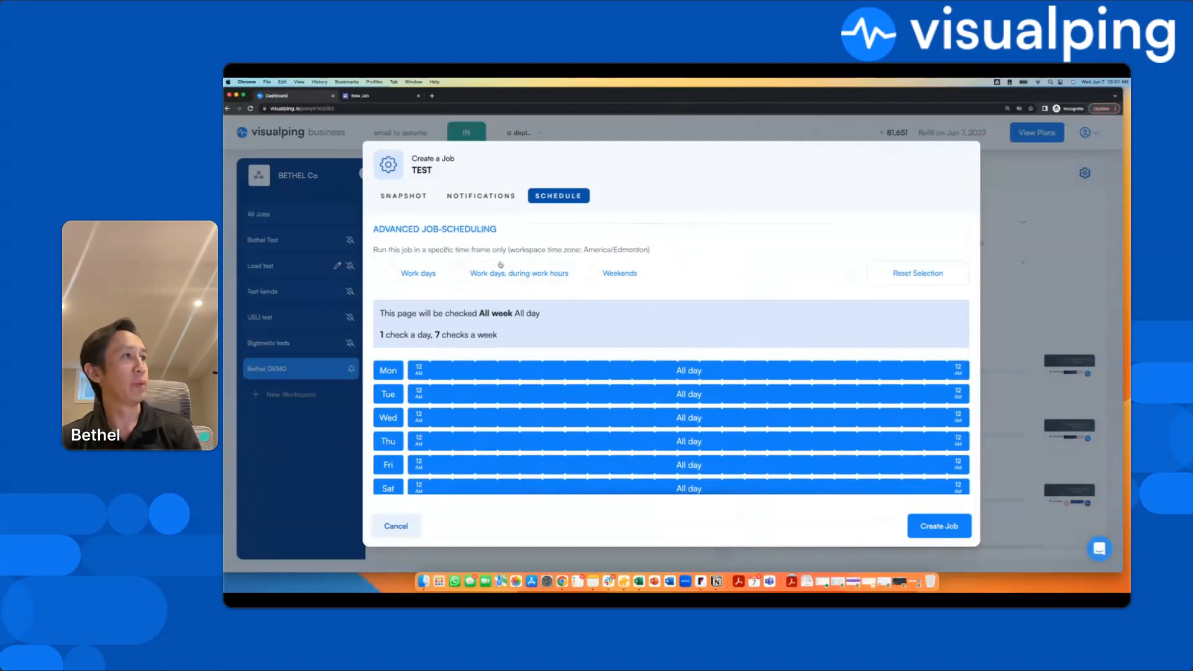
click(417, 274)
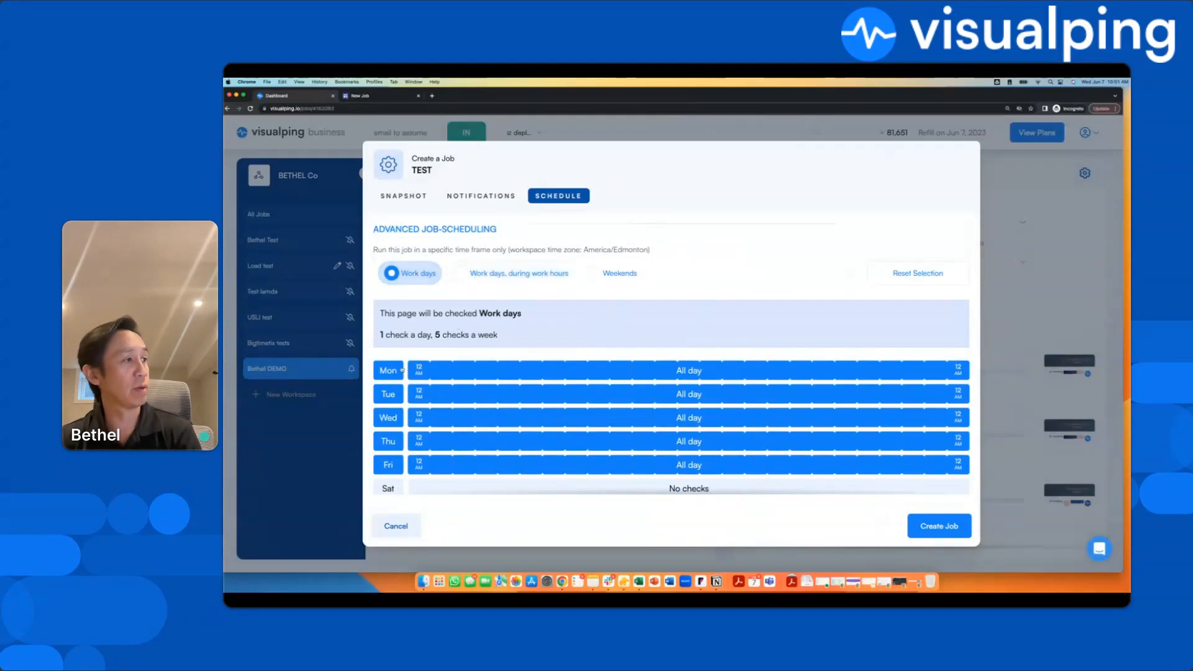
scroll(402, 370, down, 1)
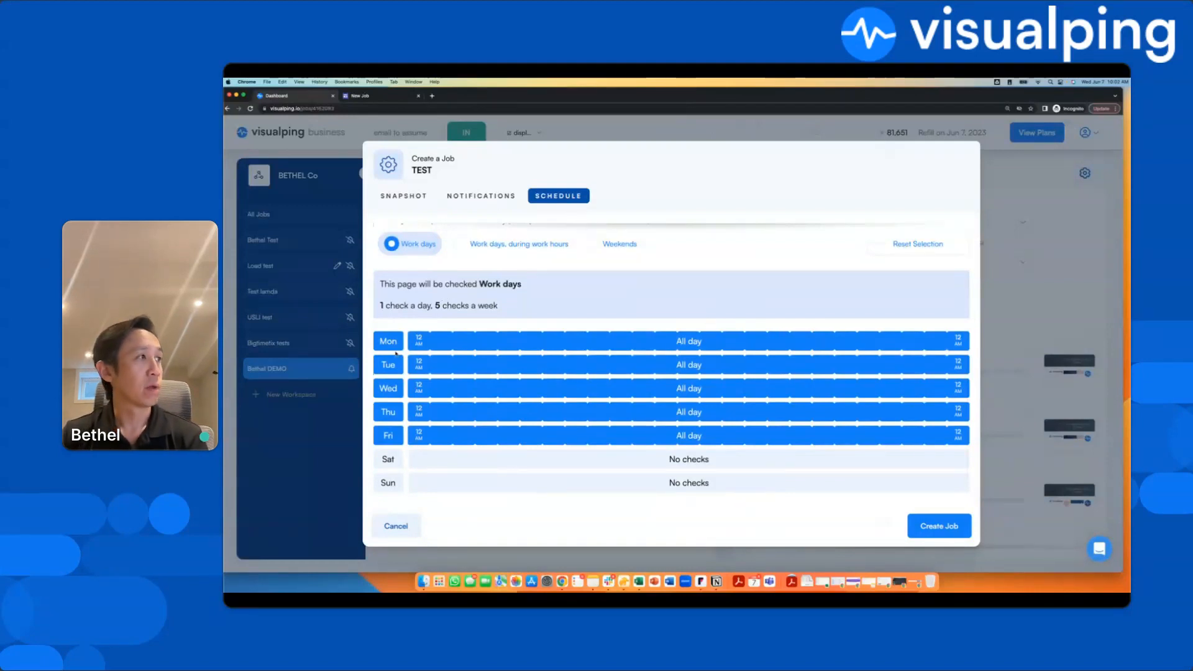
click(477, 244)
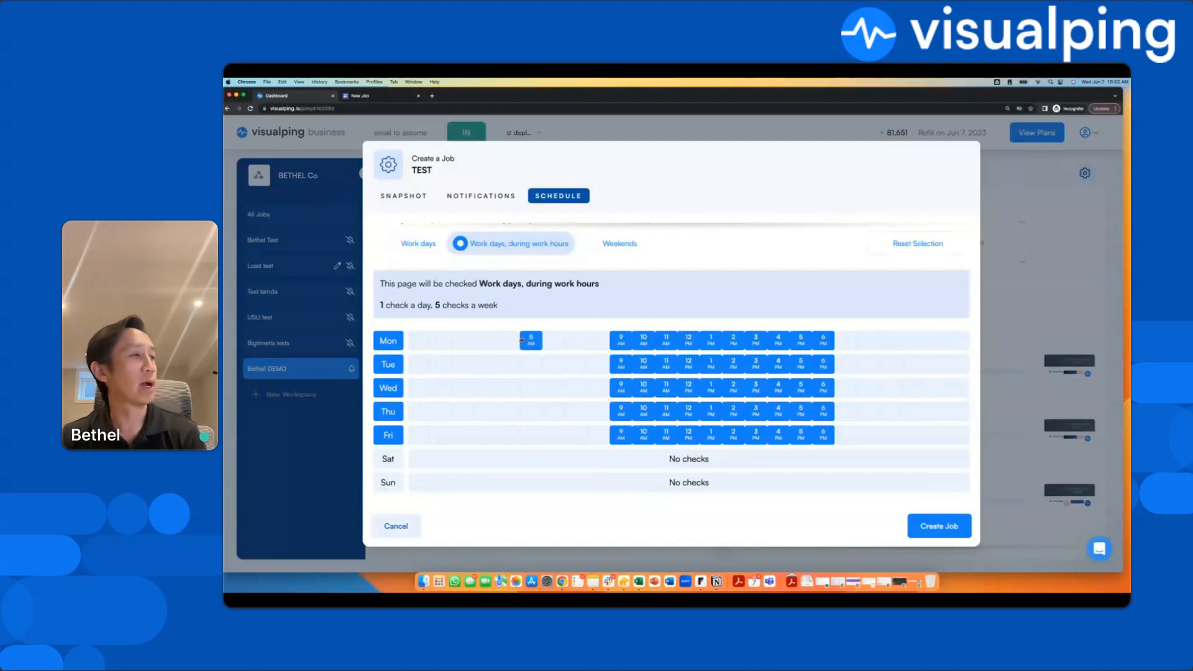
Set the Monday to Friday check window to 7 PM to 12 AM and create the job
drag(533, 343, 604, 343)
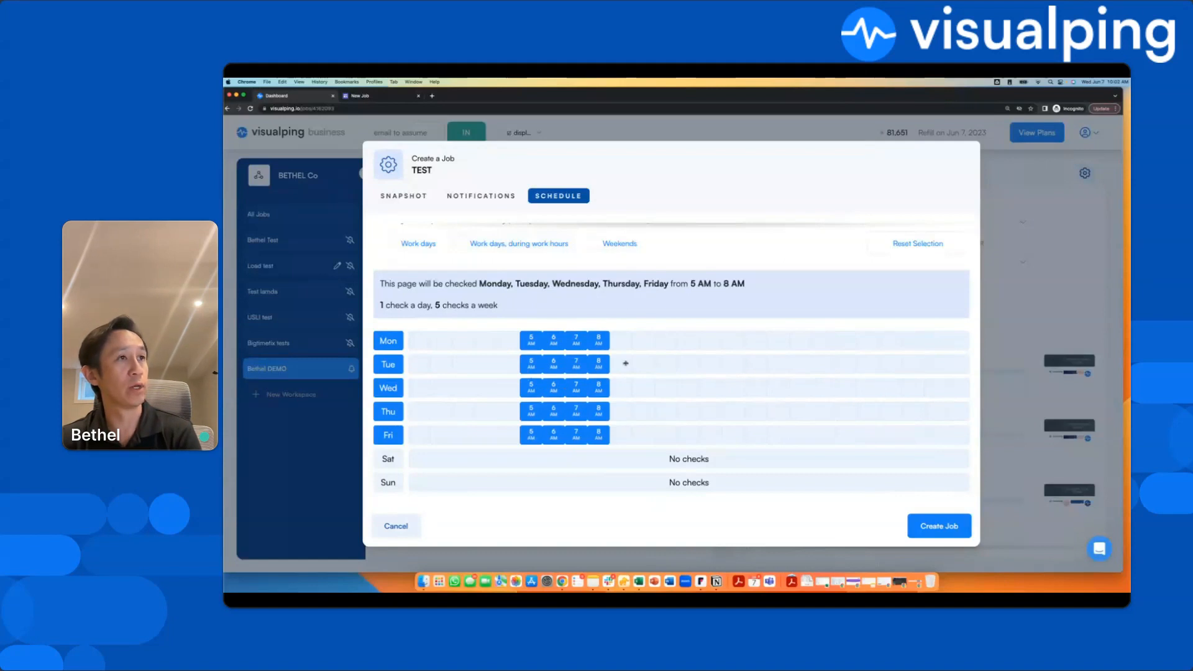
click(826, 340)
drag(845, 341, 943, 356)
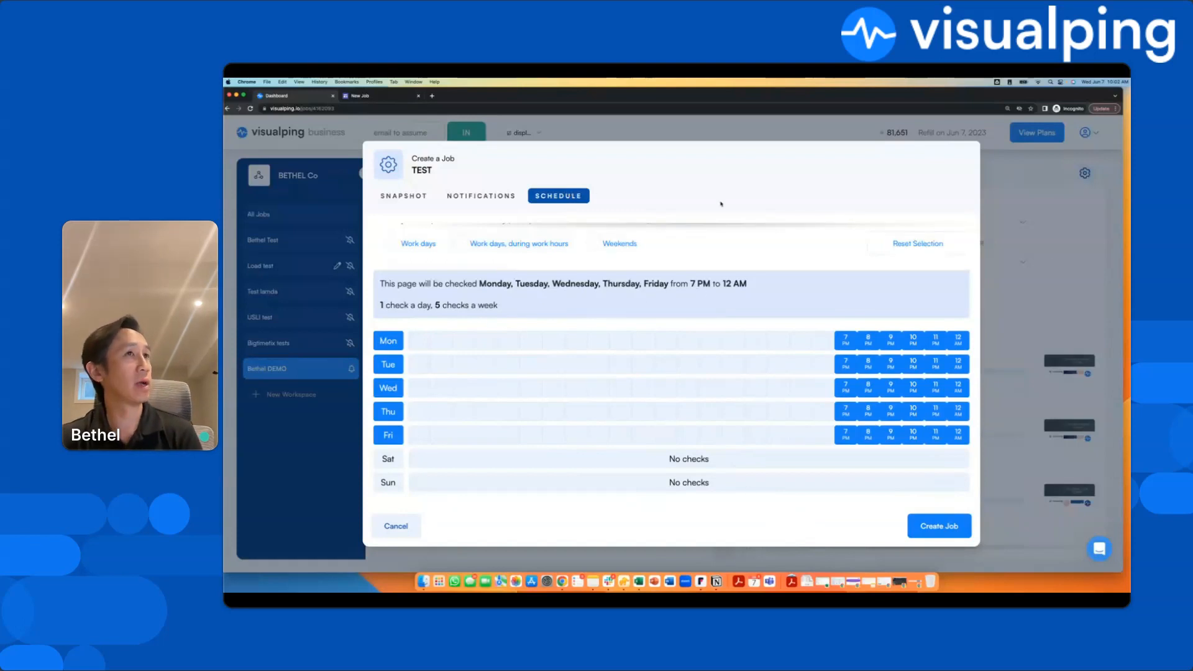
click(930, 529)
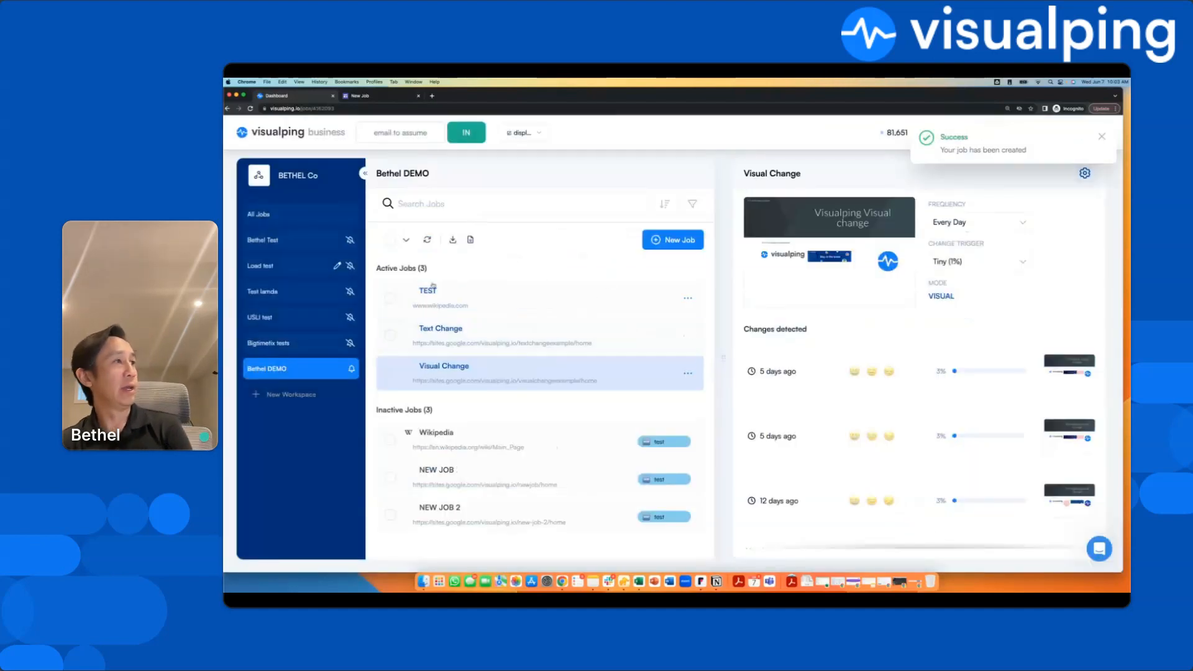
View the details of the TEST job, compare with the Text Change job, and return to TEST
click(488, 297)
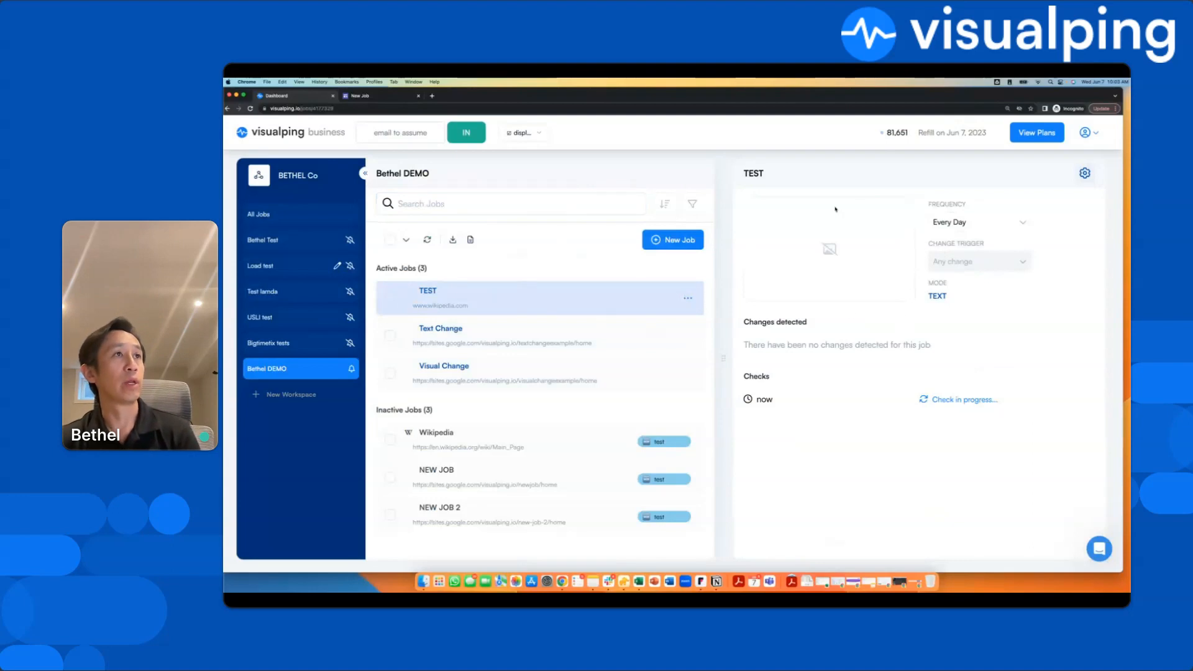
click(669, 334)
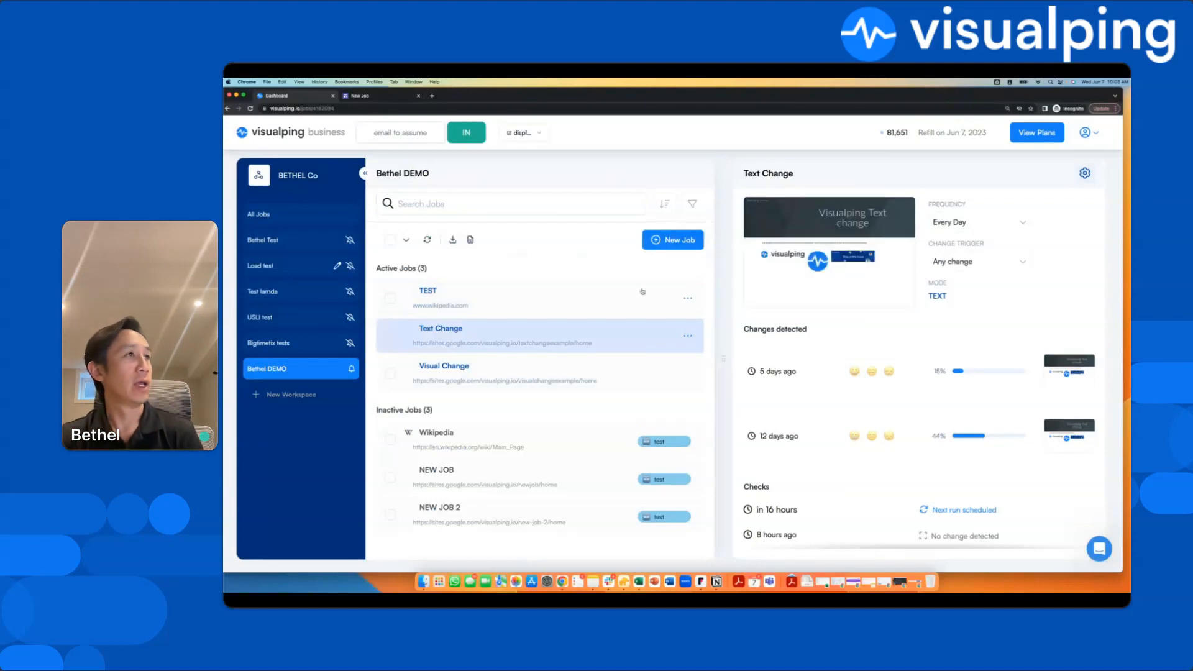
click(674, 298)
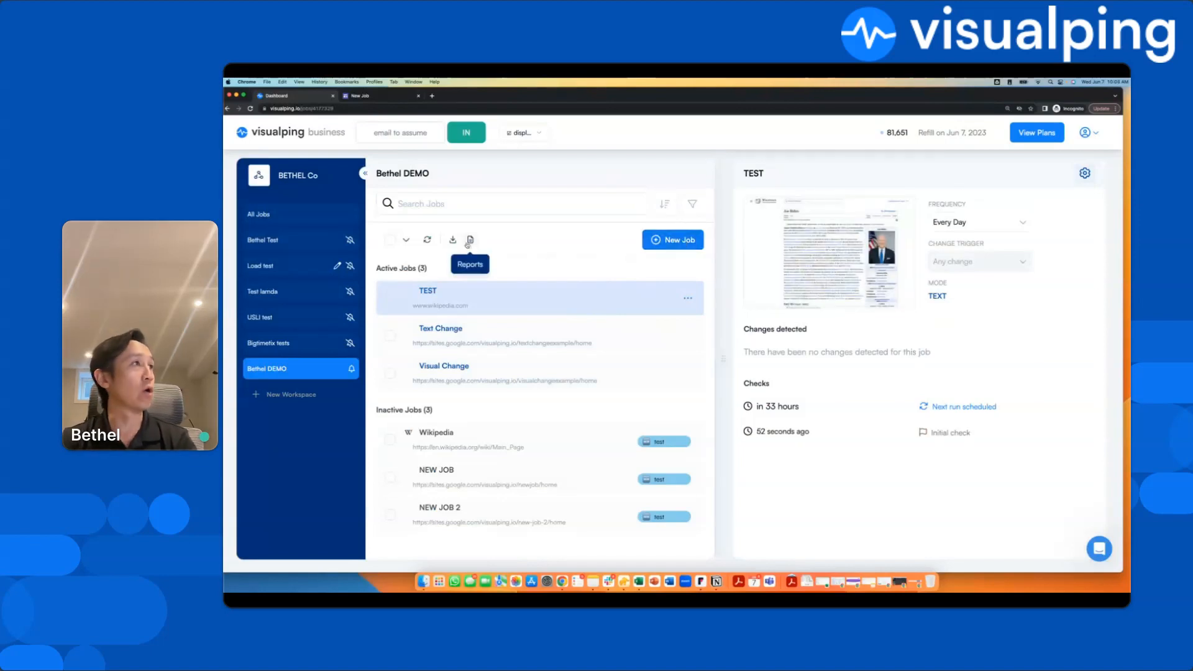
mouse_move(869, 303)
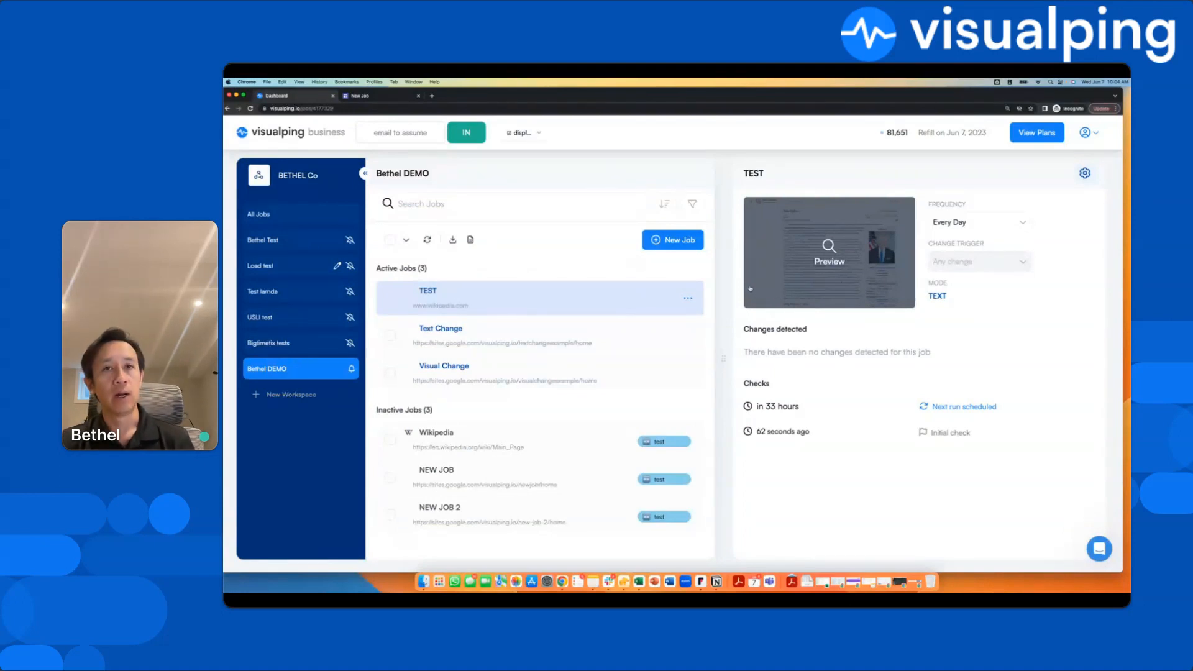
Start creating multiple jobs at once and activate the input area for page URLs and descriptions
click(451, 242)
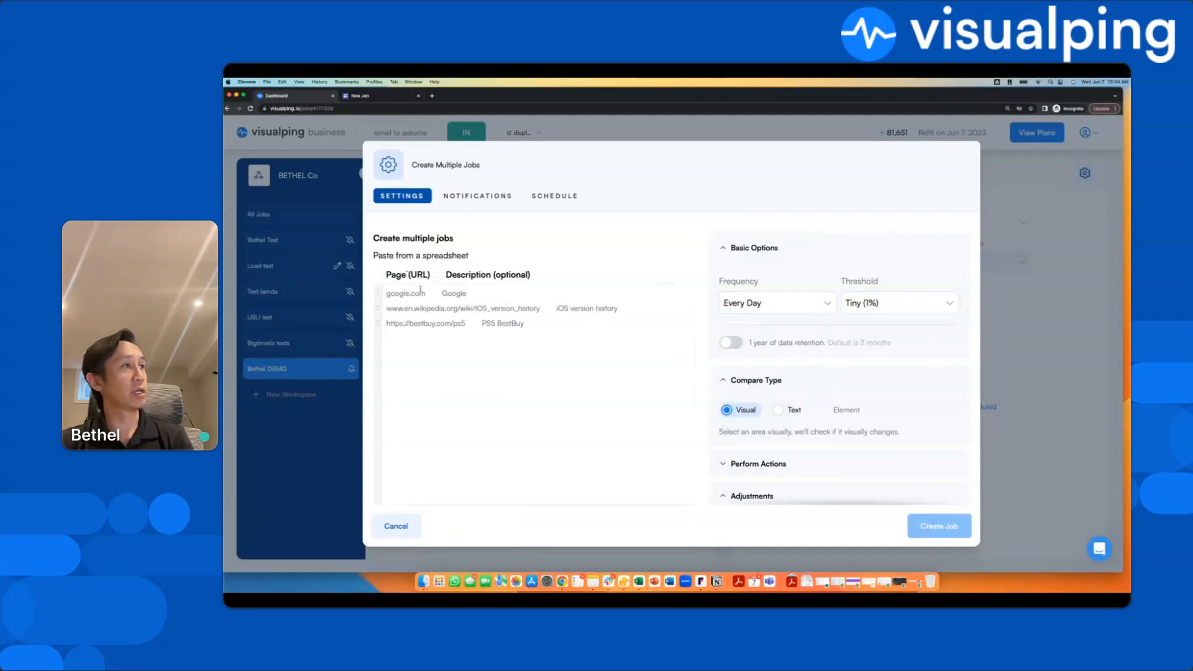
click(431, 291)
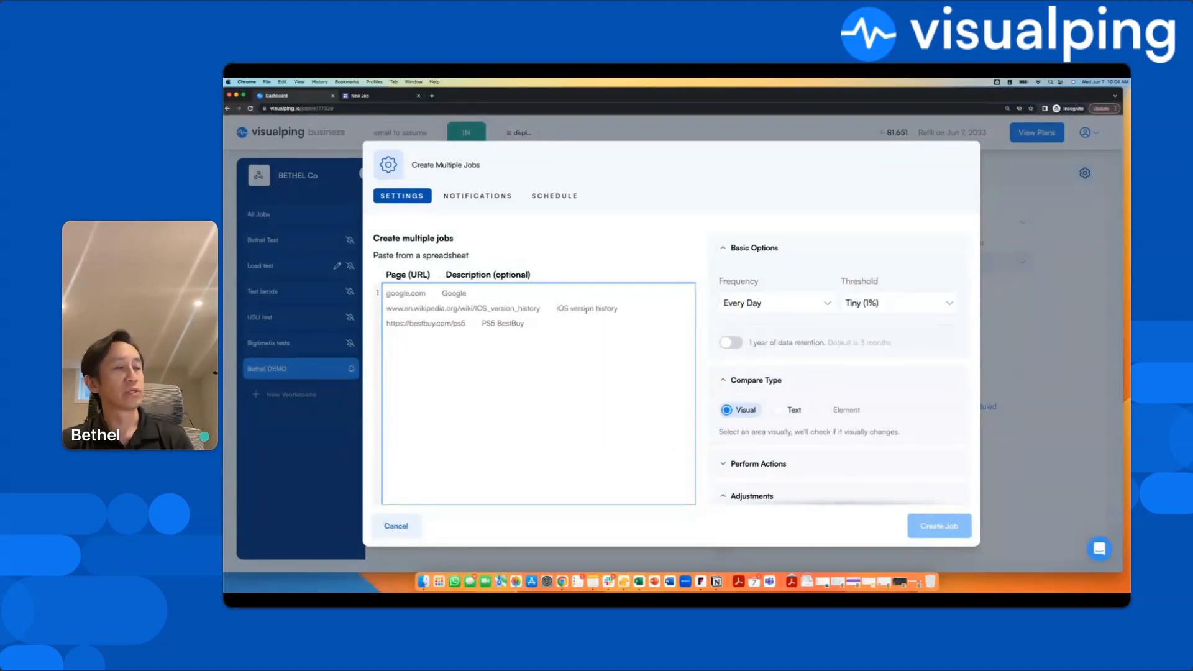
scroll(760, 325, down, 1)
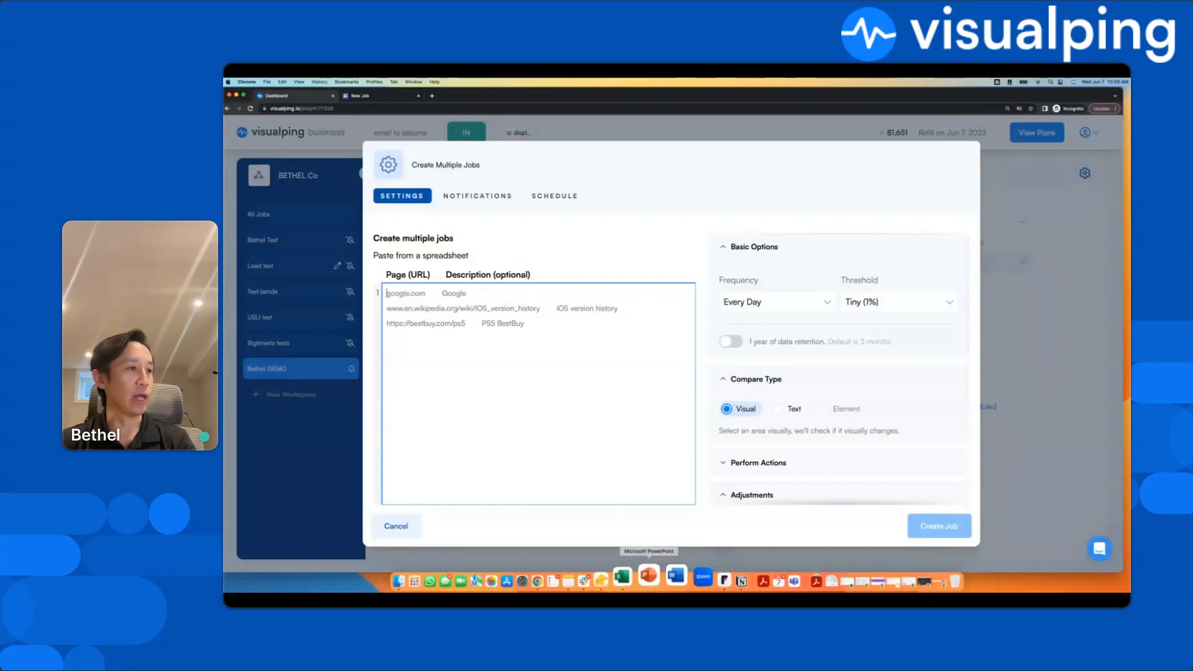
Switch to the Webinar DEMO Script workbook in Excel and copy the three URL and description rows, A2:B4, from the Bulk Load sheet
click(648, 577)
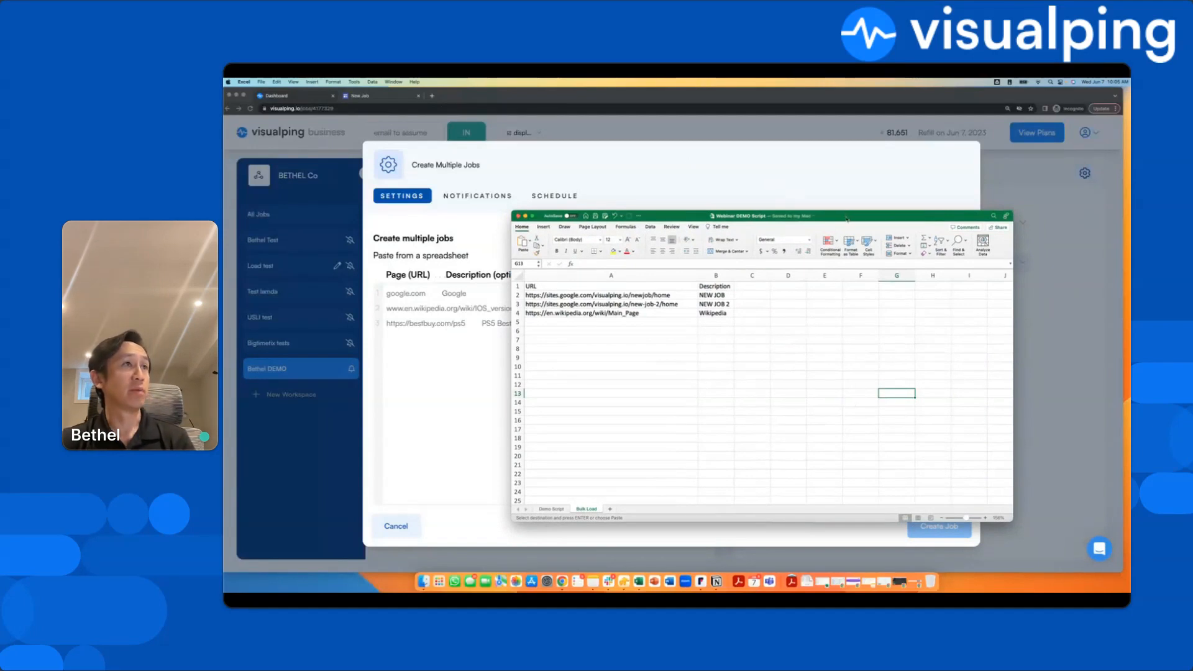
drag(847, 218, 934, 304)
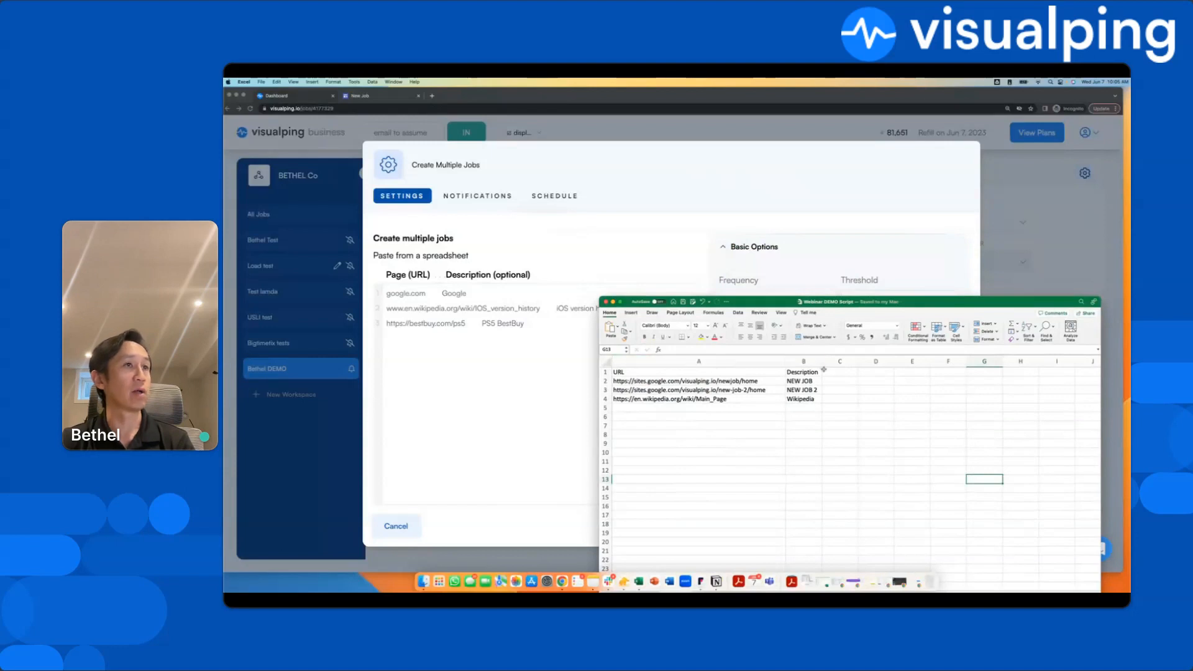
scroll(851, 409, down, 1)
scroll(738, 415, up, 1)
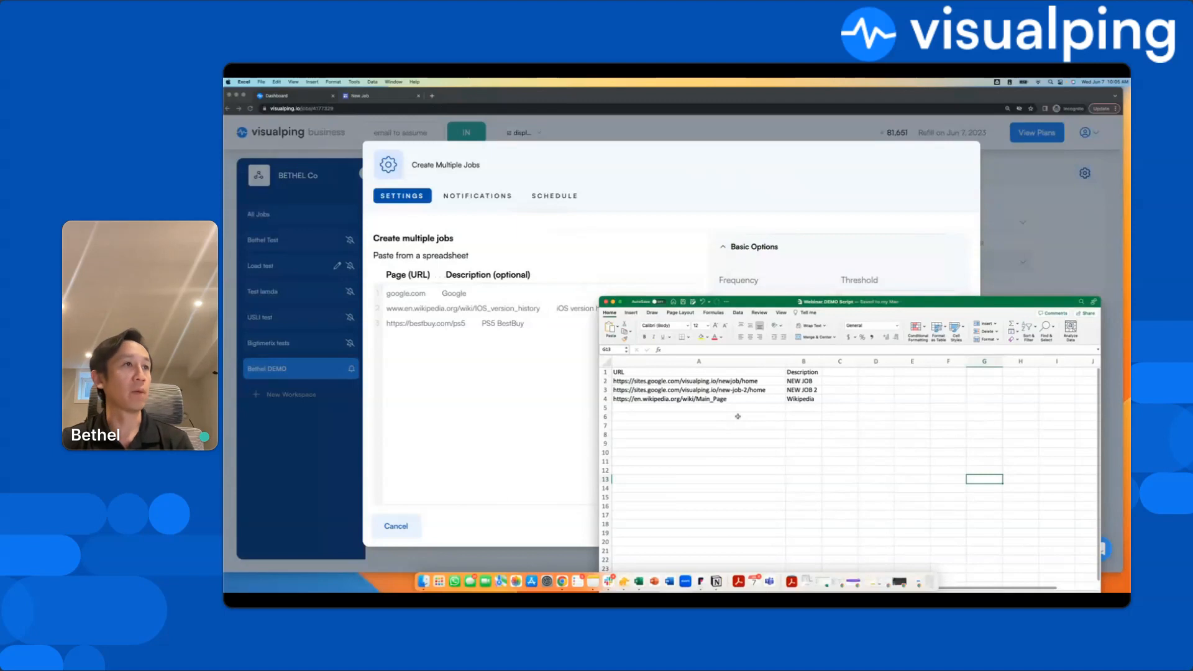
drag(737, 379, 801, 397)
key(super+c)
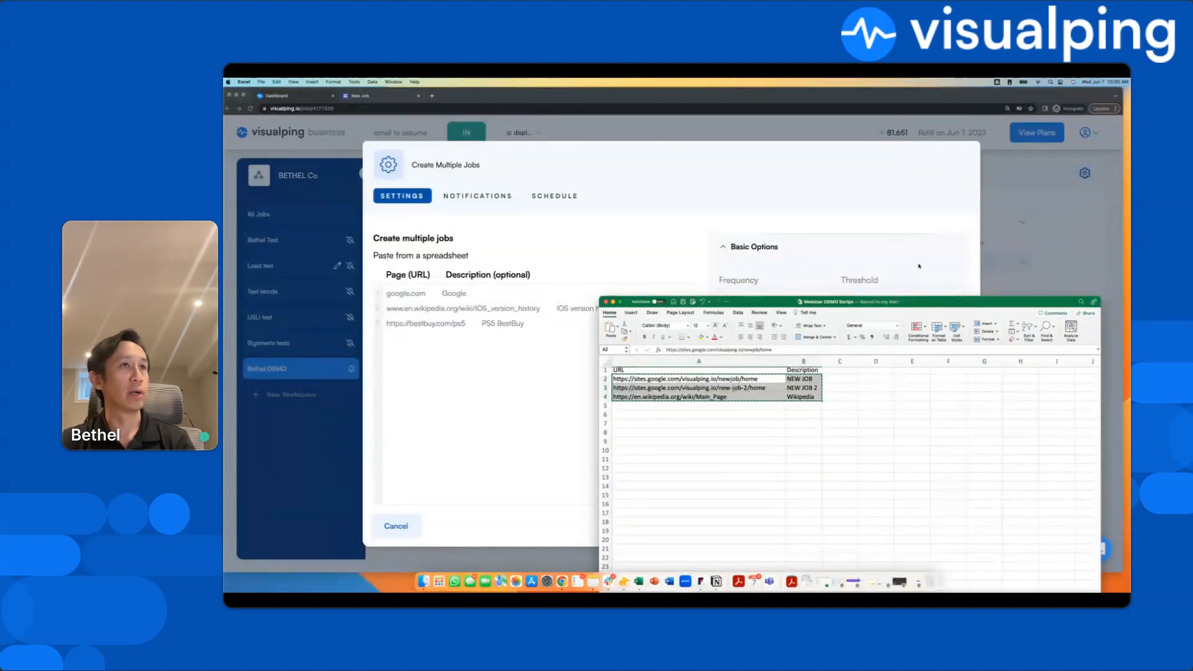
Return to Visualping, paste the copied rows into the multiple-jobs list, and set the compare type to Text
click(591, 316)
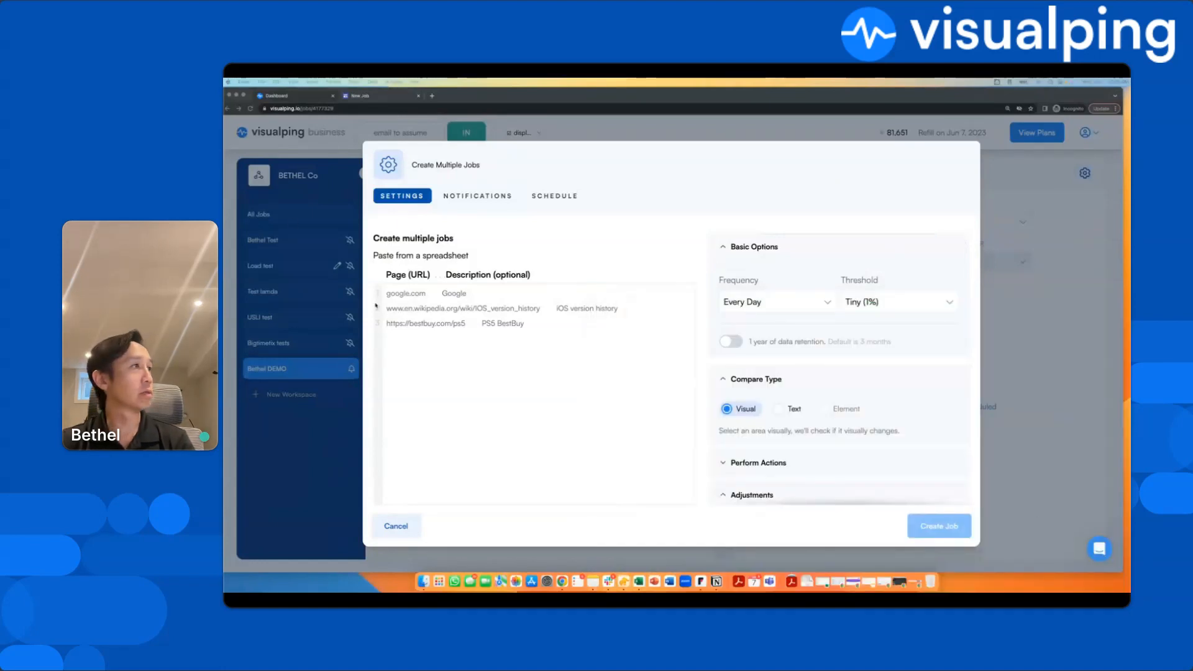
click(427, 305)
key(super+v)
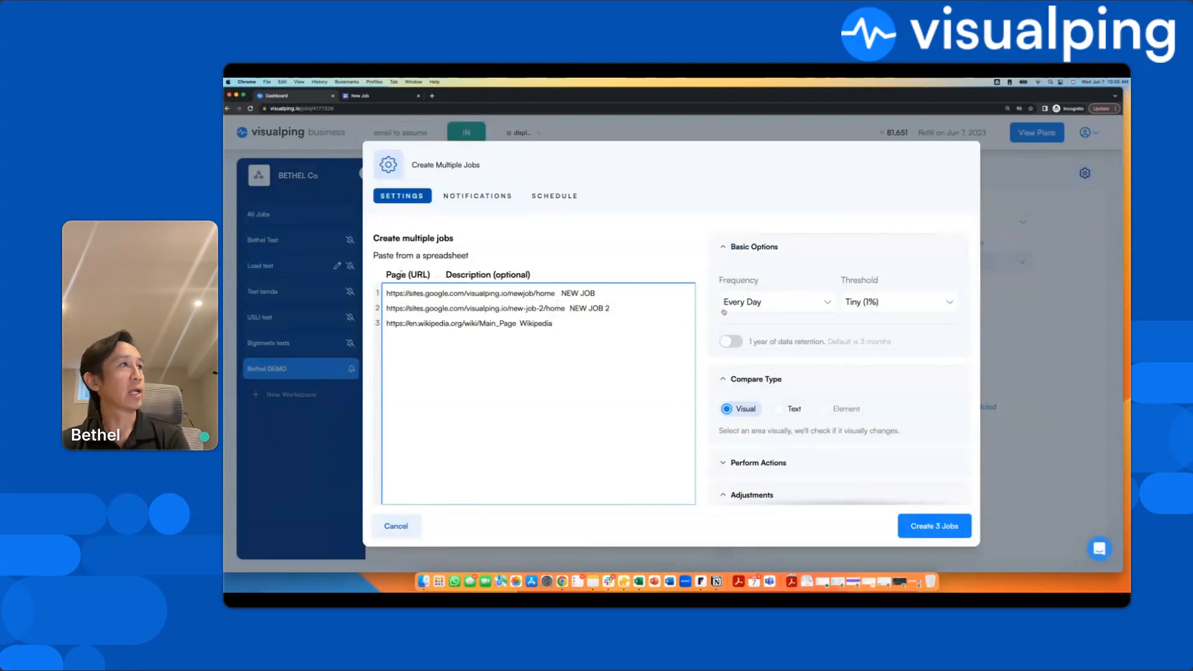
click(781, 410)
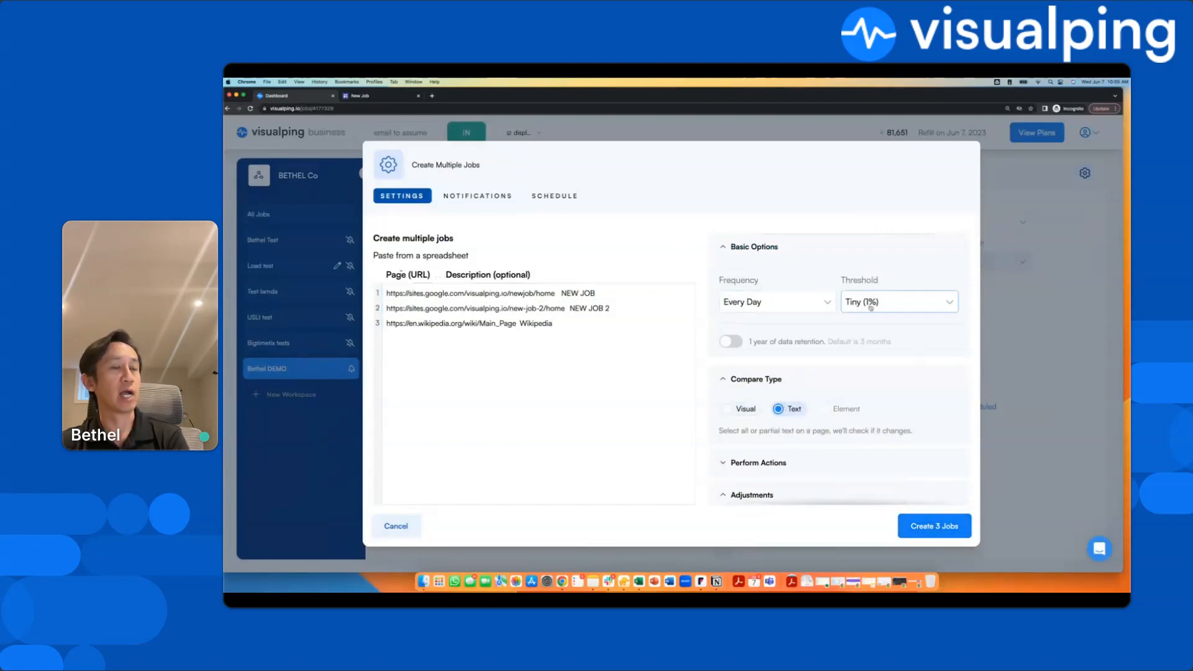
Review the remaining compare and adjustment settings, leave them at their defaults, and create the three jobs
scroll(815, 440, down, 3)
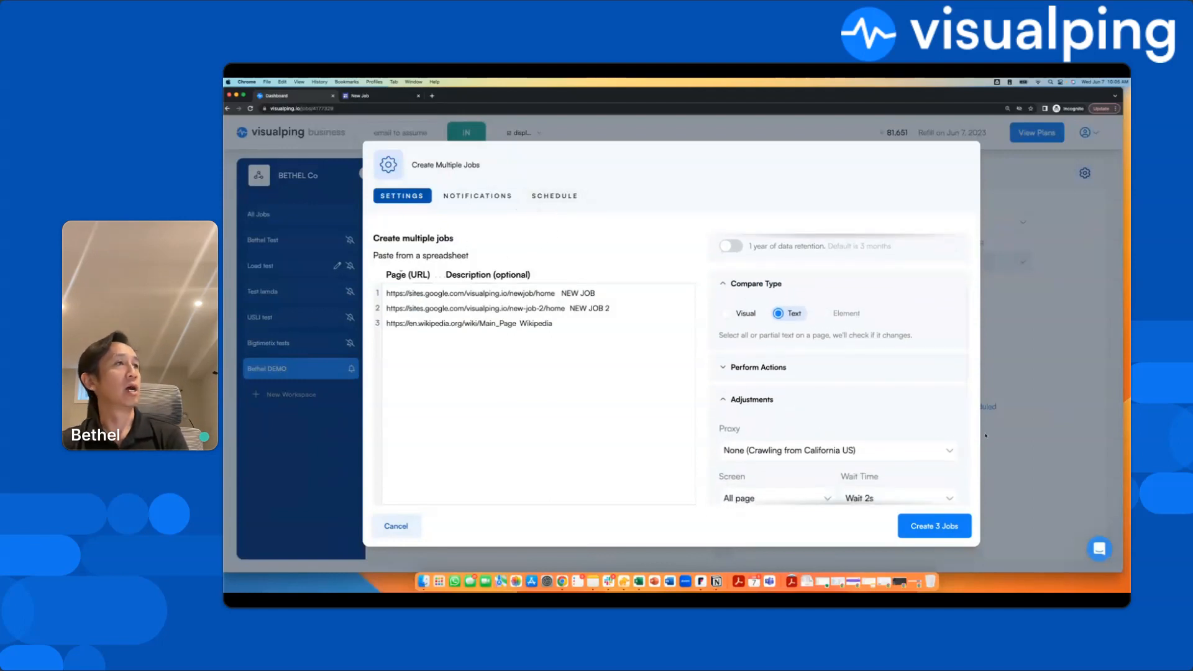
scroll(879, 424, down, 3)
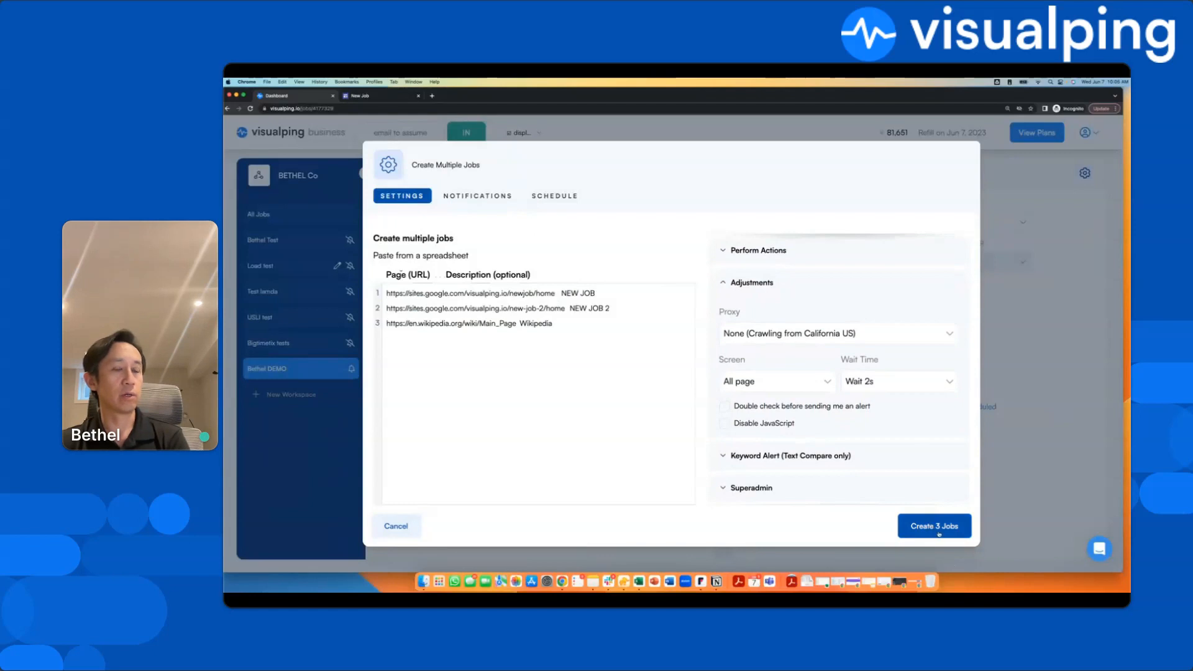
click(938, 527)
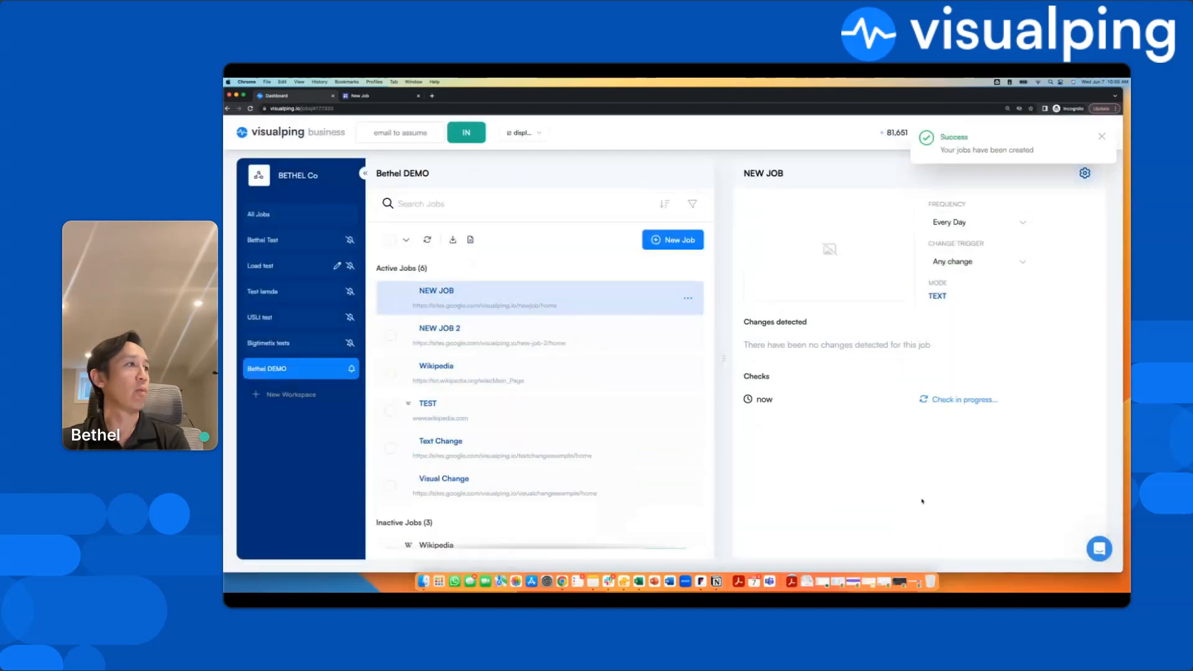
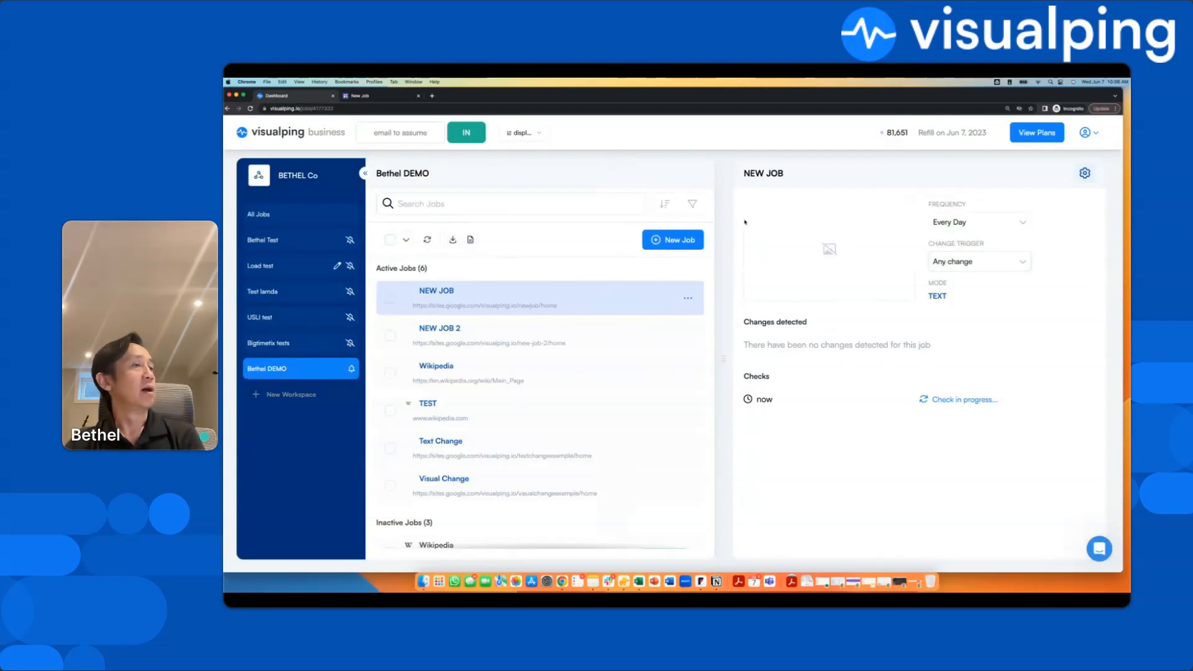
Select every job in the current workspace, both active and inactive
click(407, 241)
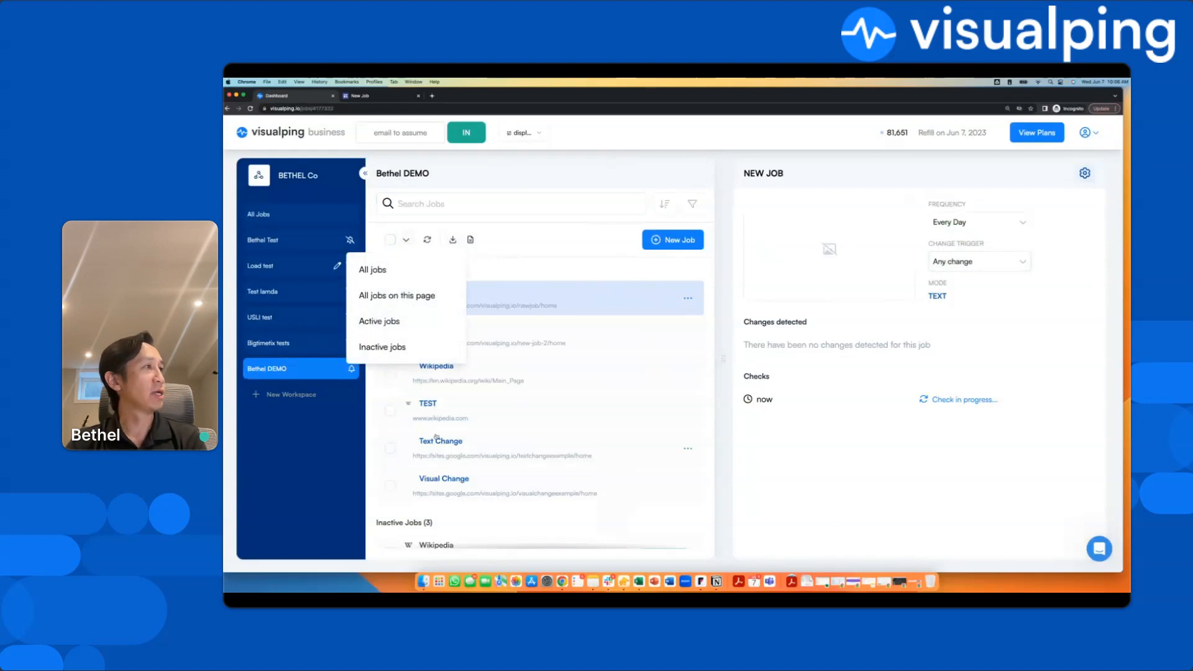
click(413, 297)
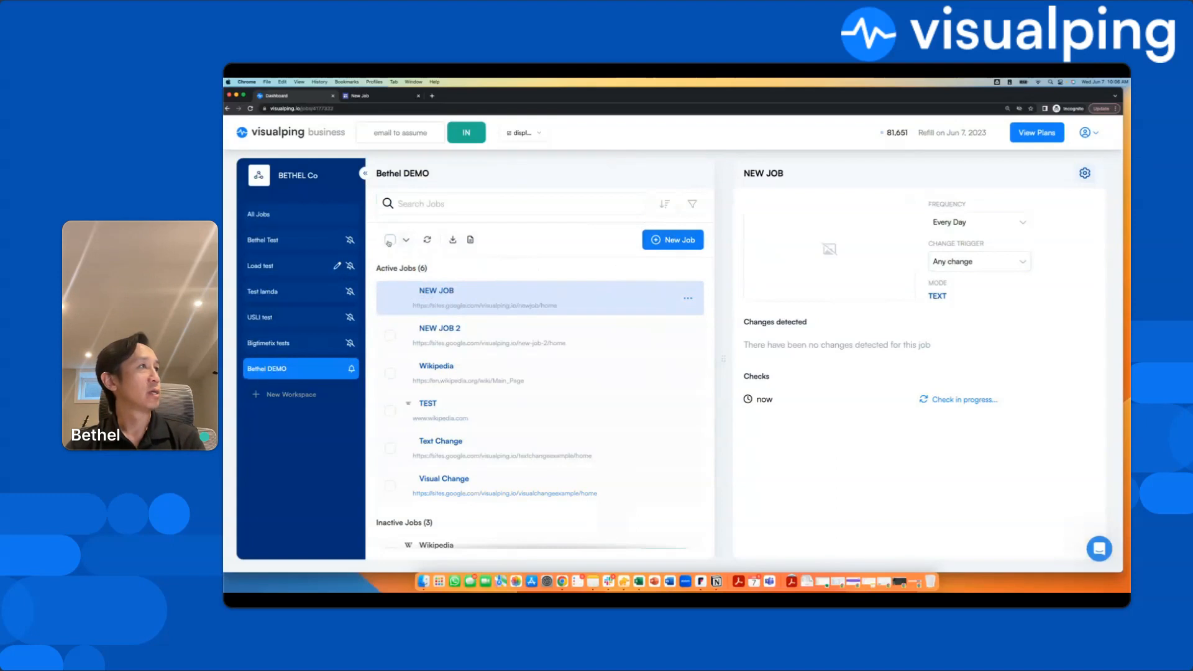
click(389, 240)
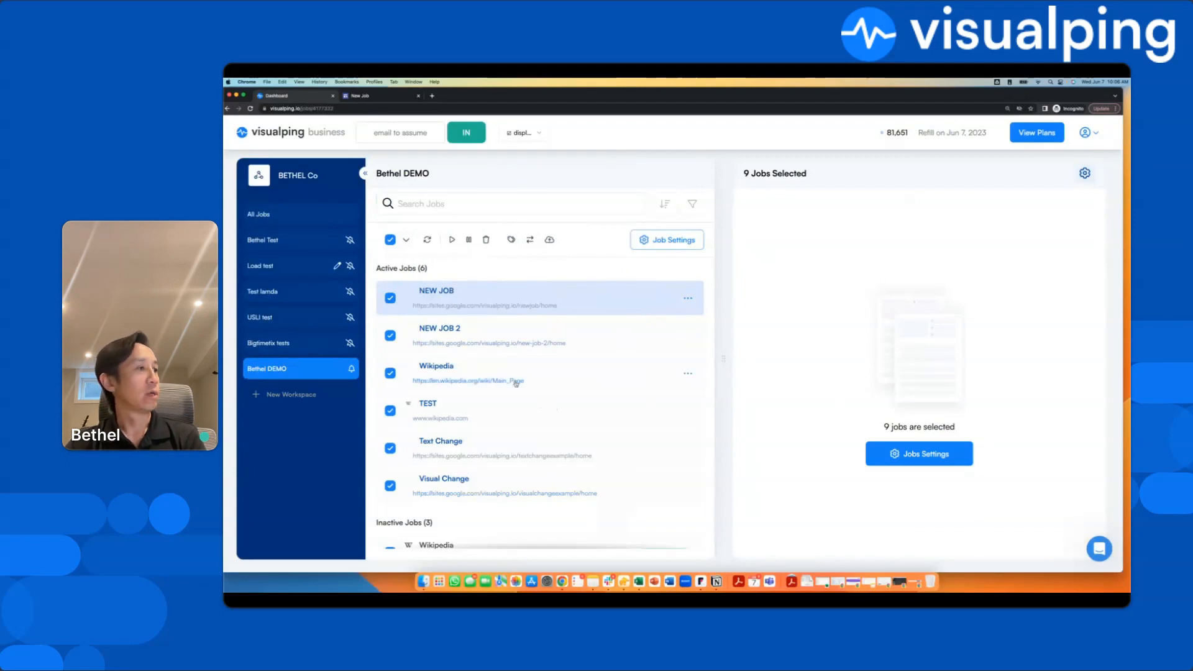
scroll(504, 429, down, 3)
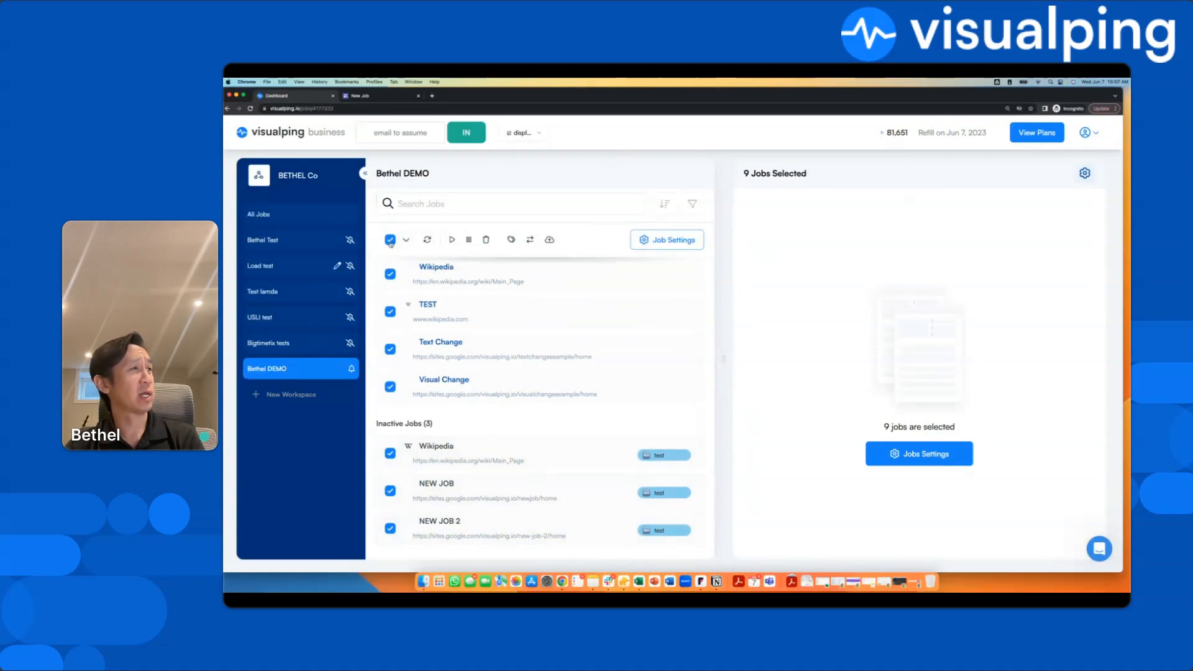
Select only the active jobs and save a check frequency of Every hour for all of them at once
click(406, 241)
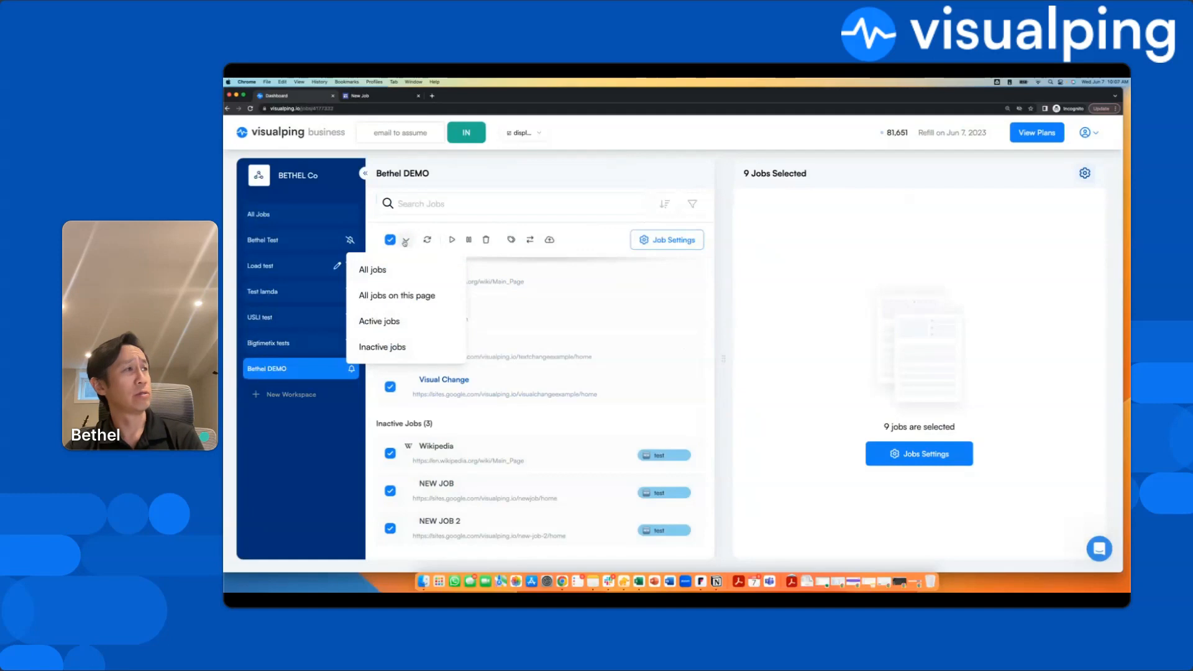
click(405, 320)
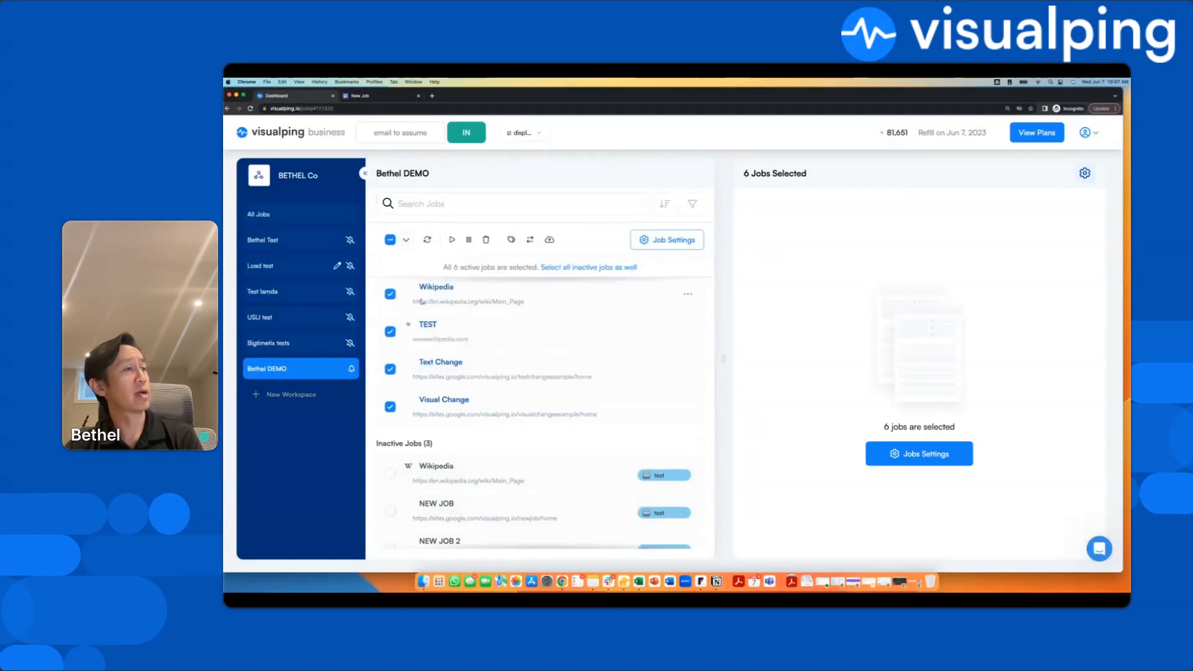
scroll(460, 314, up, 3)
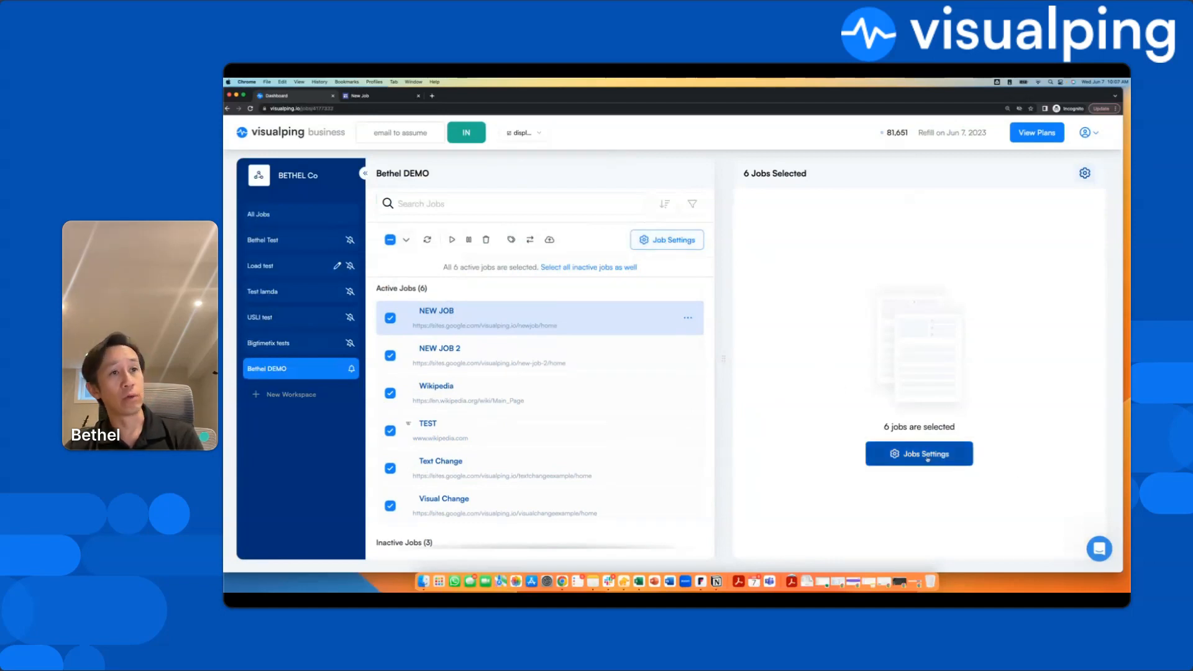
click(928, 459)
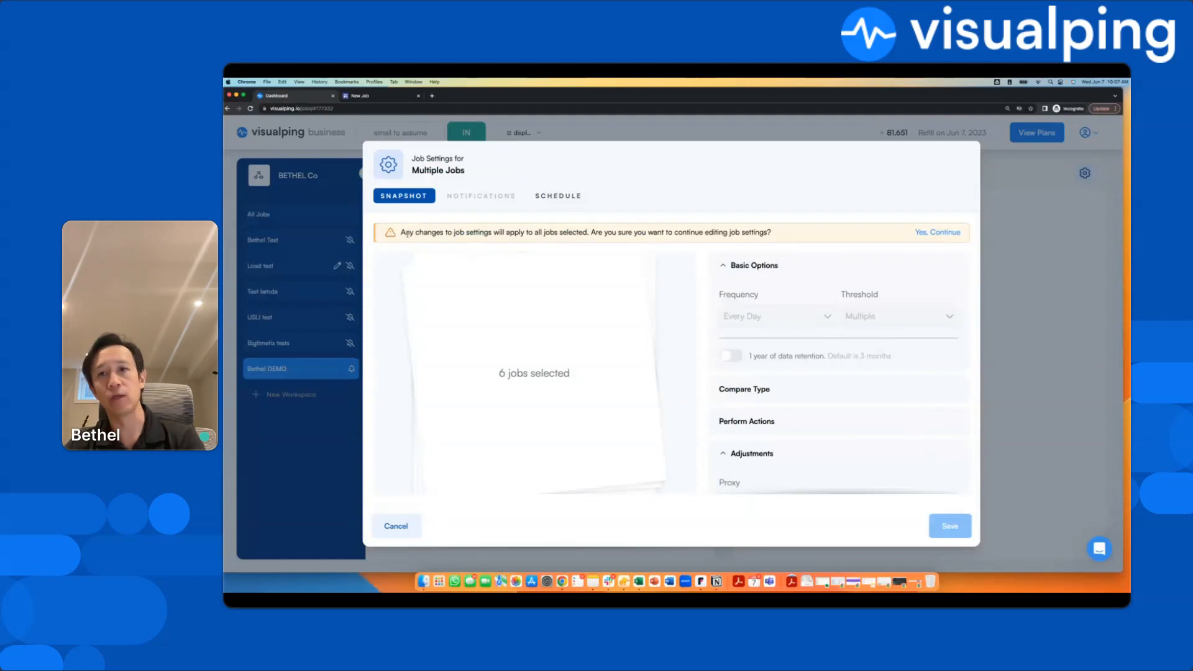
click(939, 233)
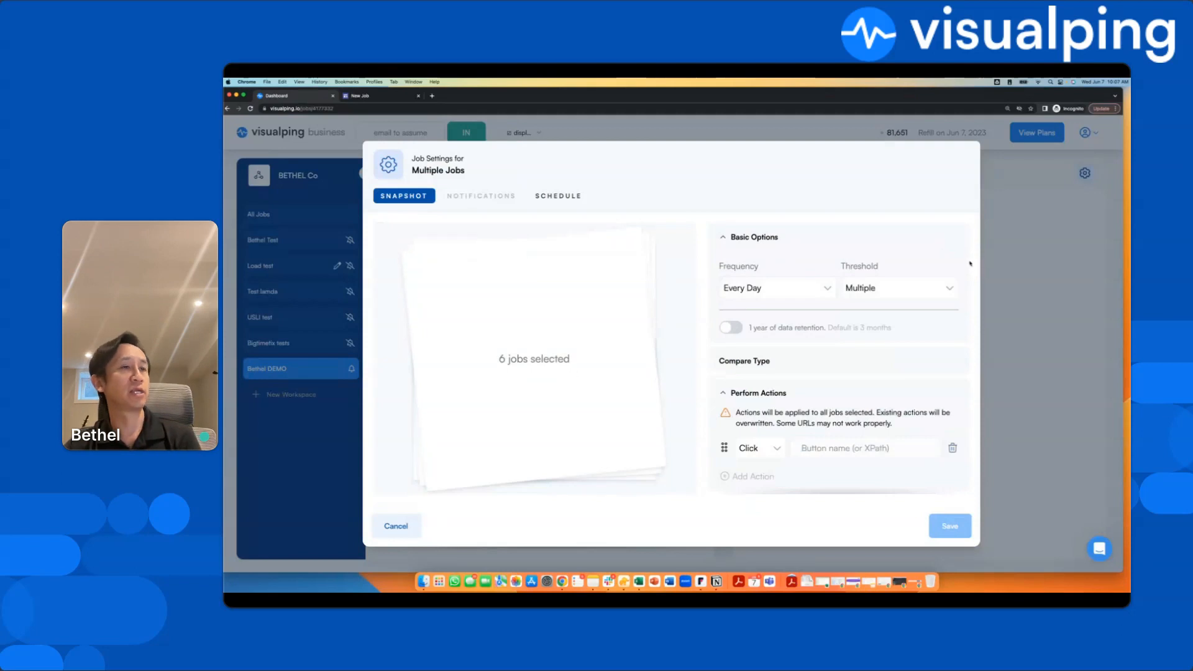
click(811, 292)
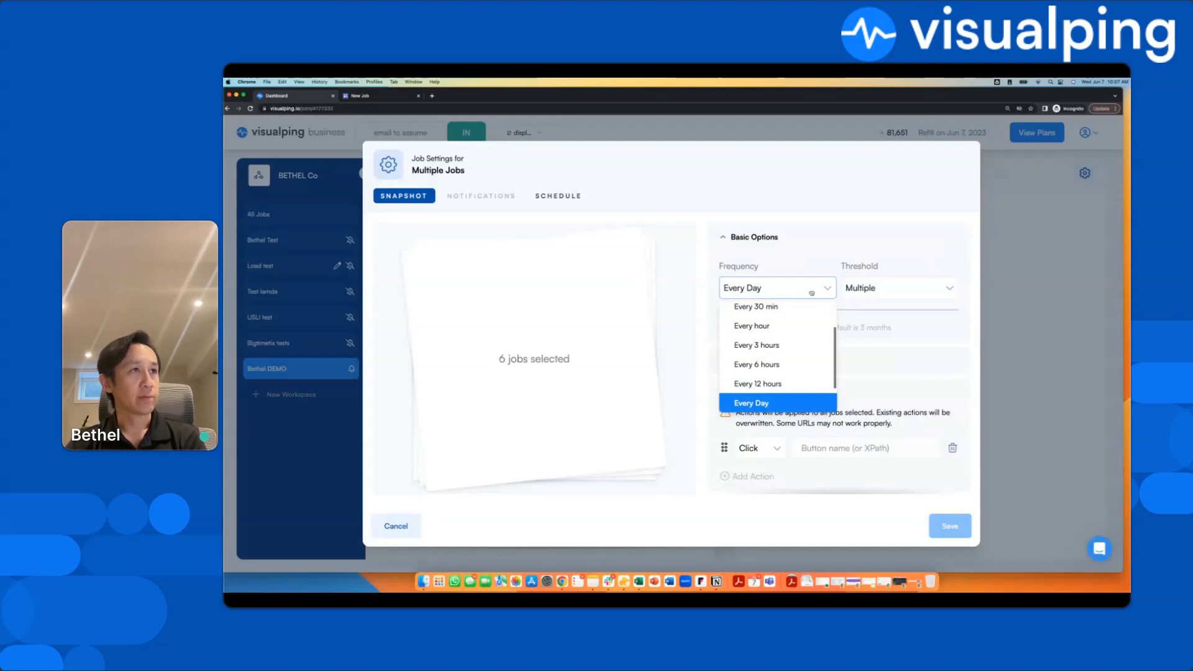
click(818, 326)
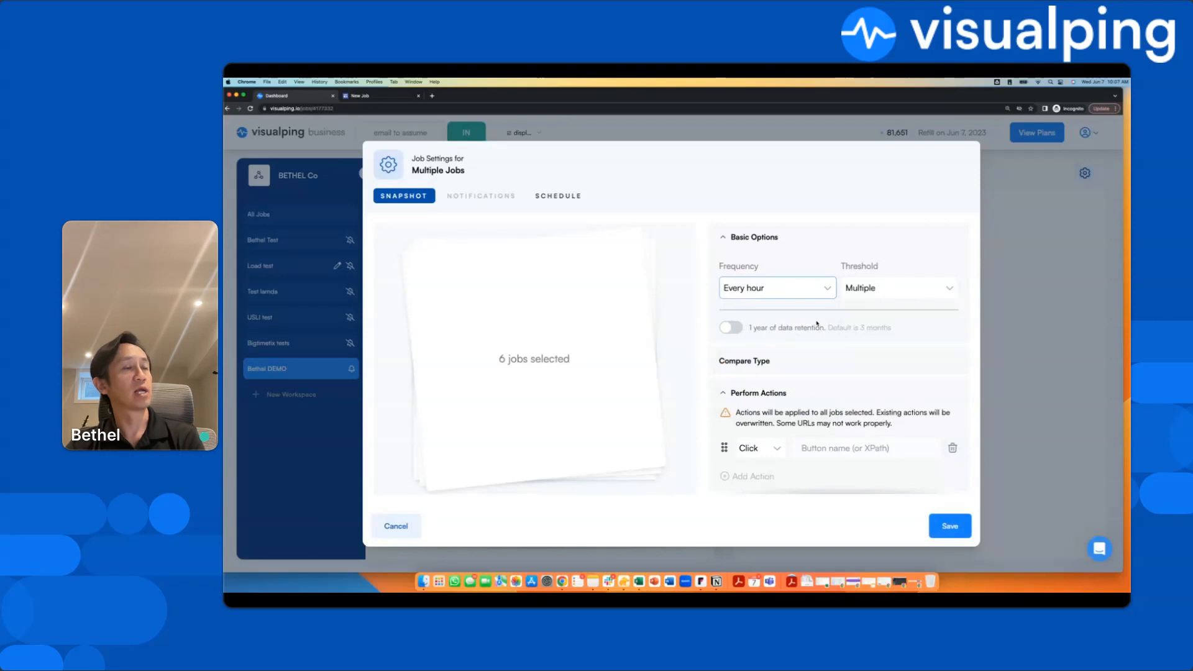
click(949, 525)
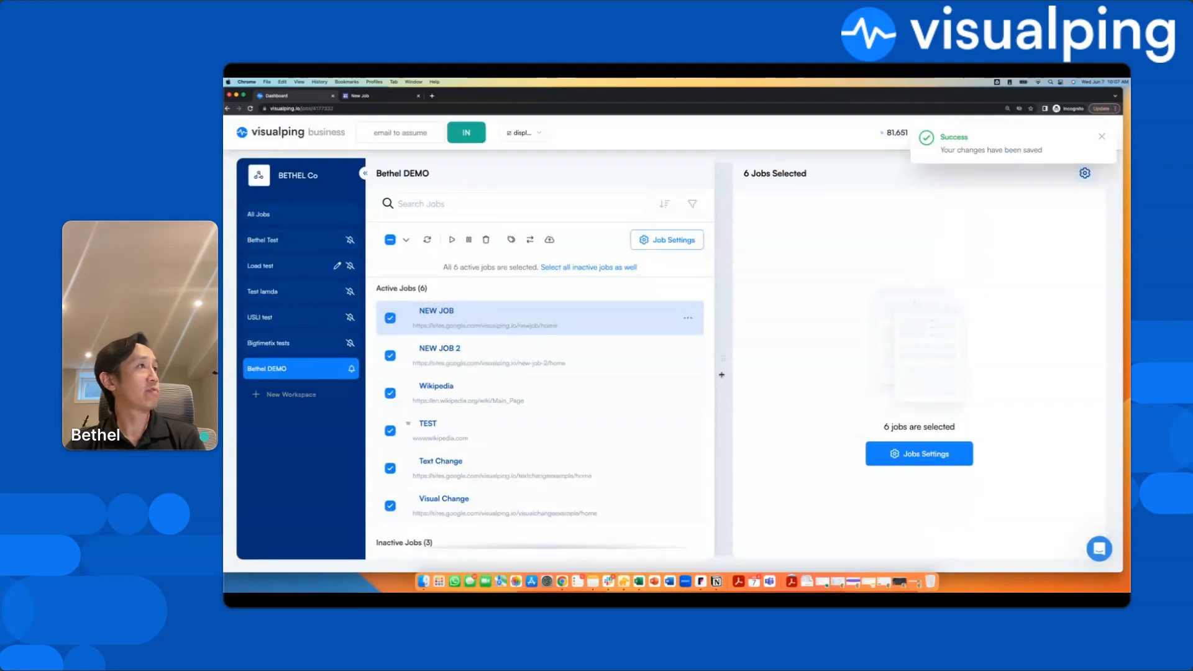
Check the frequency in the details of the Visual Change, NEW JOB, NEW JOB 2 and Wikipedia jobs
click(635, 343)
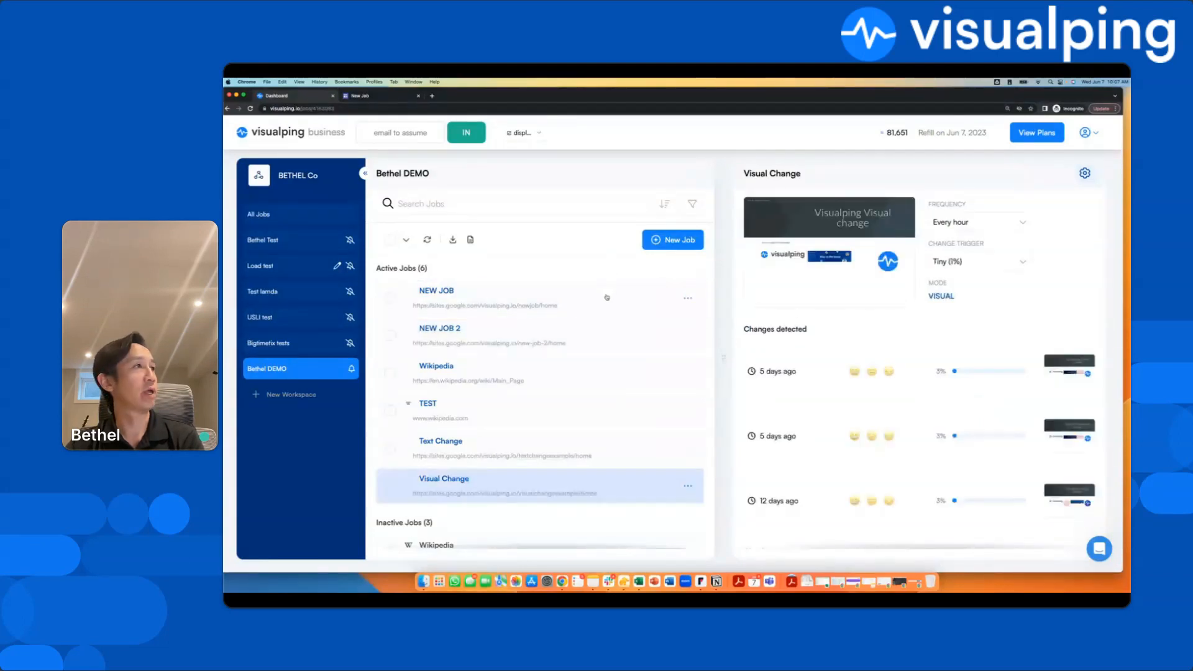
click(607, 297)
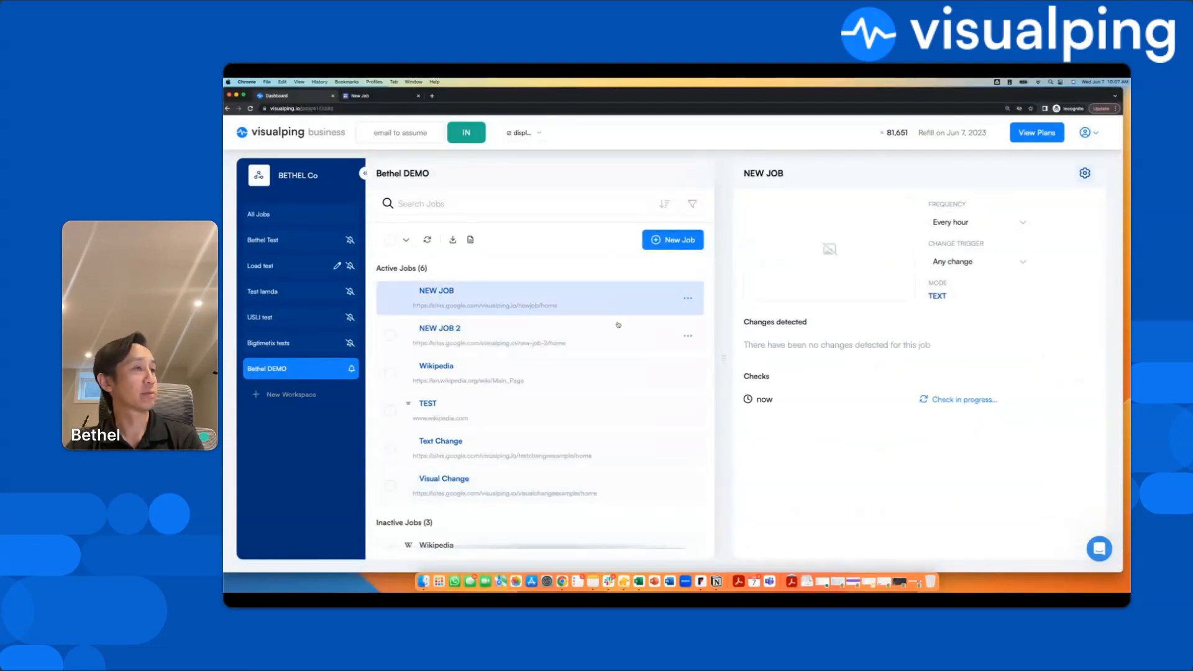
click(617, 325)
scroll(621, 342, down, 1)
click(622, 351)
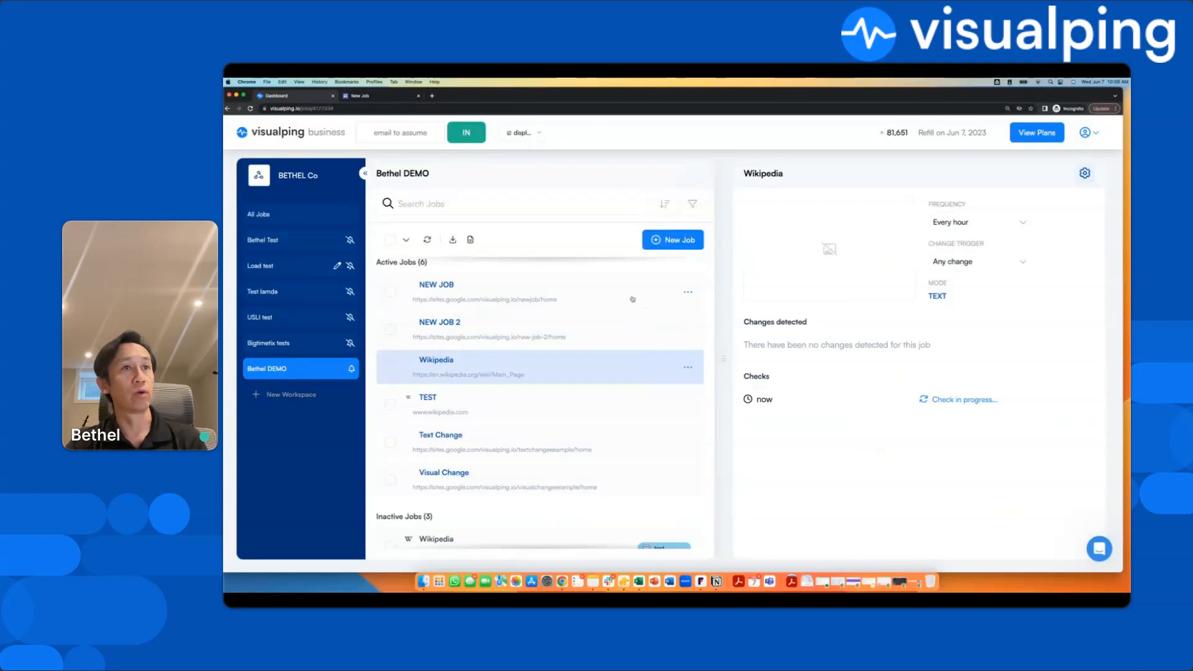
Select the active NEW JOB, NEW JOB 2 and Text Change jobs and trigger an immediate check on them
click(389, 240)
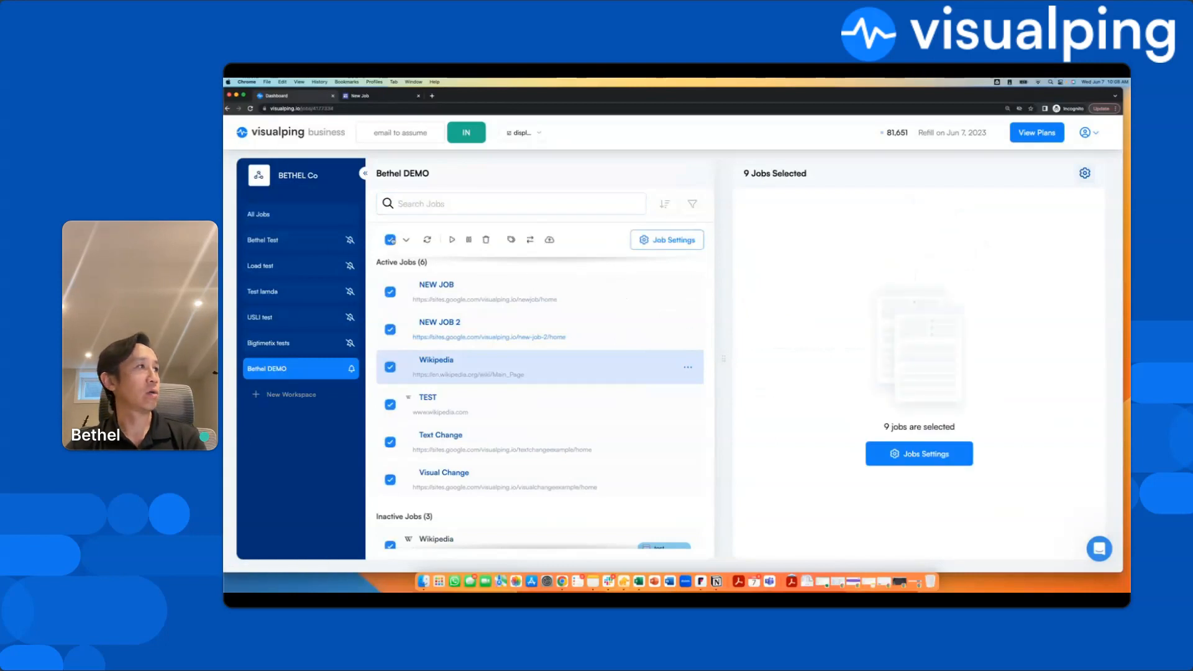
click(390, 239)
click(389, 292)
click(390, 329)
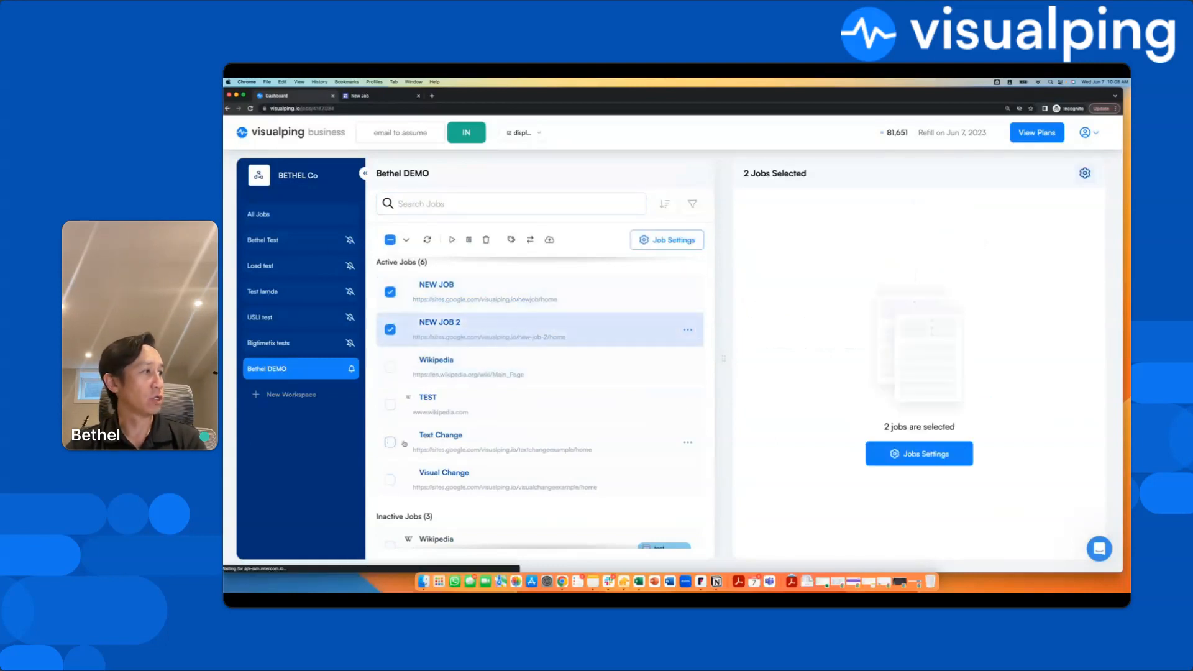
click(391, 443)
click(668, 240)
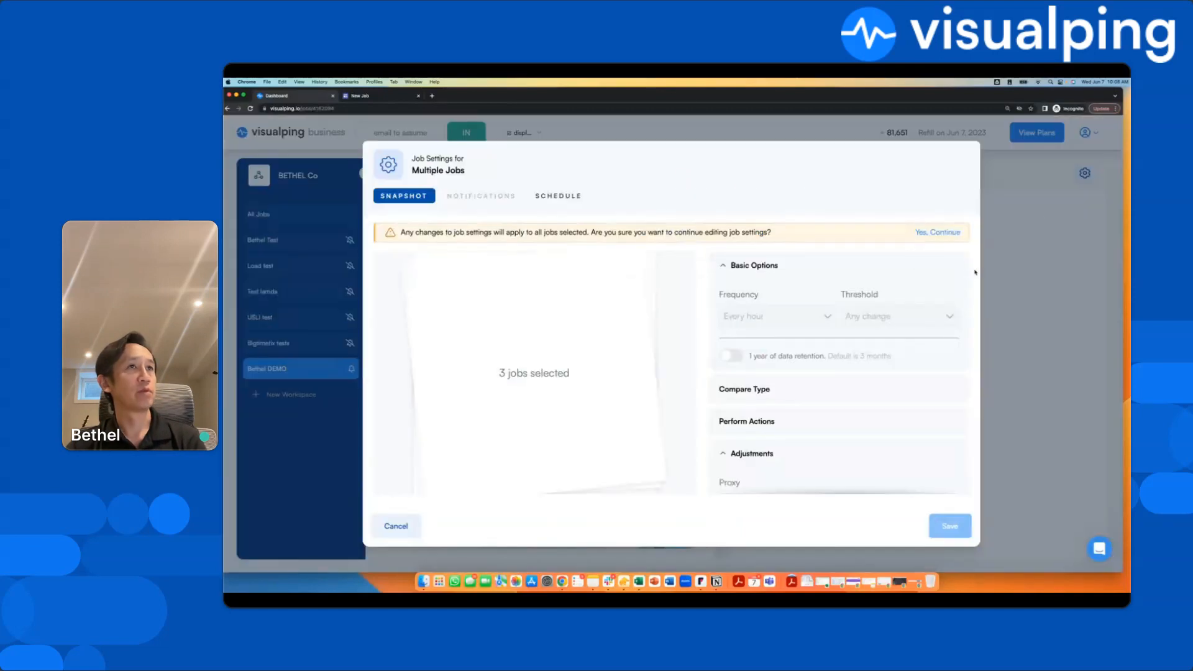
click(412, 530)
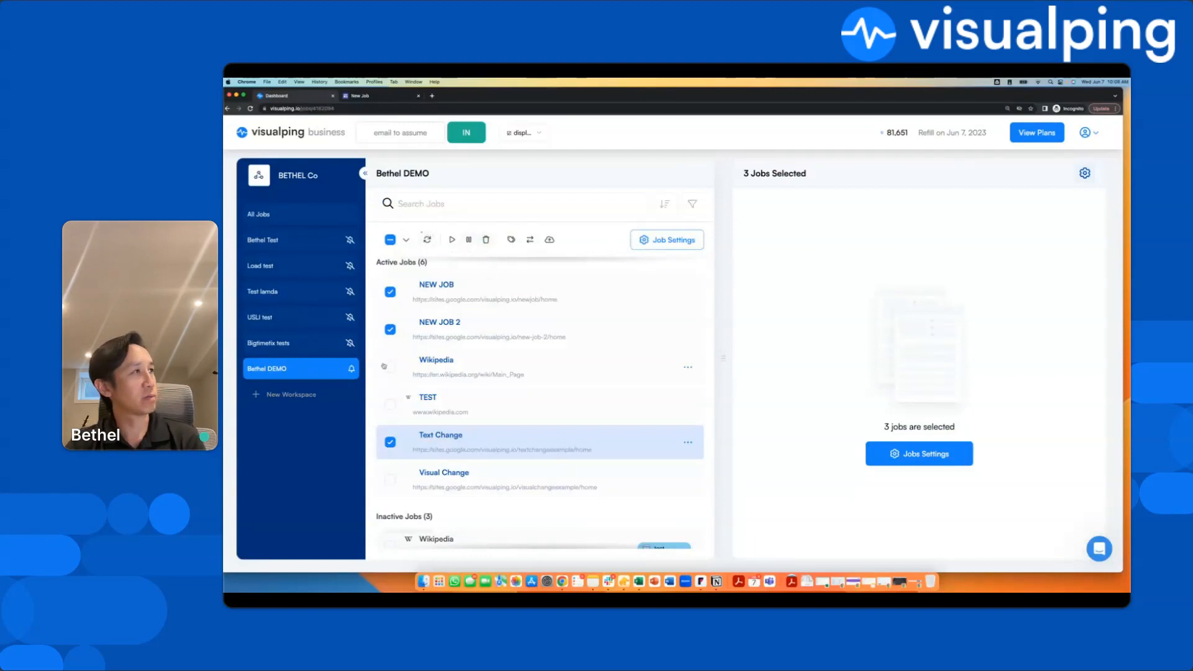
click(551, 241)
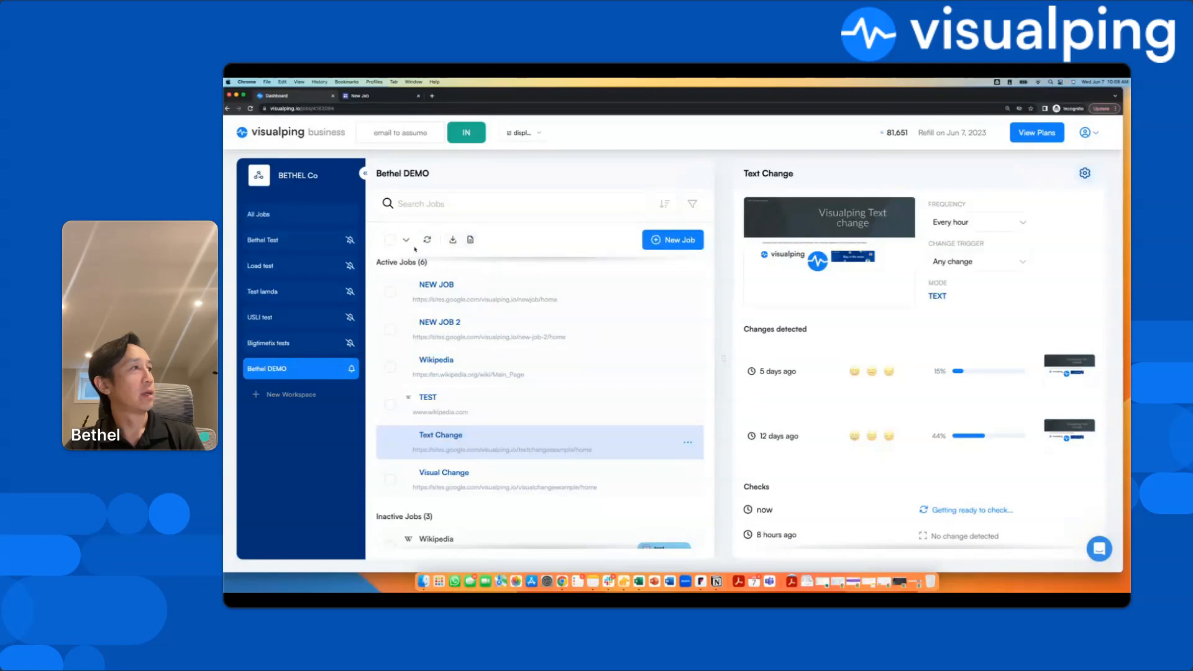
click(390, 291)
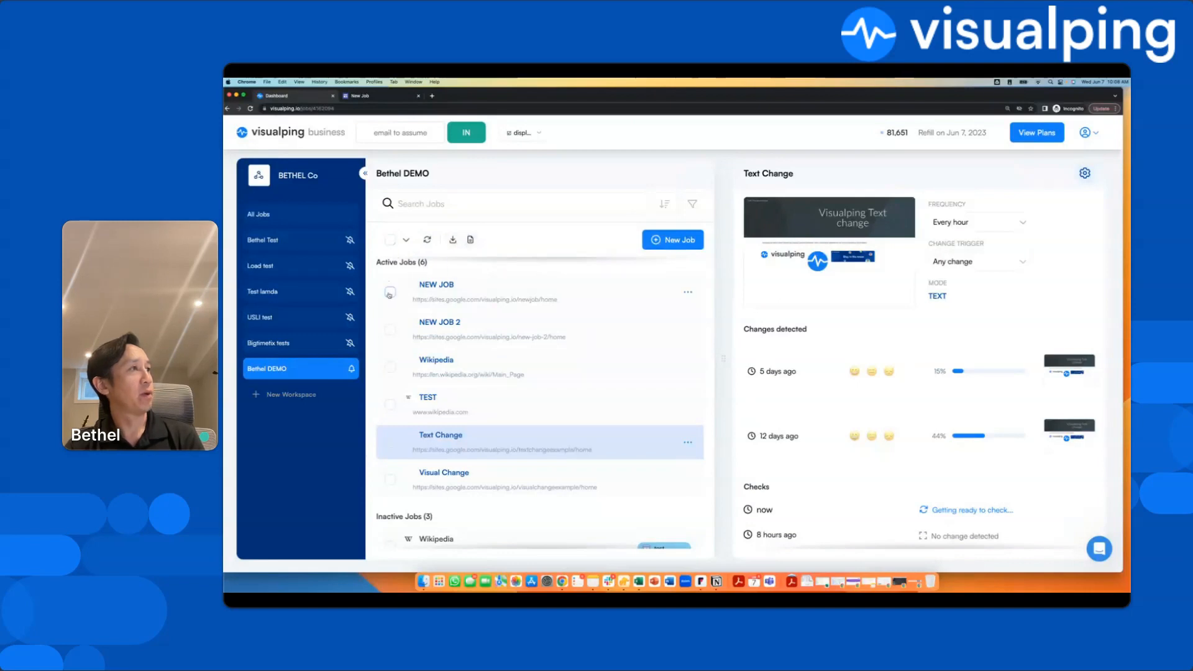
click(390, 332)
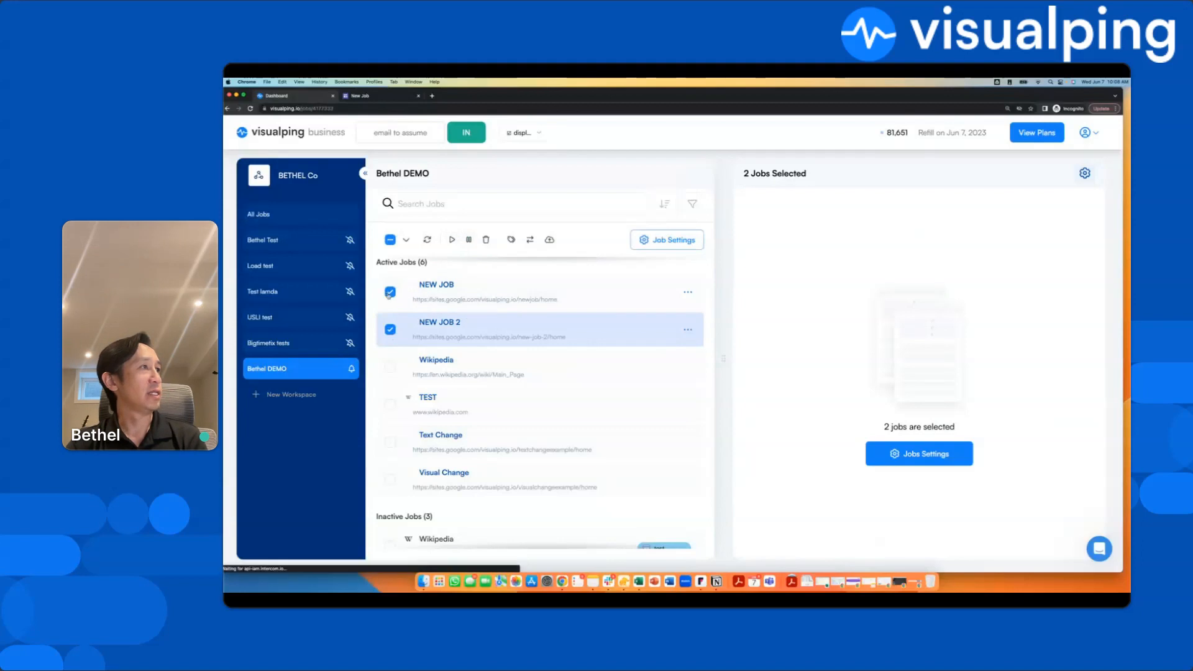
click(391, 331)
click(391, 331)
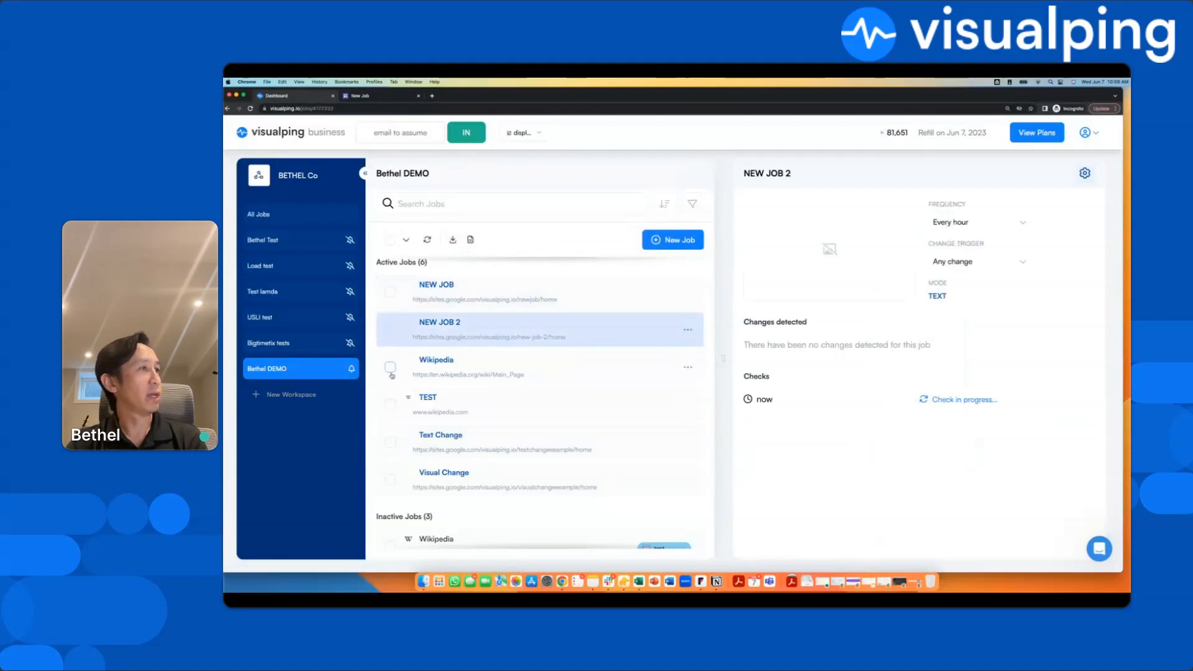
Pause the active Wikipedia and TEST jobs together
click(389, 367)
click(390, 404)
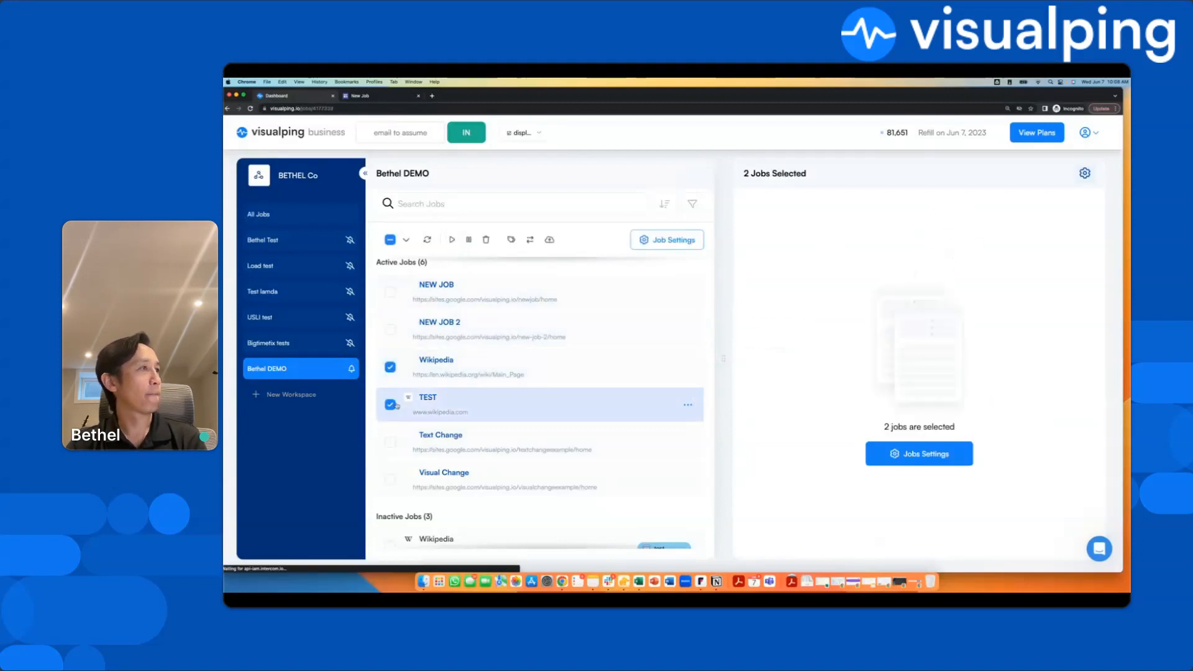
click(468, 240)
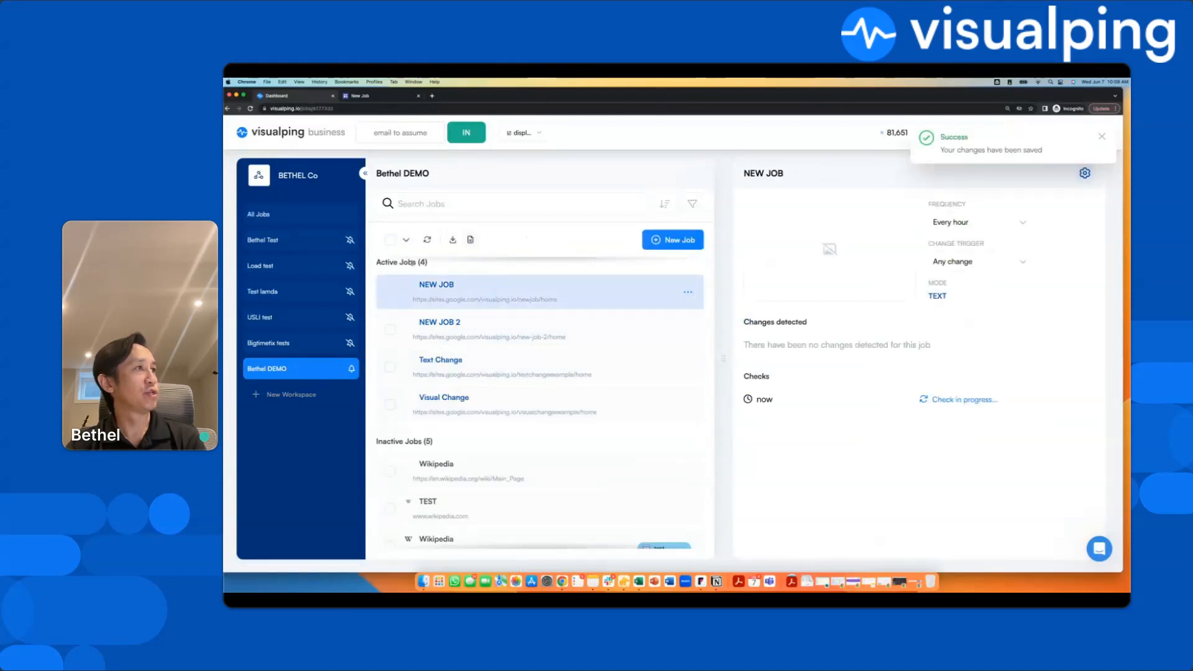
Reactivate the untagged Wikipedia job and the TEST job from the inactive list together
scroll(412, 346, down, 3)
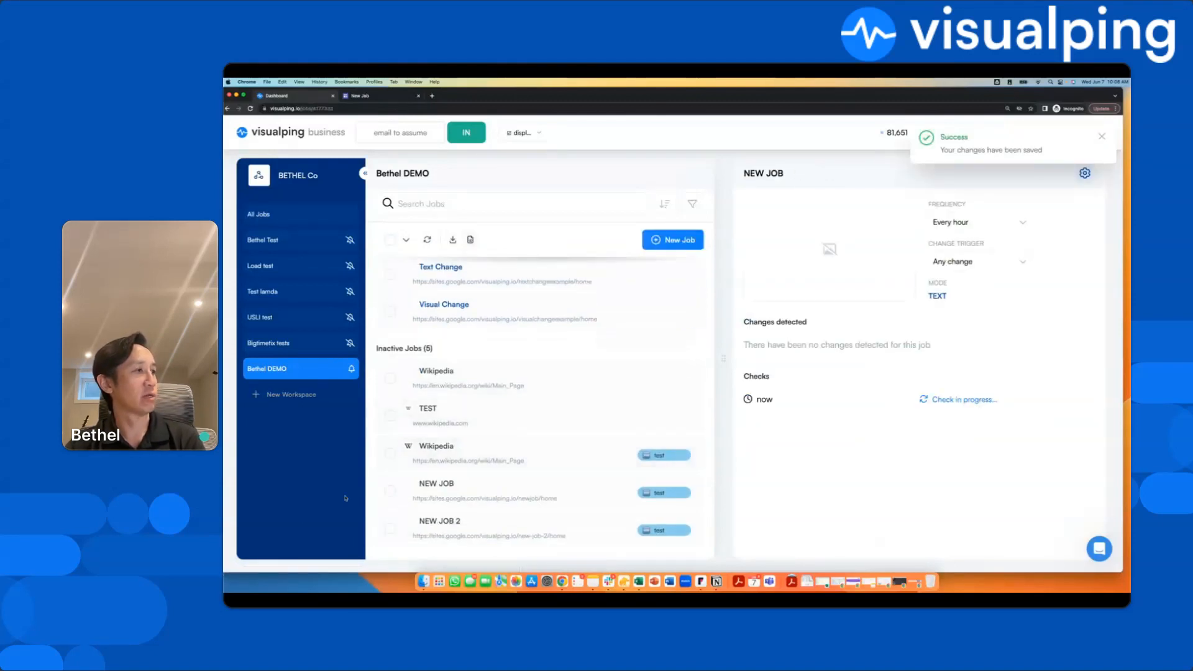
click(390, 378)
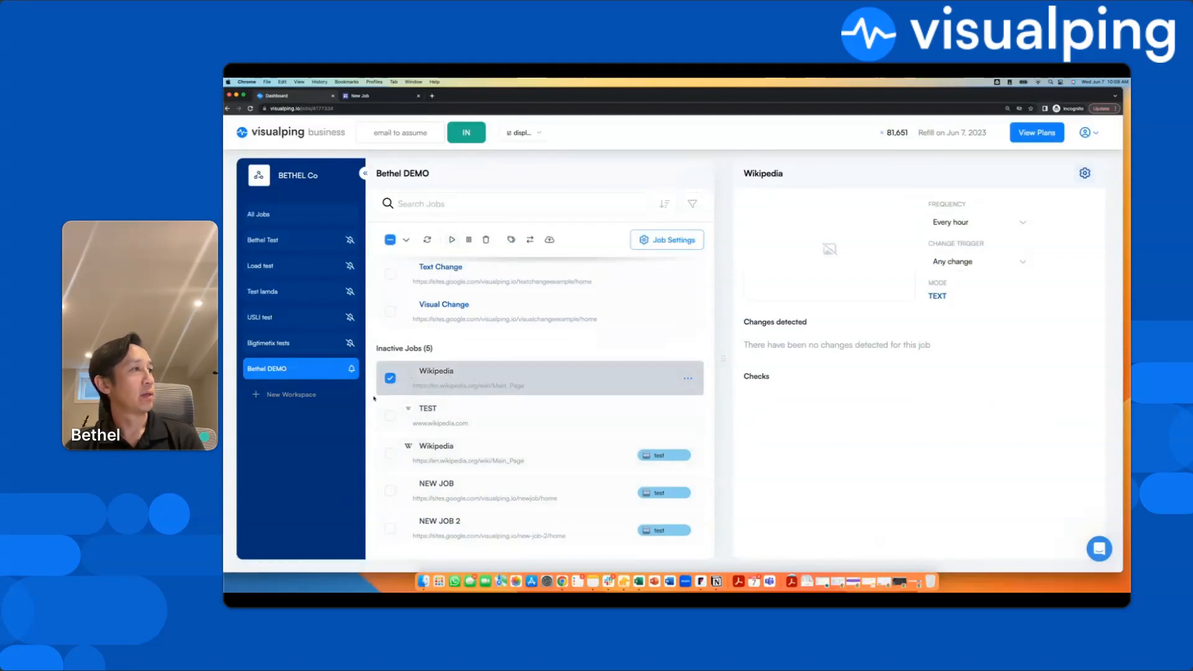
click(391, 416)
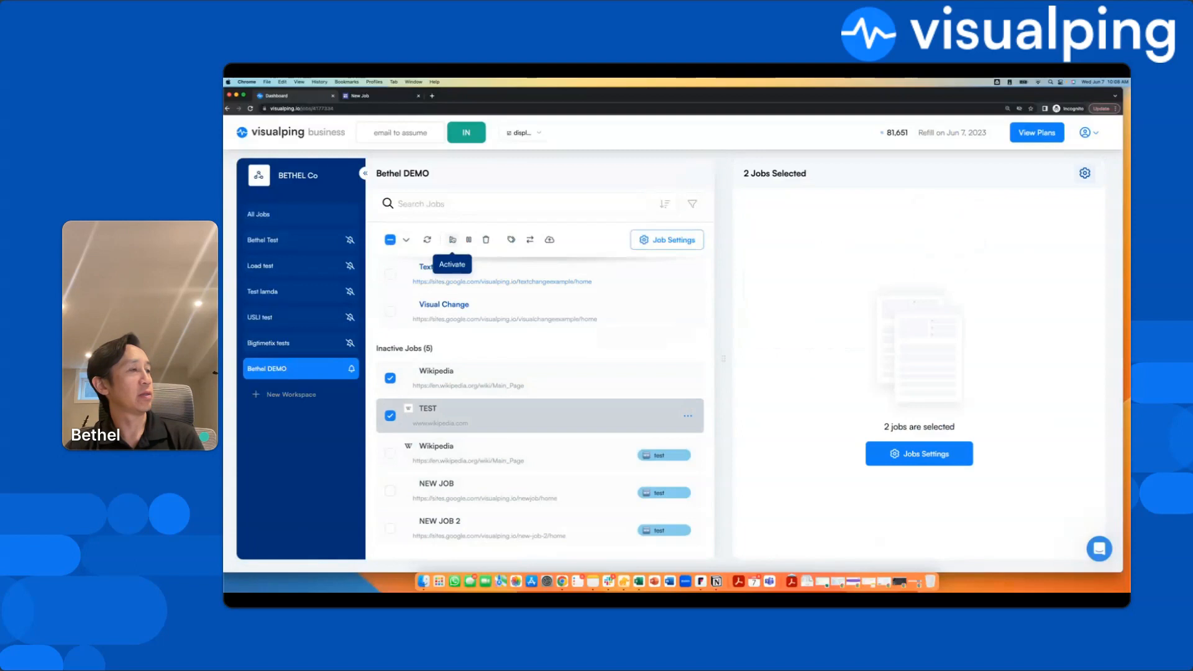
click(452, 240)
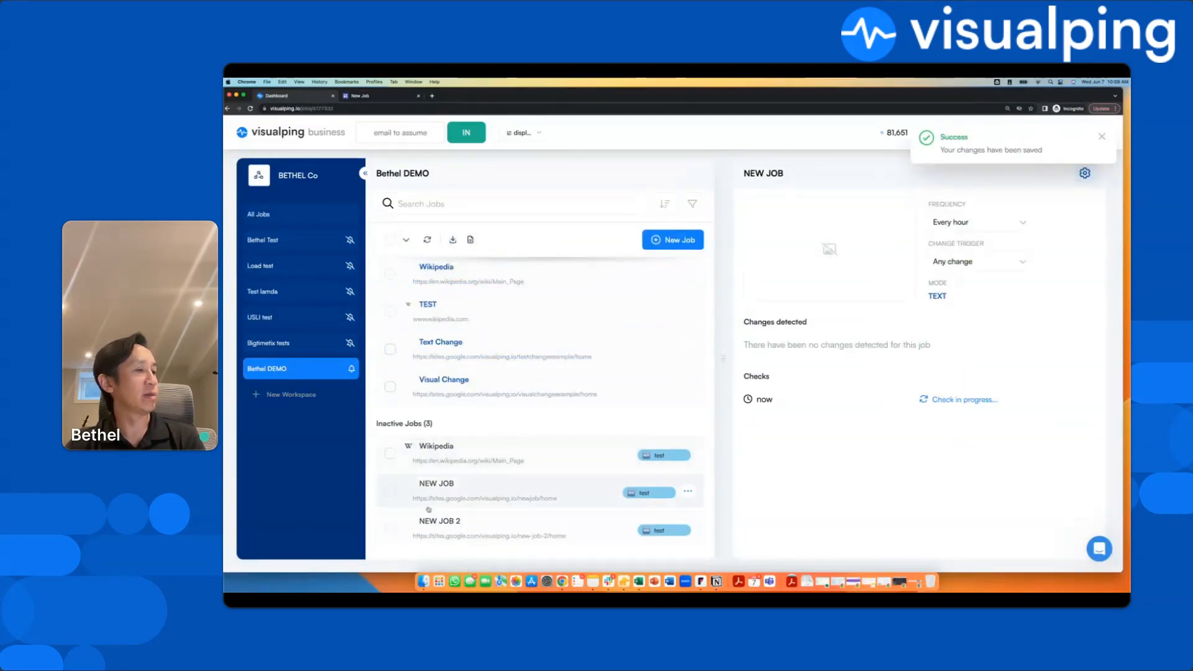
click(390, 491)
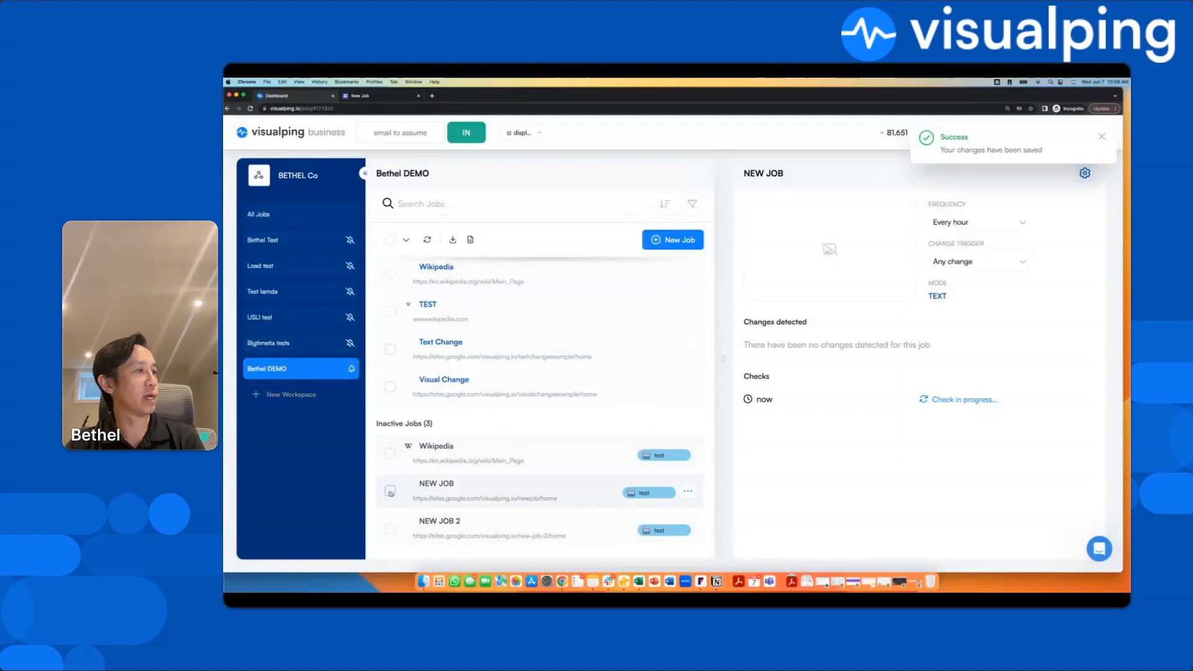
click(391, 529)
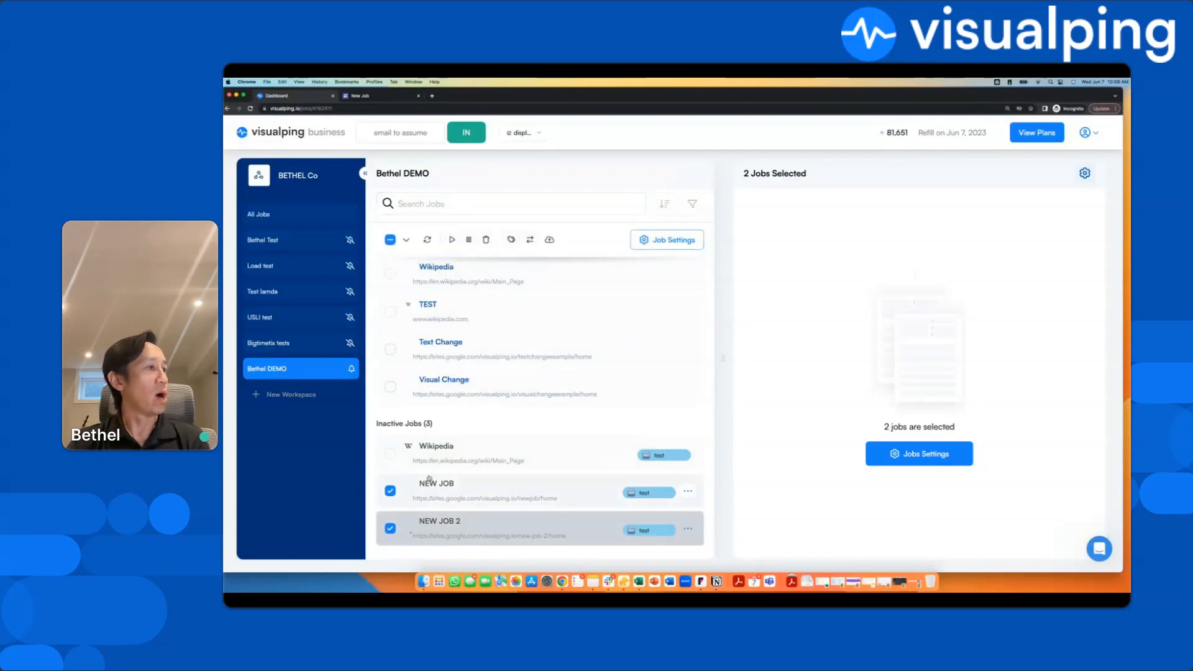
click(390, 491)
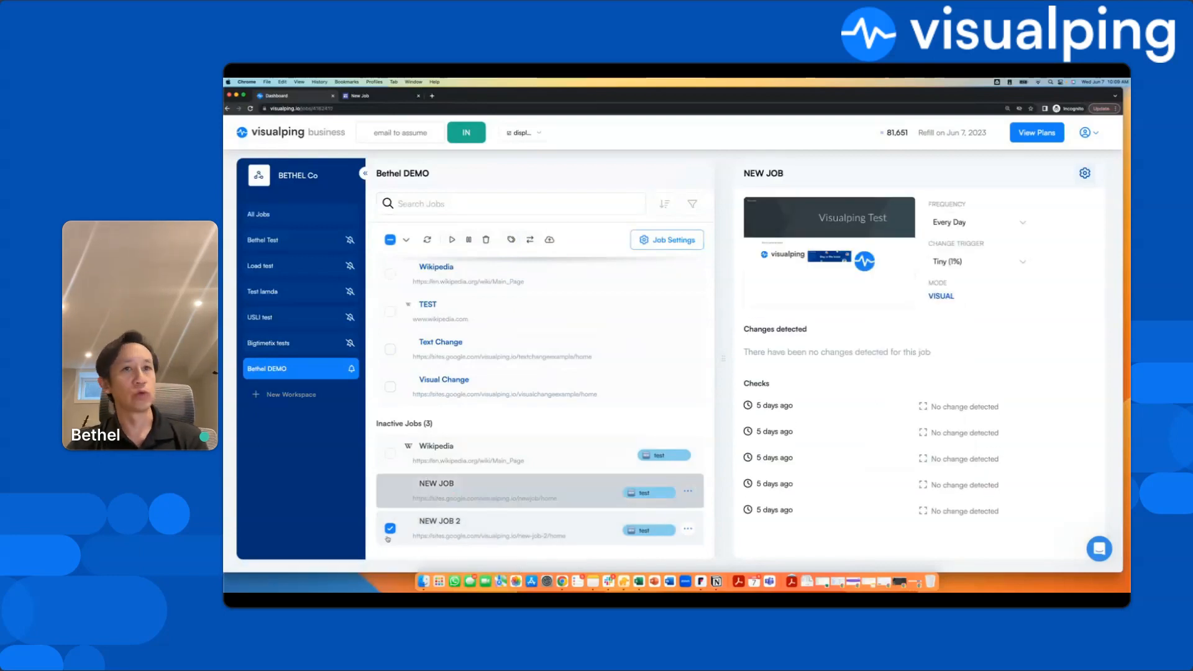
click(388, 533)
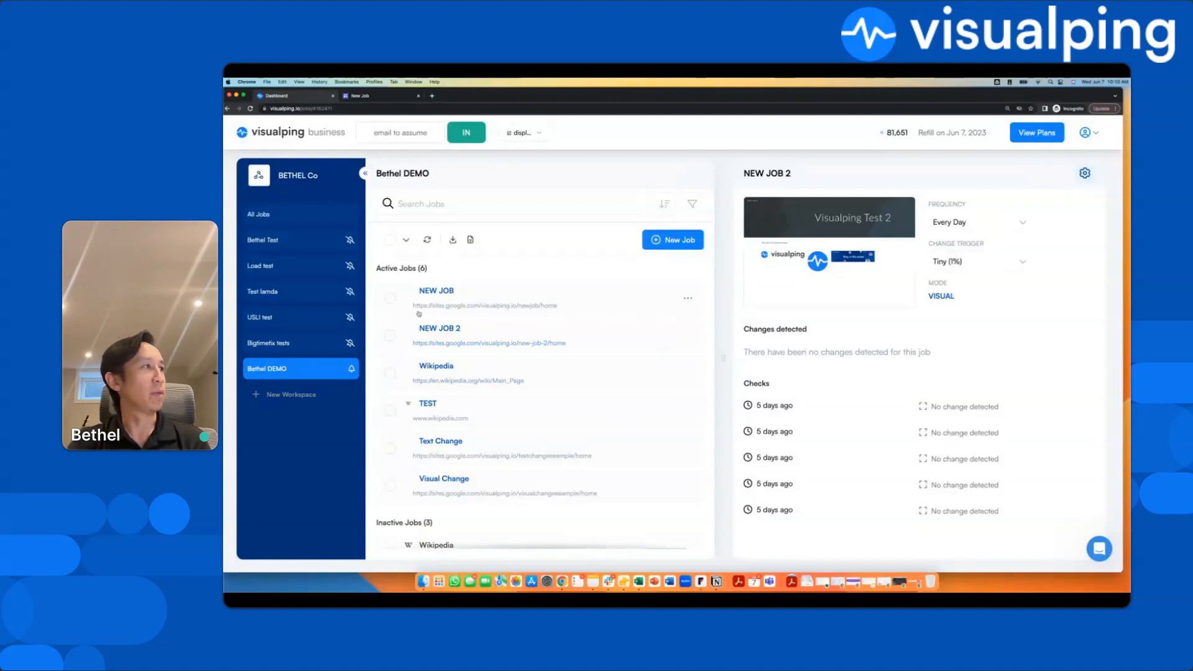
click(391, 299)
click(390, 336)
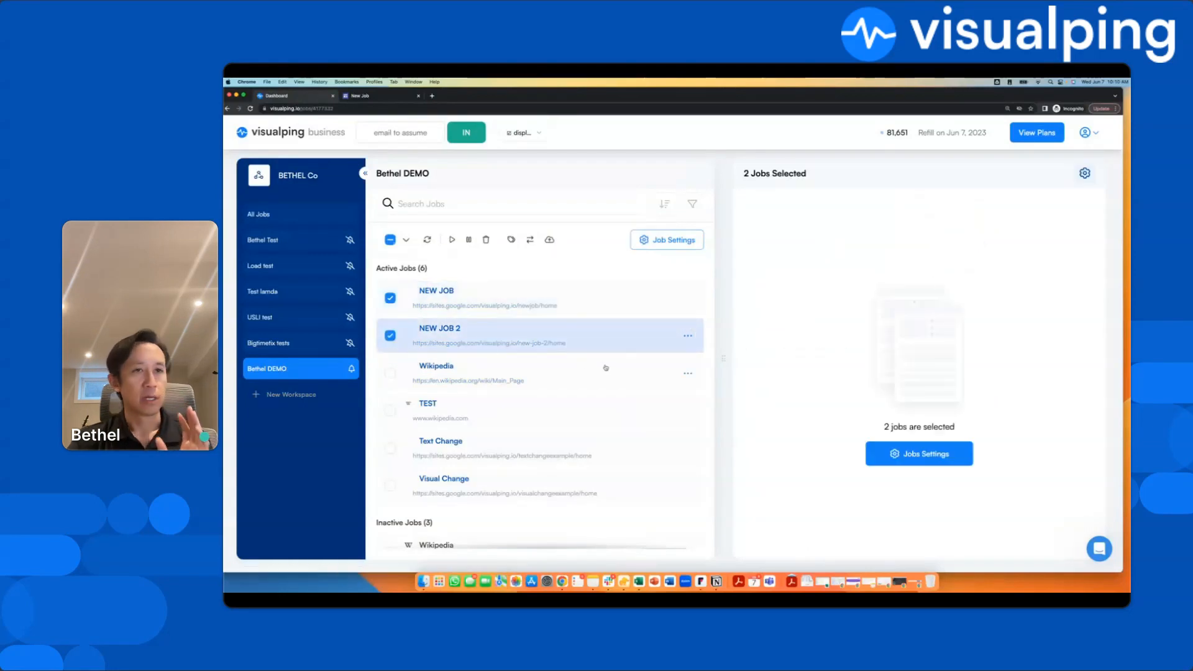
click(390, 298)
click(390, 336)
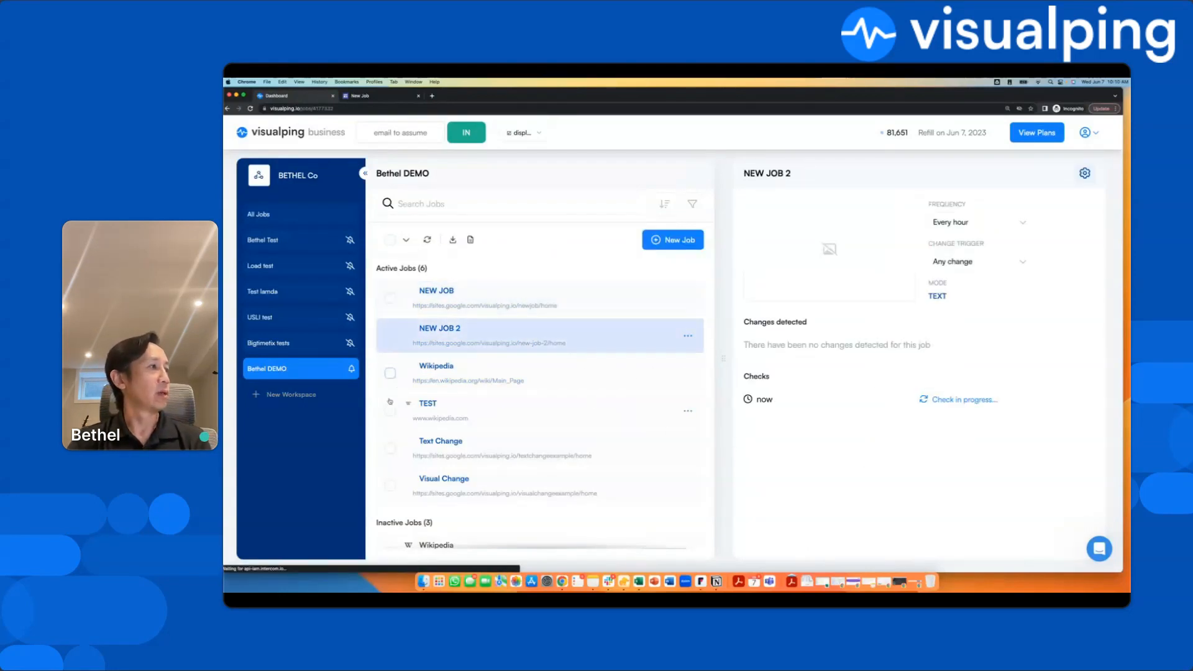
Apply the first Visualping label to the active TEST, Text Change and NEW JOB jobs together
click(391, 411)
click(390, 448)
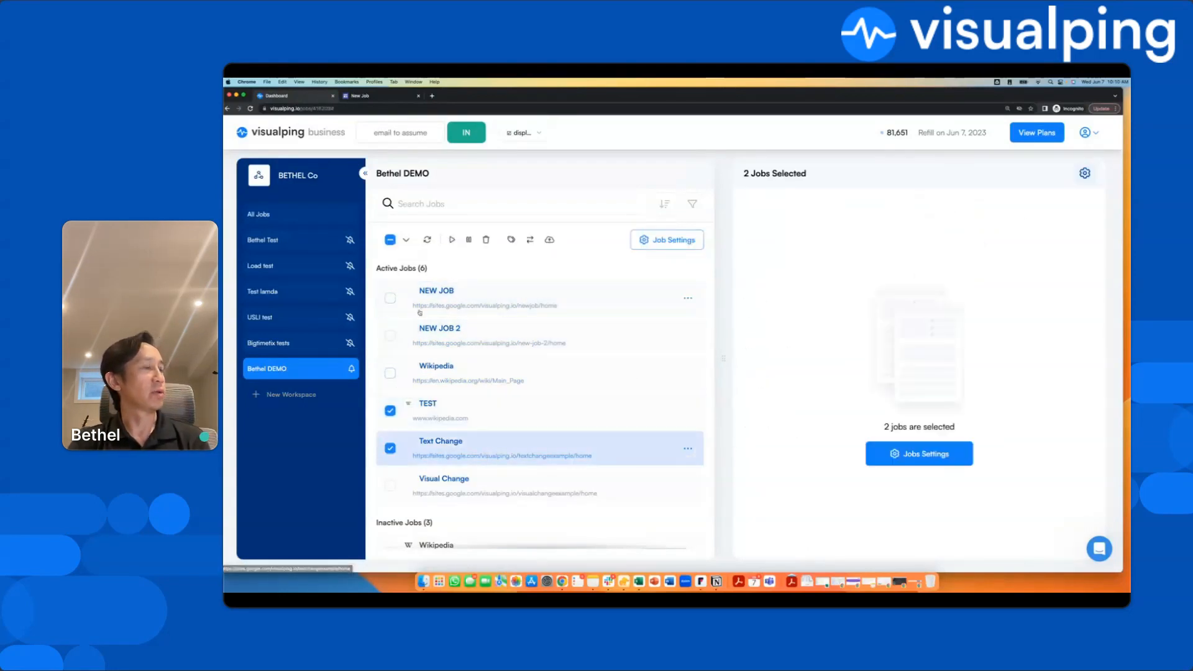
click(391, 299)
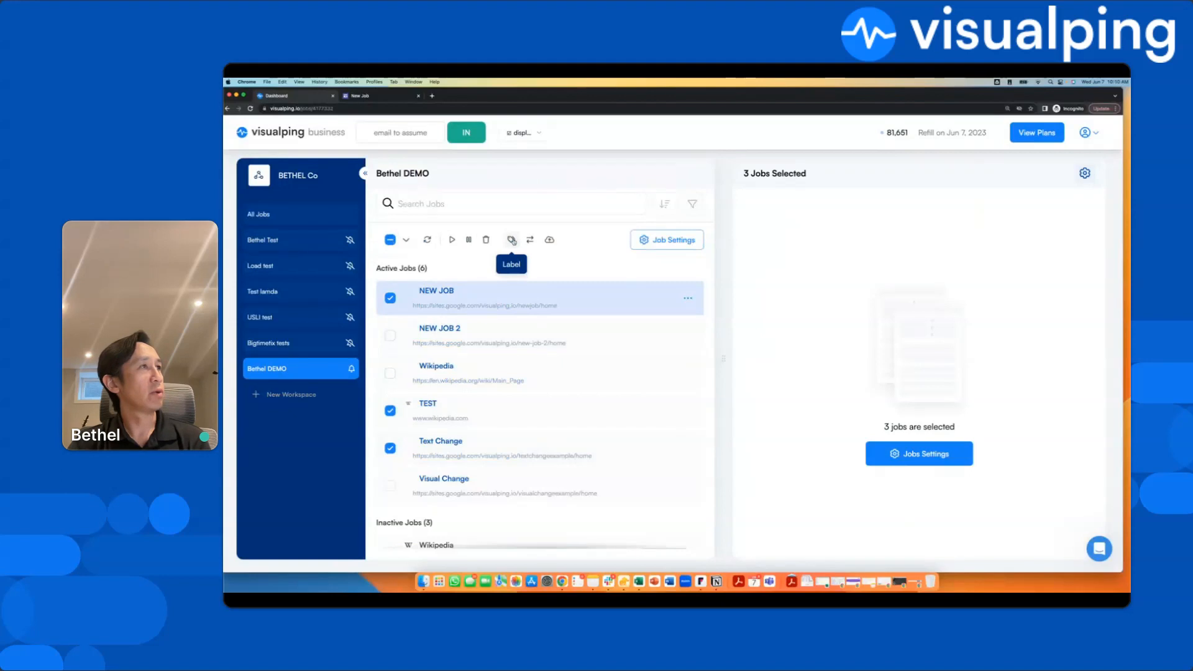
click(512, 241)
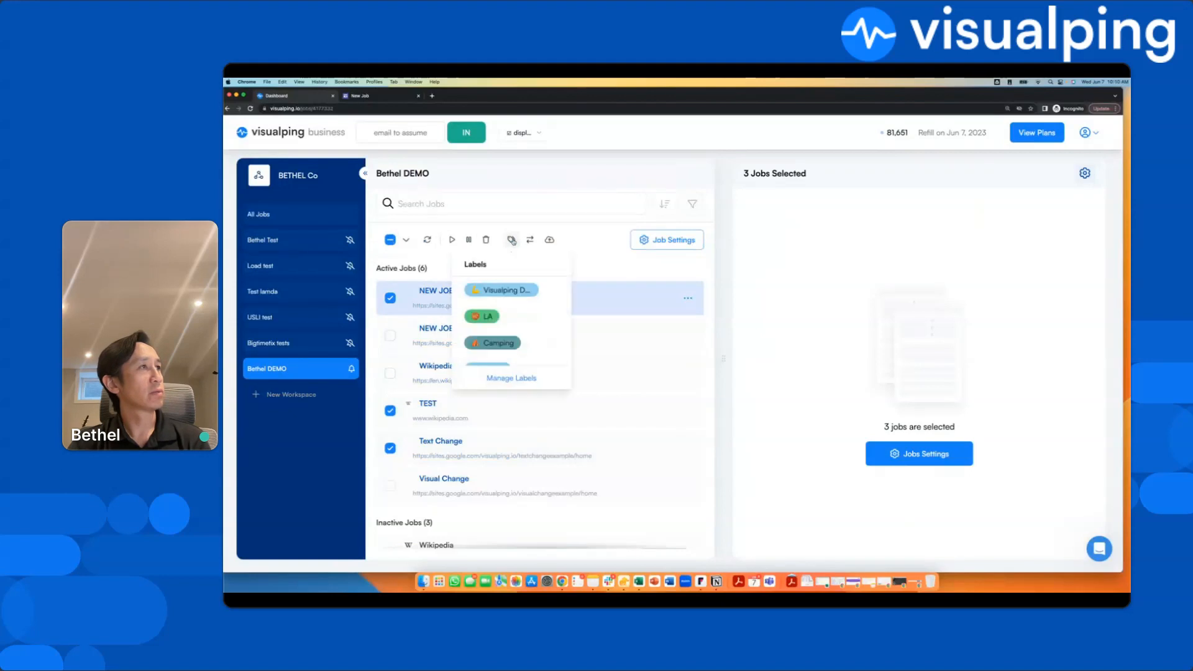
click(521, 291)
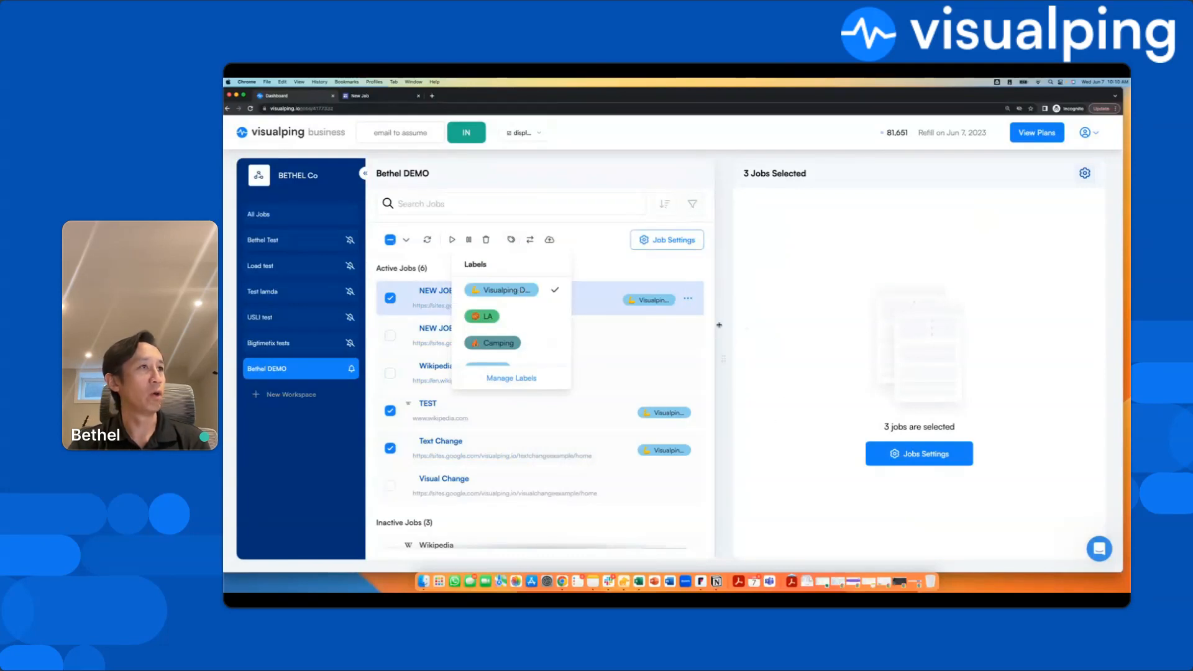
click(767, 333)
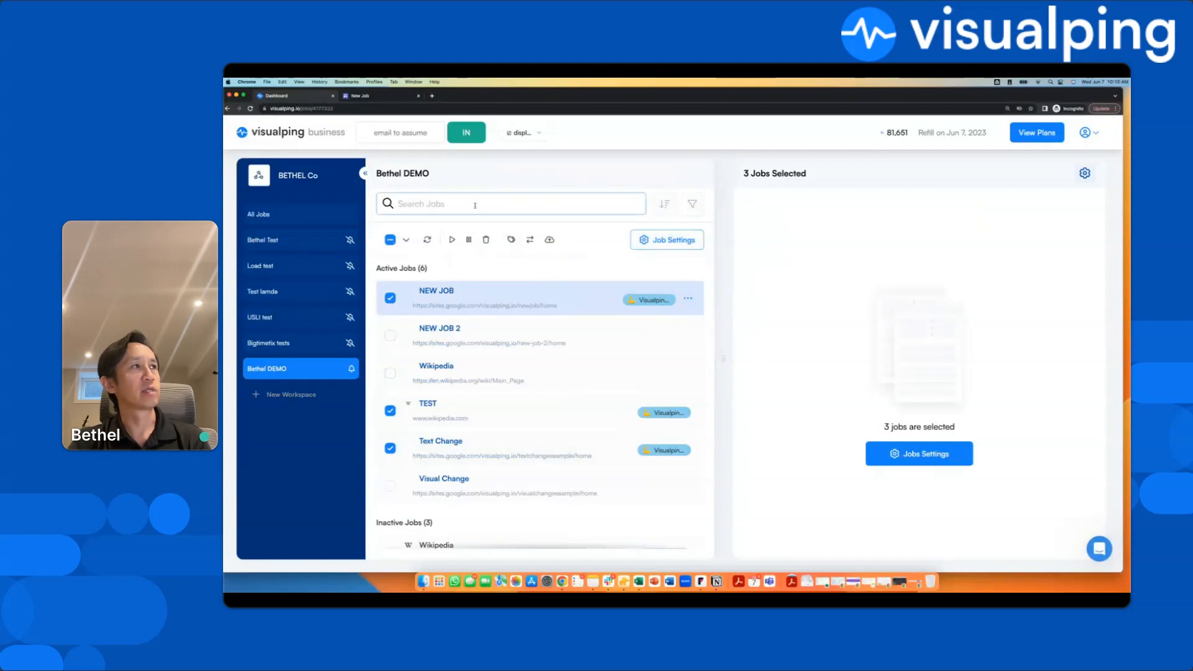
Filter the Bethel DEMO job list by the Visualping label
click(618, 204)
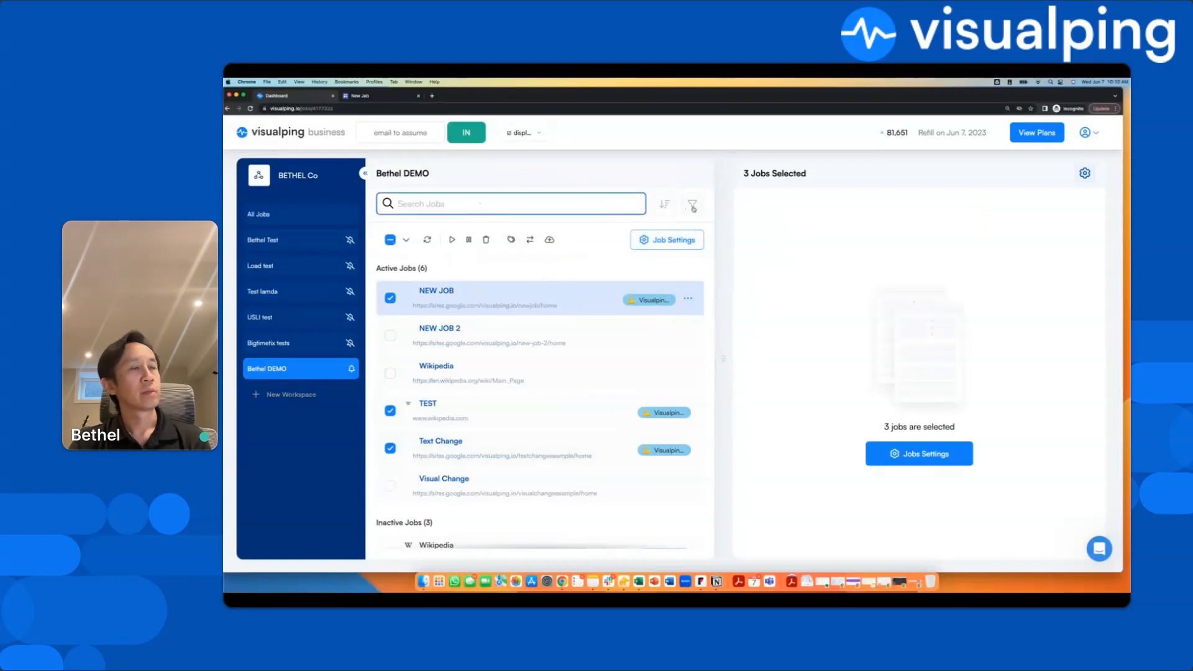
click(693, 206)
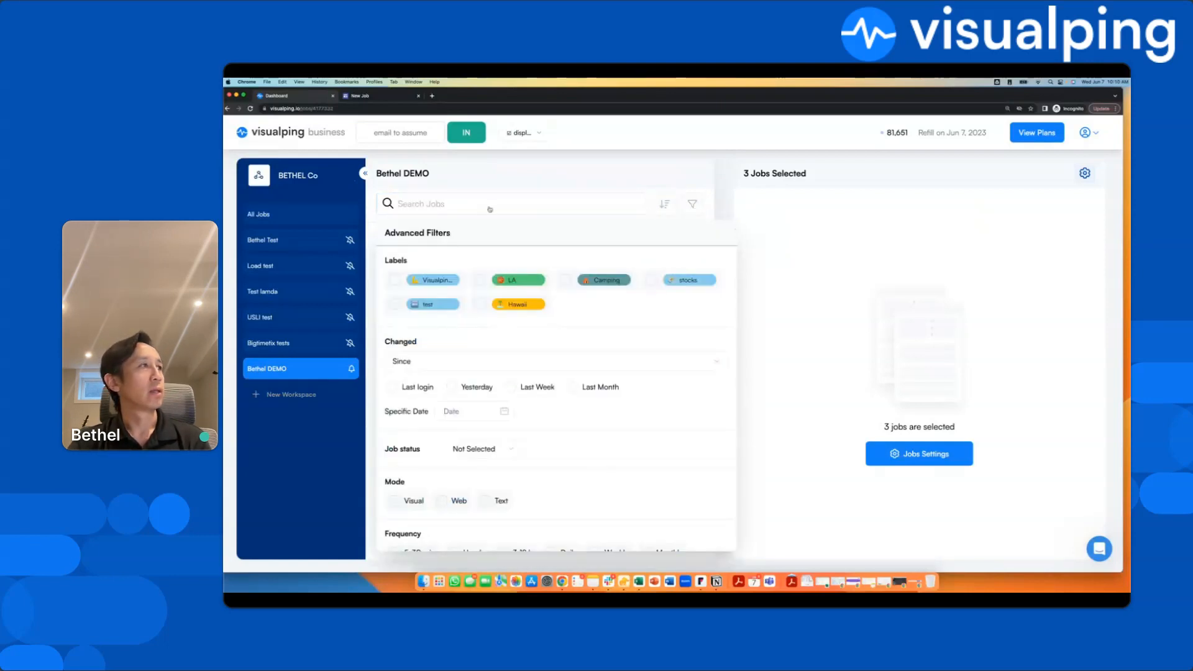
click(393, 280)
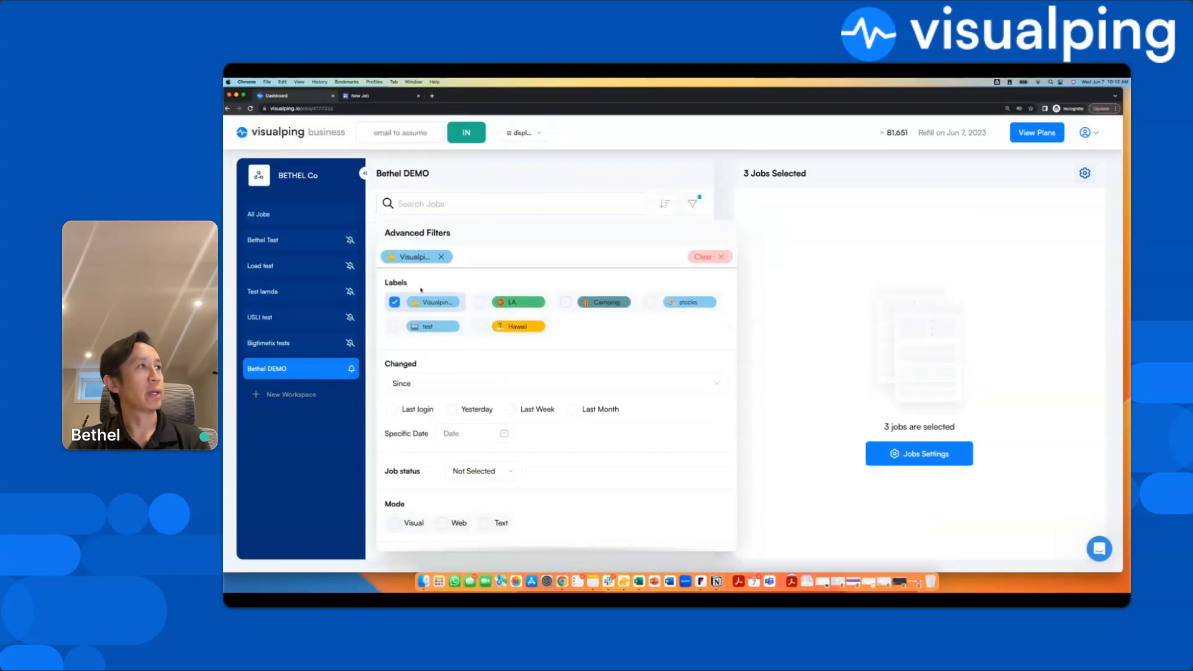
click(762, 228)
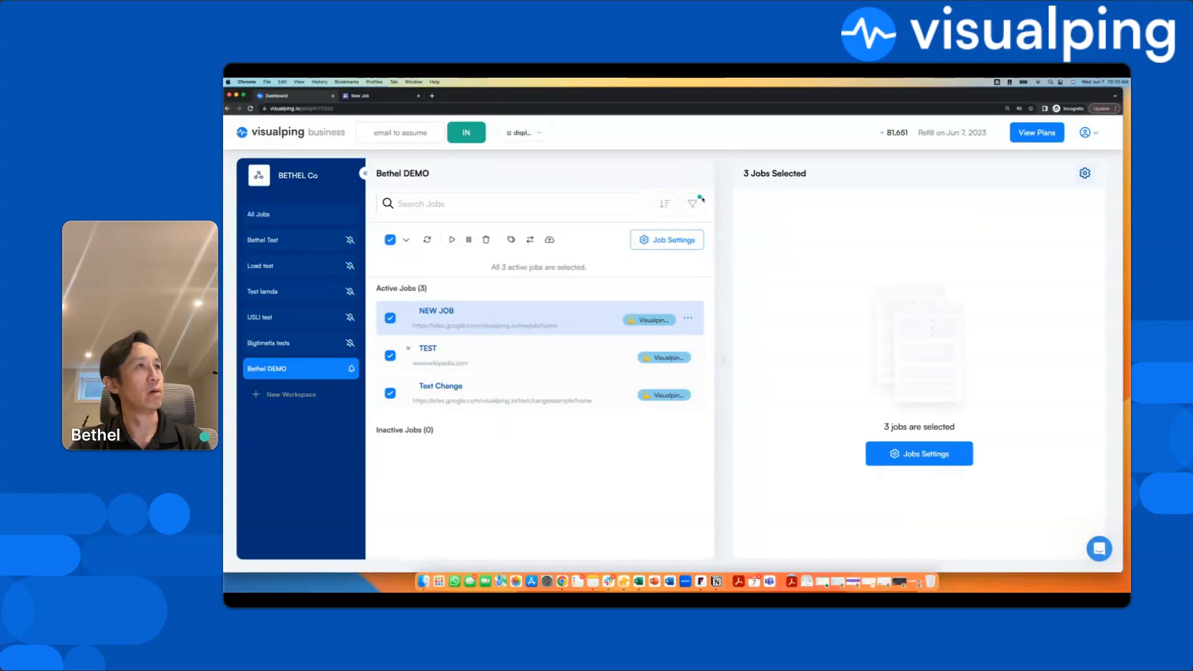
Clear the Visualping label filter and filter the job list by the test label instead
click(693, 204)
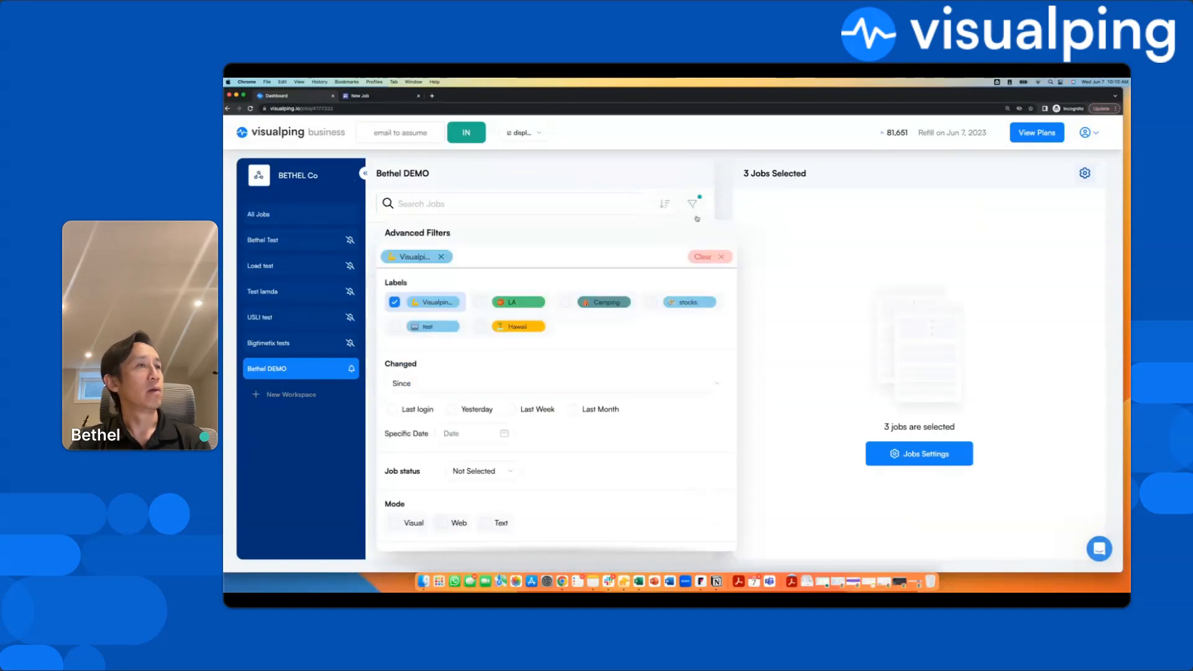
click(721, 252)
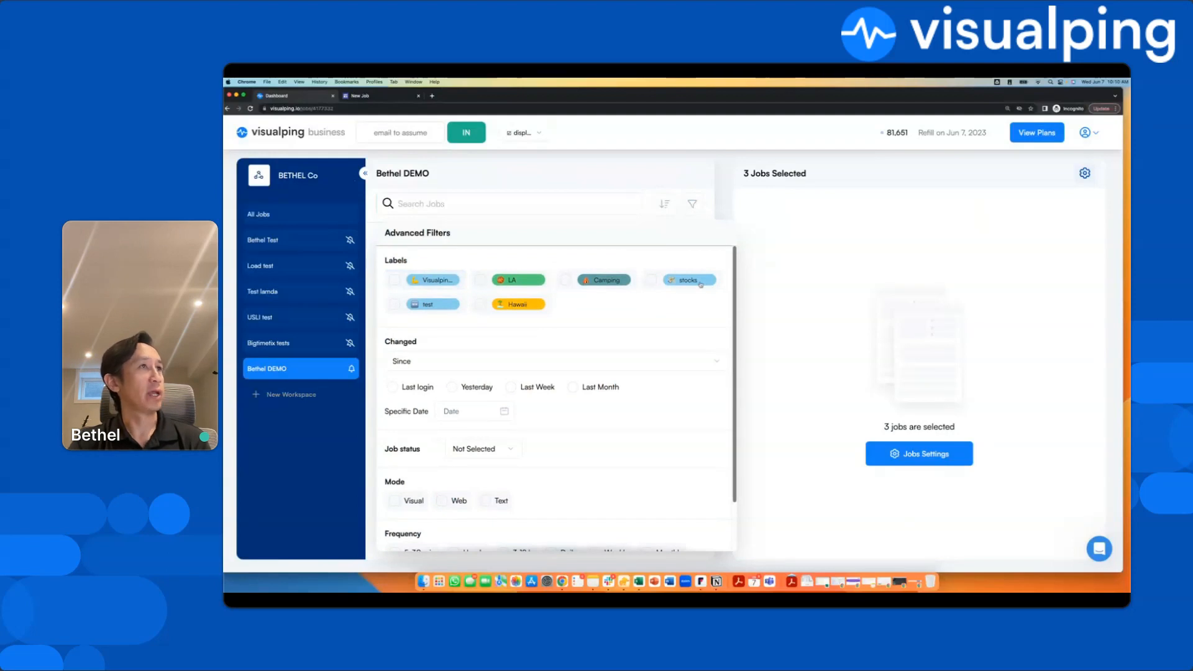
click(394, 303)
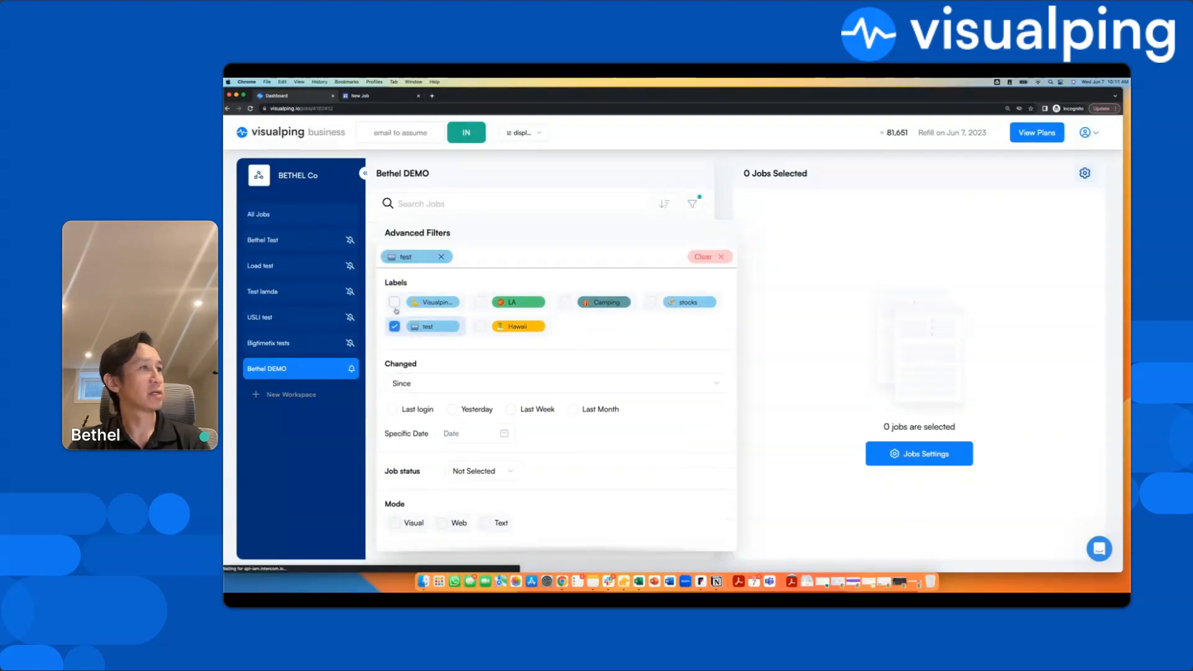
click(852, 340)
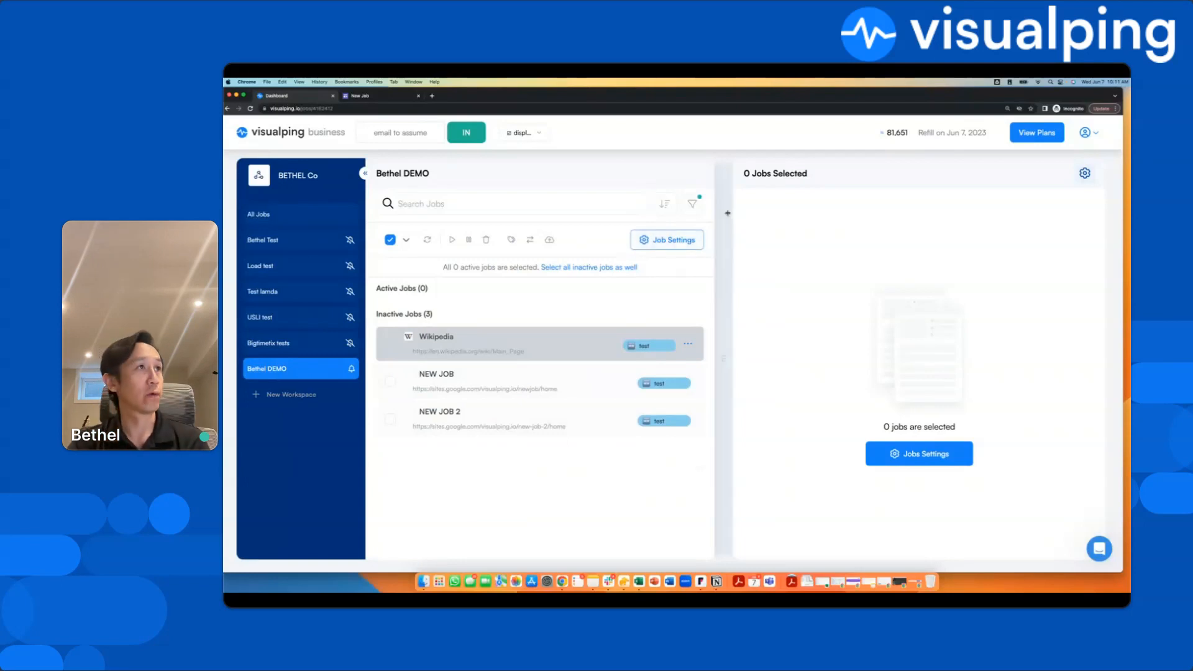
Remove the test label filter and filter the list to jobs changed since last week
click(691, 205)
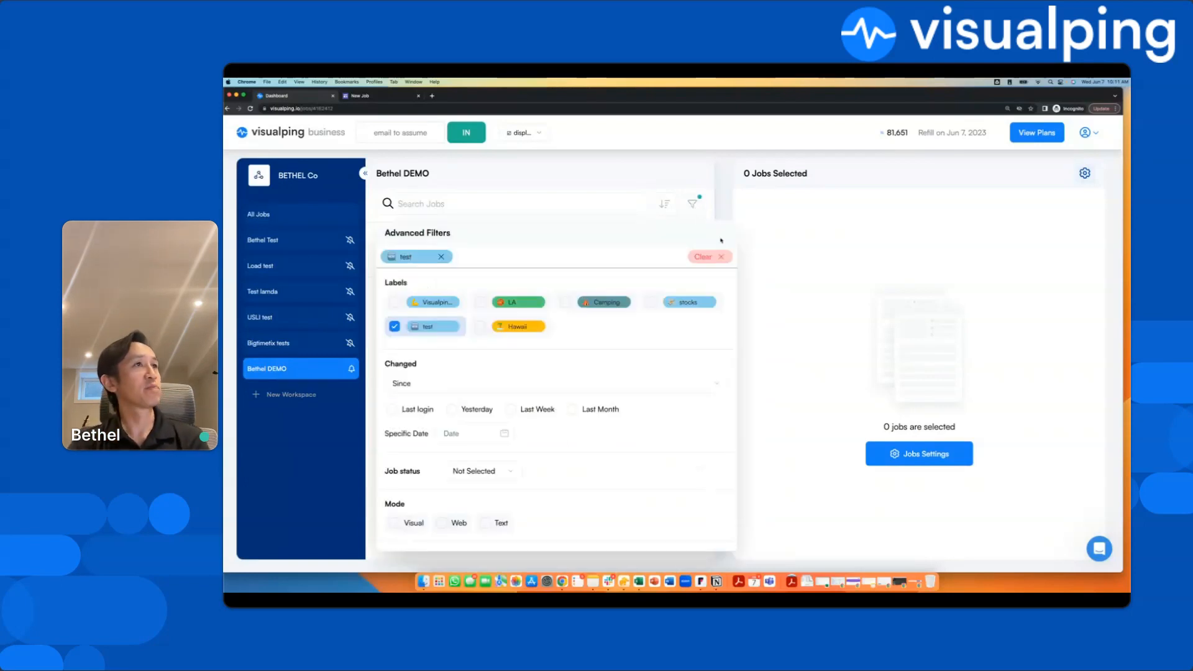
scroll(724, 260, down, 1)
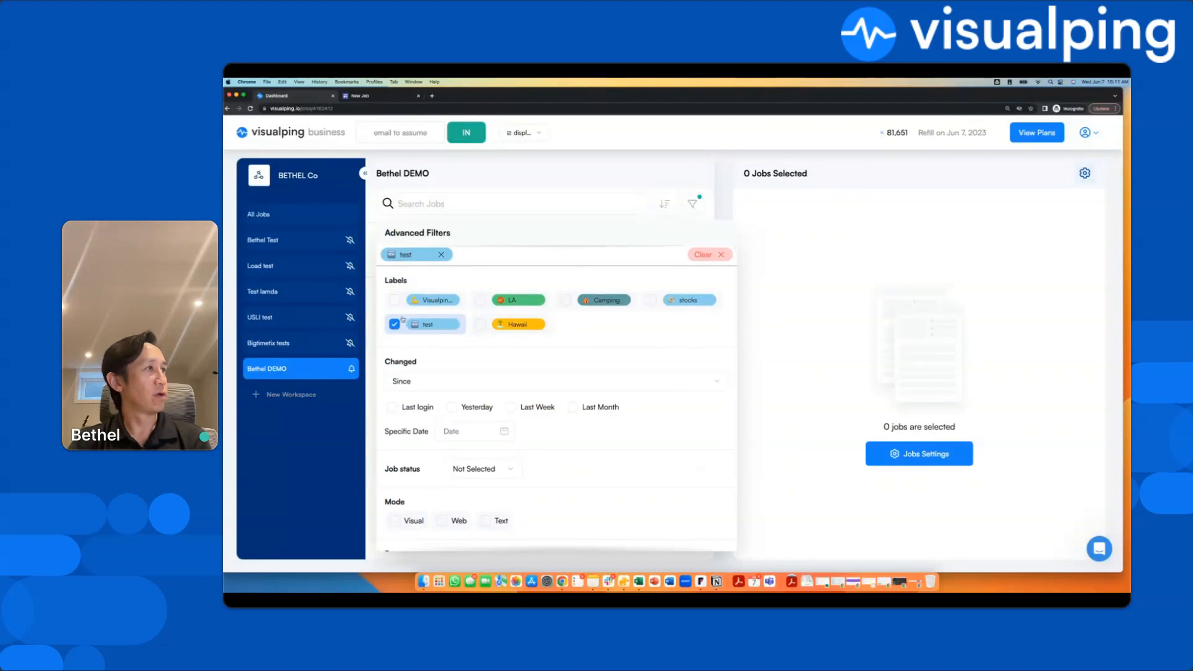
click(396, 323)
scroll(705, 346, down, 1)
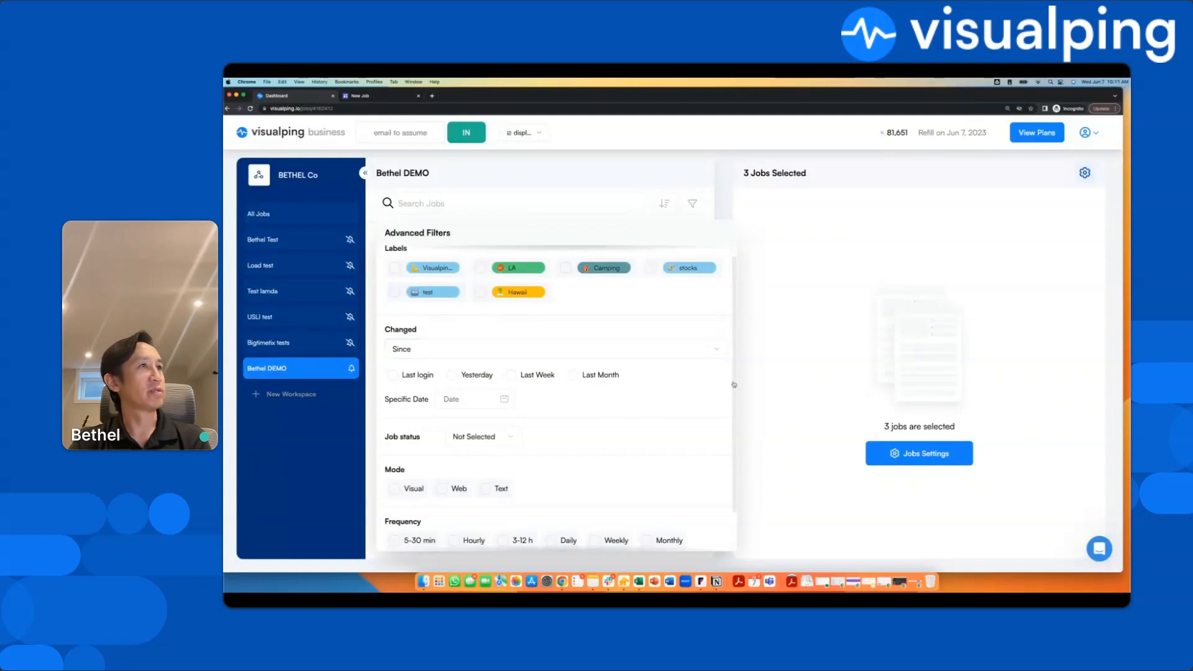
scroll(715, 253, up, 1)
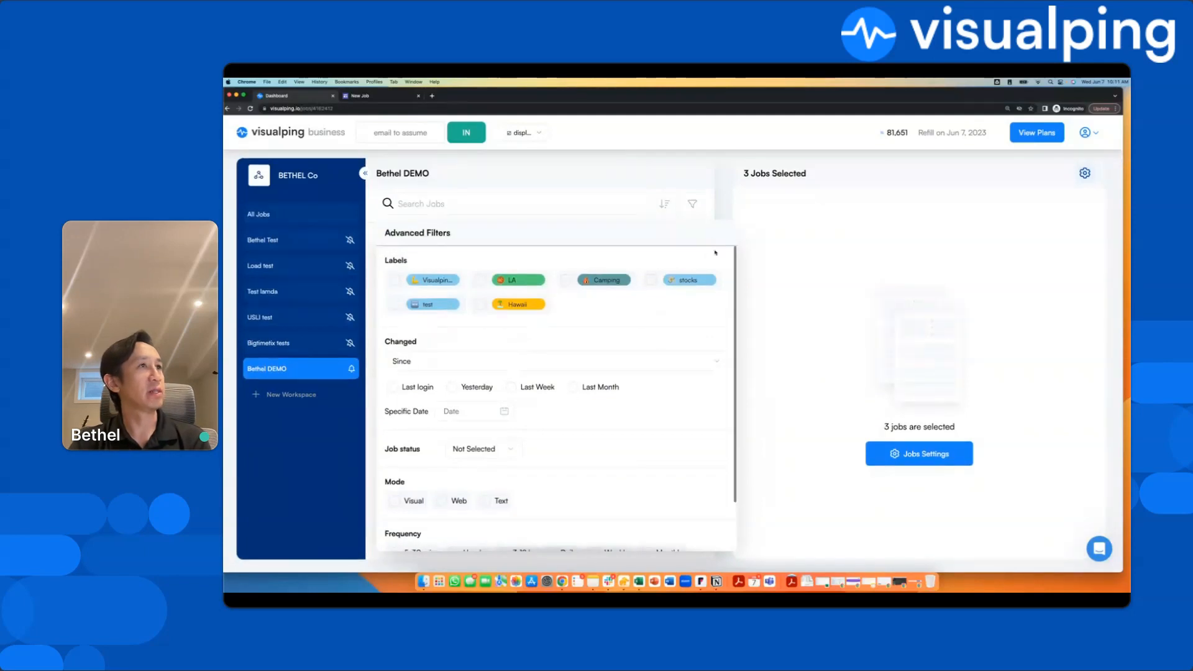
click(550, 388)
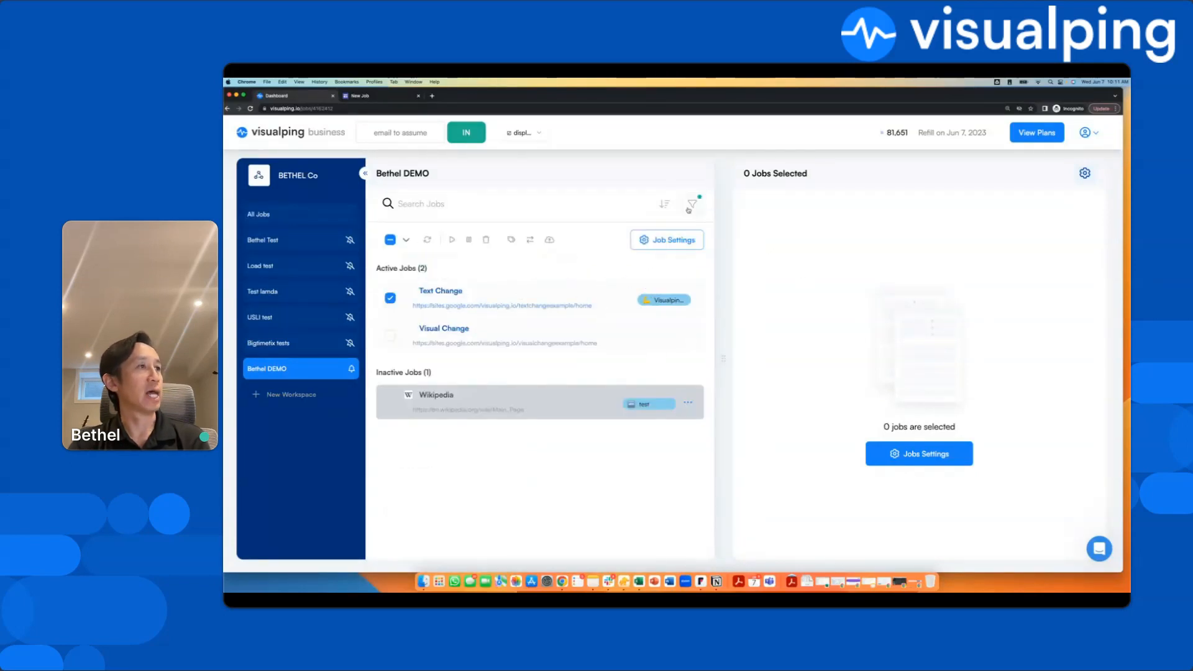
Review the advanced filter options for job status, mode, frequency and schedule, and clear the Since Last Week filter
click(690, 204)
scroll(550, 398, down, 3)
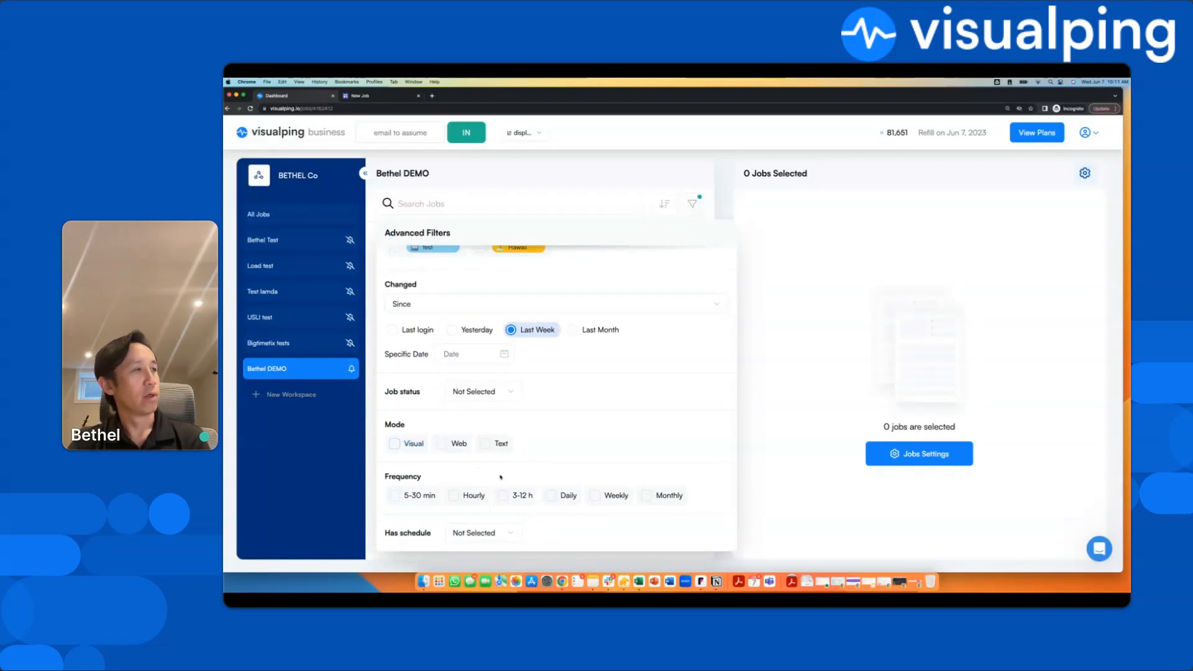
scroll(684, 280, up, 2)
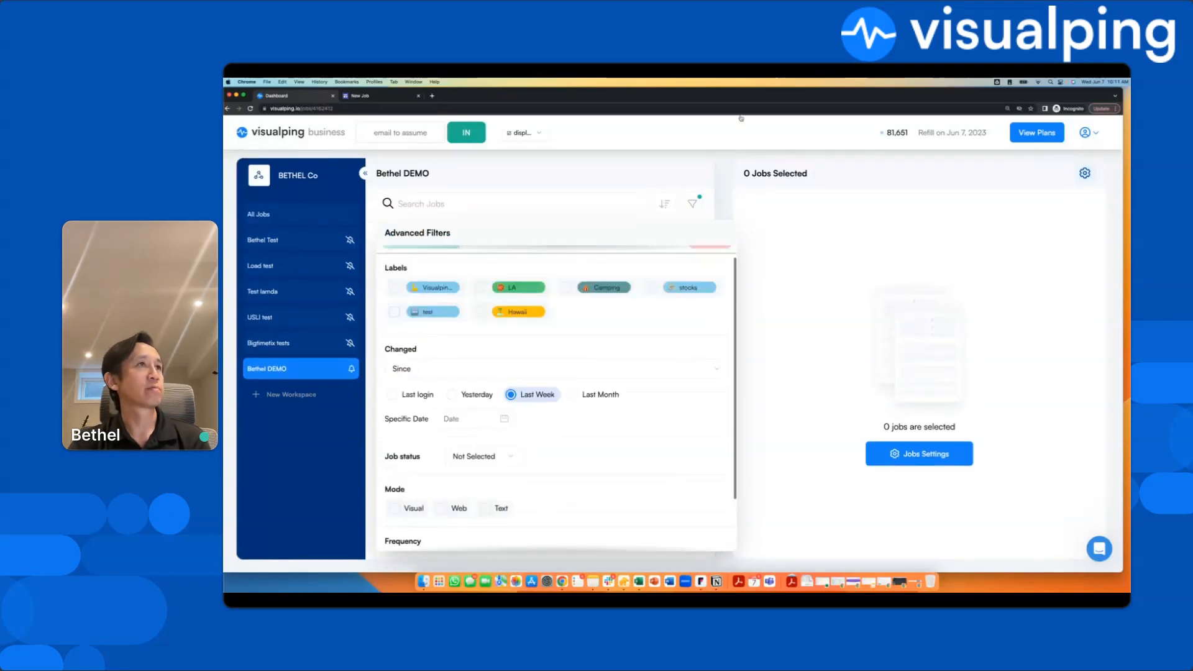
click(718, 174)
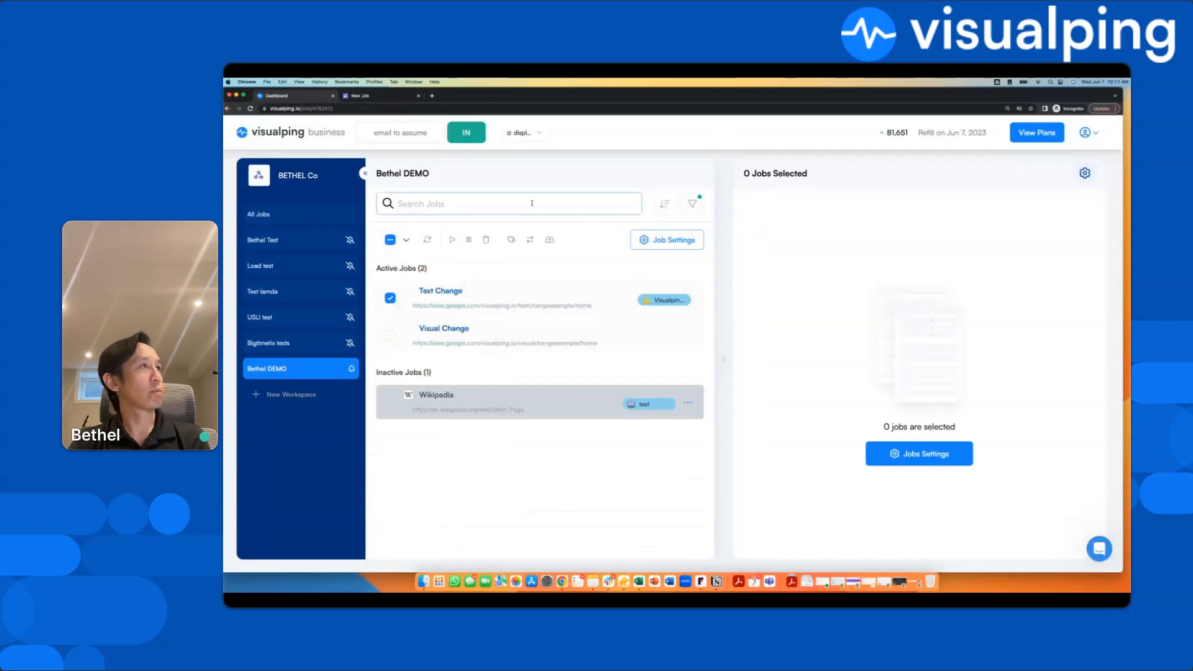
click(693, 204)
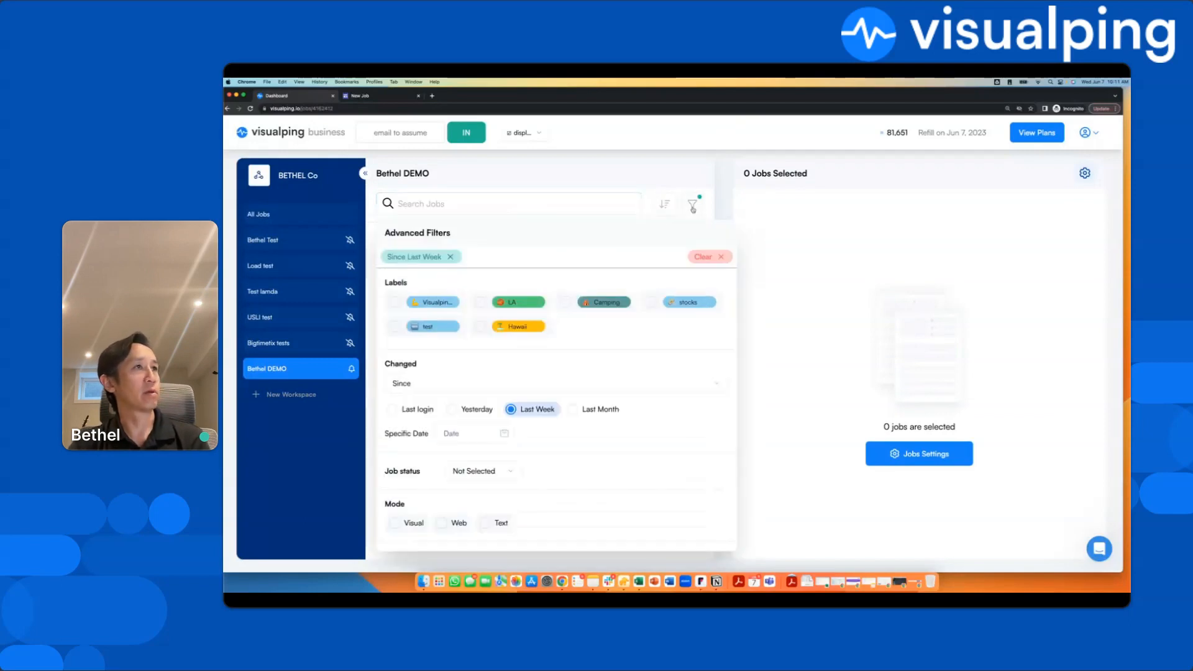
click(720, 257)
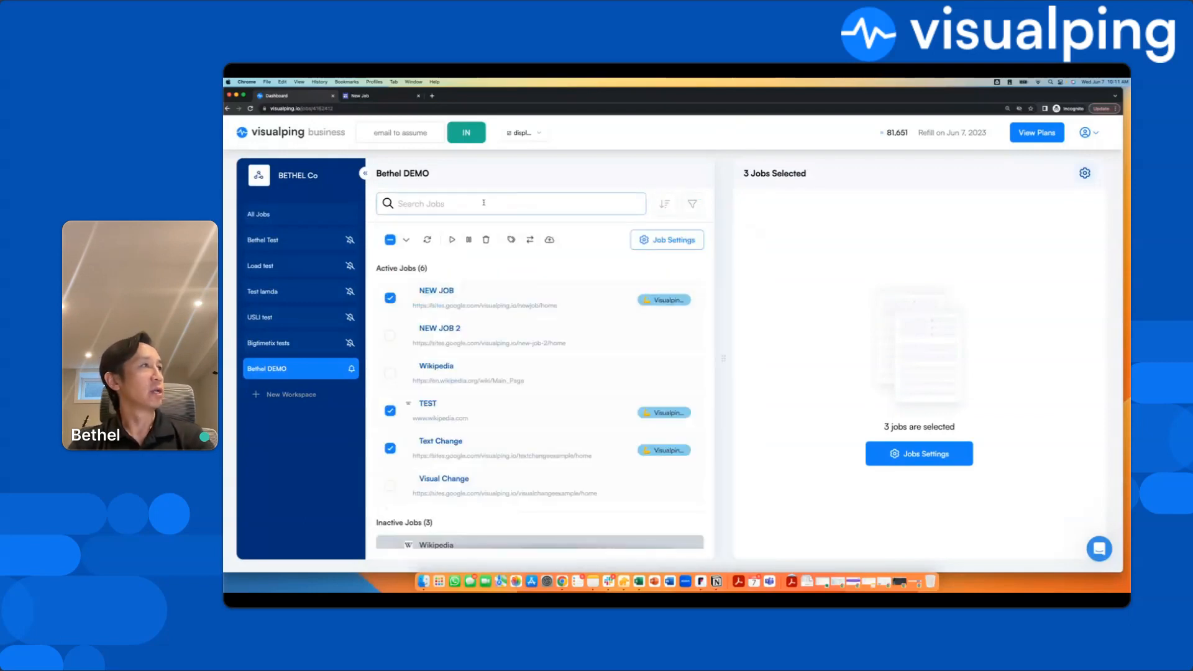
Search the workspace's jobs for "wikipedia" and clear the search to restore the full list
click(493, 196)
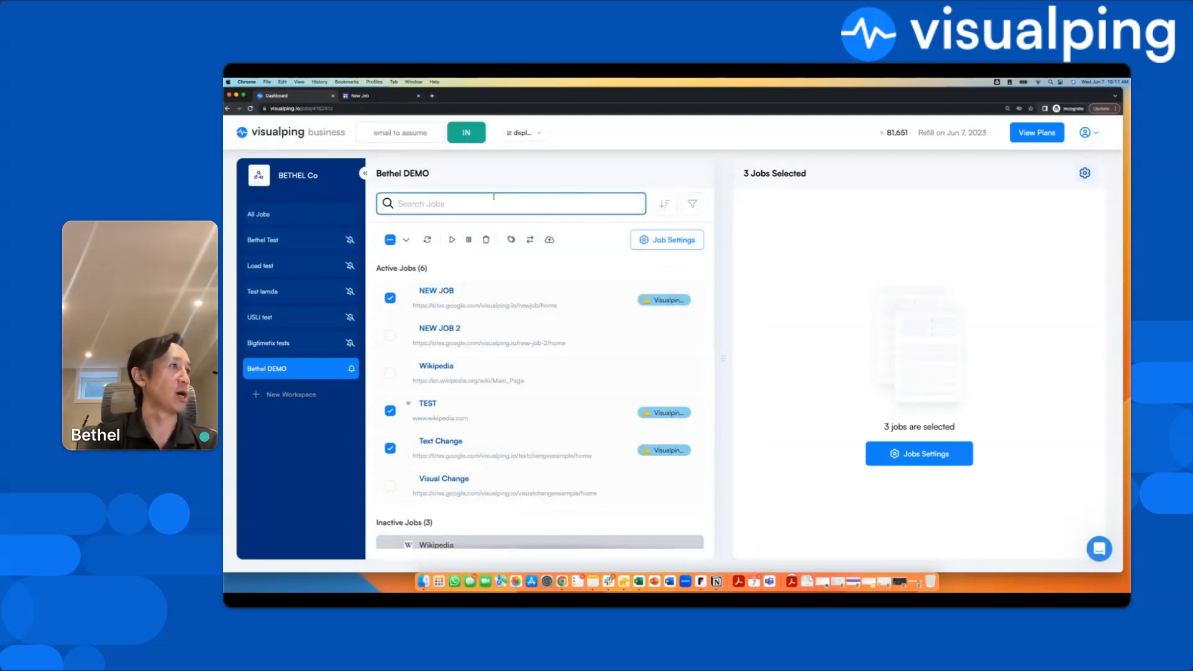
text(wiki)
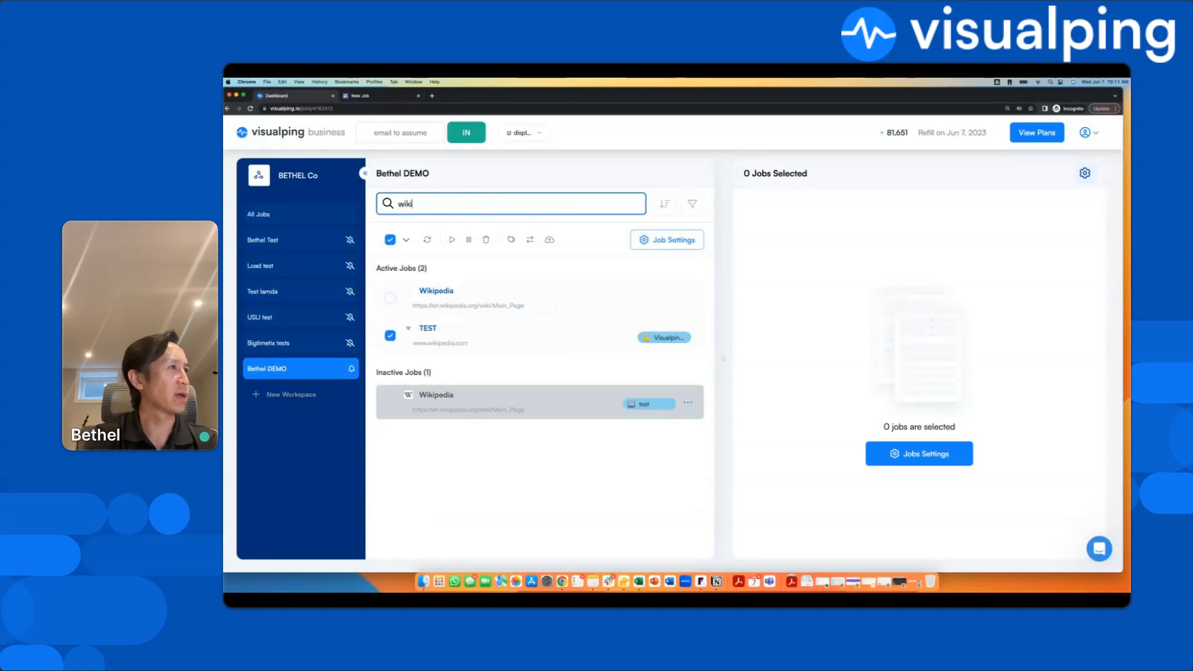
text(pedia)
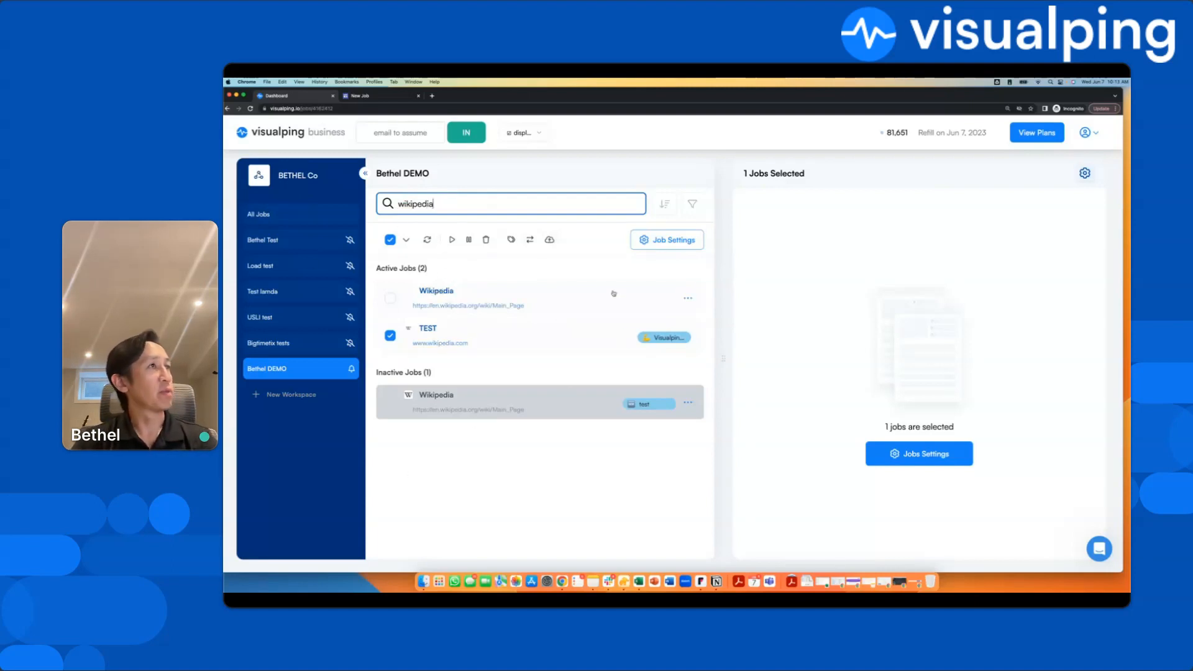
double_click(541, 202)
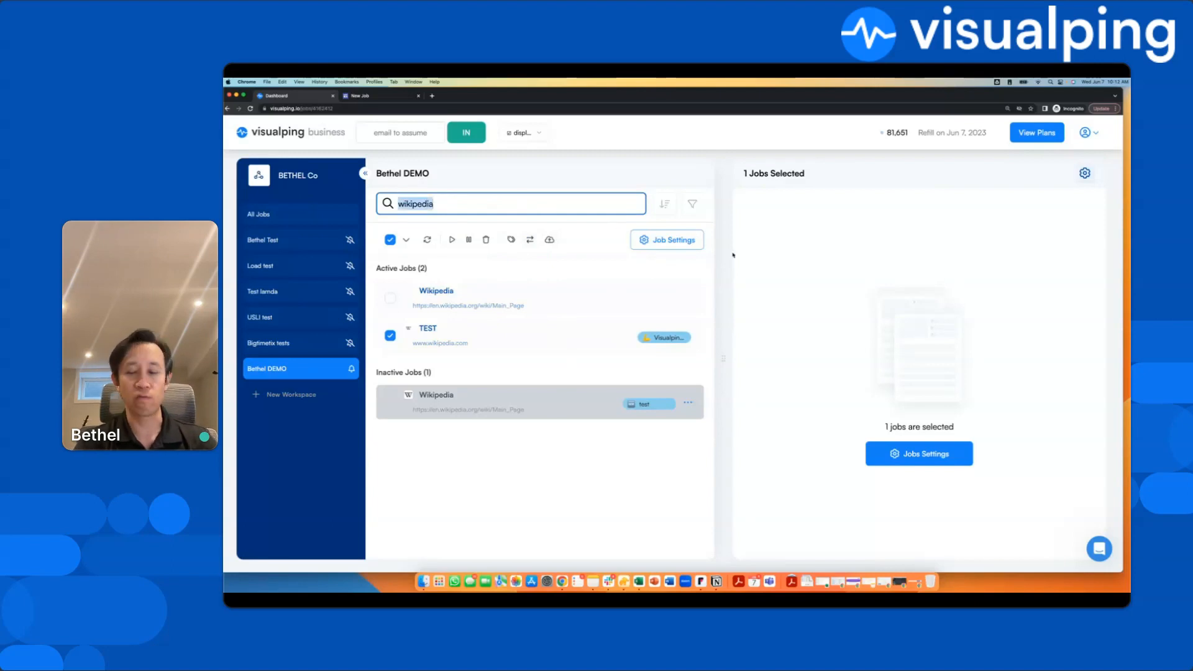
key(BackSpace)
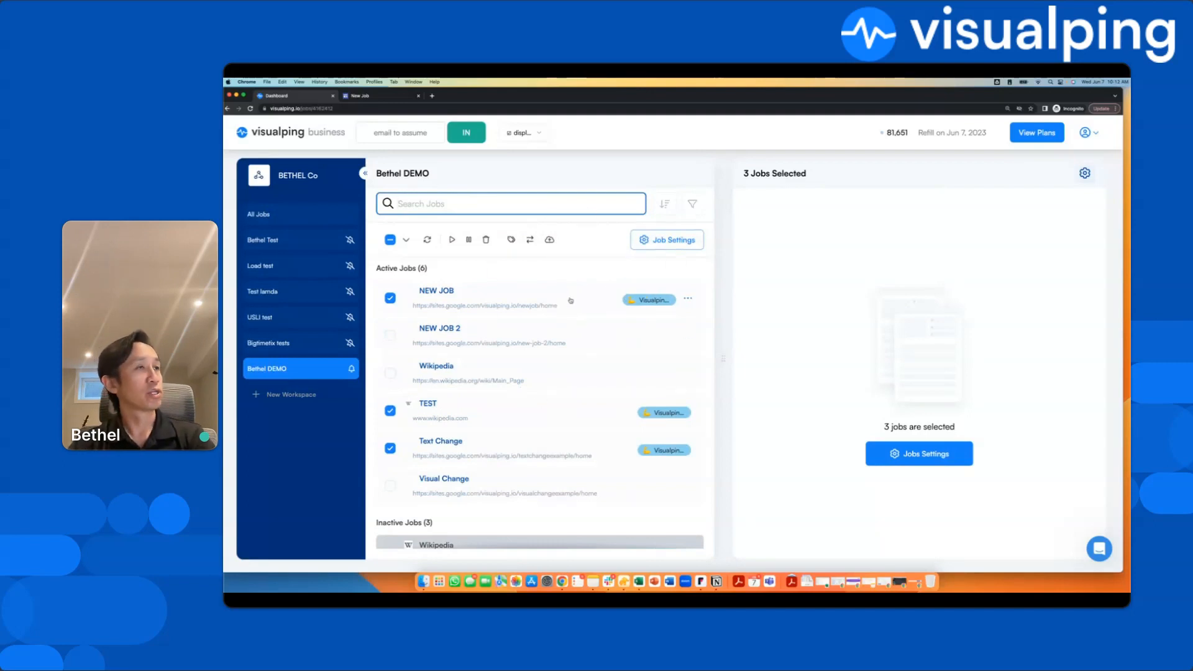
scroll(574, 304, down, 1)
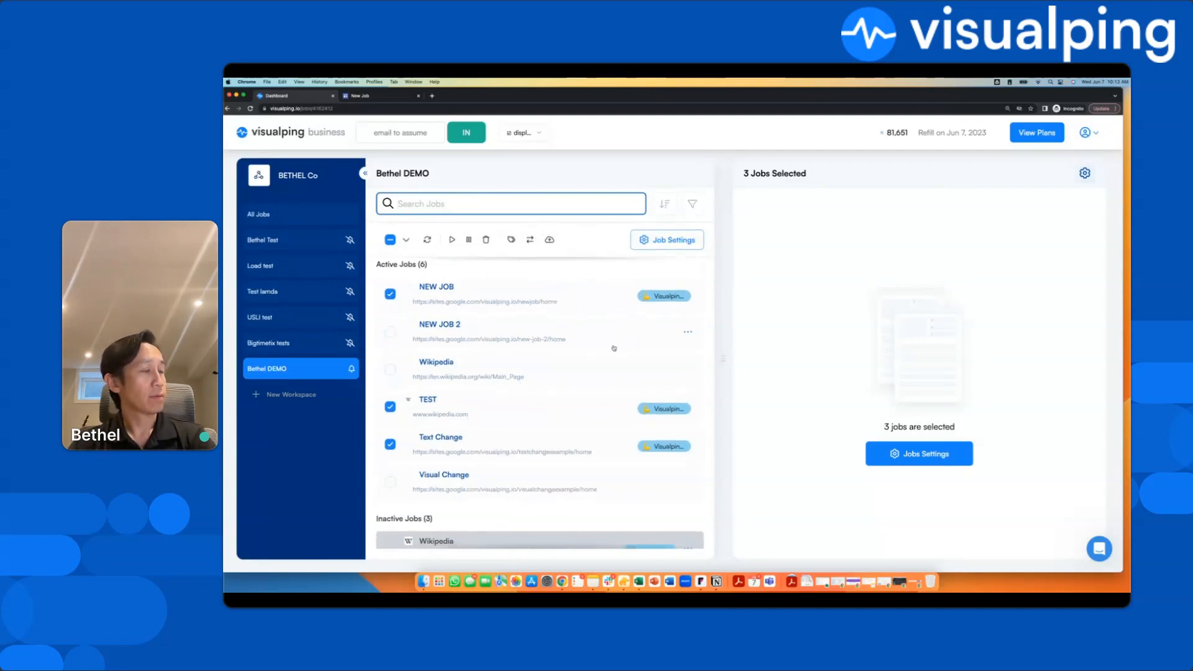
Add the active job NEW JOB 2 to the jobs already selected in the DEMO workspace
scroll(621, 311, down, 3)
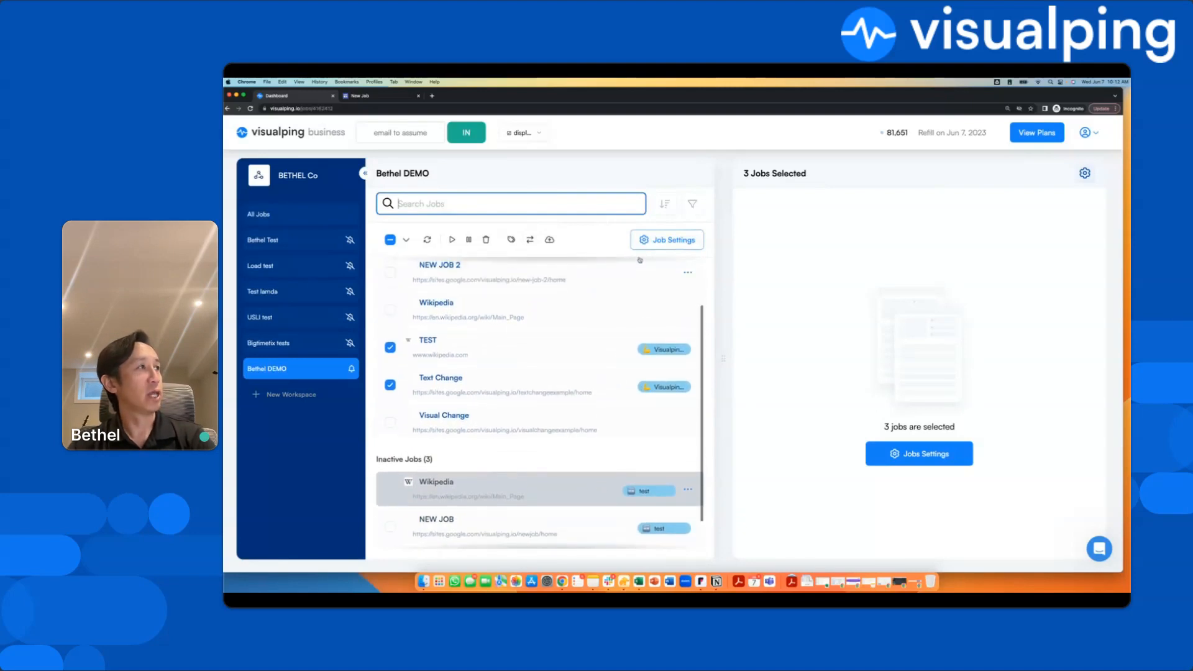
scroll(621, 277, up, 3)
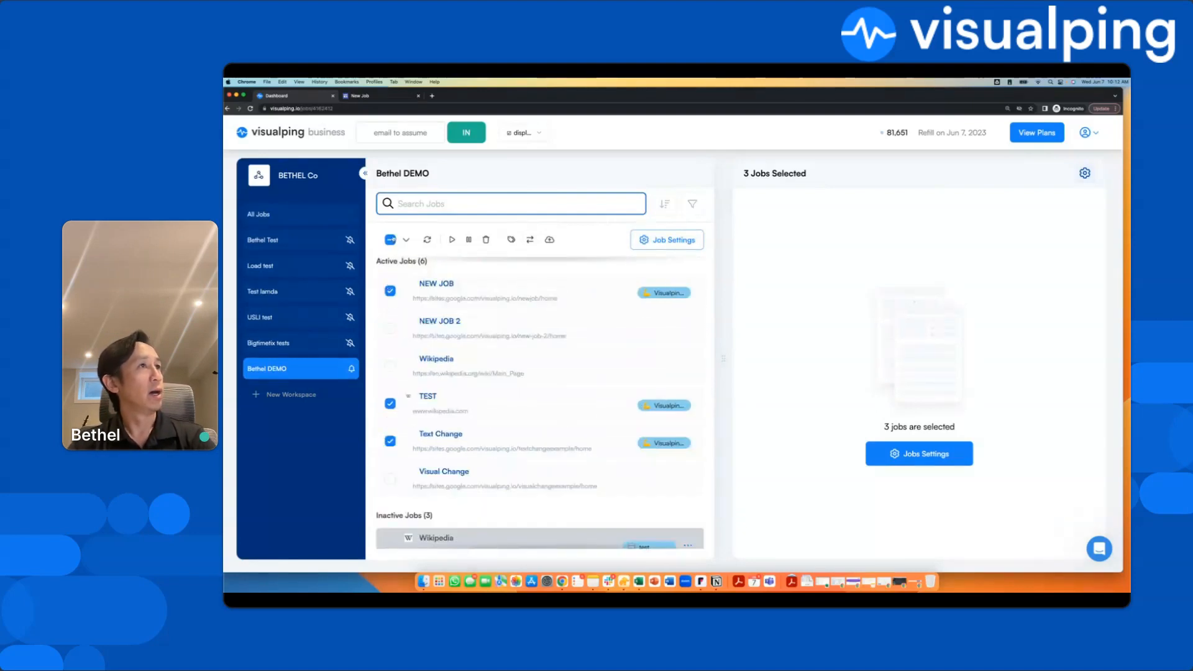
click(390, 331)
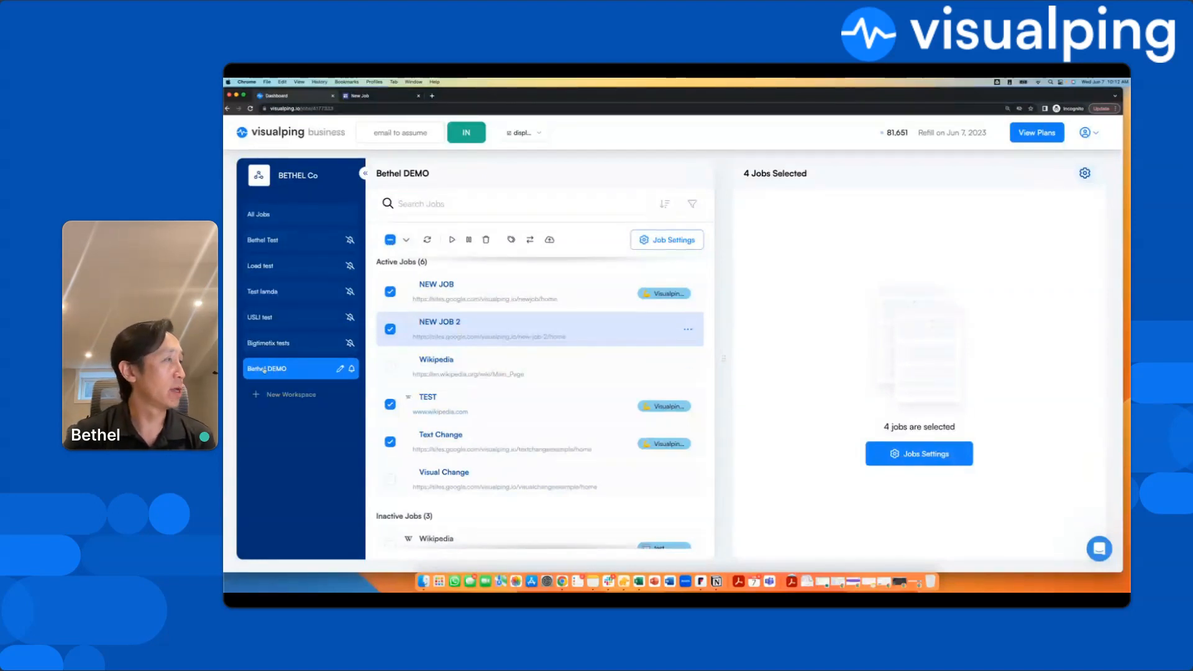
Compare the job lists of the first-listed workspace and the DEMO workspace, ending on the DEMO workspace
click(285, 243)
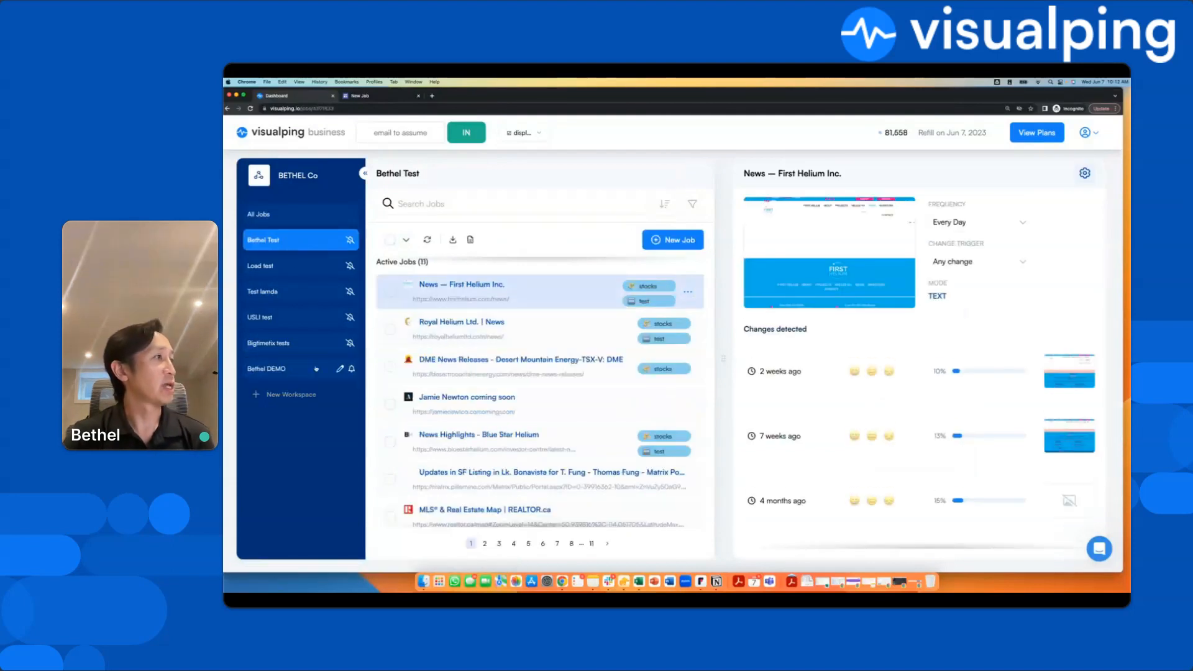
scroll(532, 515, down, 4)
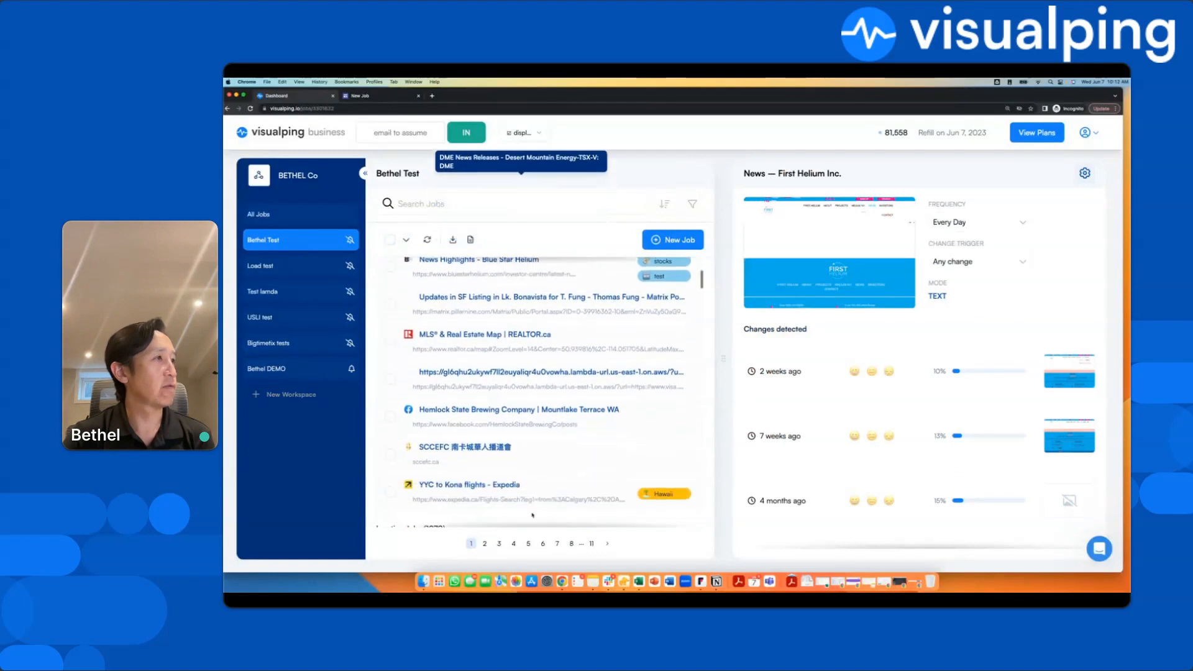
scroll(516, 325, up, 4)
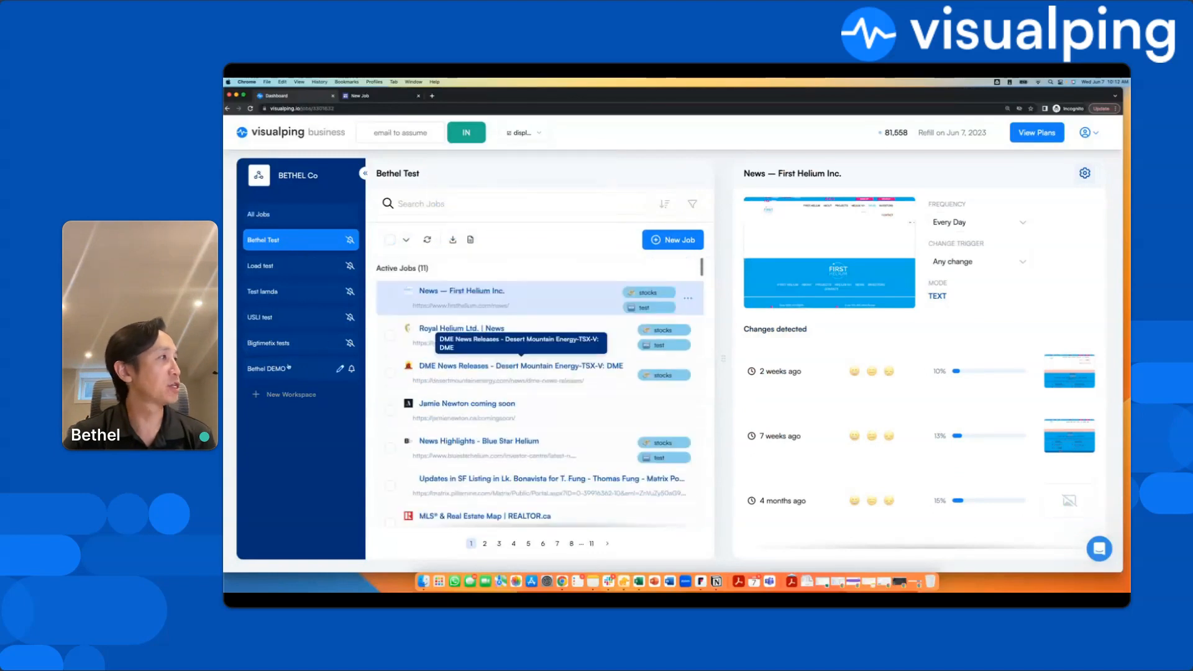
click(288, 368)
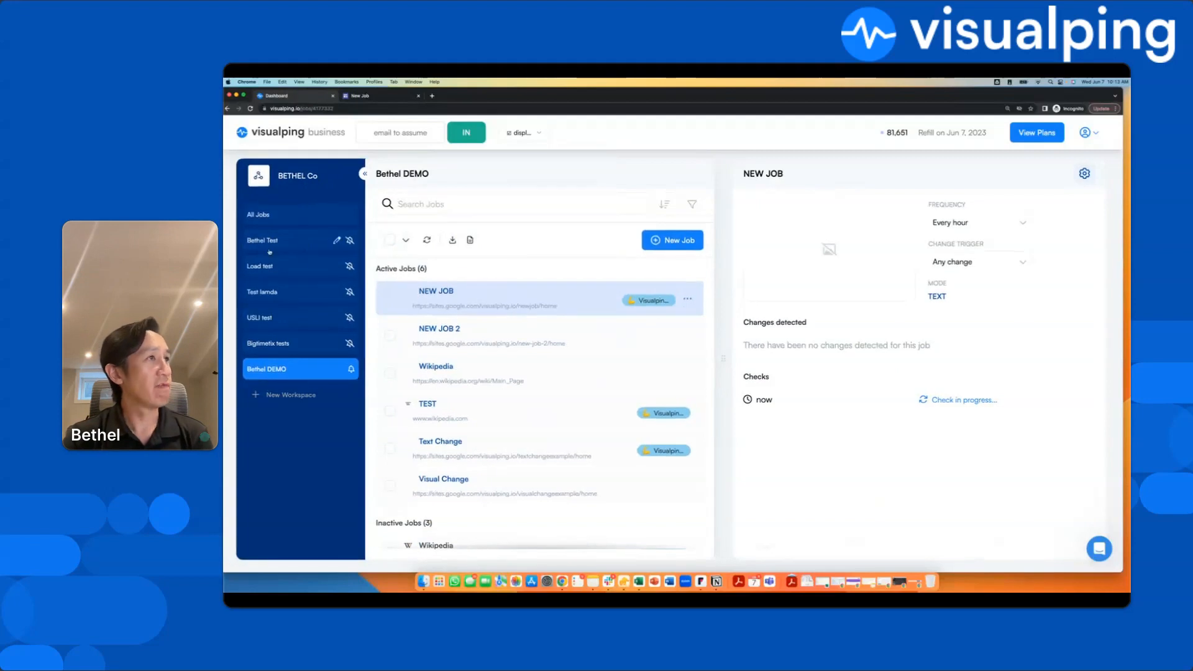
click(313, 244)
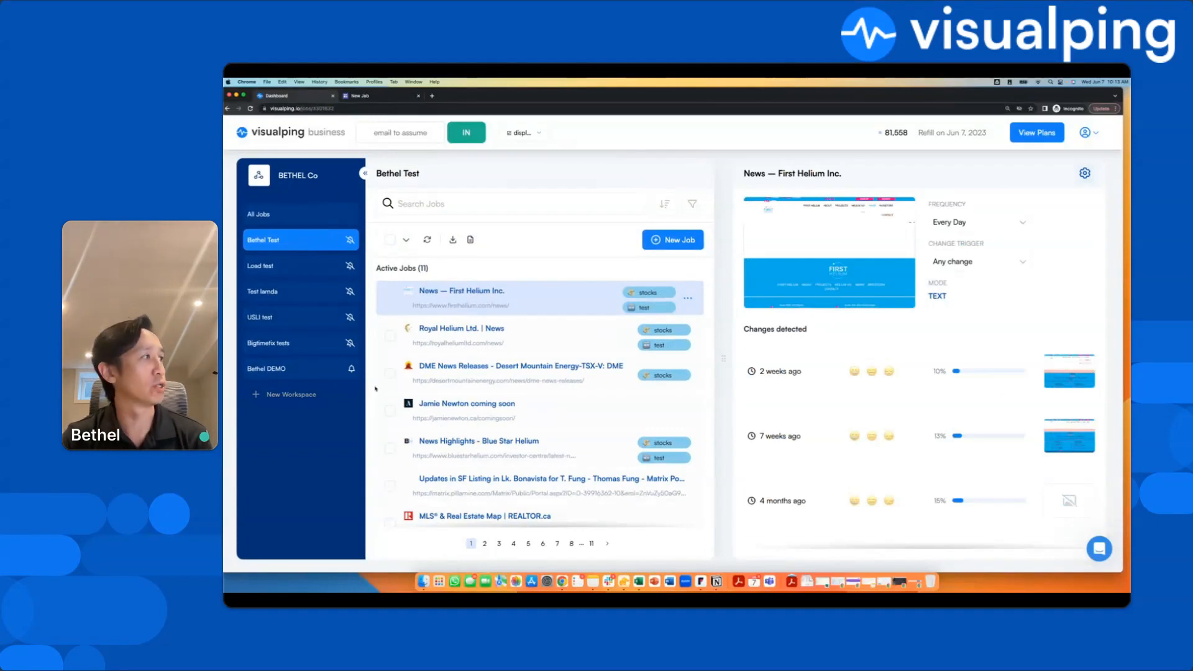
click(299, 371)
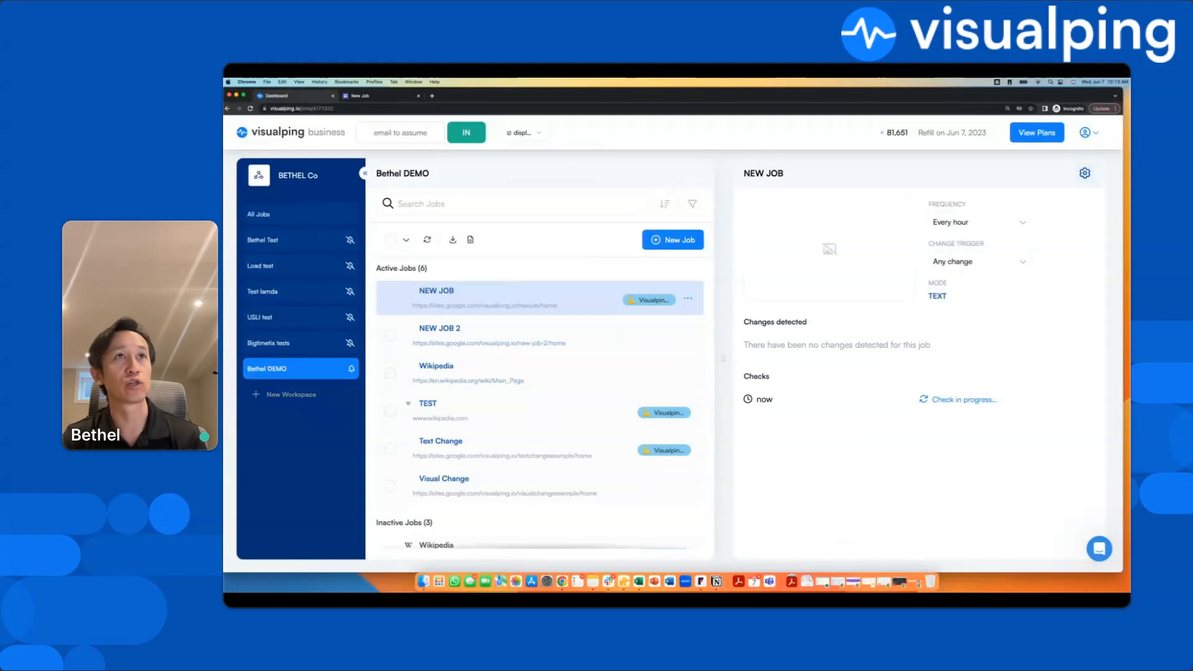
Open the account's user settings and look at the Editor user's role and assigned workspaces
click(1089, 136)
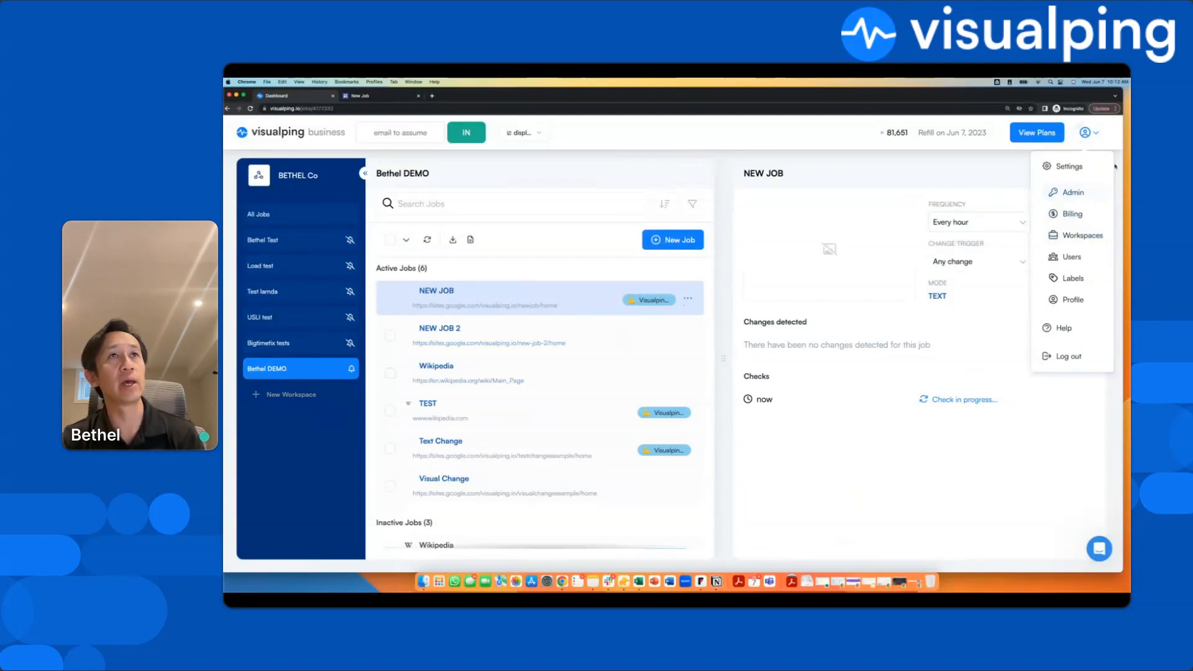
click(1073, 257)
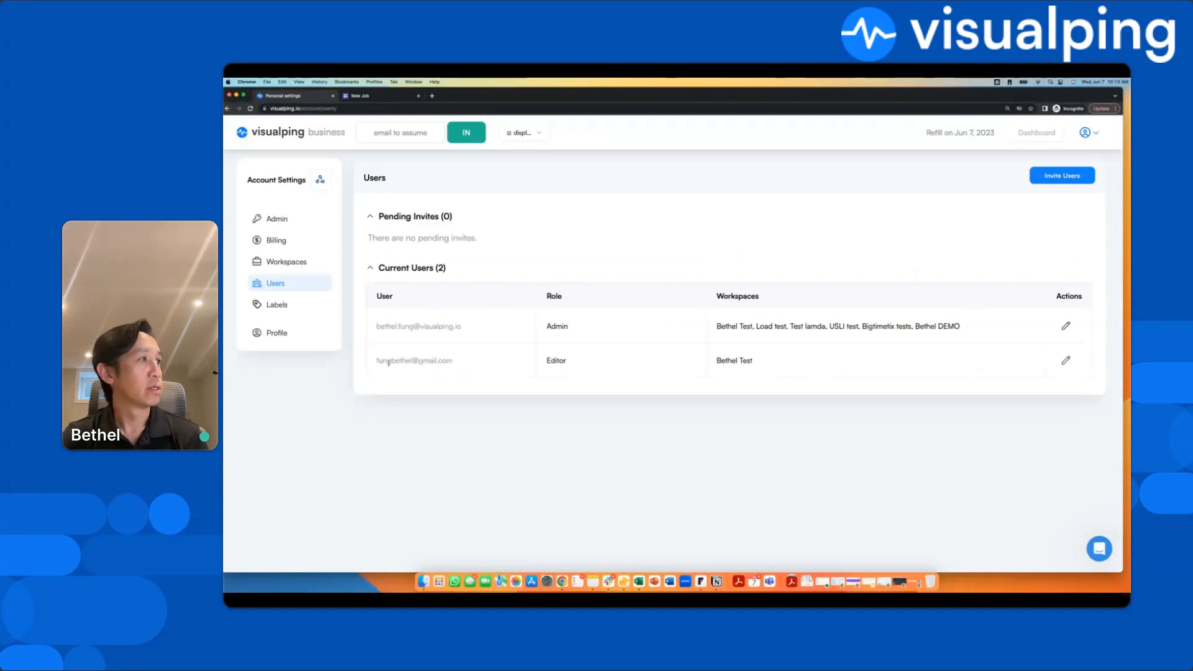
drag(376, 360, 472, 365)
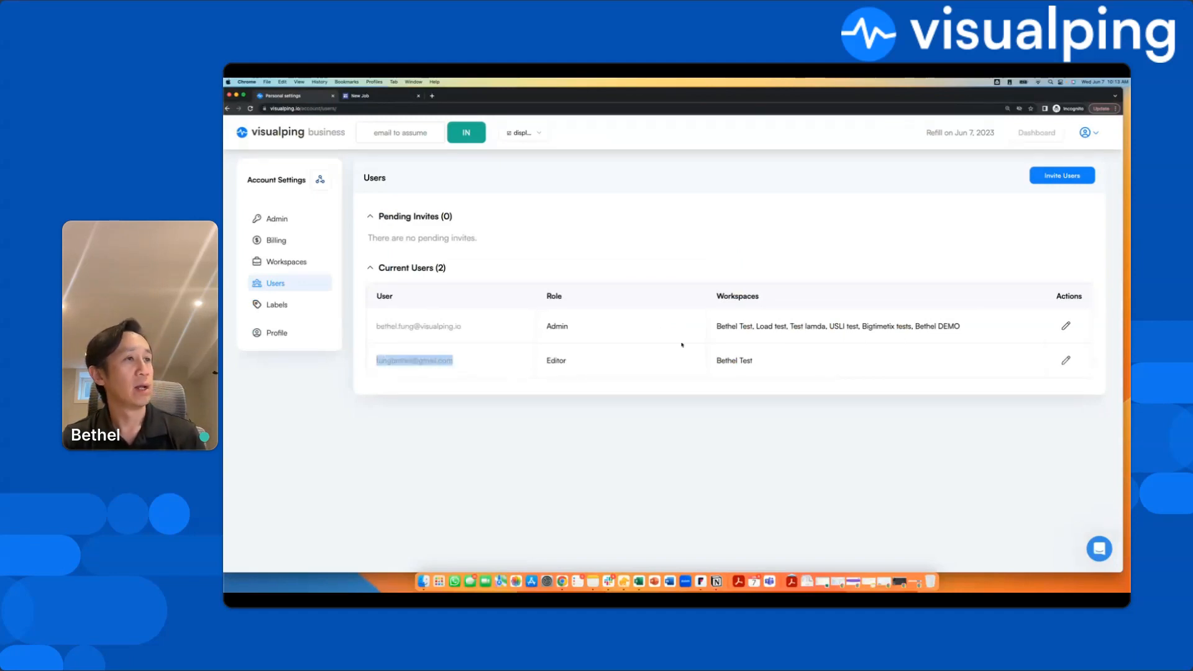
click(588, 360)
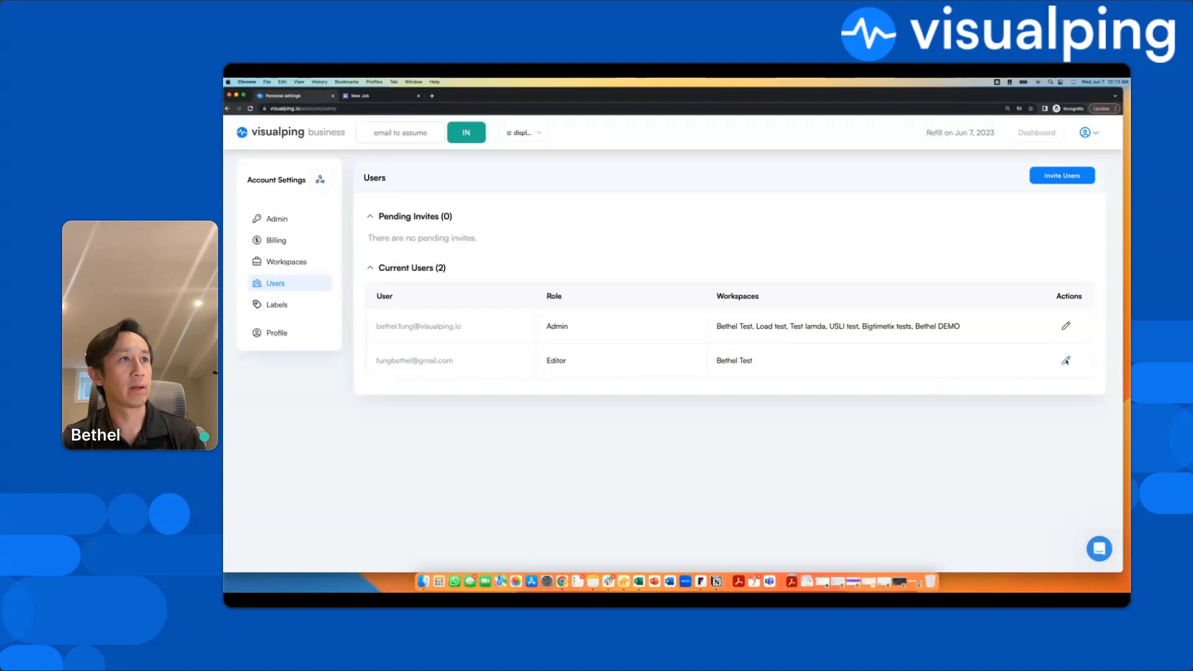
Give the Editor user access to the DEMO workspace in addition to the existing one and save the change
click(1065, 360)
click(713, 311)
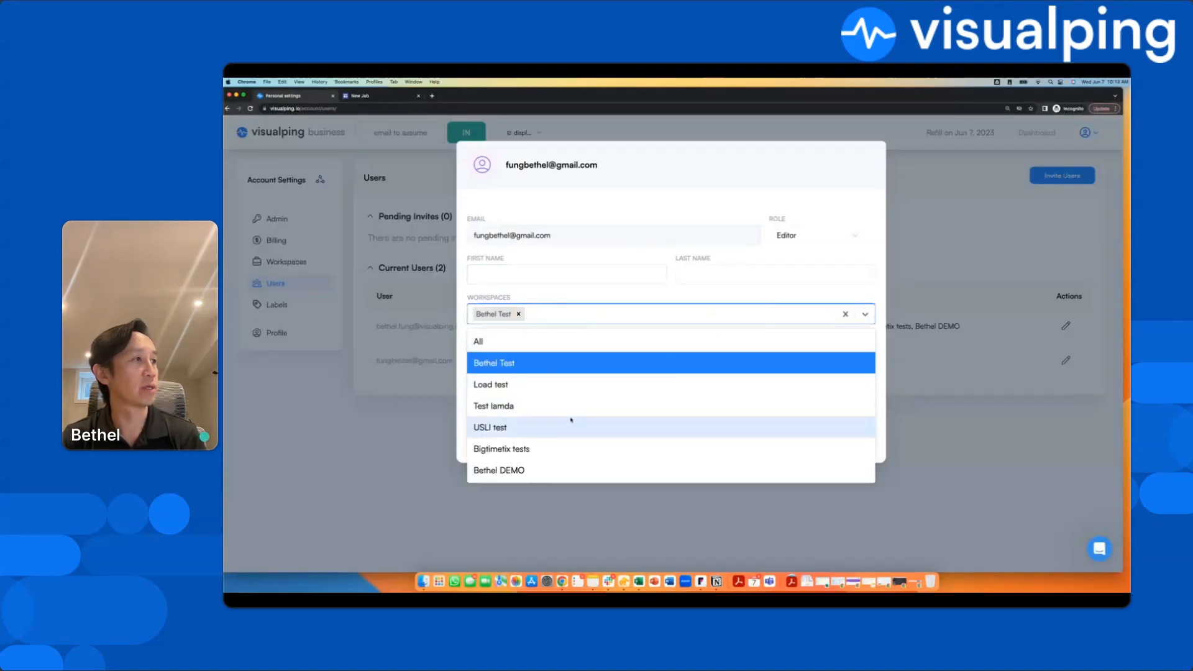
click(546, 469)
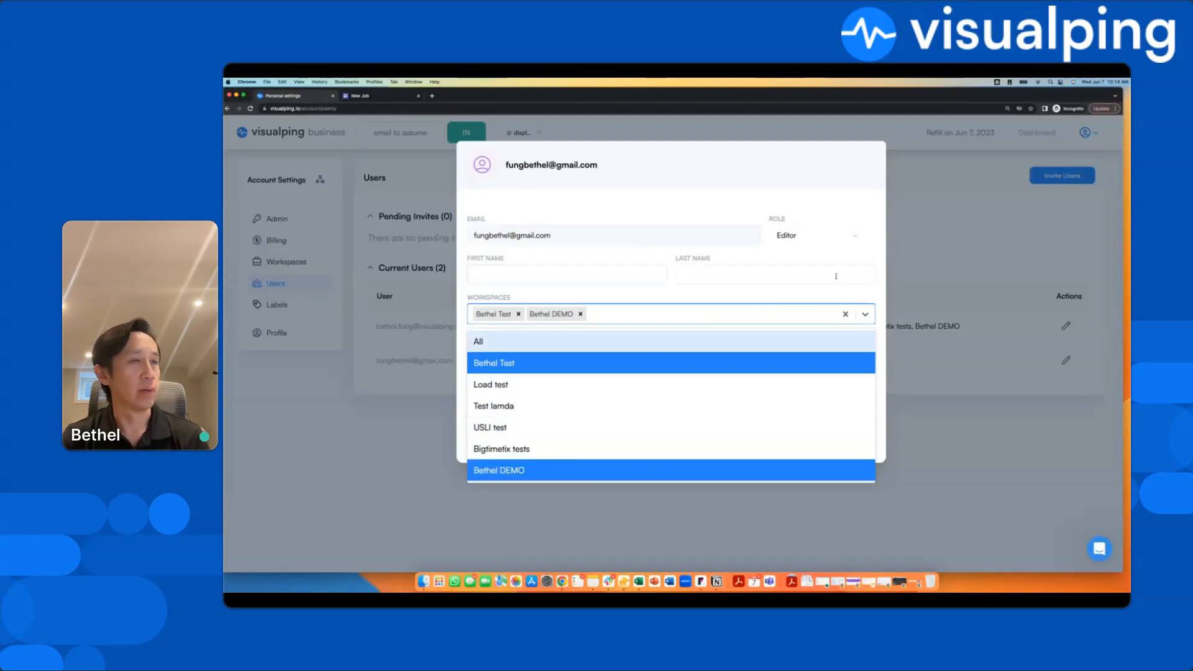
click(858, 303)
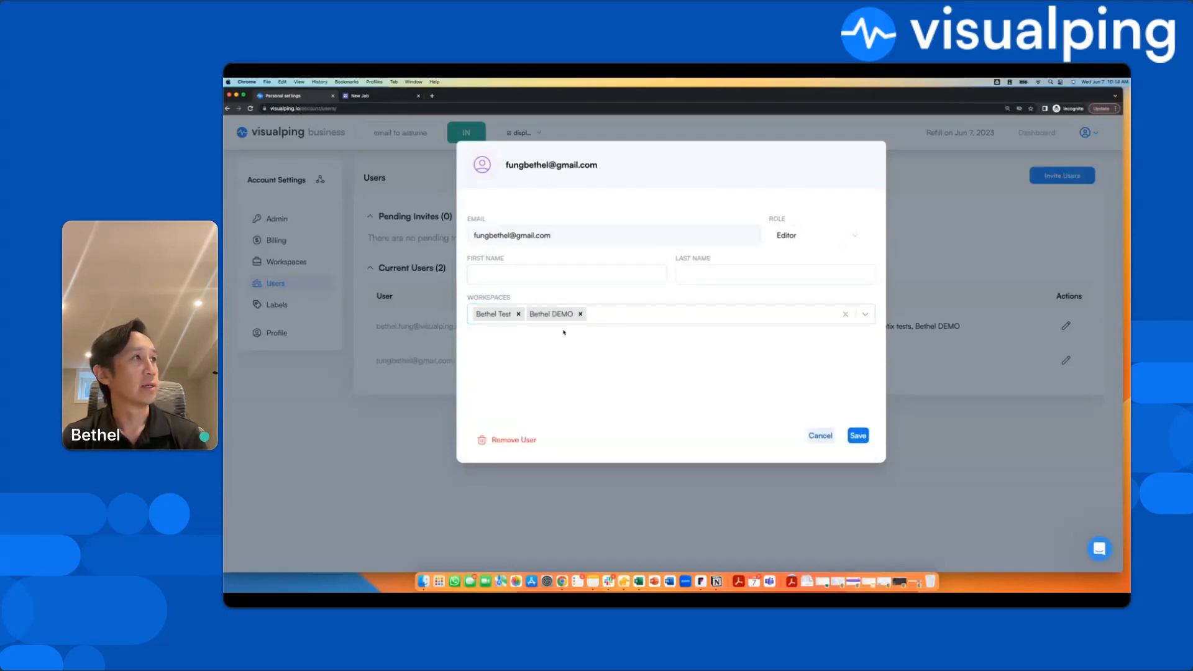
click(859, 436)
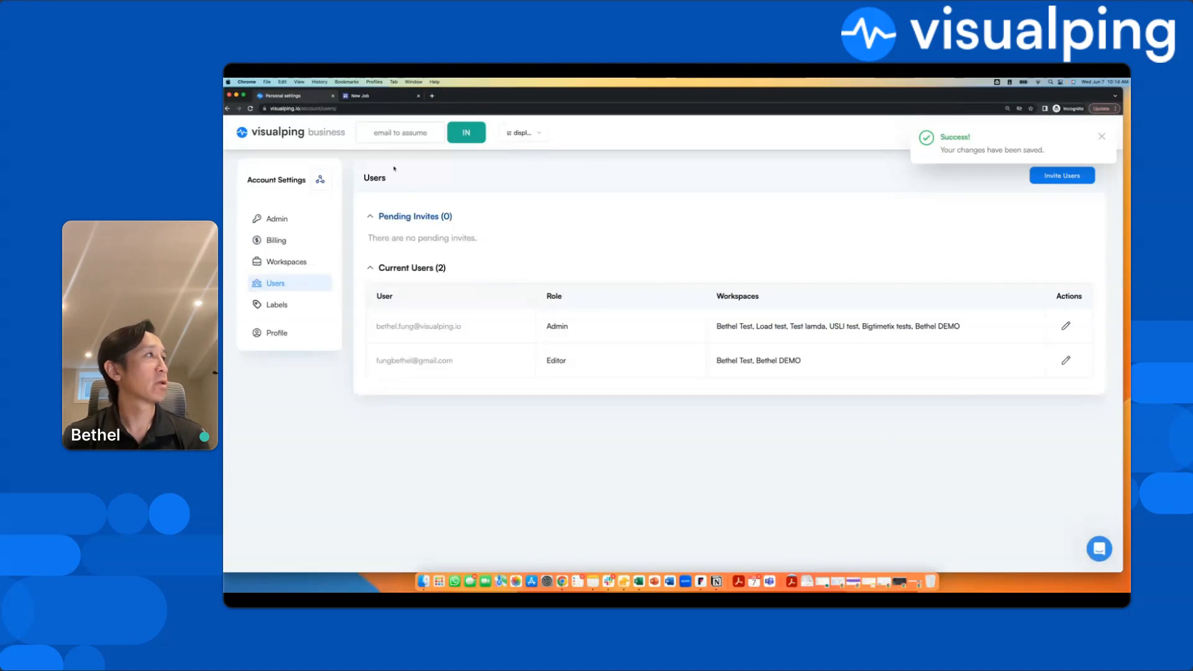
click(1100, 137)
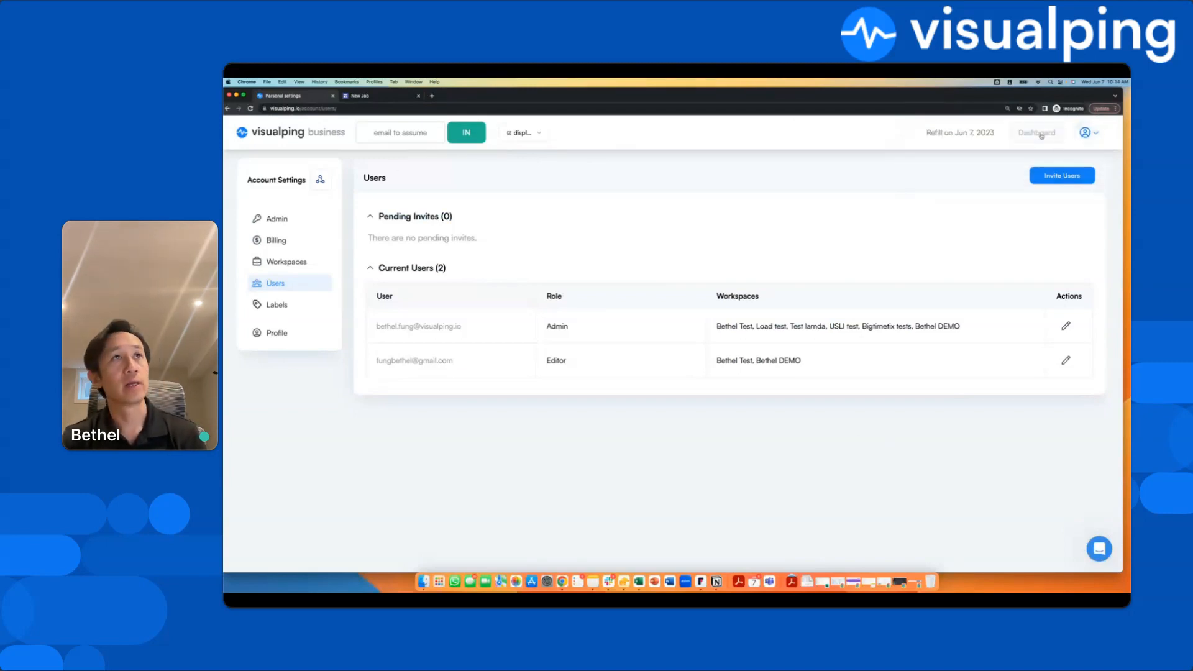
Return to the dashboard and move the active Wikipedia and TEST jobs from the DEMO workspace to the first-listed workspace
click(1040, 134)
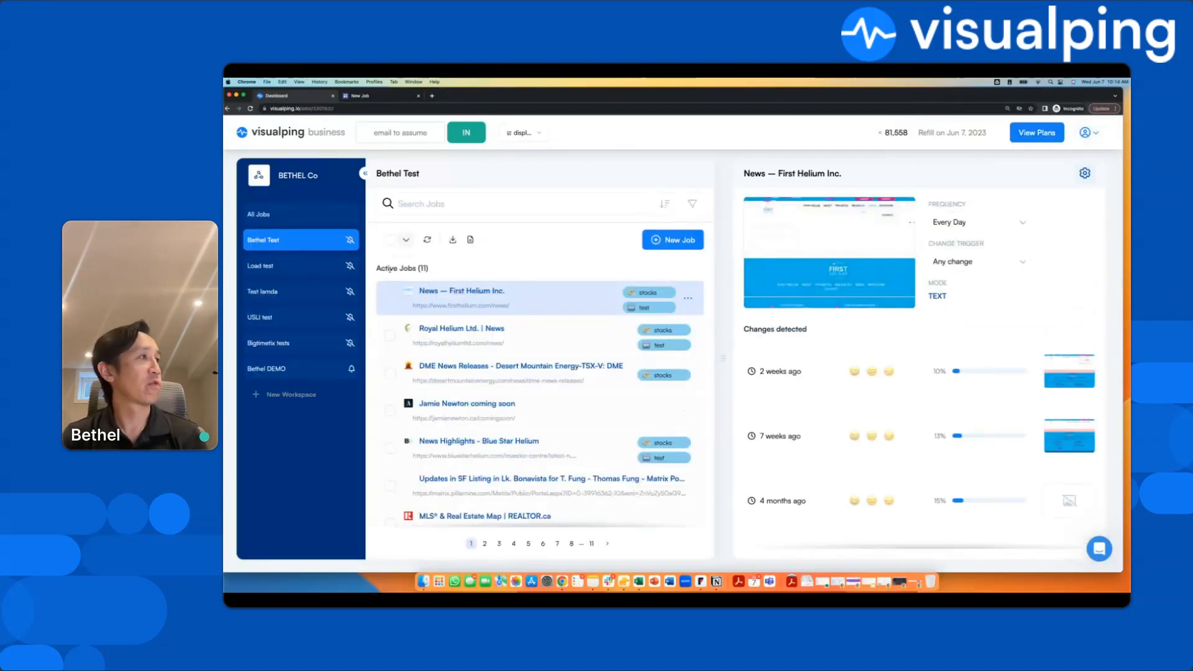
click(292, 368)
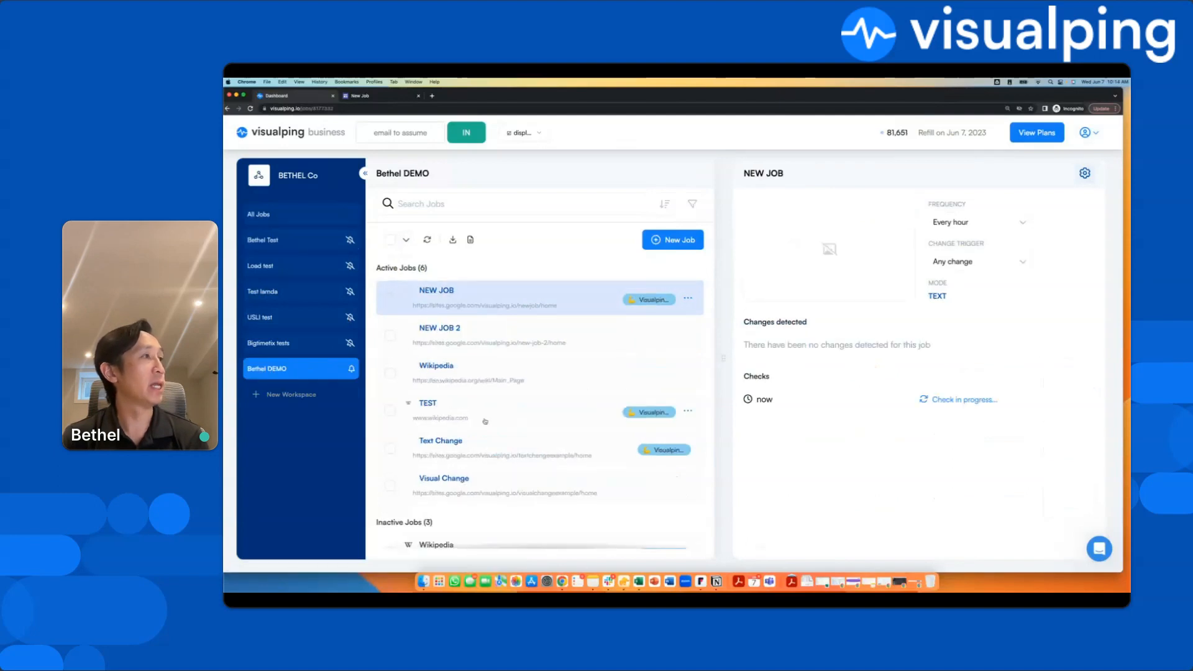
scroll(485, 421, down, 1)
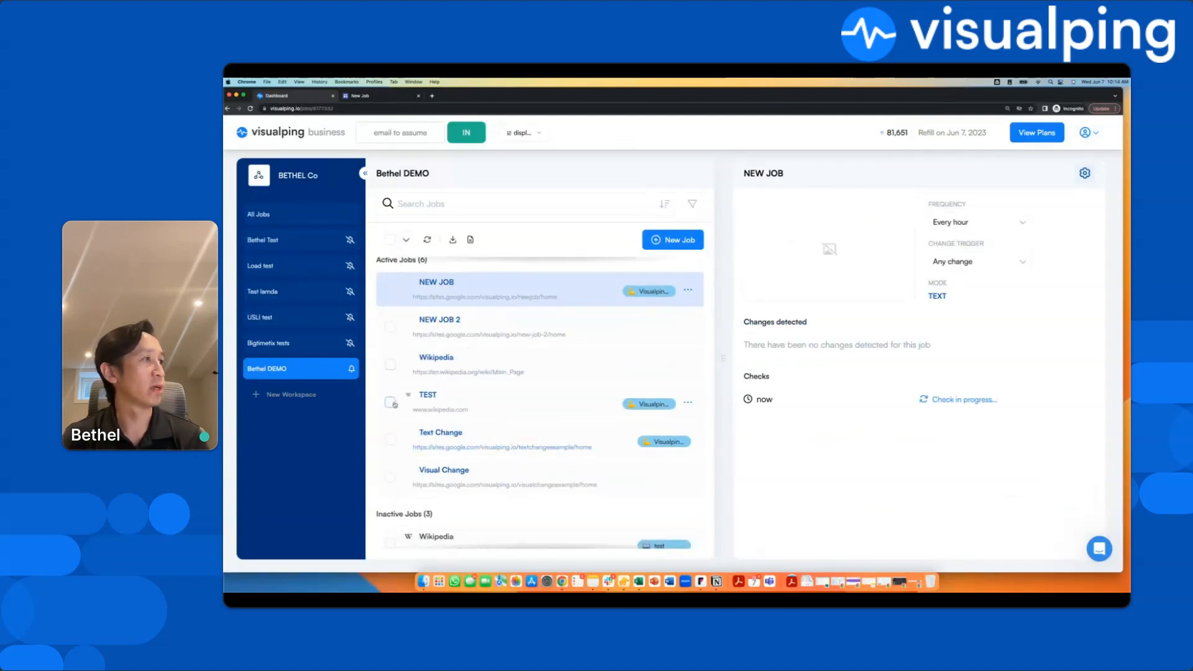
click(391, 402)
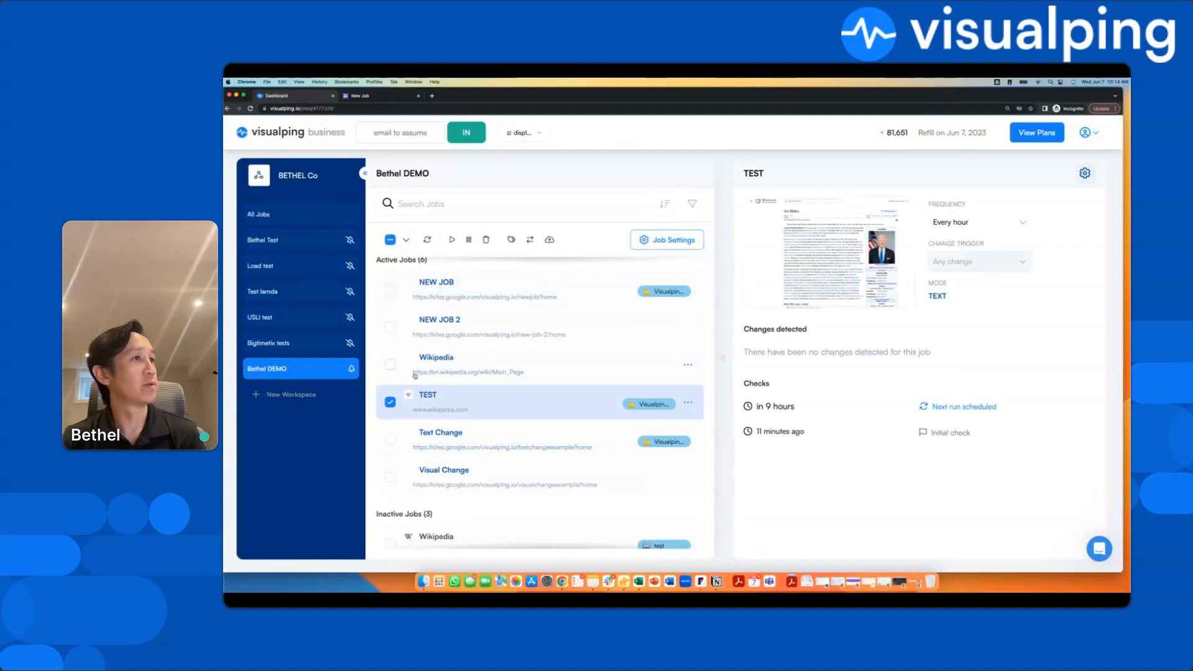
click(390, 365)
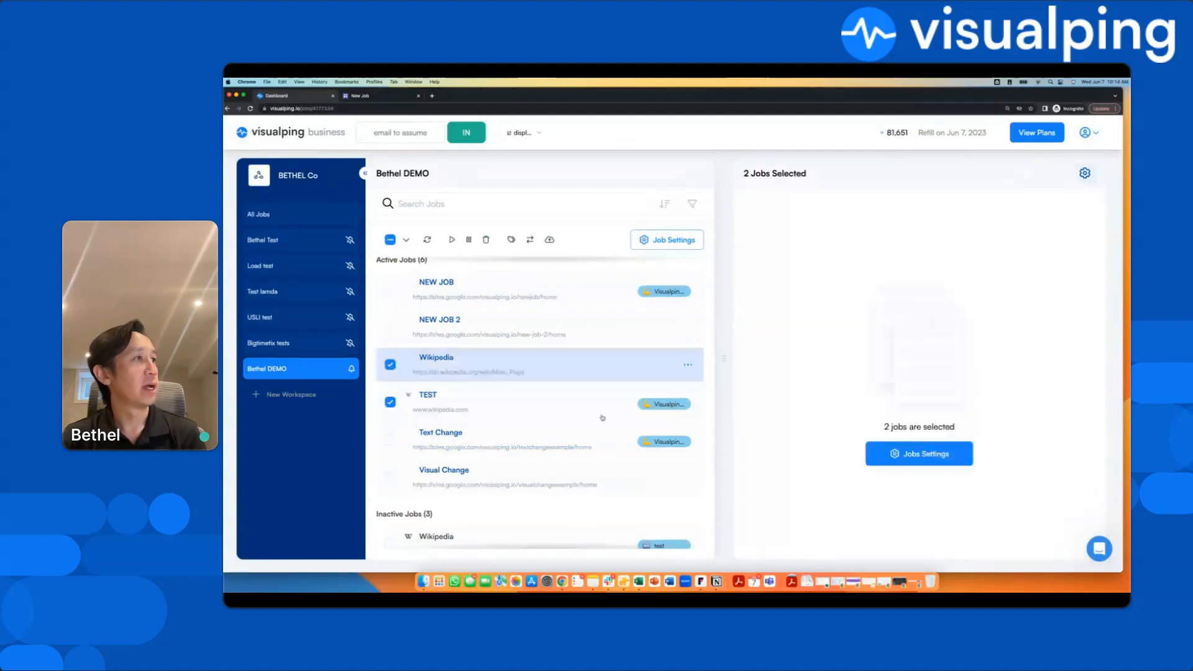
click(531, 239)
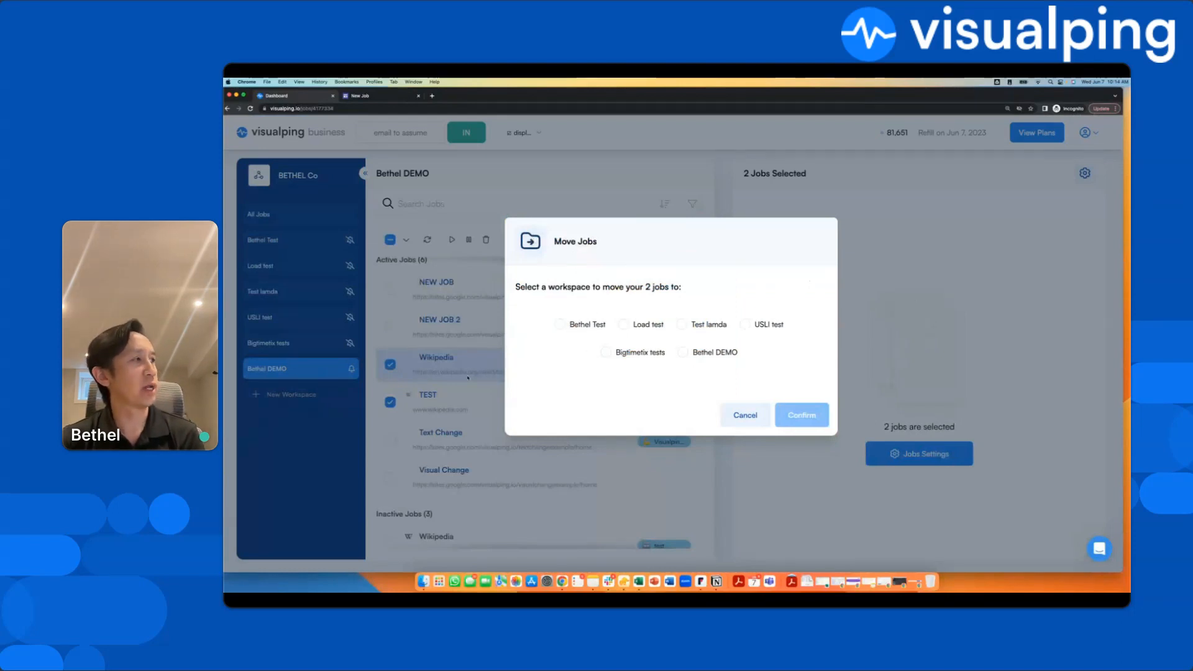
click(560, 323)
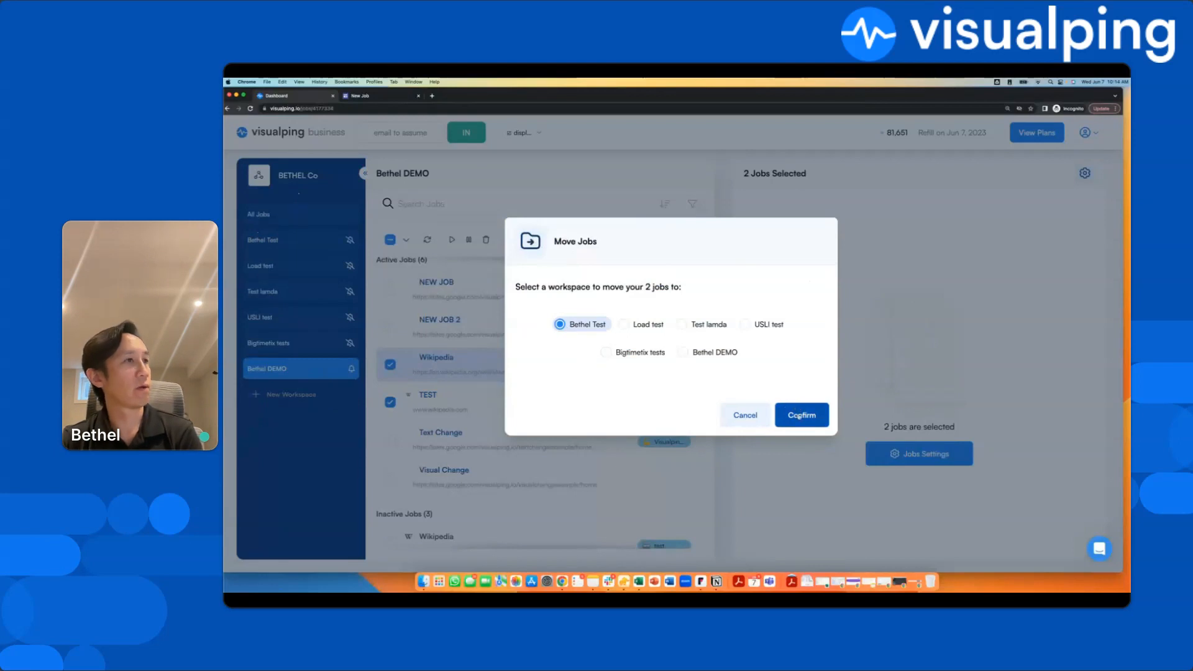
click(799, 415)
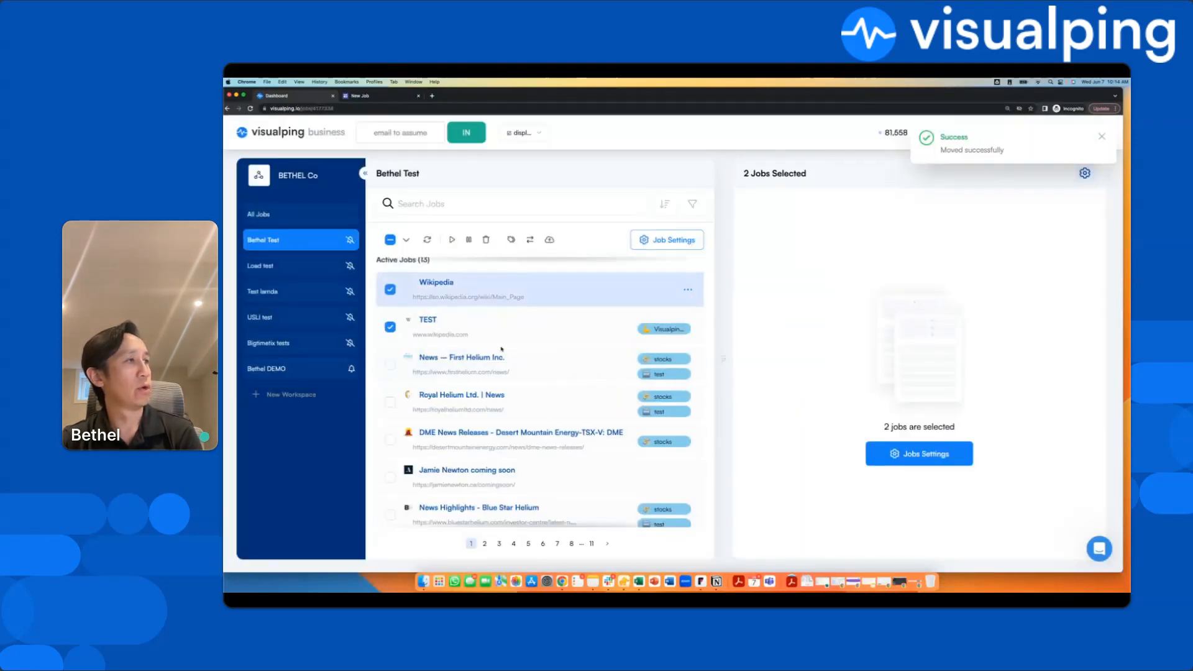
Check the active jobs in the source and destination workspaces after the move, ending on the DEMO workspace
click(295, 371)
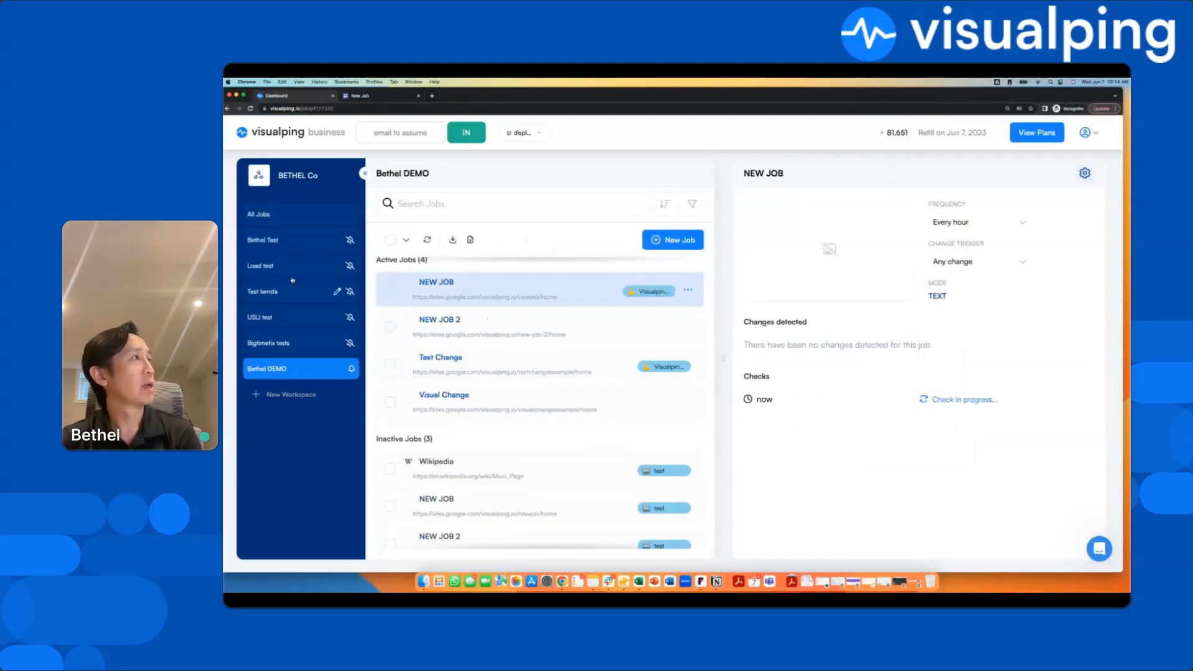
click(281, 240)
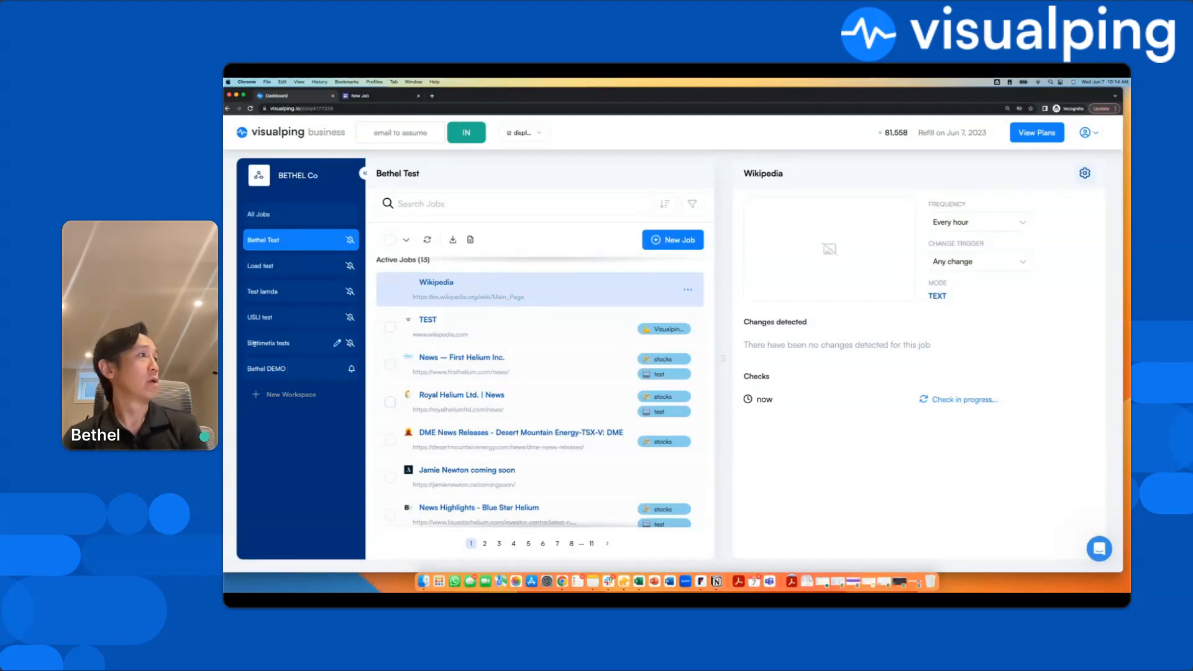
click(279, 369)
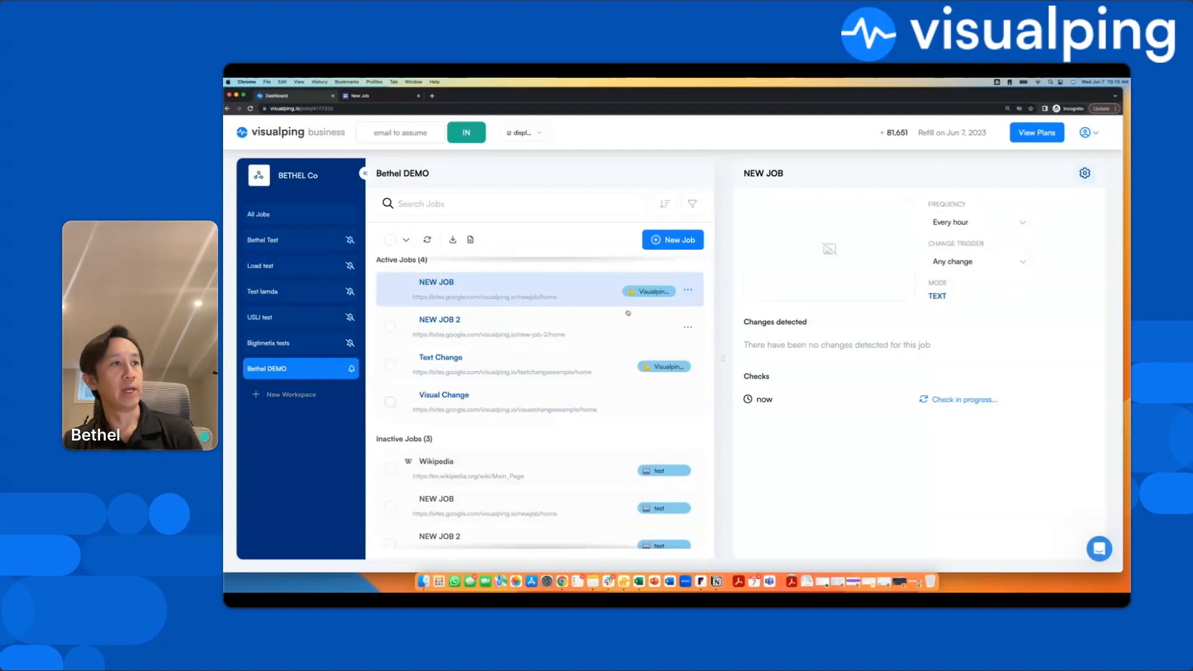
Review the details and detected changes of the NEW JOB 2, Text Change and Visual Change jobs
click(586, 324)
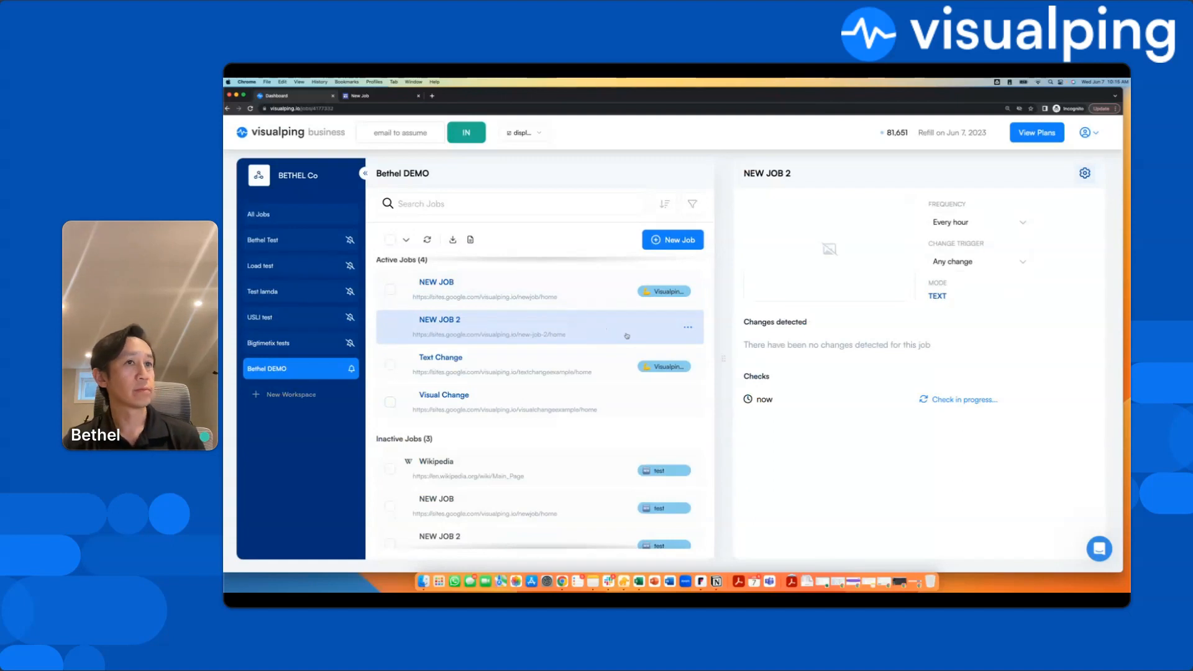
click(581, 356)
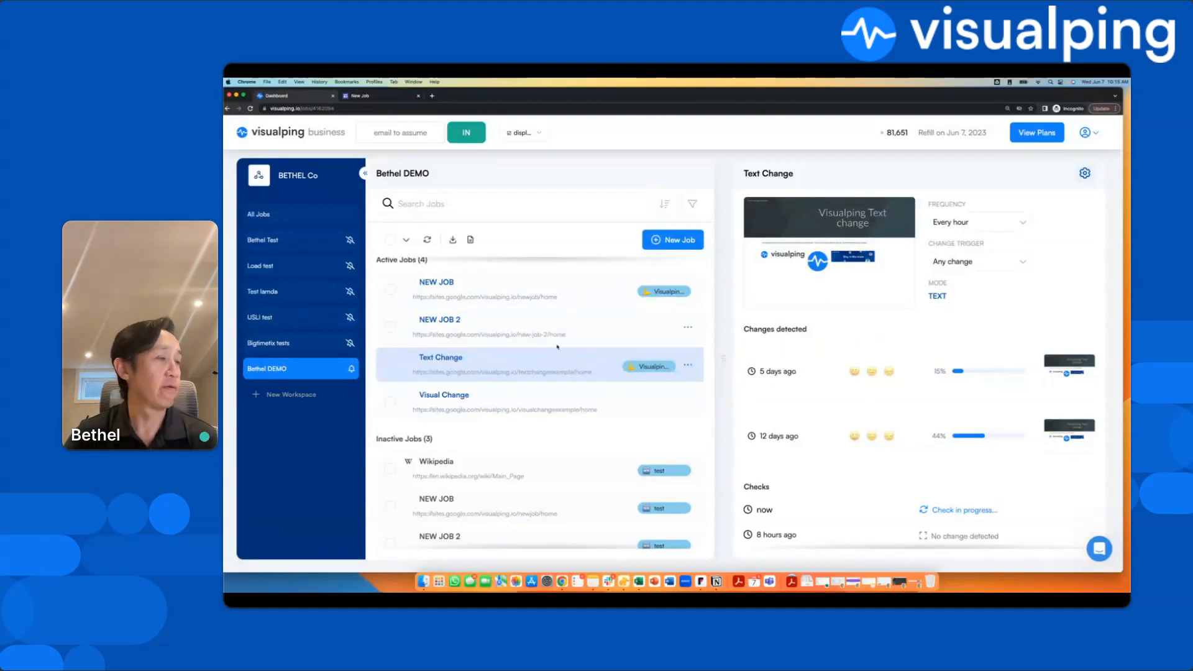
click(601, 401)
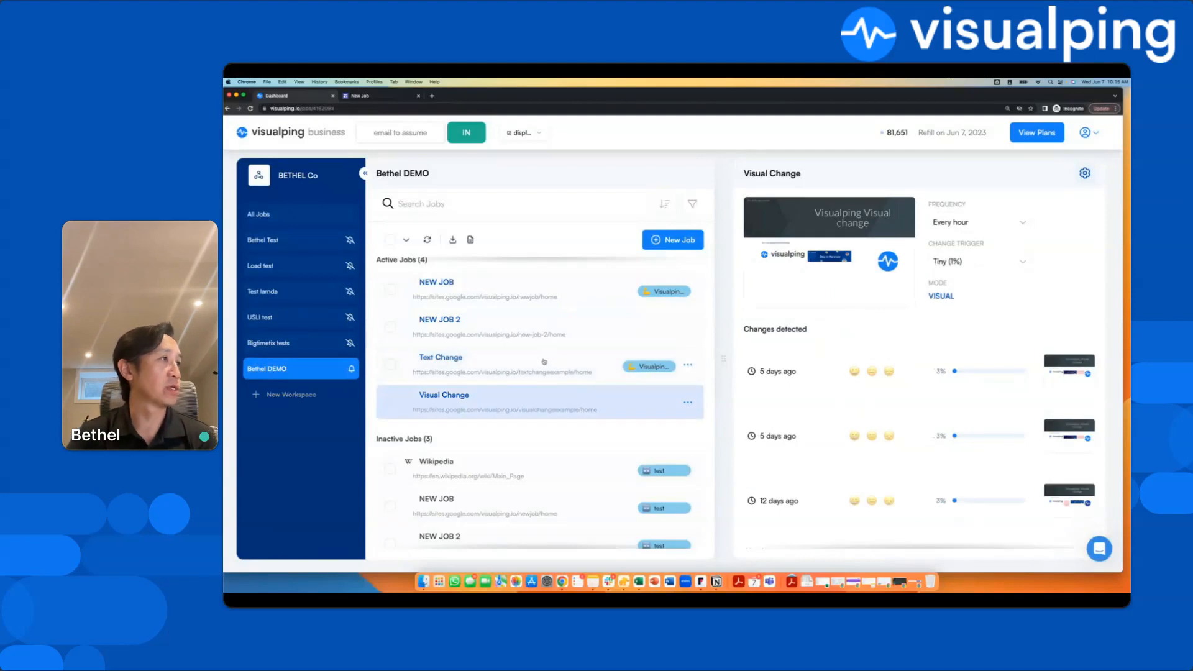
click(544, 362)
click(495, 399)
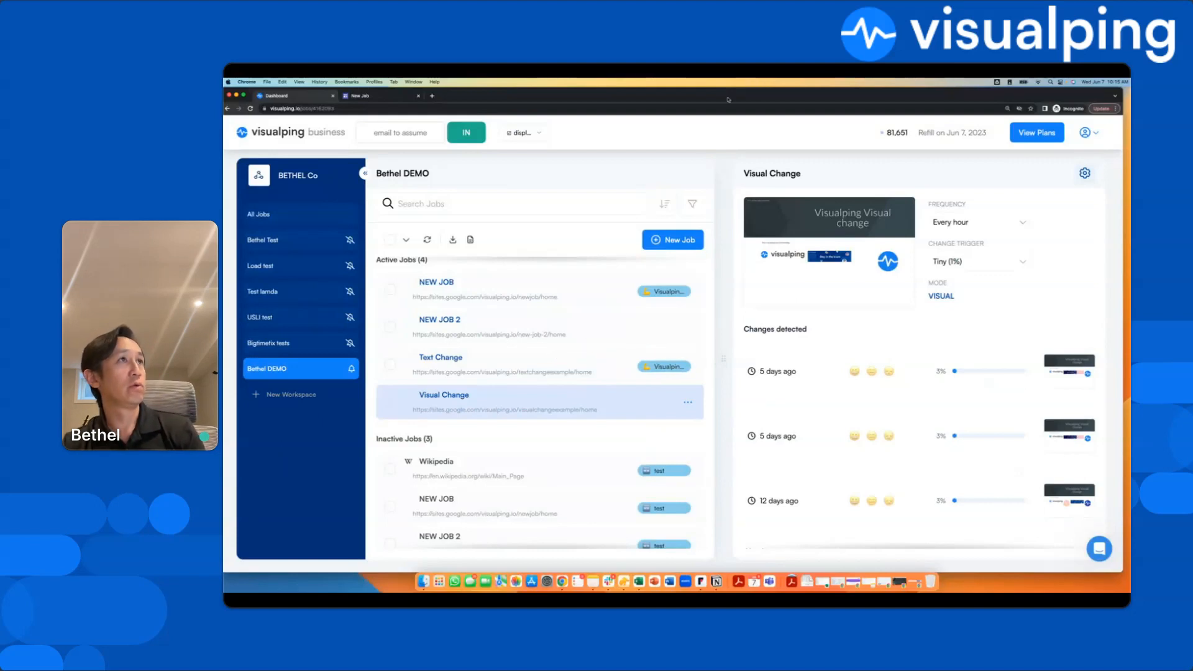
Switch to the Gmail window, then reposition and widen it to show the Visualping alert emails
key(super+grave)
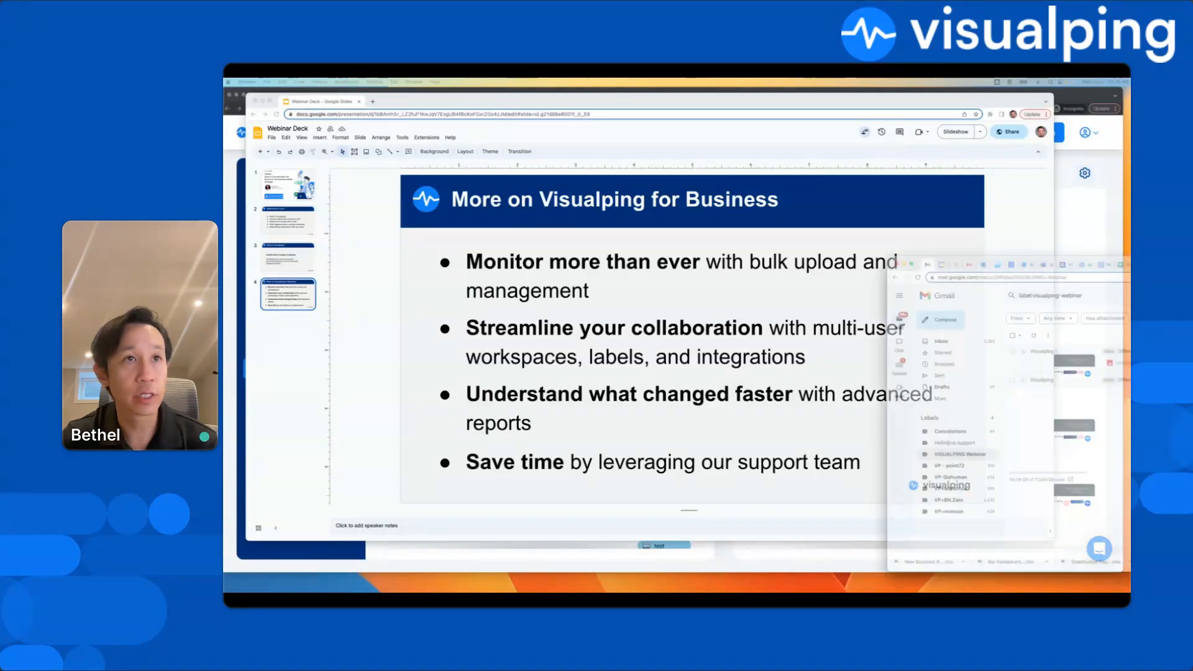
drag(1129, 264, 809, 118)
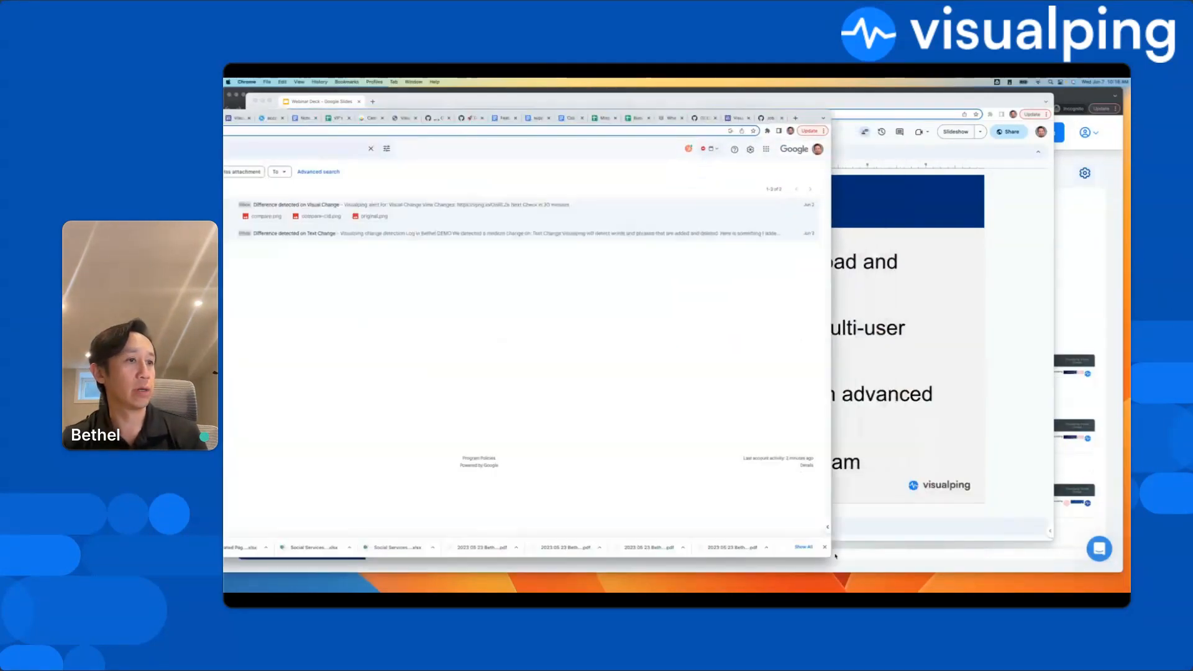
drag(831, 557, 1129, 564)
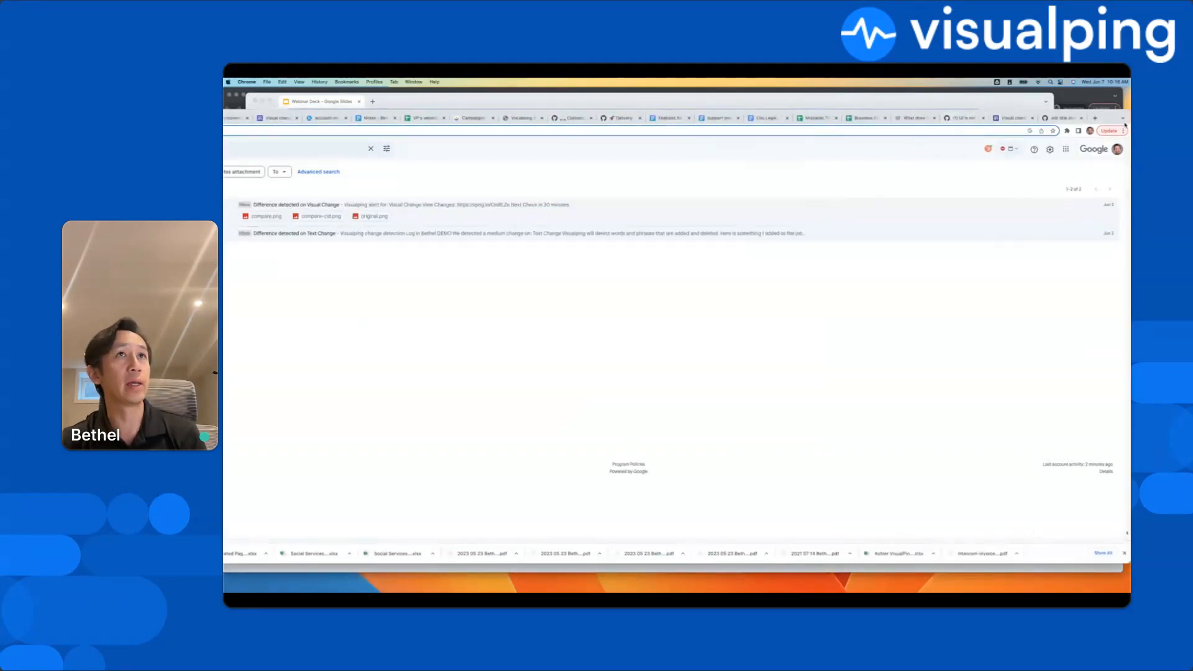
mouse_move(1128, 111)
mouse_down()
mouse_move(1038, 109)
mouse_move(1129, 110)
mouse_up()
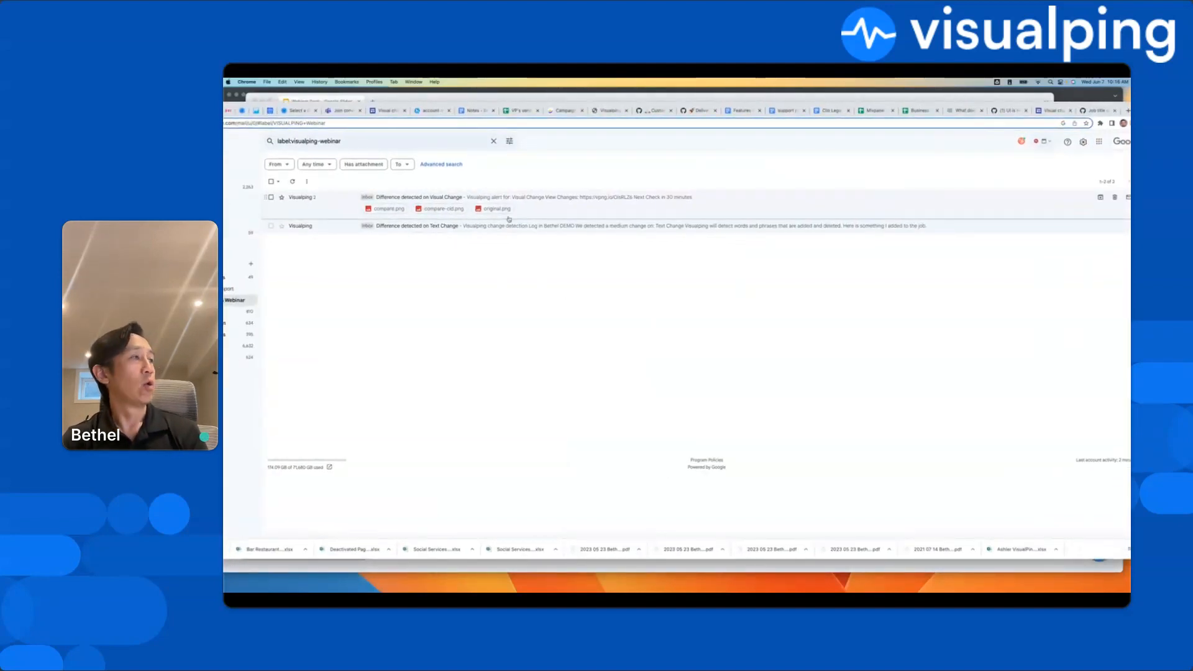
click(391, 91)
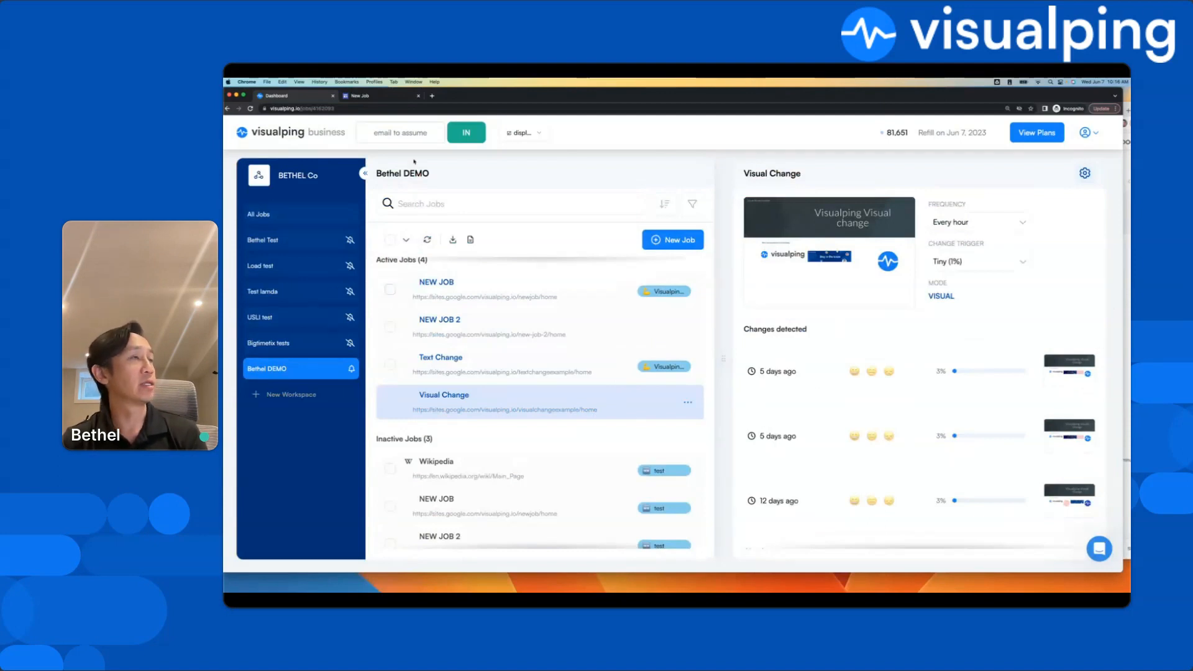
key(super+grave)
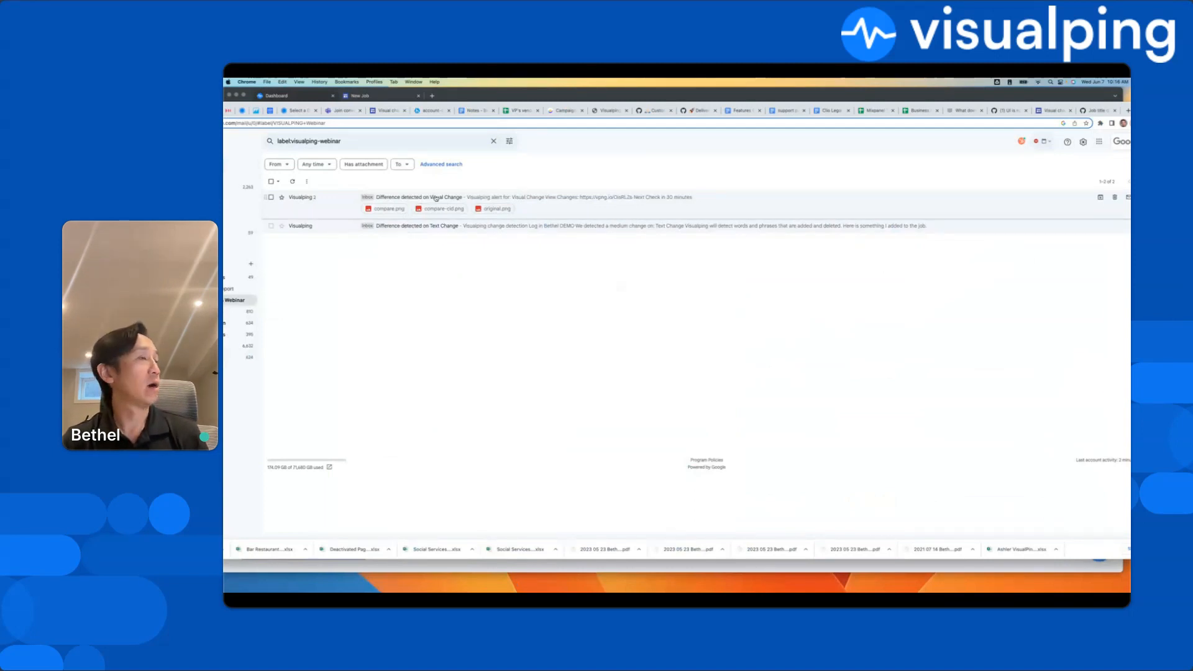
Open the "Difference detected on Visual Change" email thread and read through its first alert message
click(436, 198)
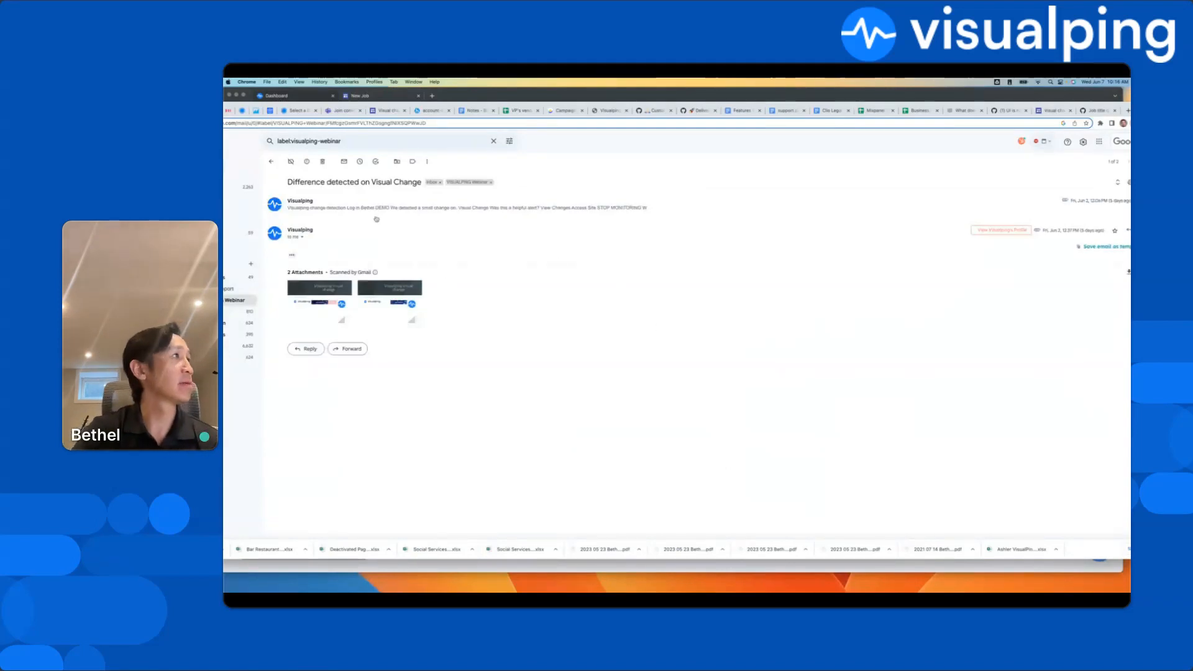
click(332, 206)
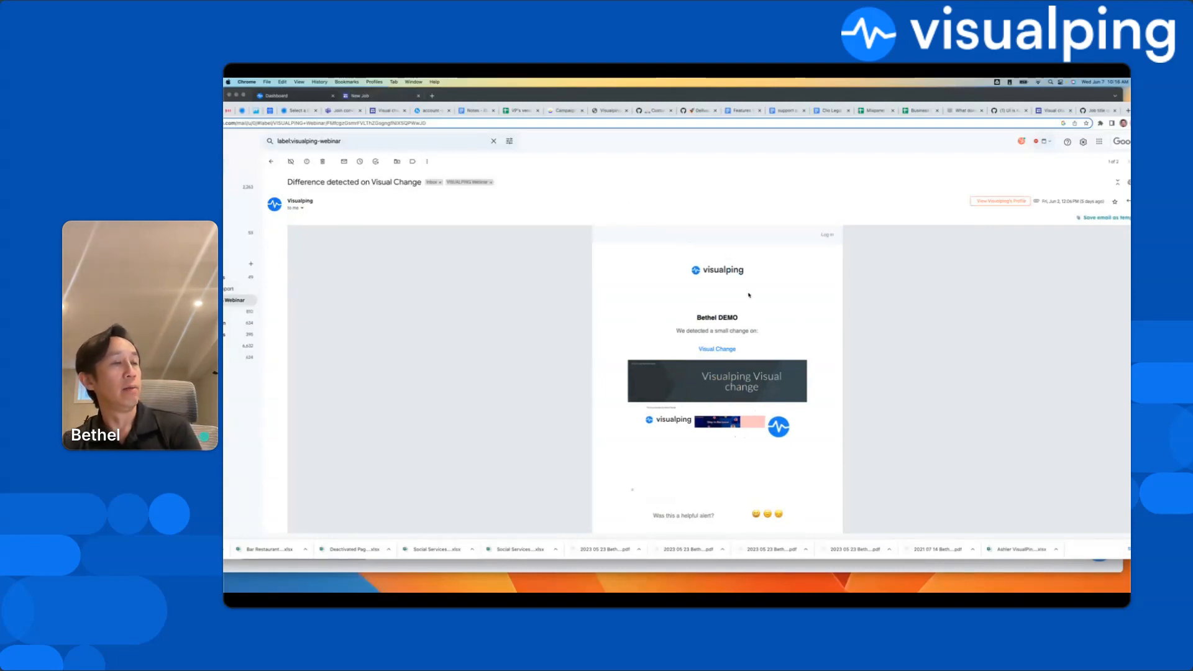
scroll(749, 295, down, 2)
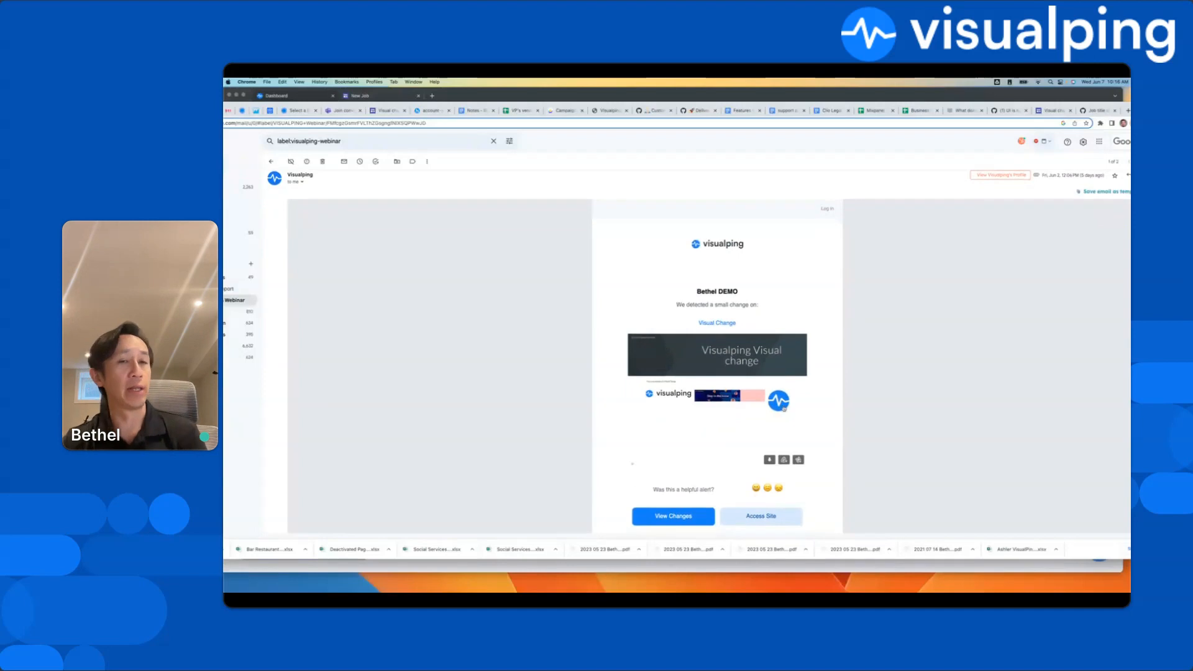
scroll(725, 313, down, 1)
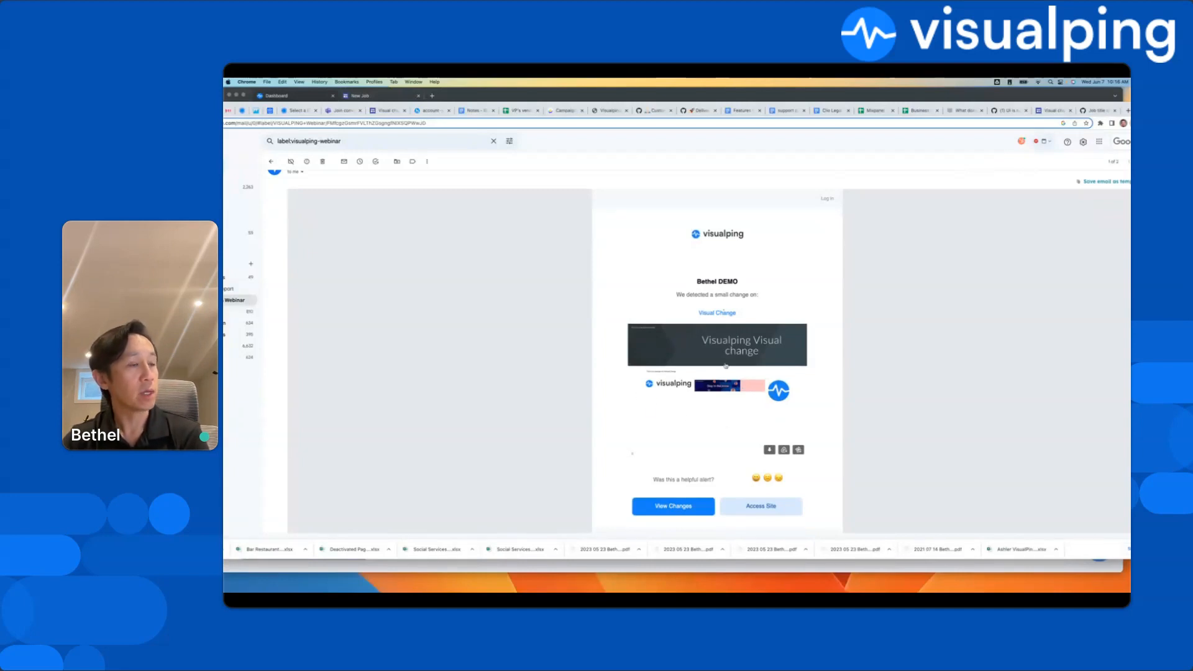
scroll(725, 366, down, 1)
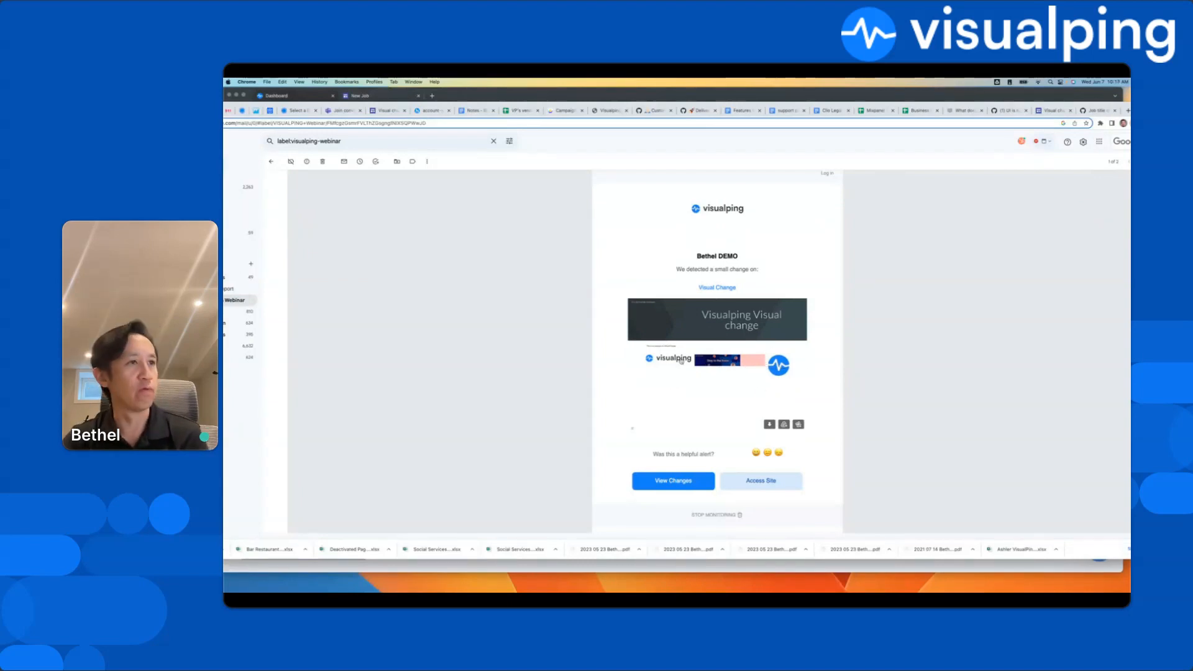
scroll(681, 360, down, 3)
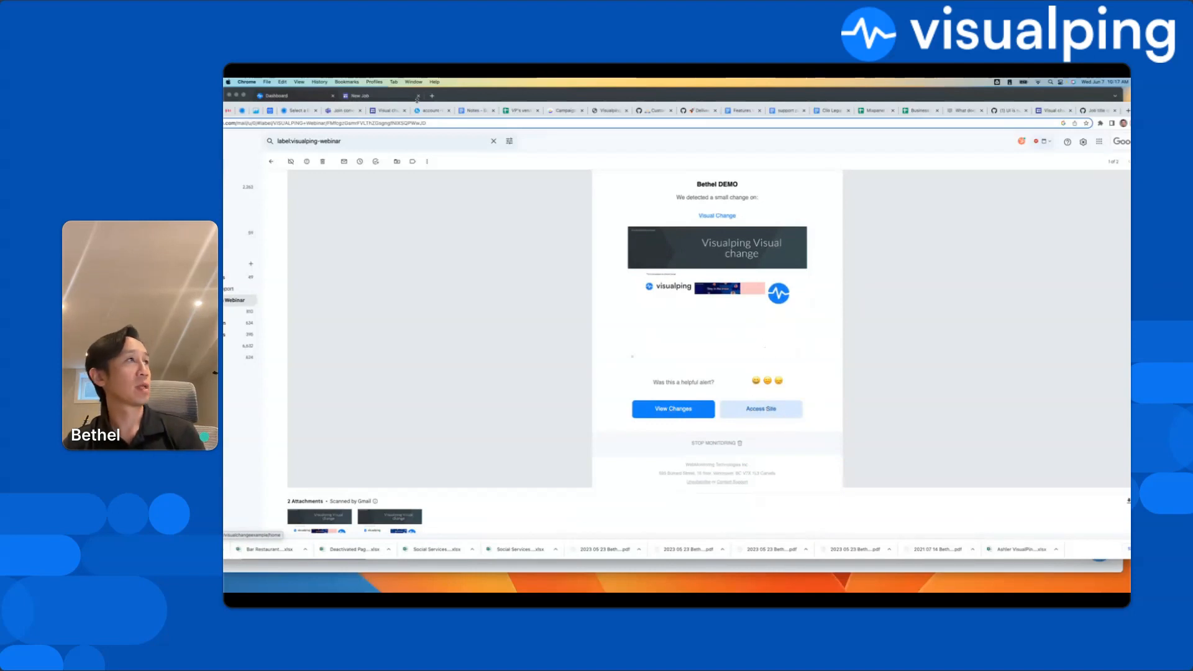
scroll(463, 272, up, 1)
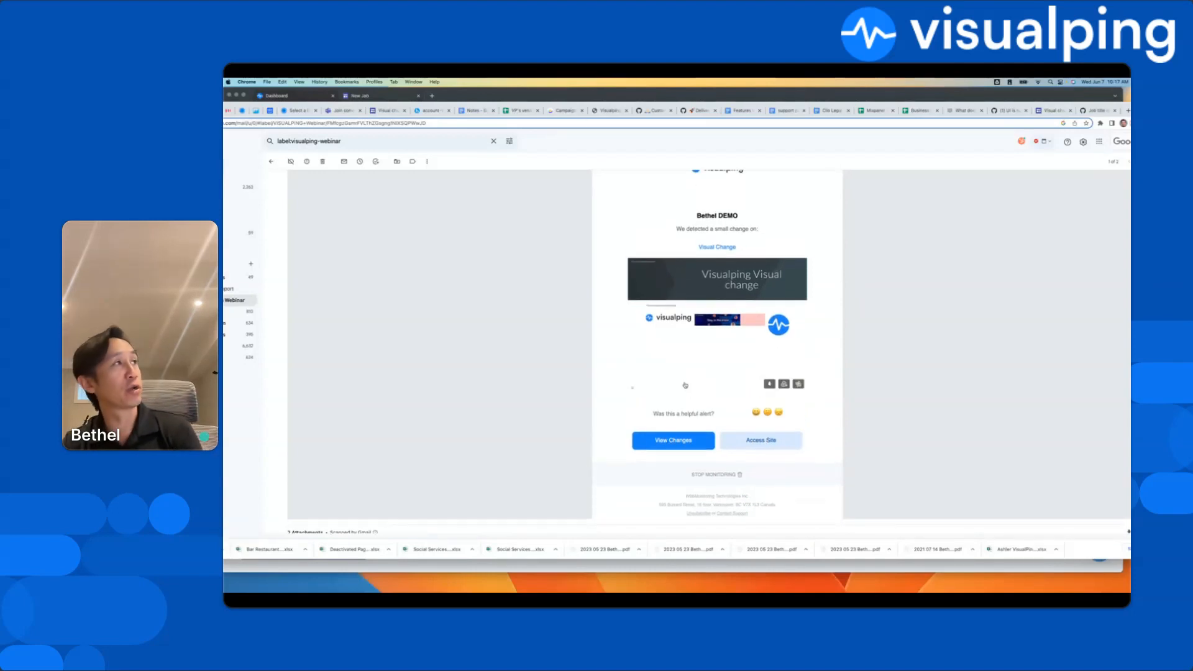
Switch to the Visualping dashboard, compare the before and after images of the Visual Change job's latest change, and close the comparison
click(714, 95)
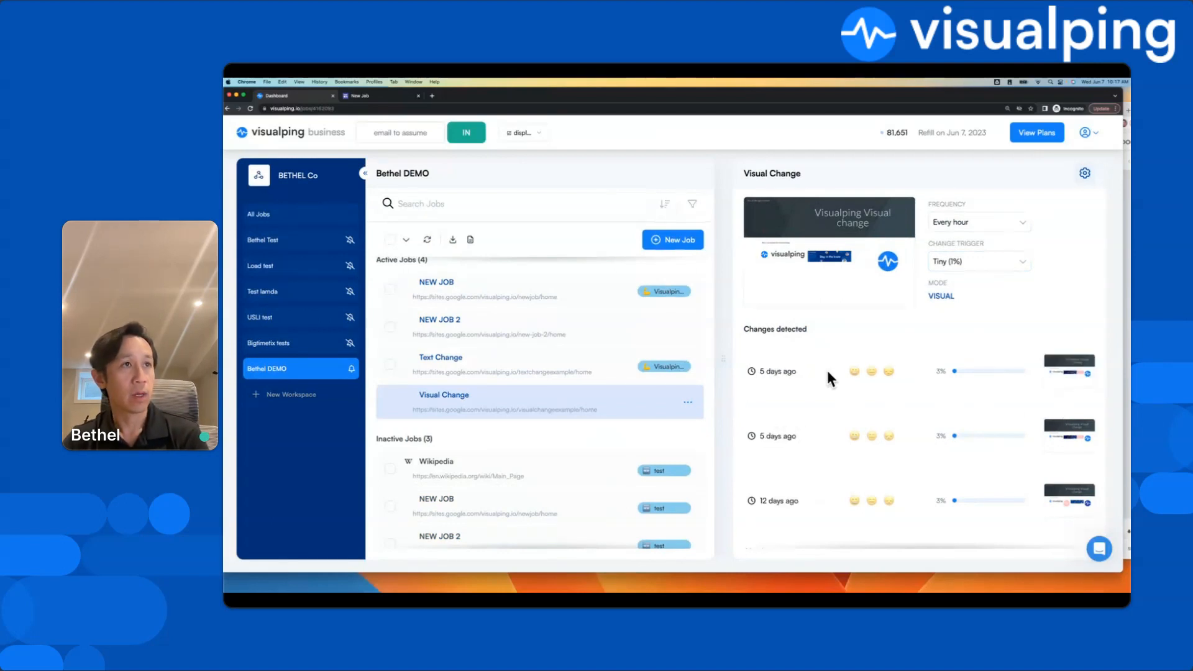
mouse_move(1072, 372)
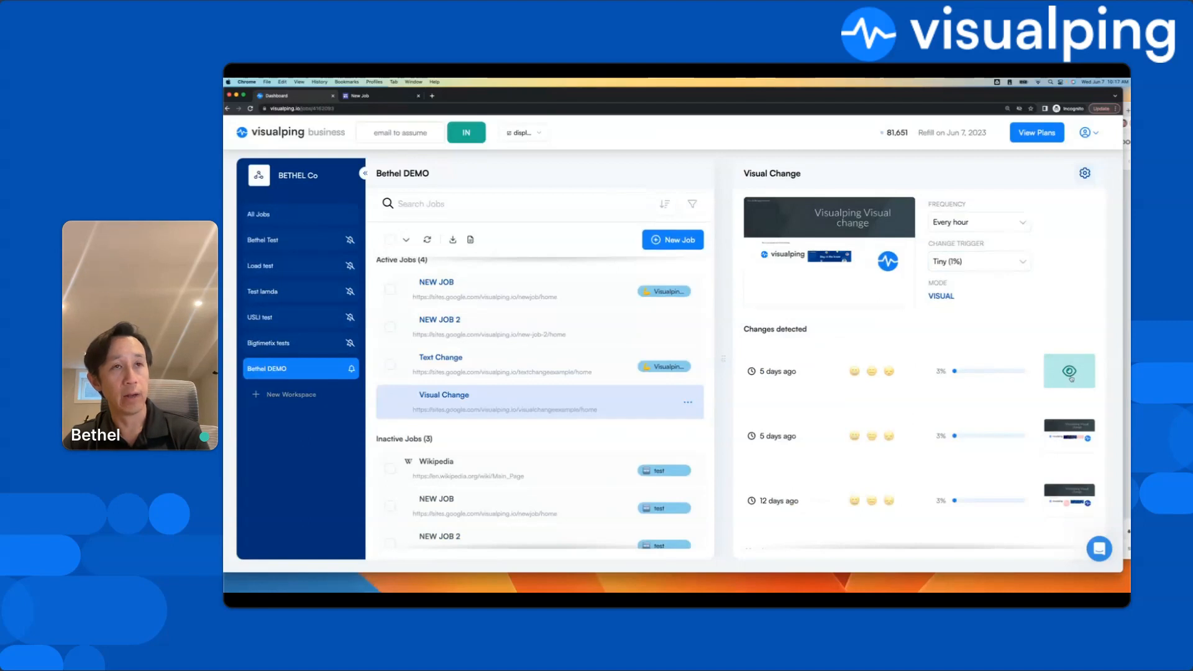
click(1071, 378)
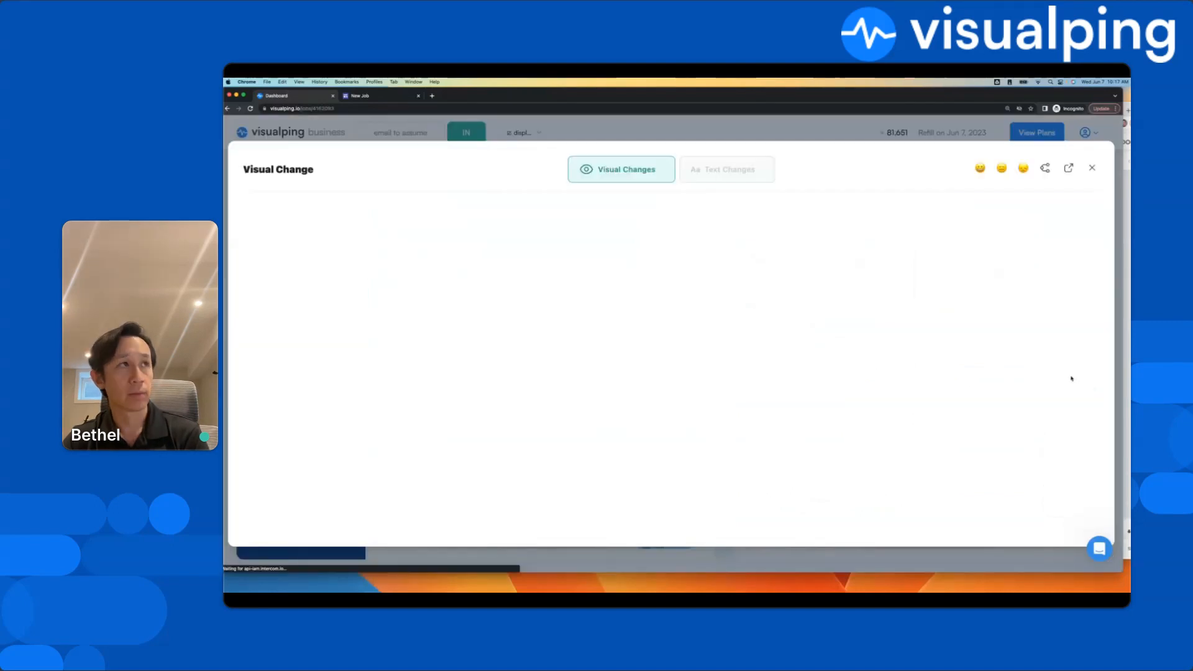
scroll(491, 335, down, 3)
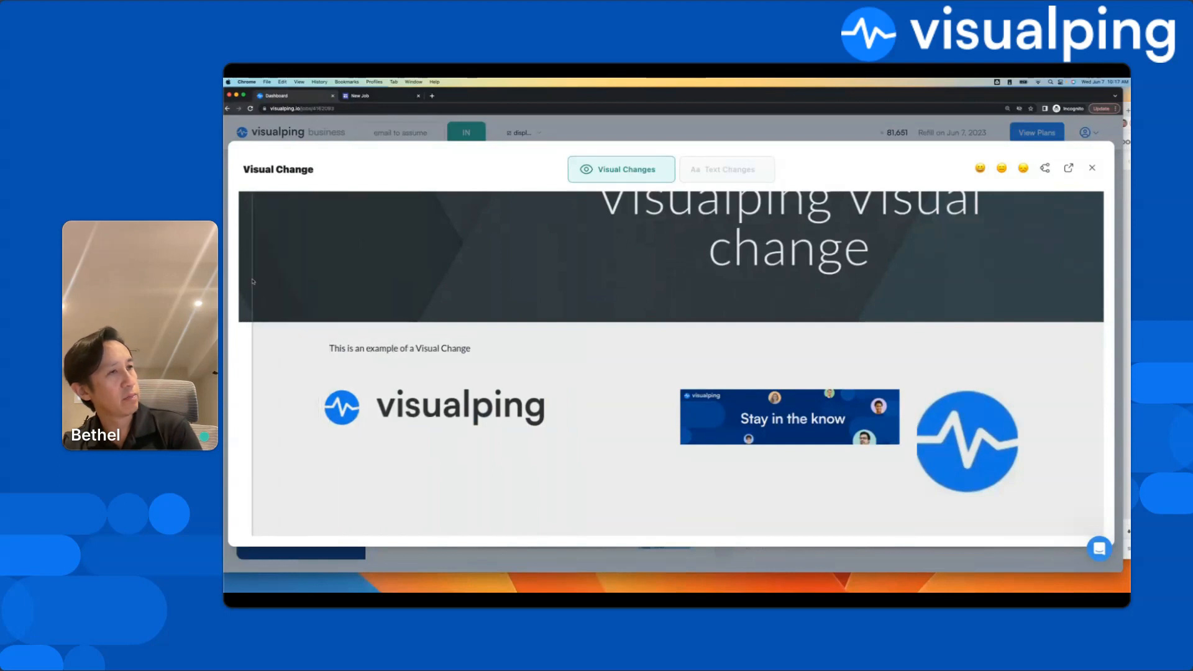
scroll(252, 281, down, 1)
scroll(252, 282, up, 1)
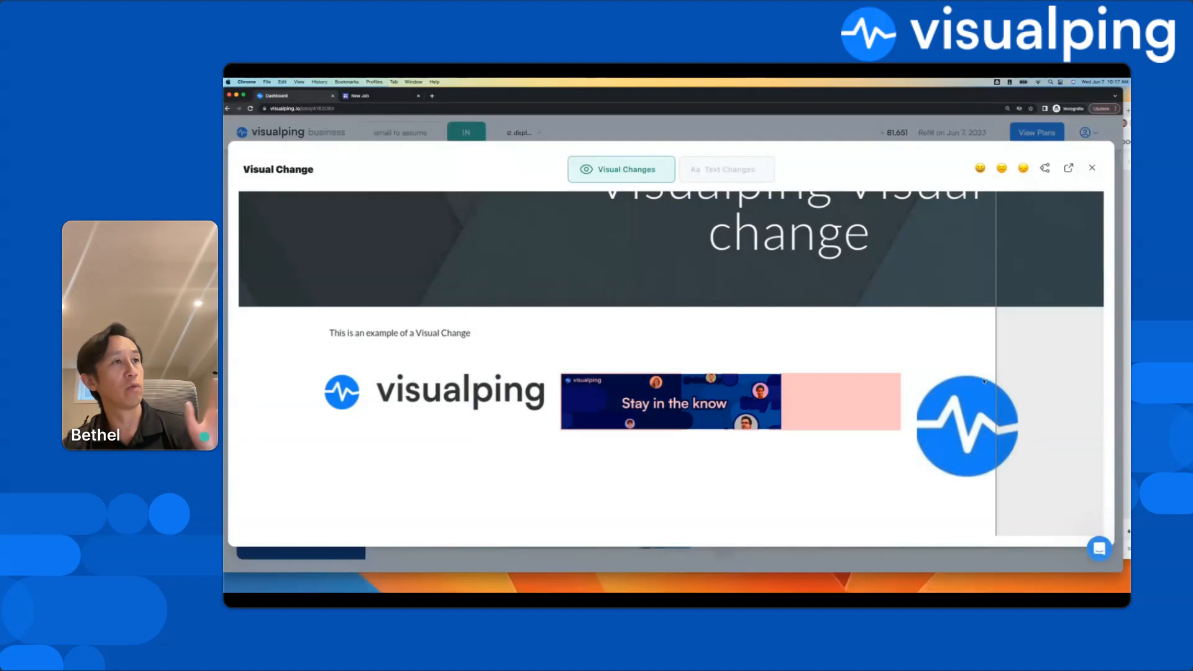
scroll(894, 363, down, 1)
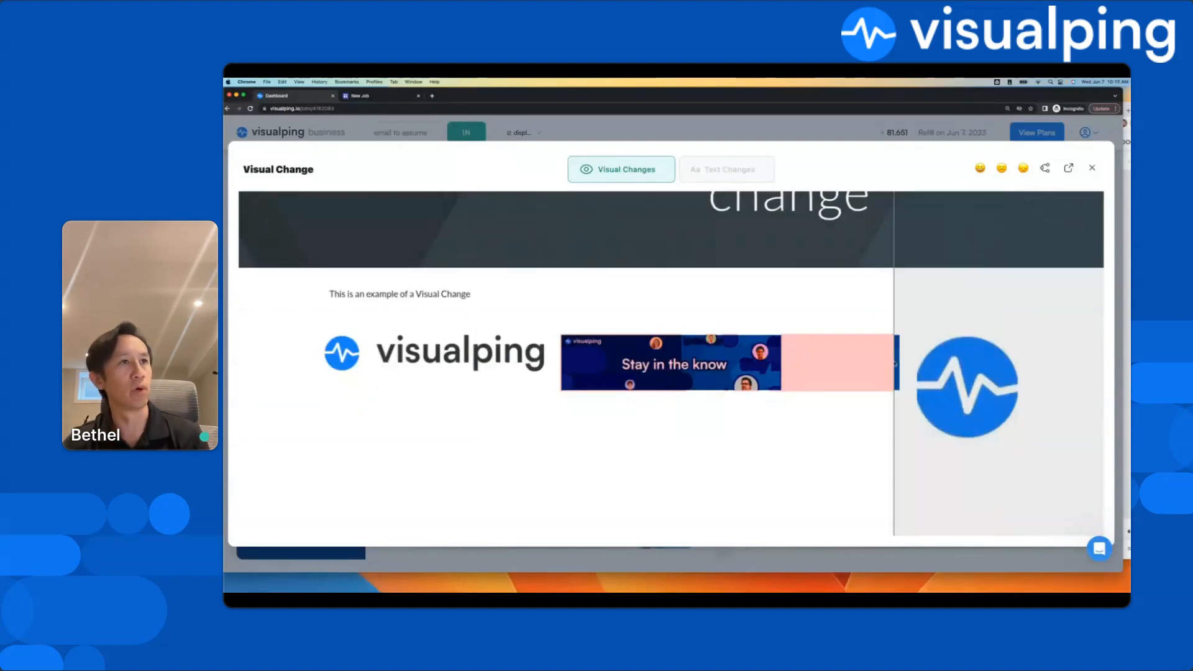
click(1093, 169)
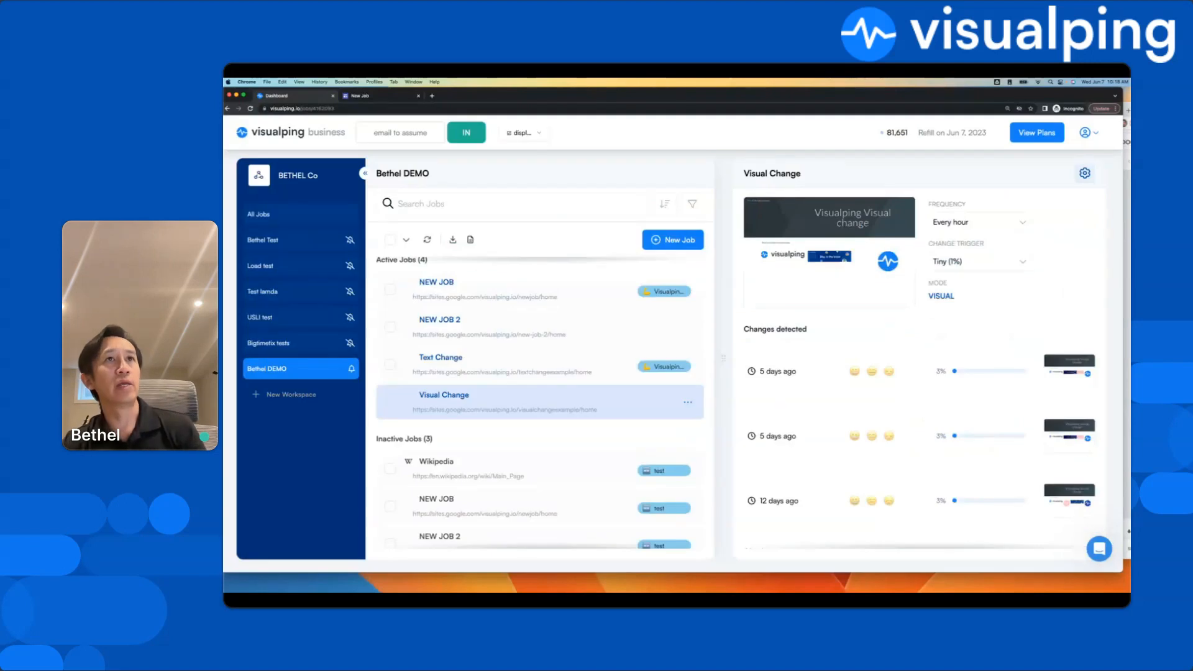
Switch back to Gmail, open the "Difference detected on Text Change" email and examine its highlighted text
key(super+grave)
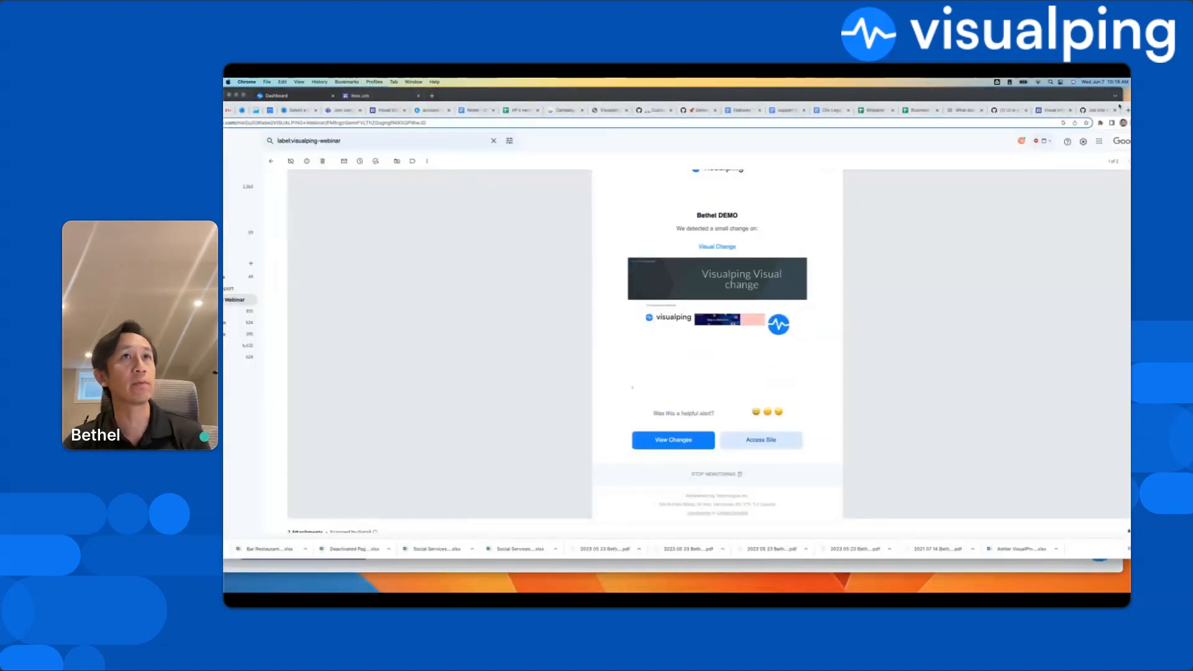
scroll(491, 255, up, 3)
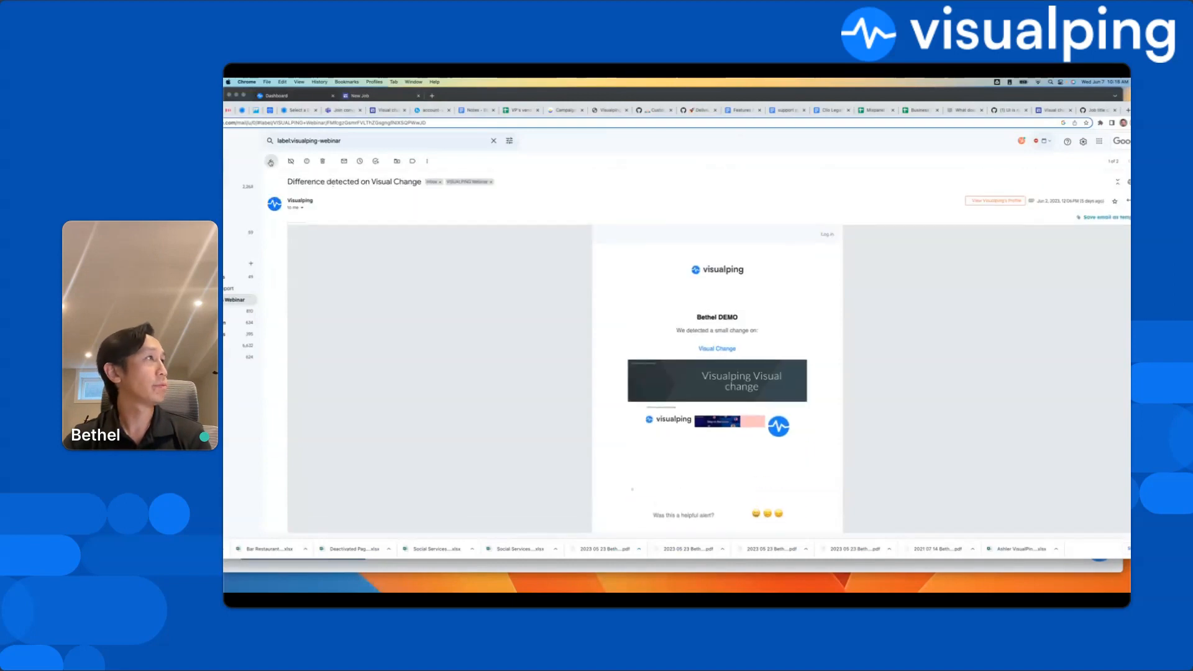
click(271, 161)
click(504, 228)
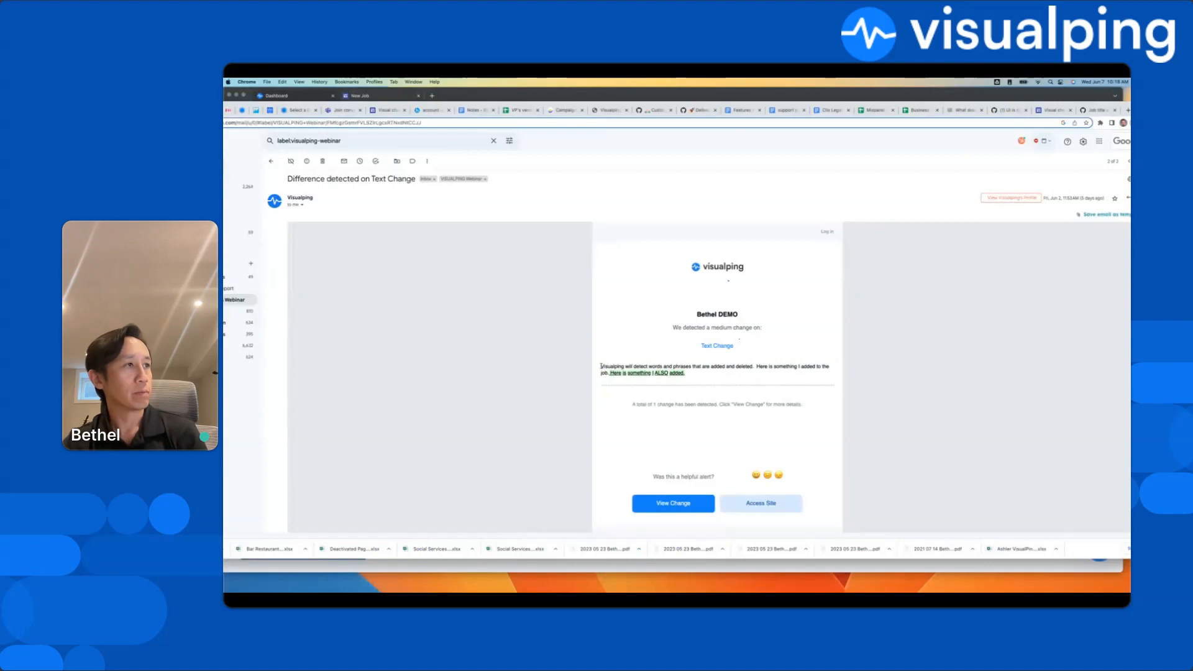
drag(601, 366, 834, 375)
click(834, 374)
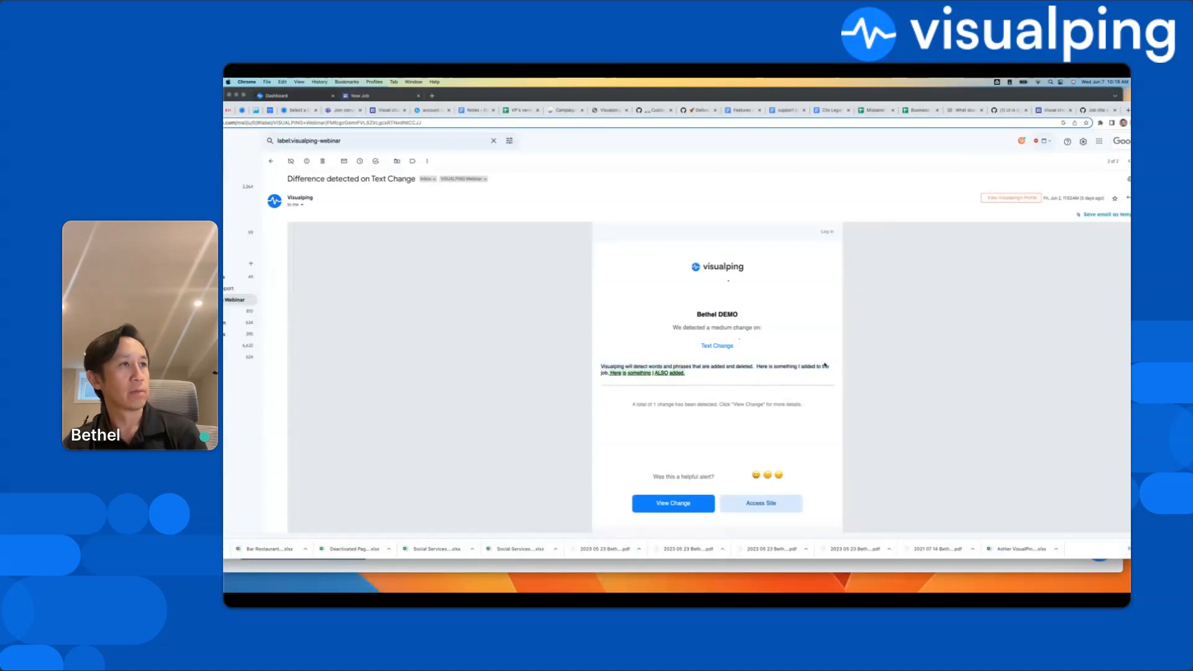
click(721, 382)
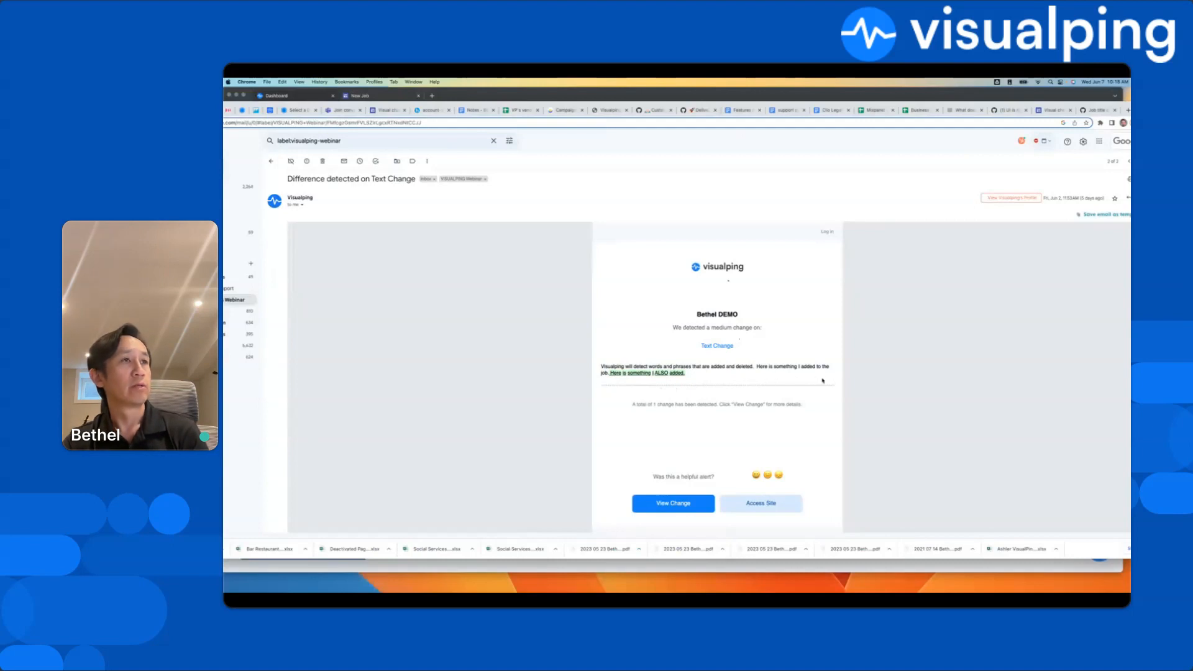
scroll(831, 377, down, 1)
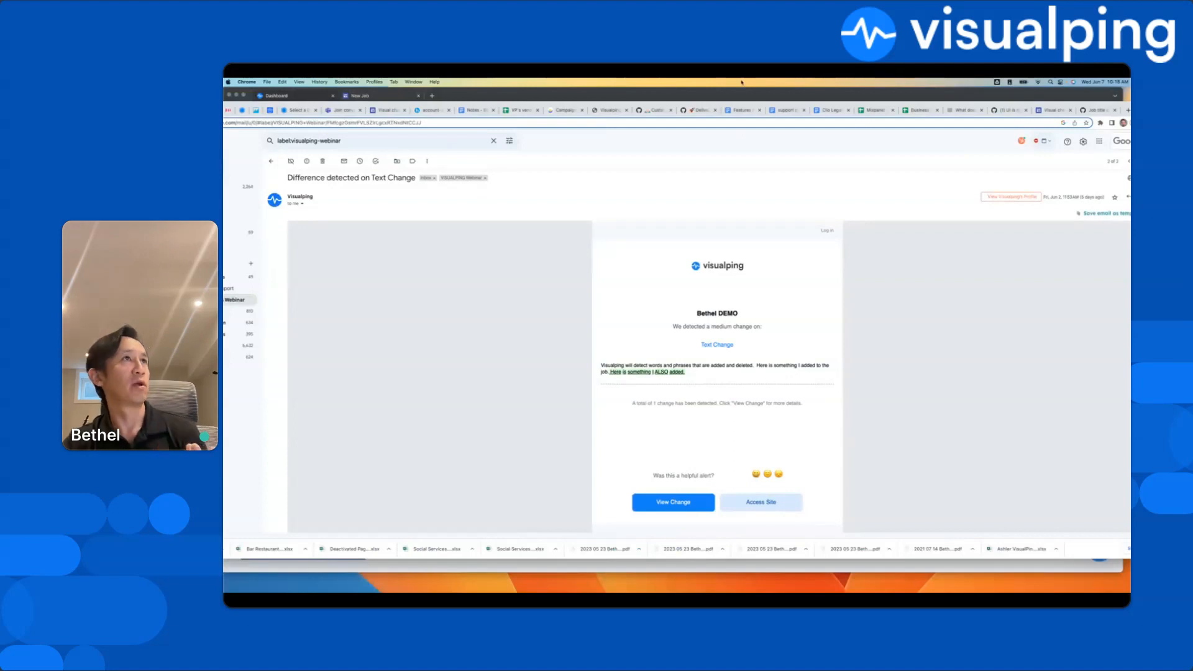
Switch to the Visualping dashboard and show the Text Change job's details, checking the view options for its latest detected change
click(708, 105)
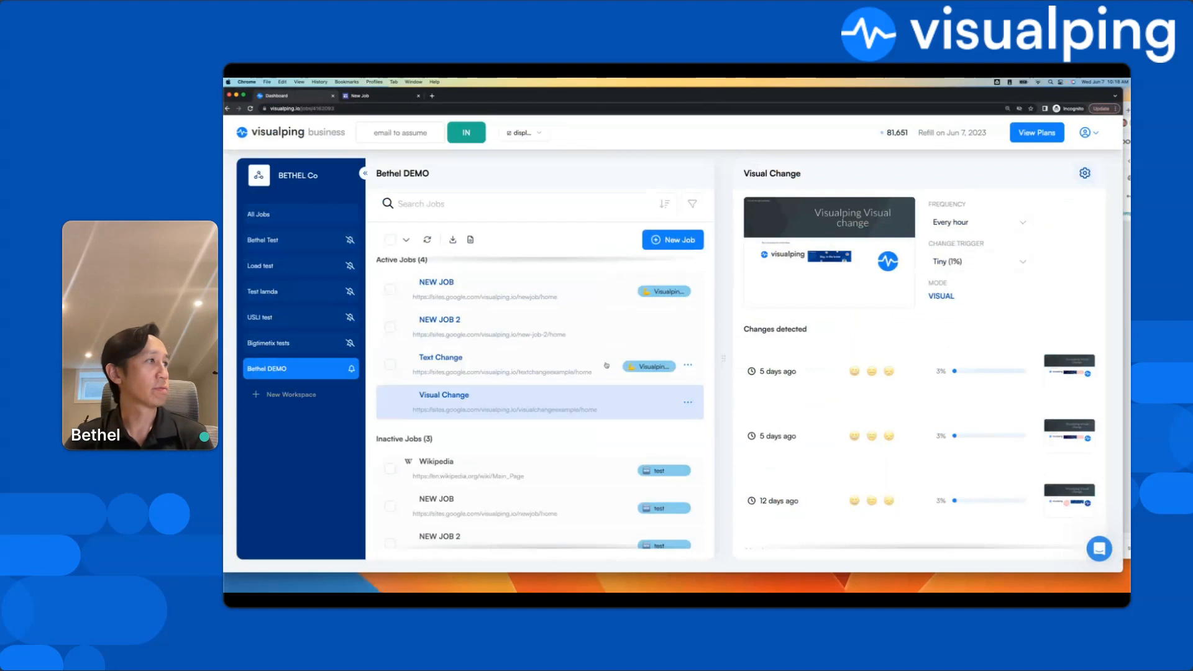
scroll(606, 364, down, 1)
click(606, 365)
mouse_move(1069, 380)
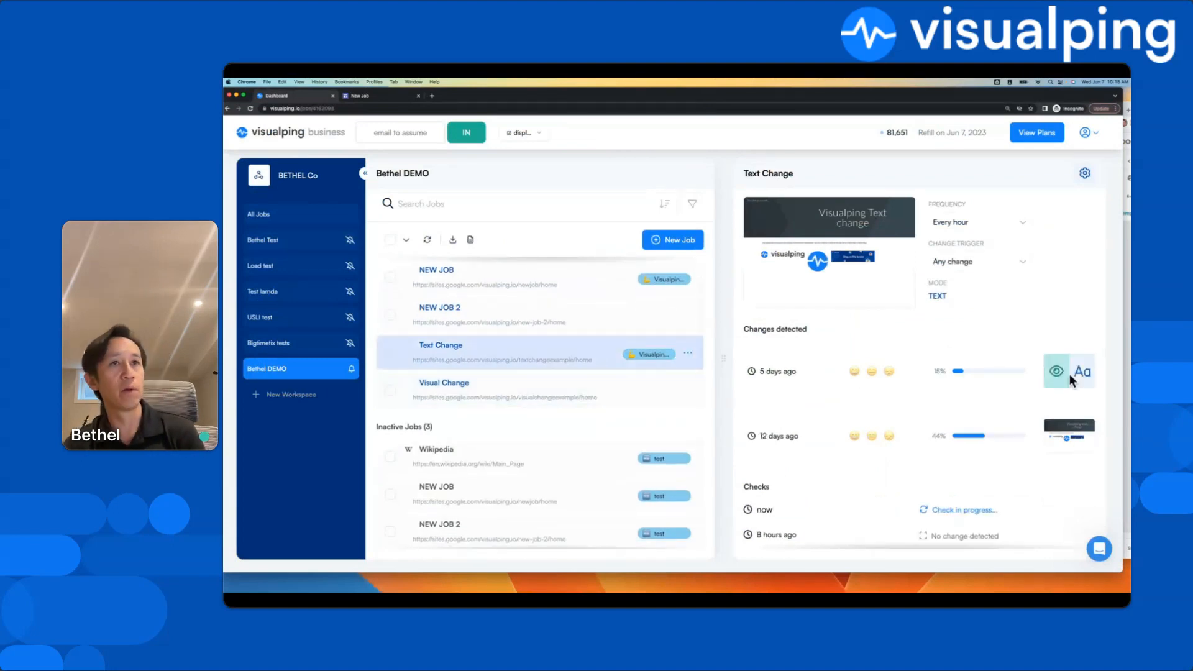
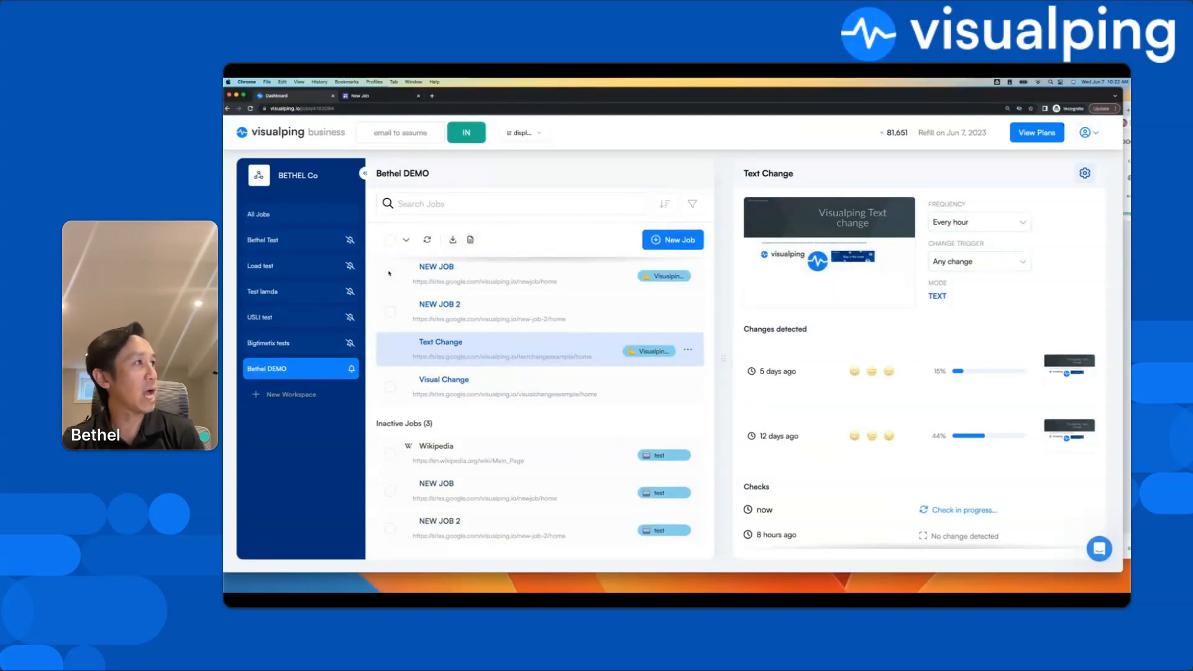
Generate a change report for the DEMO workspace since last week and open the Jun 7, 2023 report as HTML
click(470, 241)
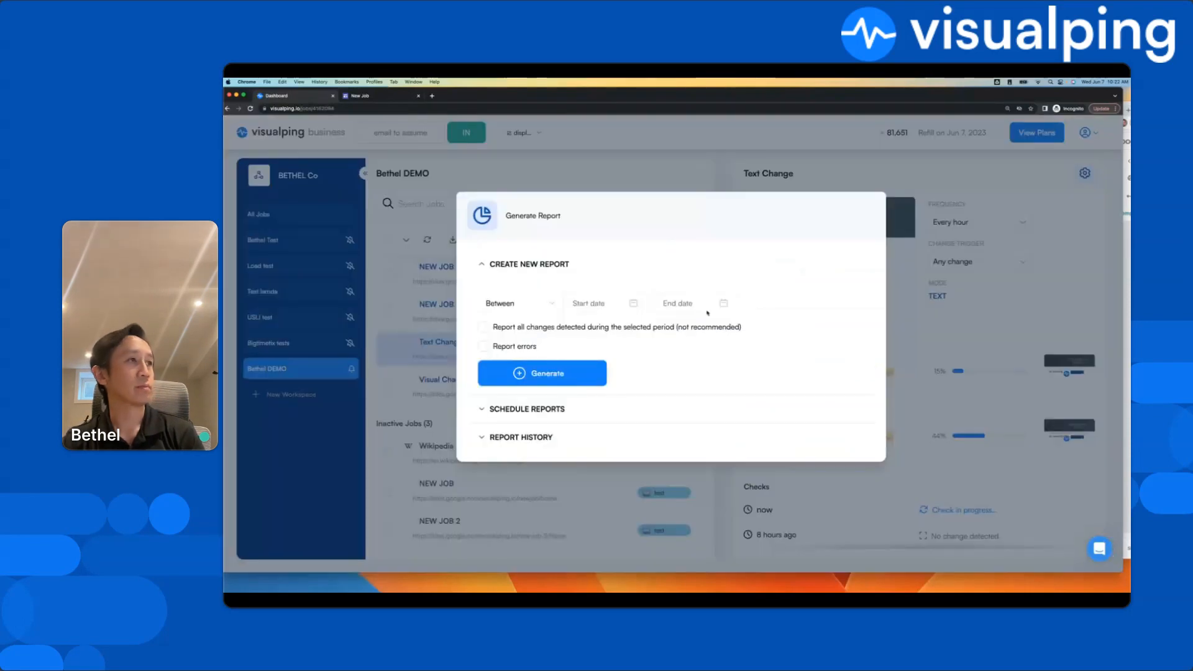
click(534, 308)
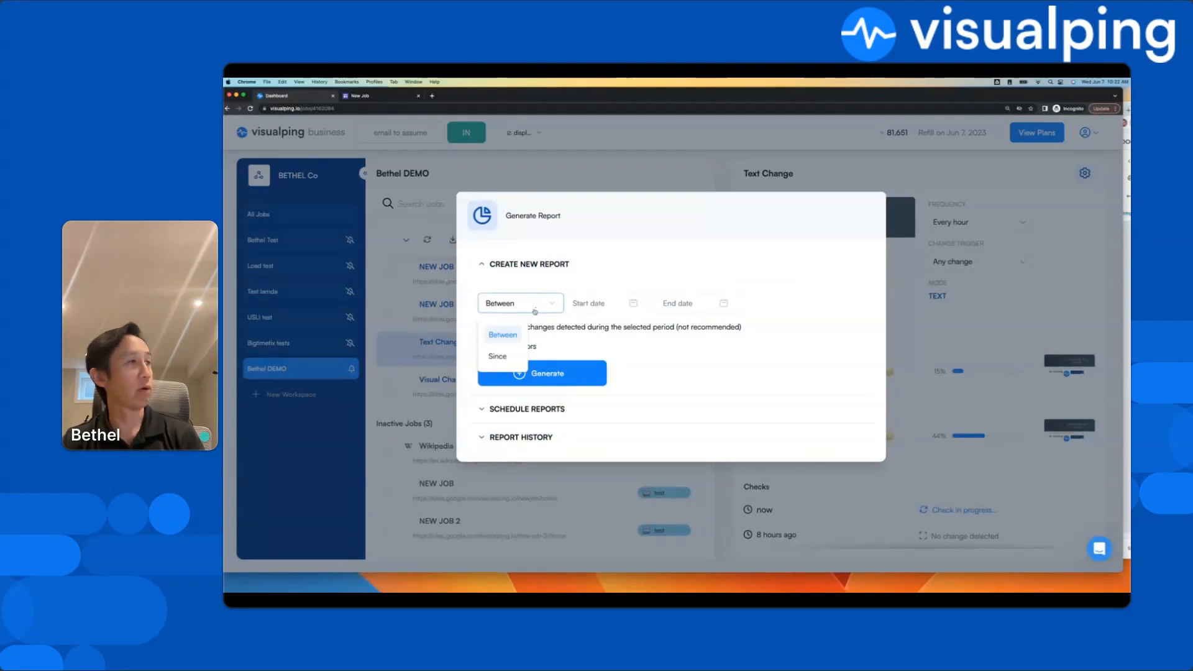
click(497, 356)
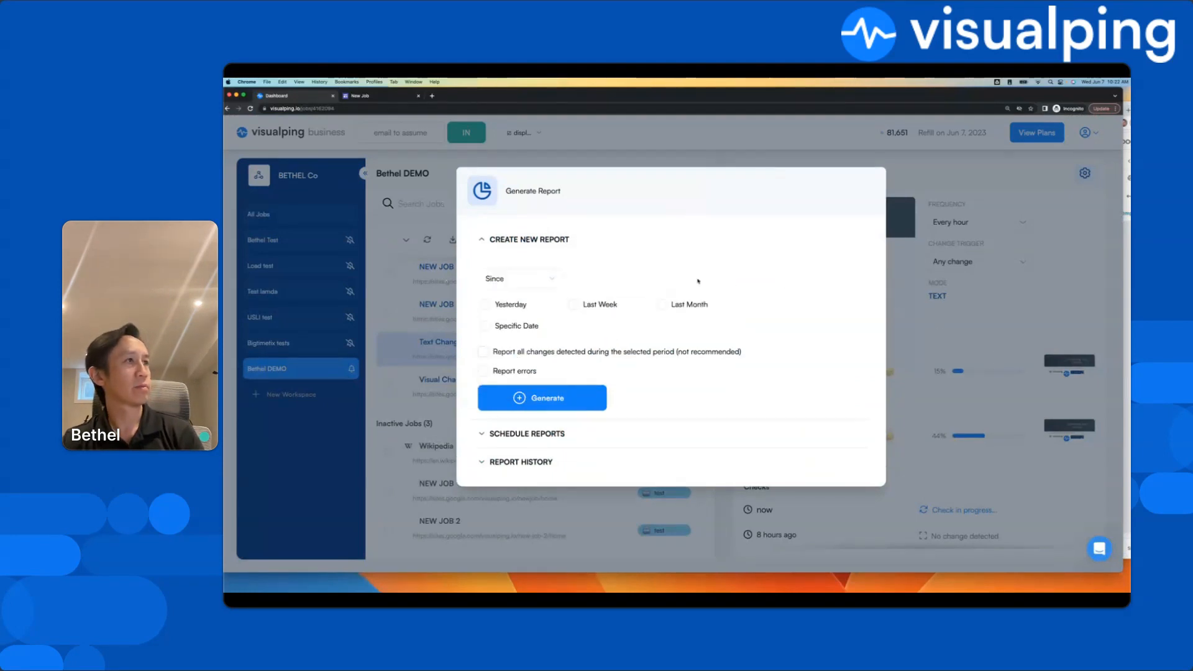
click(603, 305)
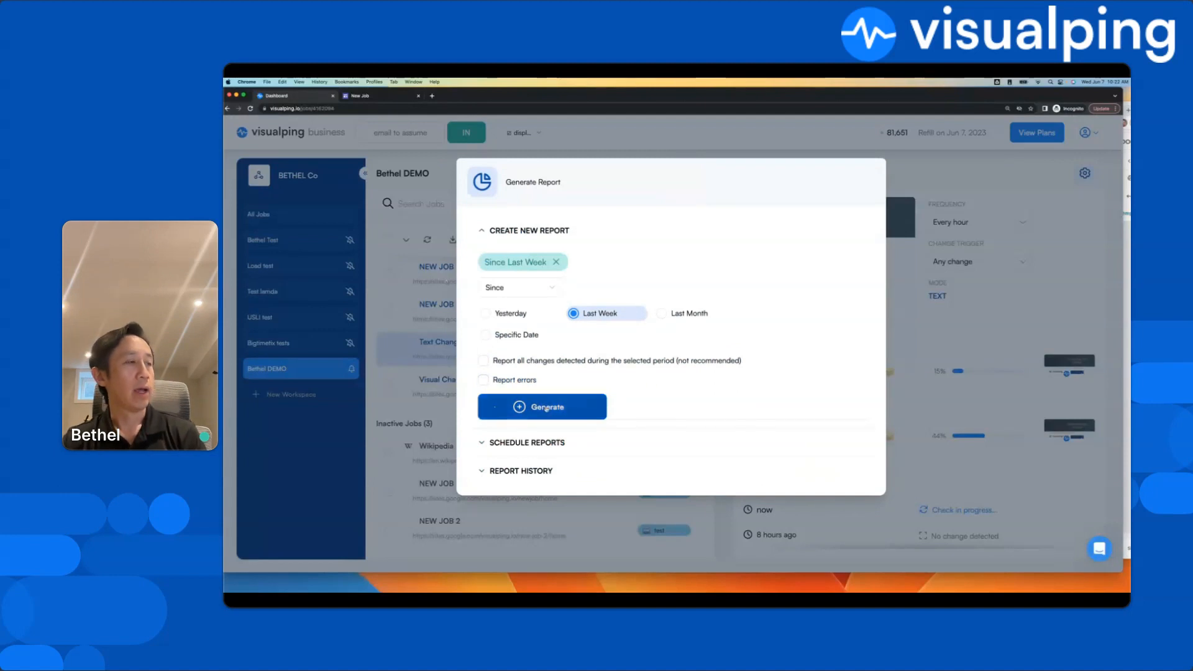
click(572, 409)
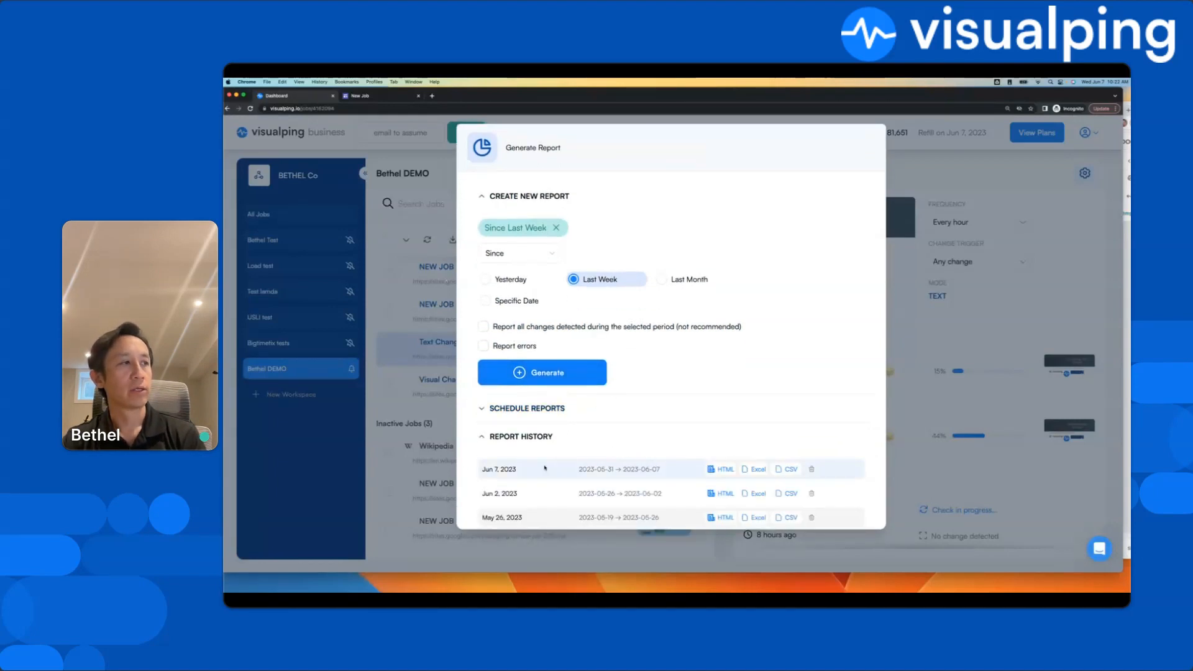
click(721, 470)
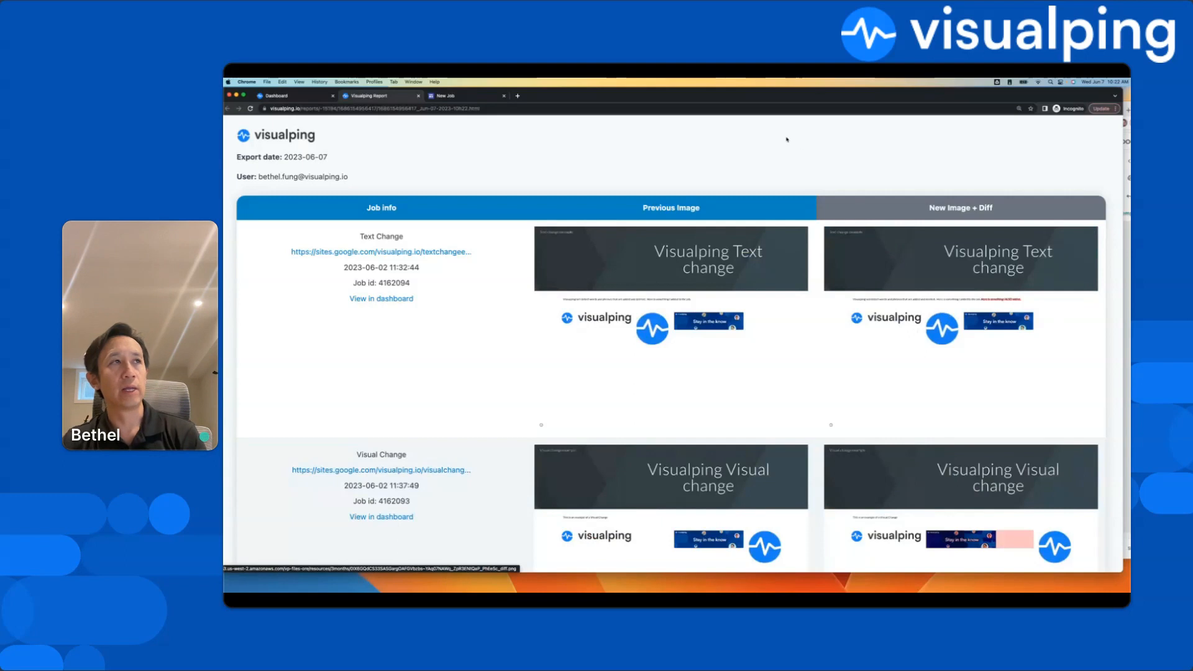
Examine the HTML change report, comparing the previous and new images of the Text Change, Visual Change and Wikipedia jobs
scroll(471, 146, down, 1)
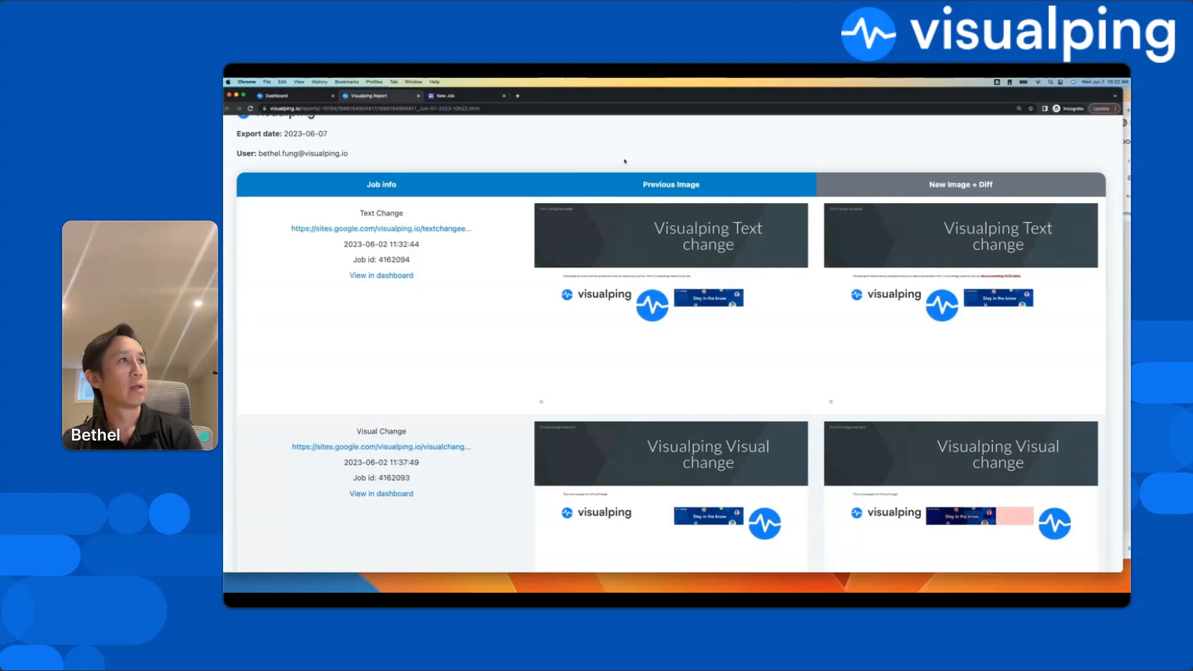
scroll(624, 161, down, 1)
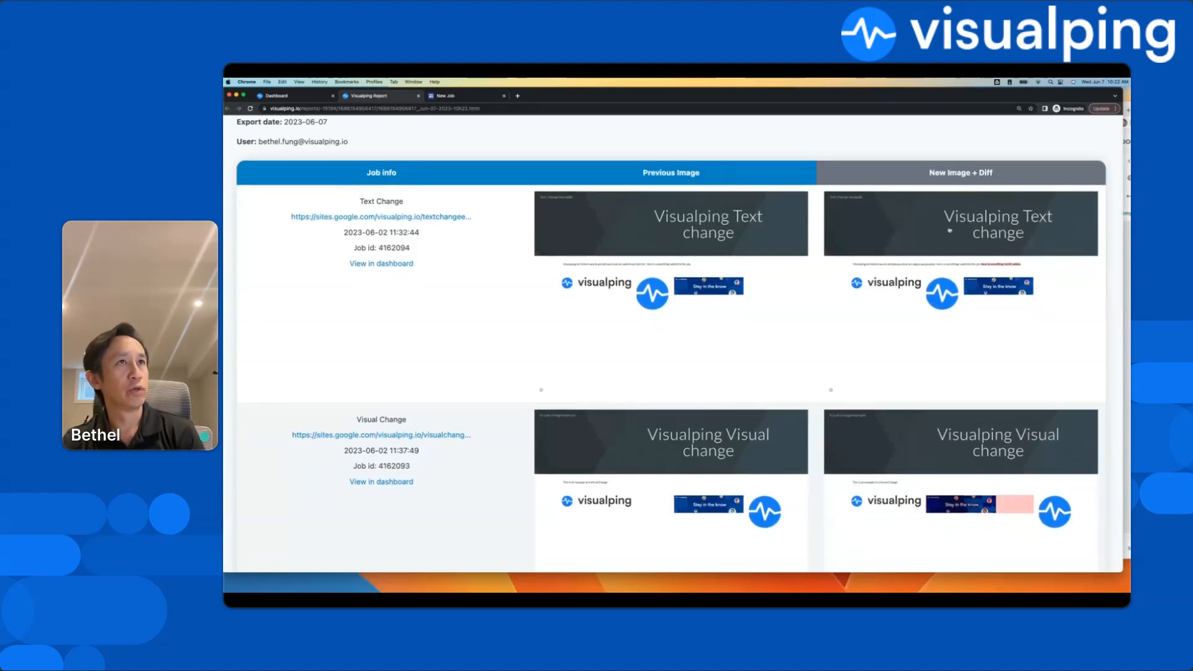
scroll(949, 230, down, 8)
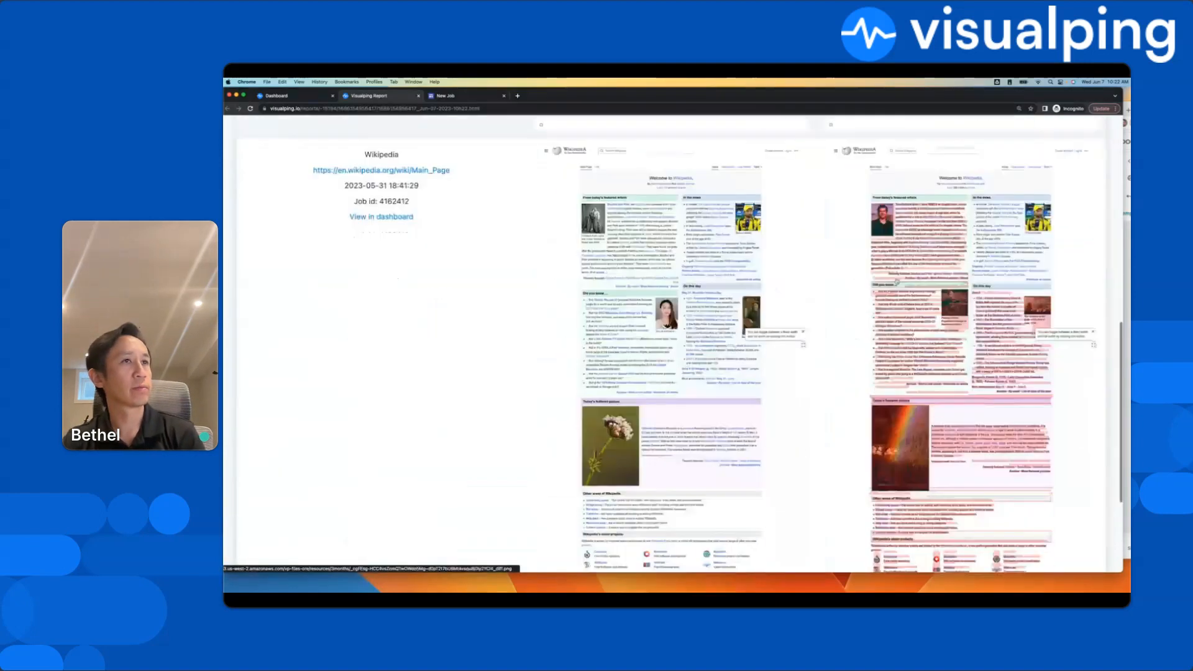
scroll(896, 281, down, 3)
scroll(895, 335, up, 7)
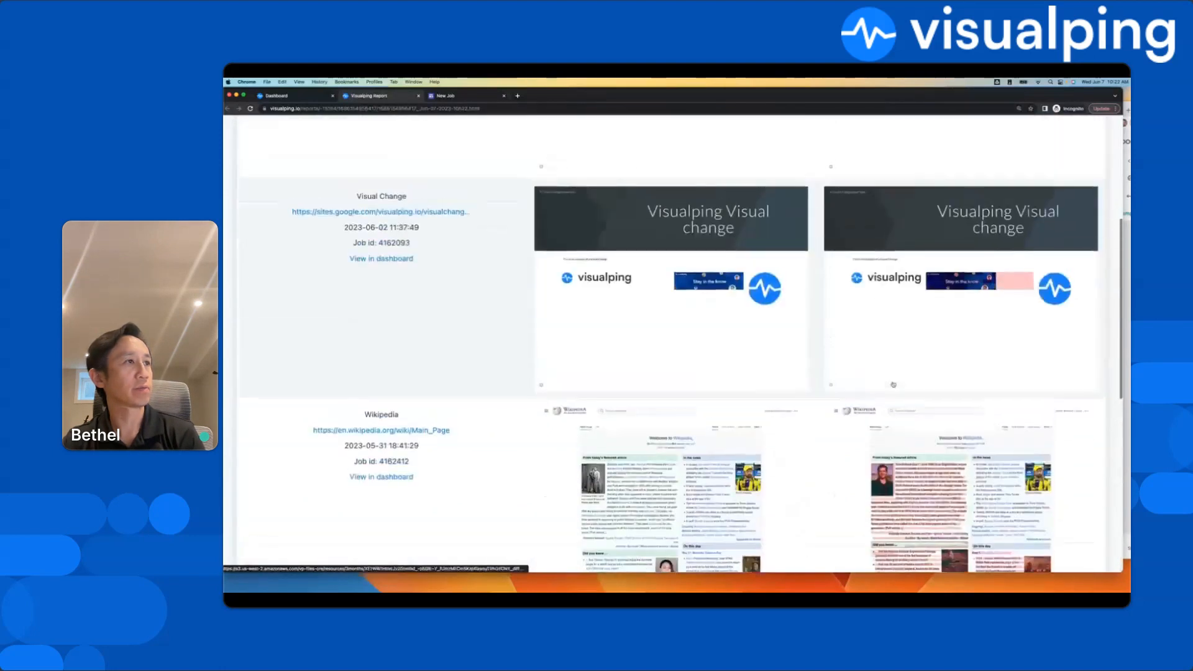
scroll(893, 385, up, 1)
scroll(916, 278, up, 3)
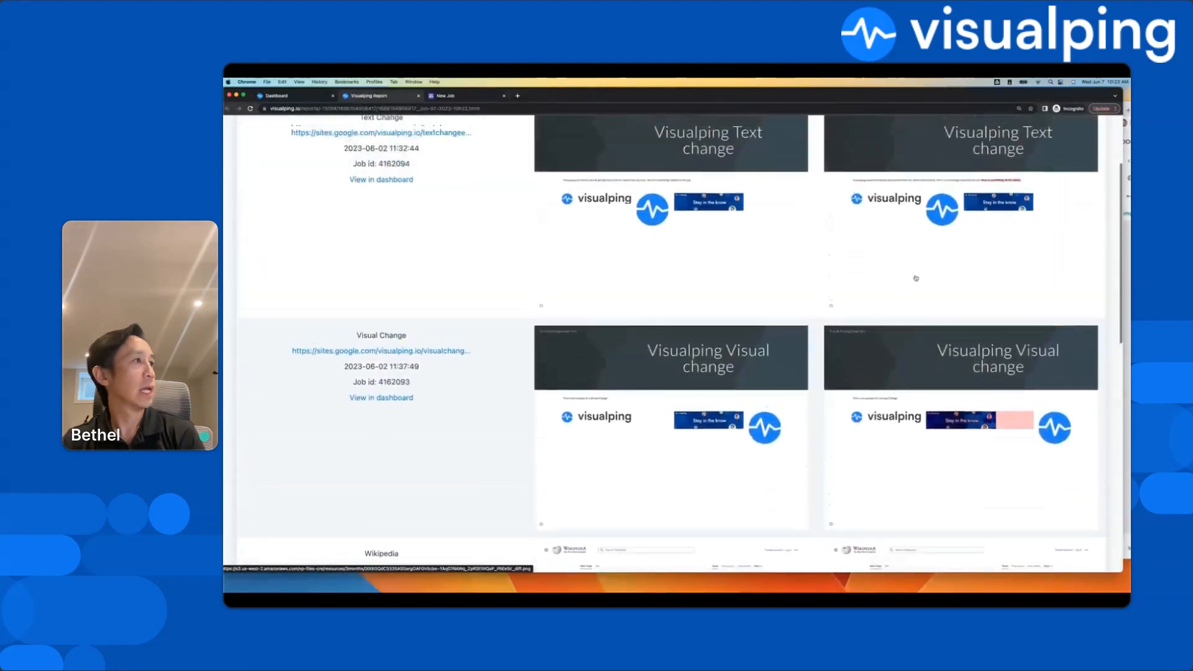
scroll(915, 278, up, 2)
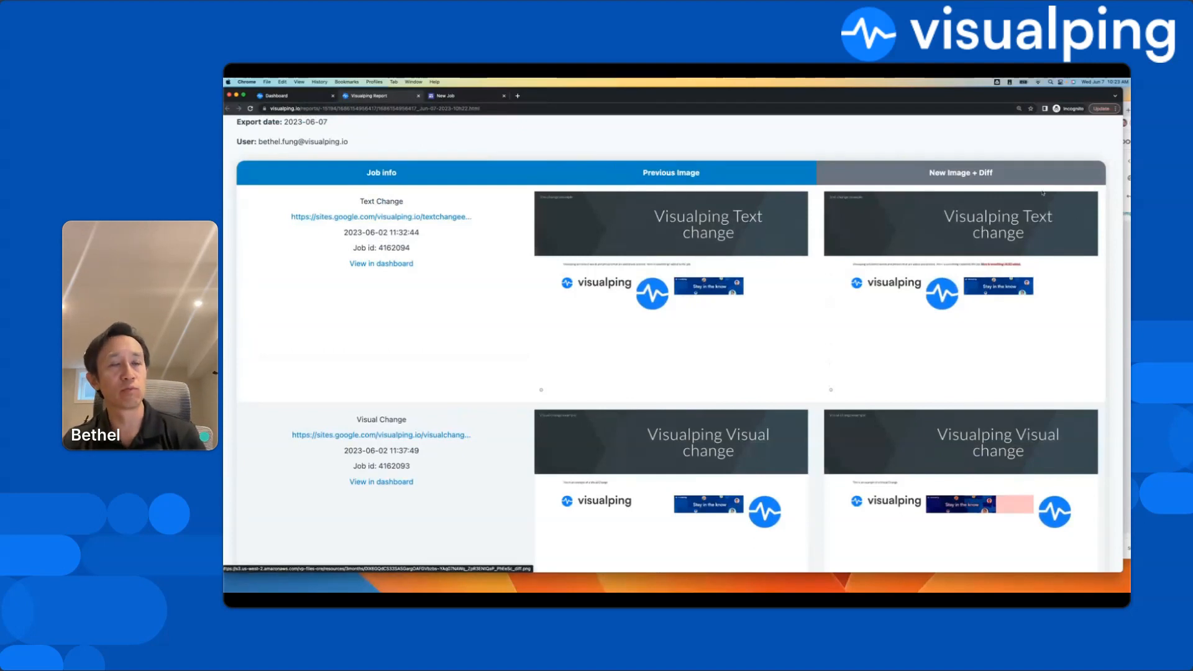
scroll(1046, 202, down, 5)
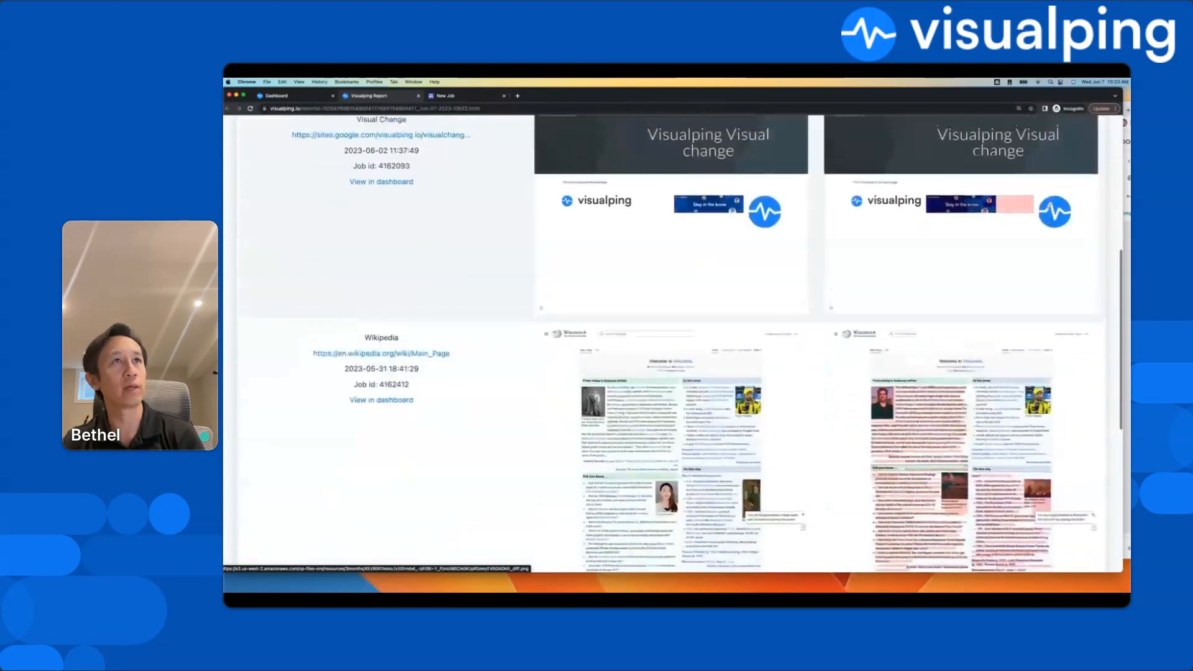
scroll(1049, 205, down, 3)
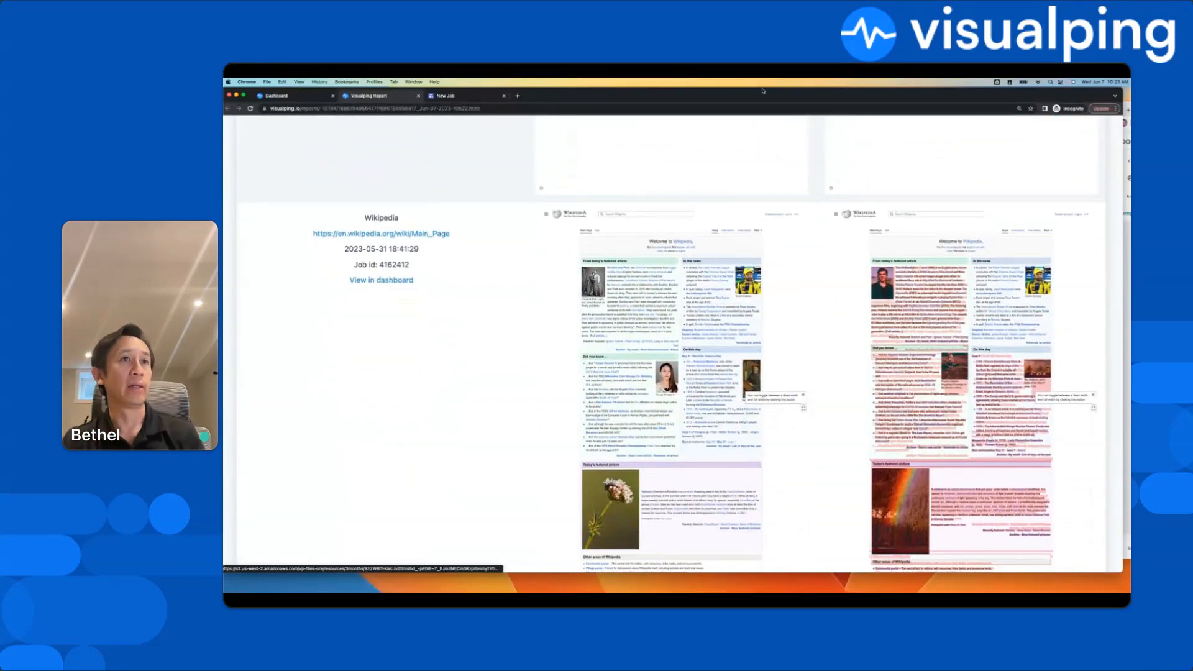
Return to the Visualping dashboard and schedule an emailed report for every Monday for the DEMO workspace
click(315, 99)
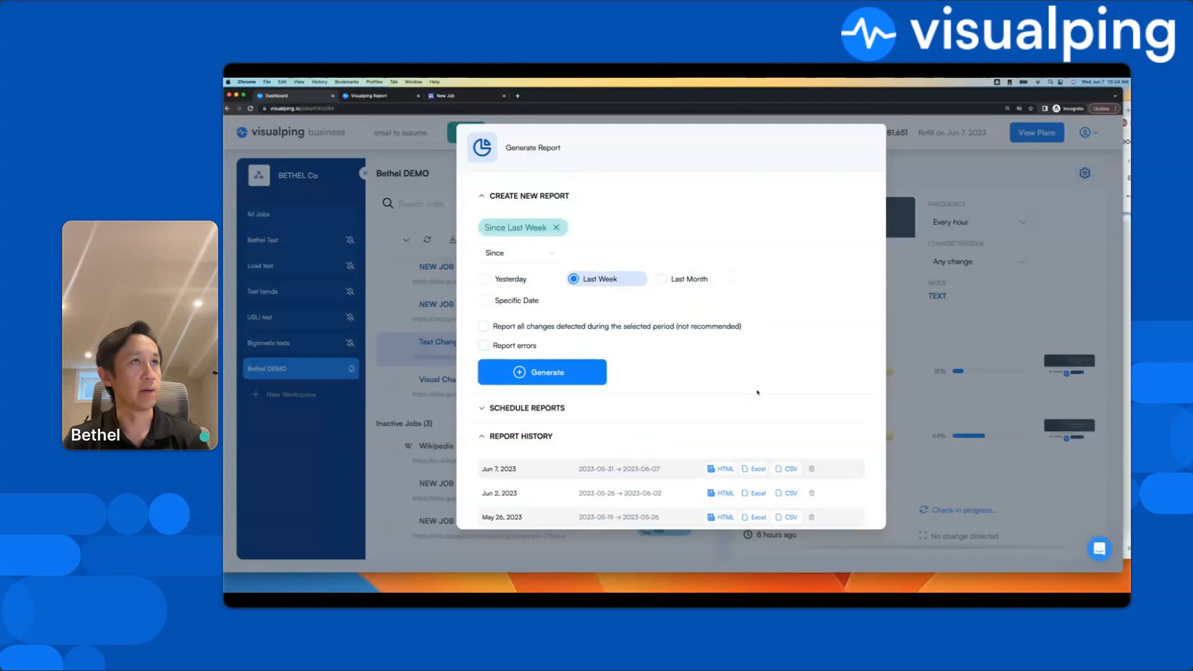
scroll(757, 392, down, 1)
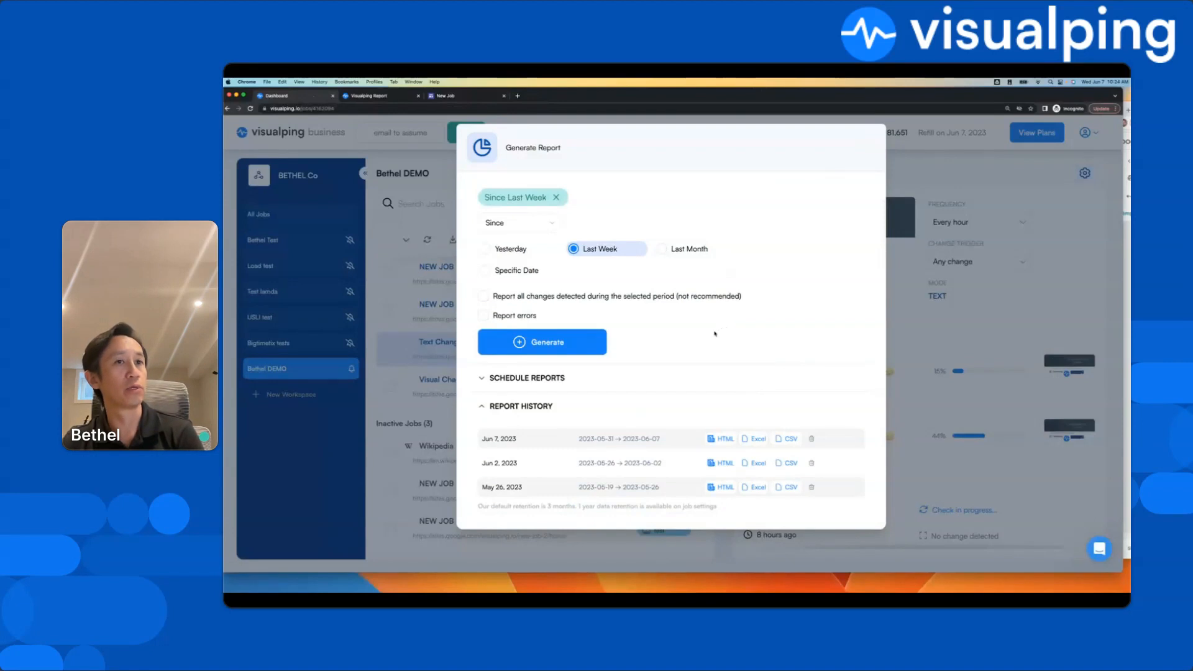
click(542, 378)
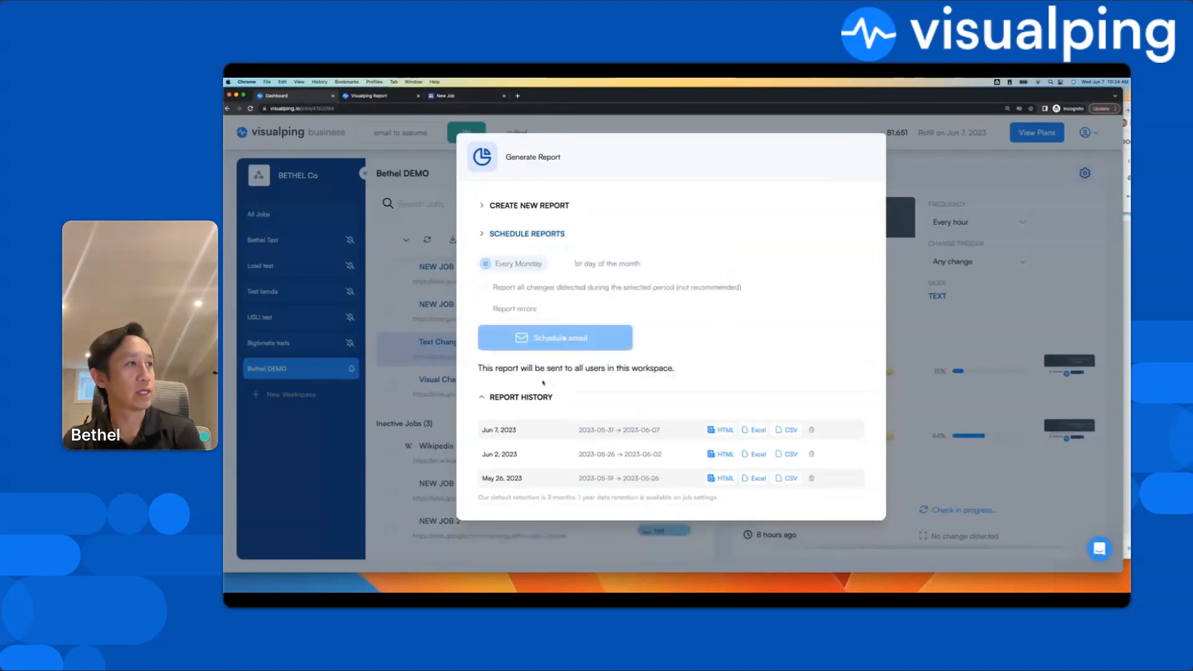
click(497, 265)
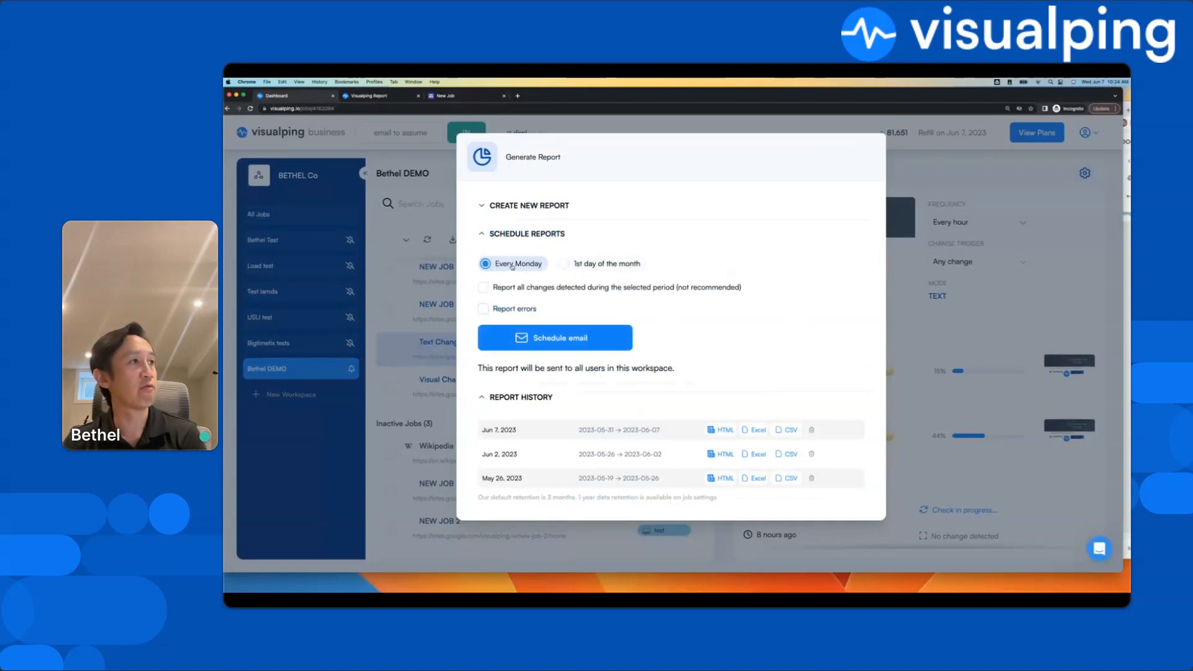
click(592, 343)
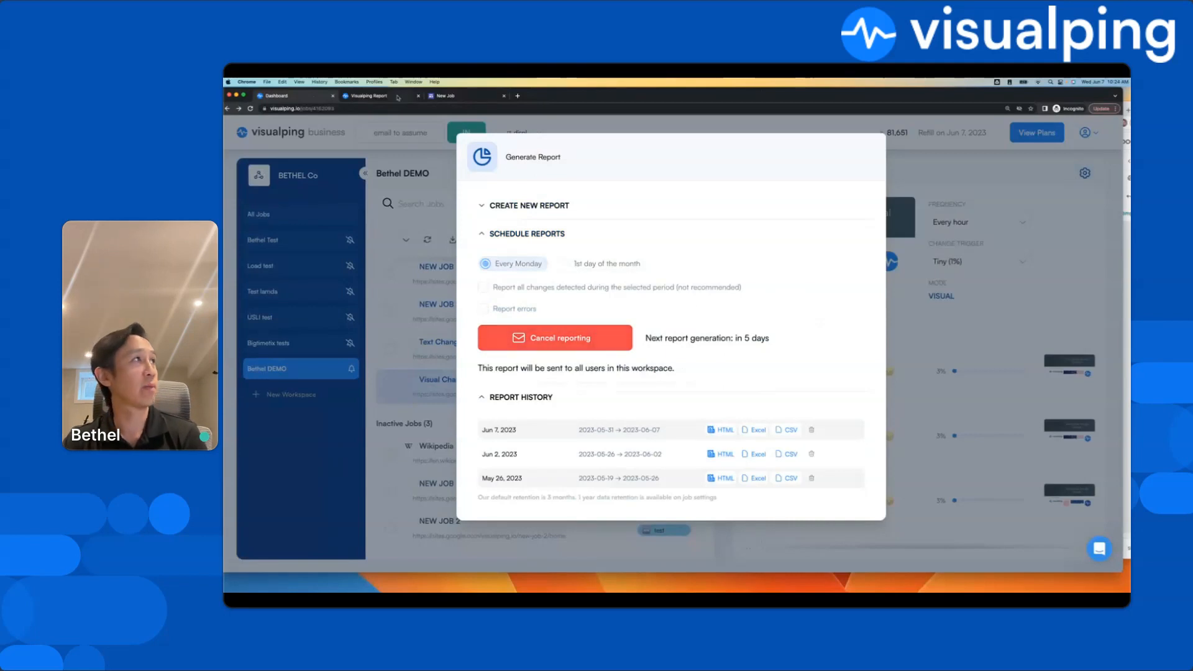
Review the Visual Change entry in the HTML report once more, return to the dashboard and close the report dialog
click(373, 96)
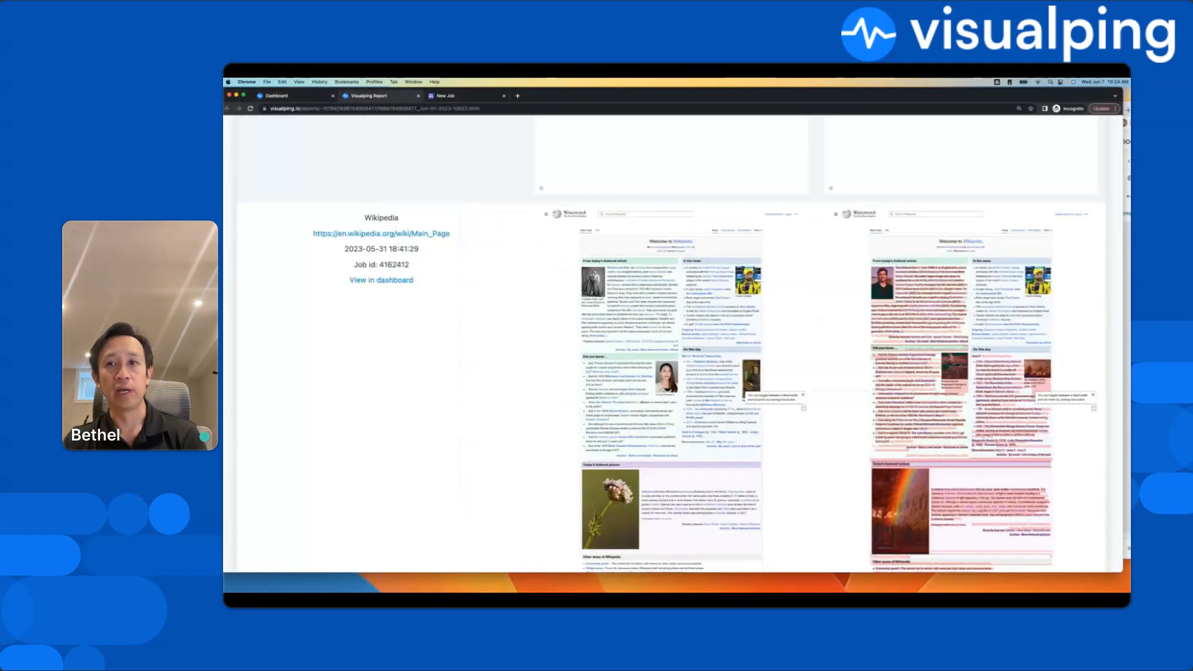
scroll(861, 200, up, 5)
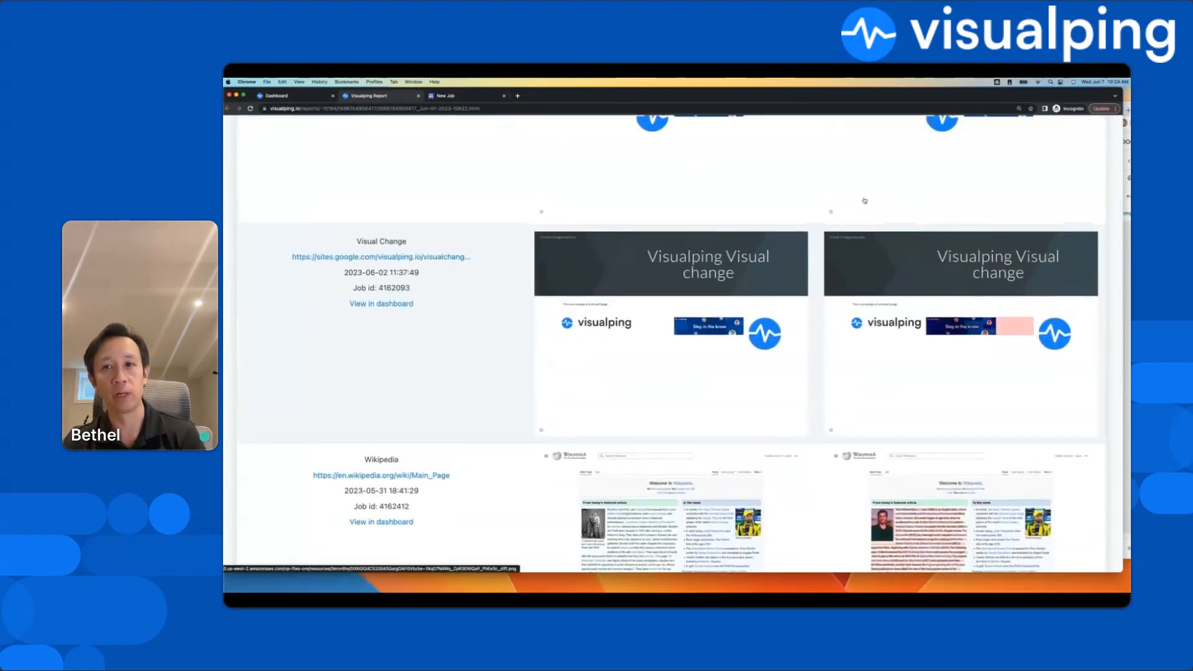
click(304, 97)
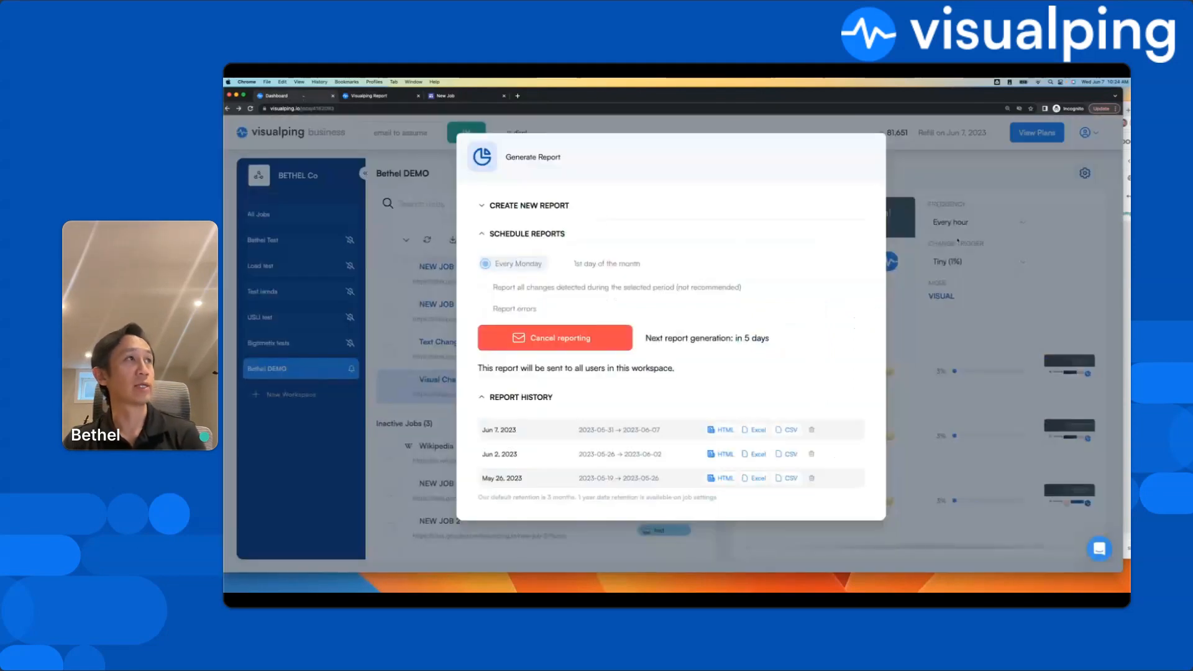
click(930, 172)
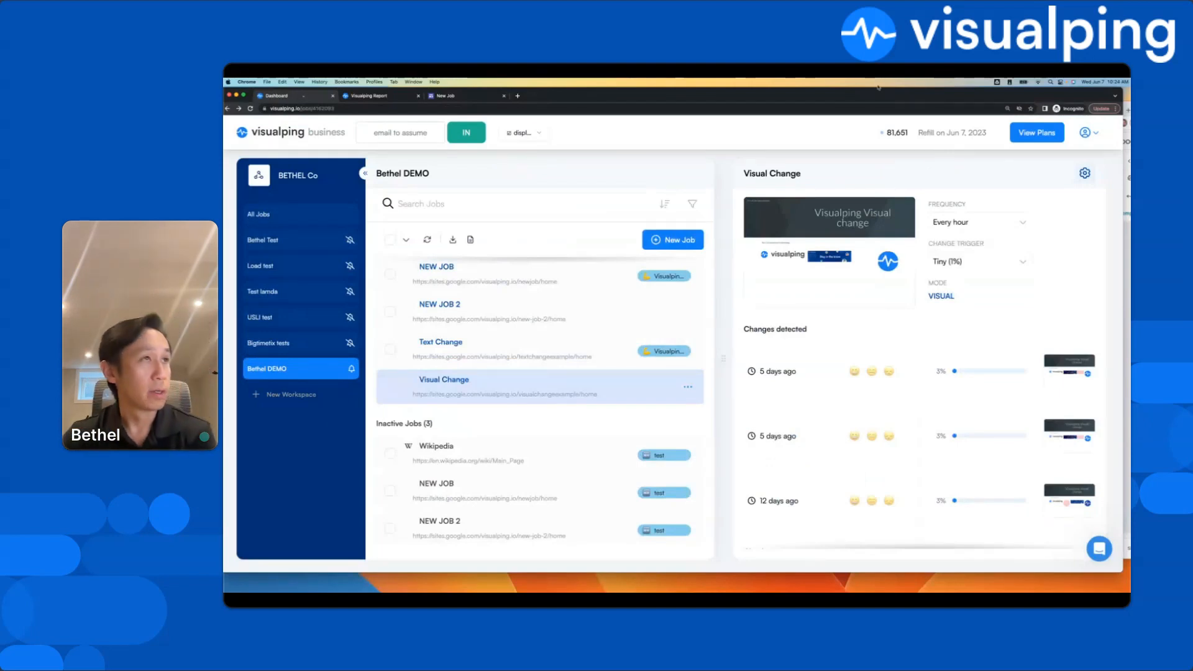
Open the support messenger, view the Getting Started help article and close the messenger
mouse_move(779, 210)
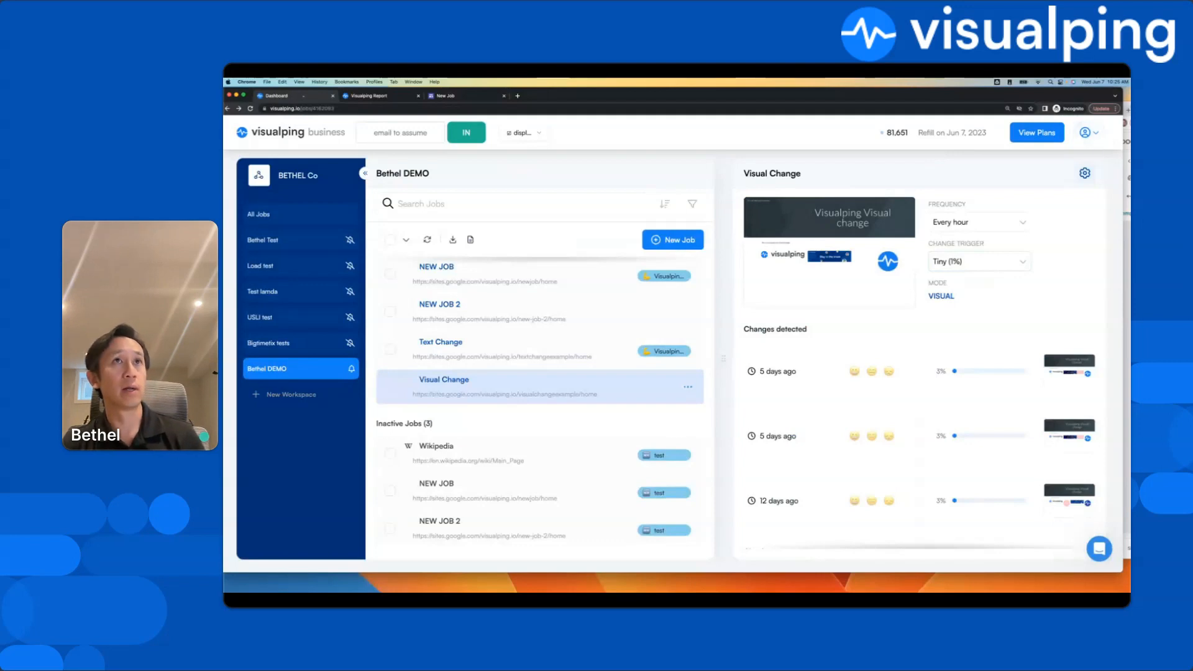
click(1098, 549)
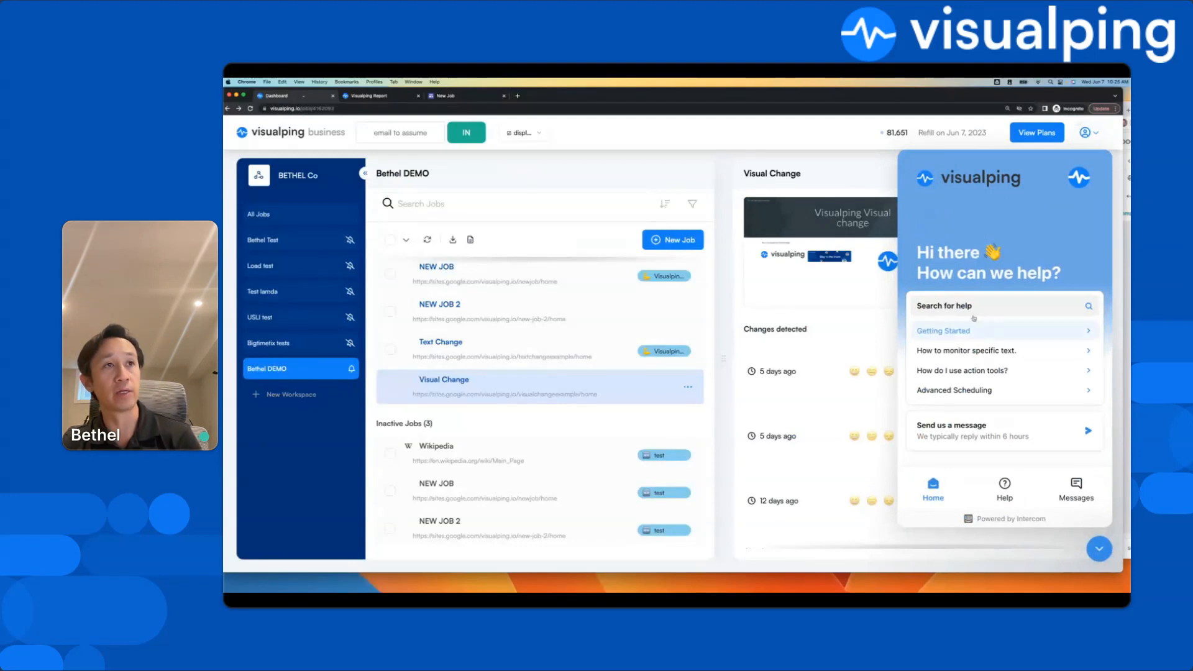
click(1005, 333)
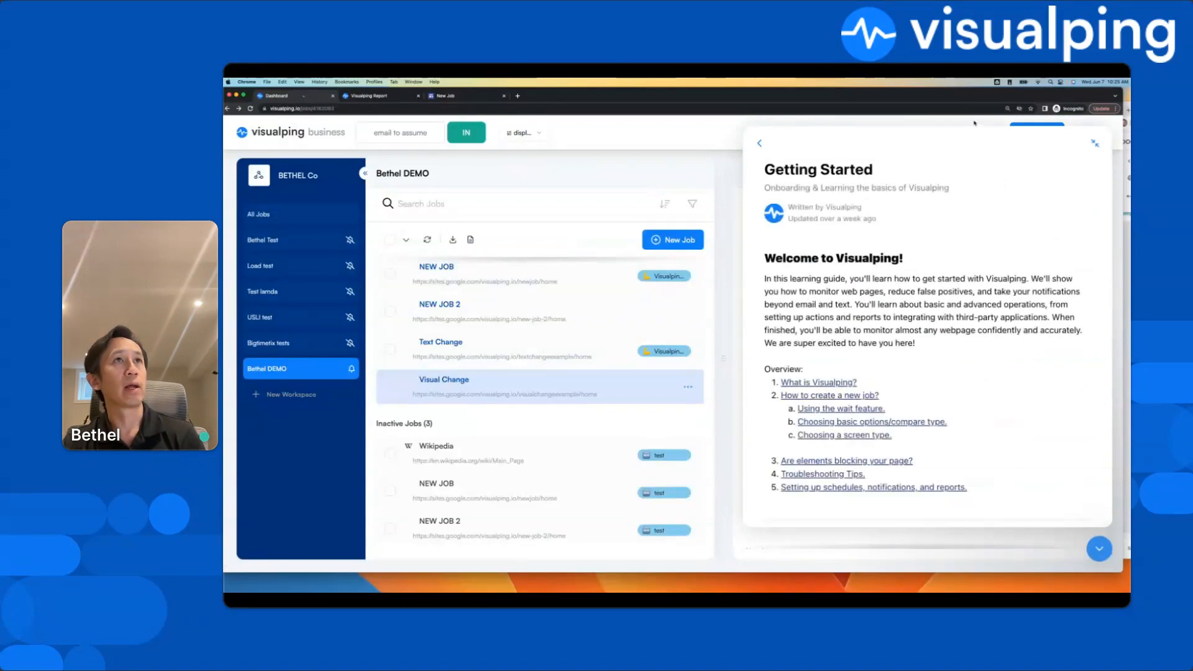
click(1098, 548)
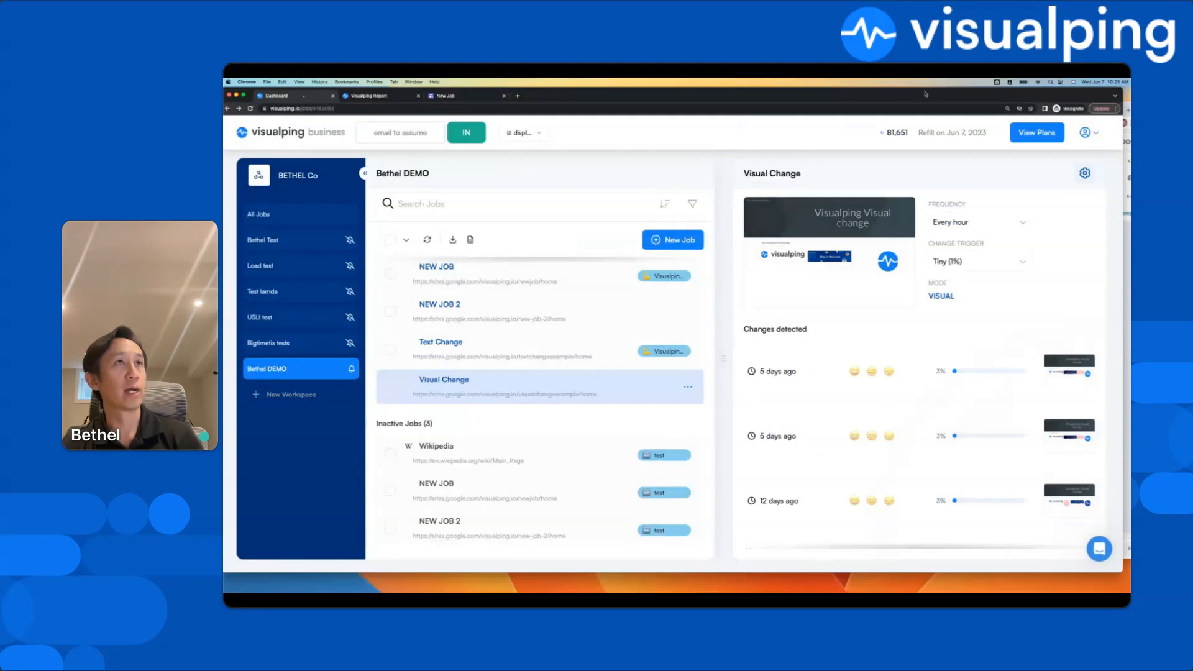
Switch to the Webinar Deck in Google Slides and present the "More on Visualping for Business" slide full screen
key(super+grave)
key(super+grave)
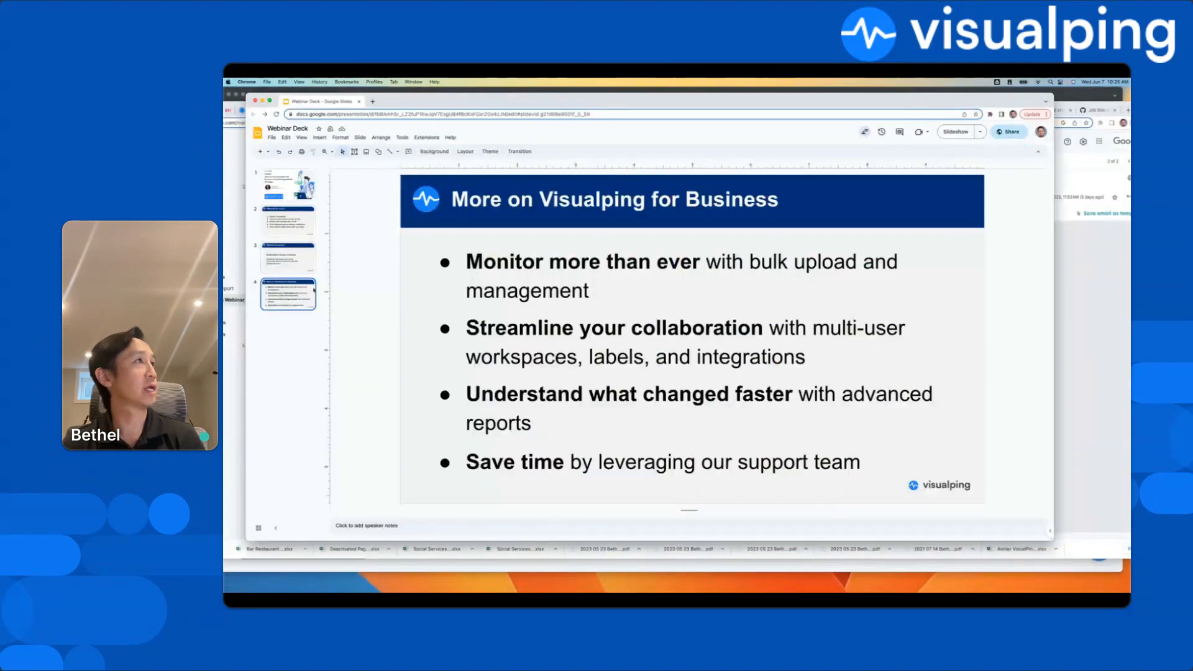
click(959, 132)
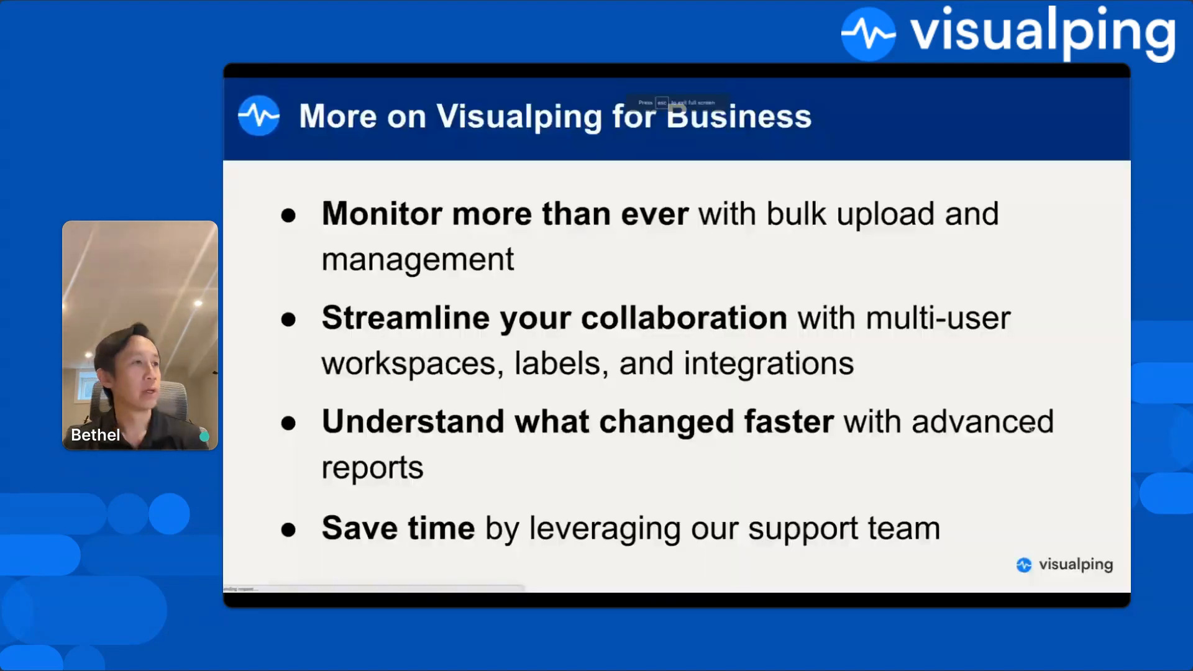